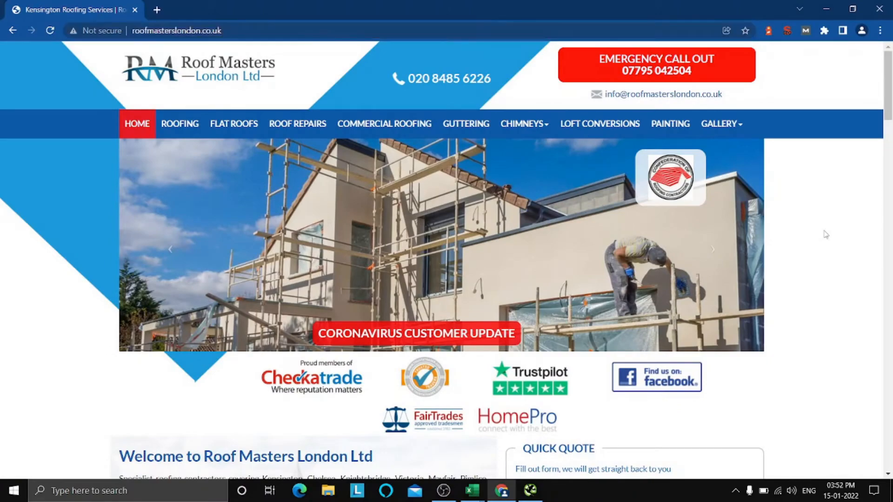
- Skim the Roof Masters London homepage and switch to its SEO audit checklist workbook in Excel
scroll(823, 235, down, 10)
scroll(816, 231, up, 10)
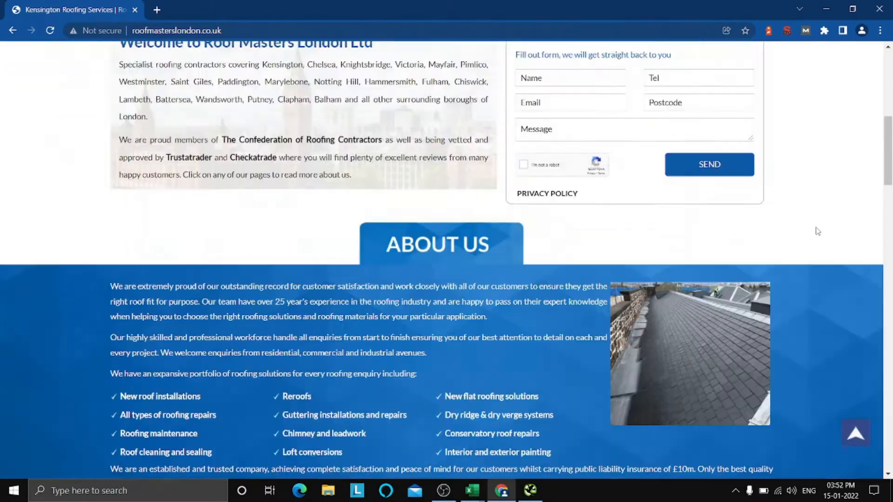
mouse_move(472, 491)
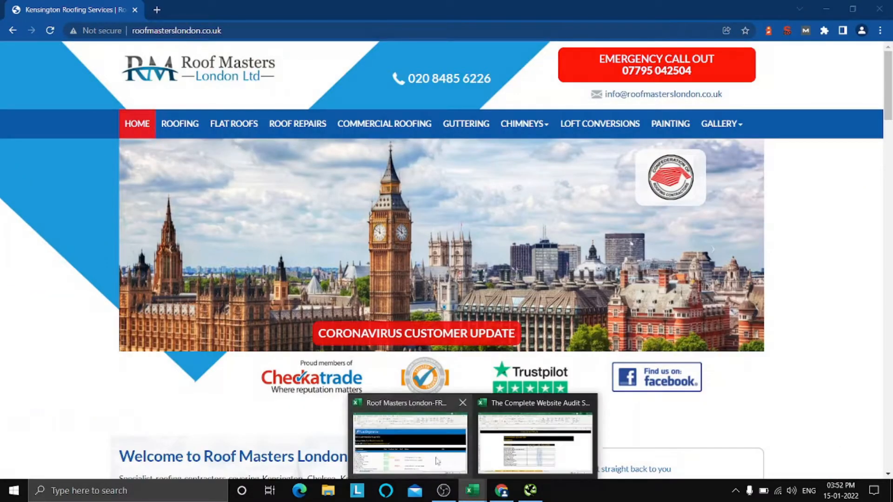
click(427, 455)
click(758, 376)
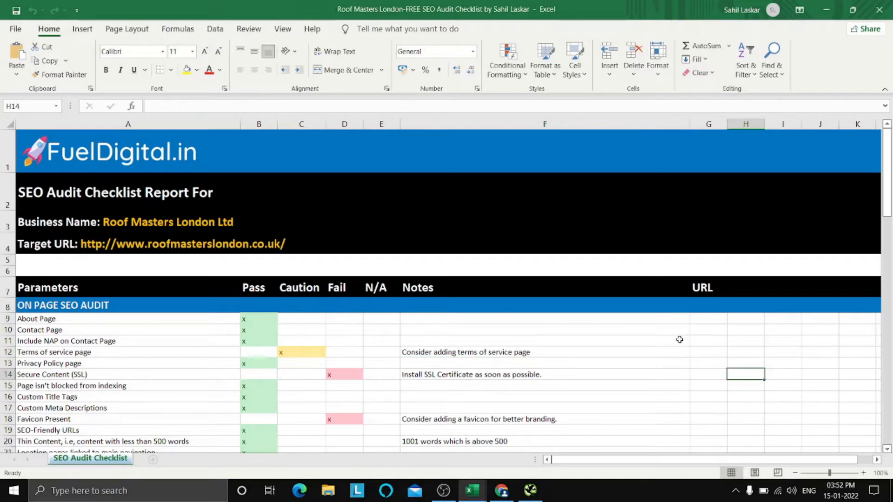
- Examine the On Page SEO Audit section's parameters, ratings and notes, including the secure content and favicon rows
scroll(679, 339, down, 2)
scroll(773, 320, down, 2)
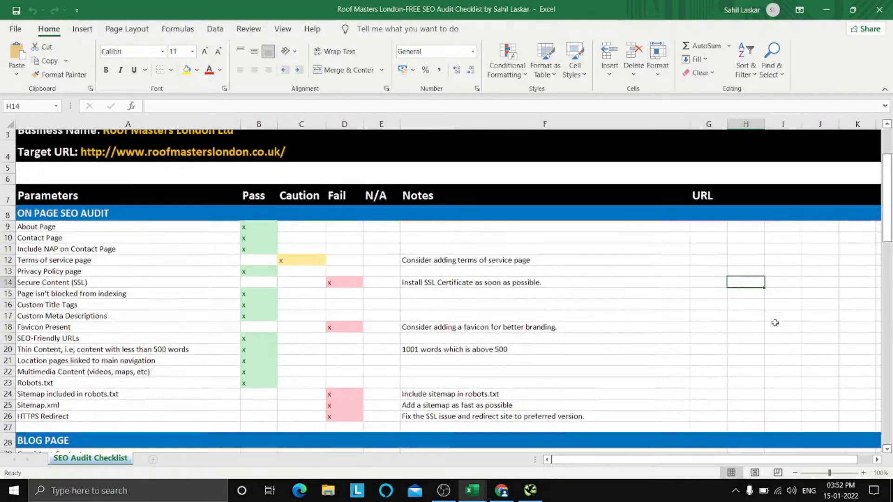
scroll(724, 310, up, 2)
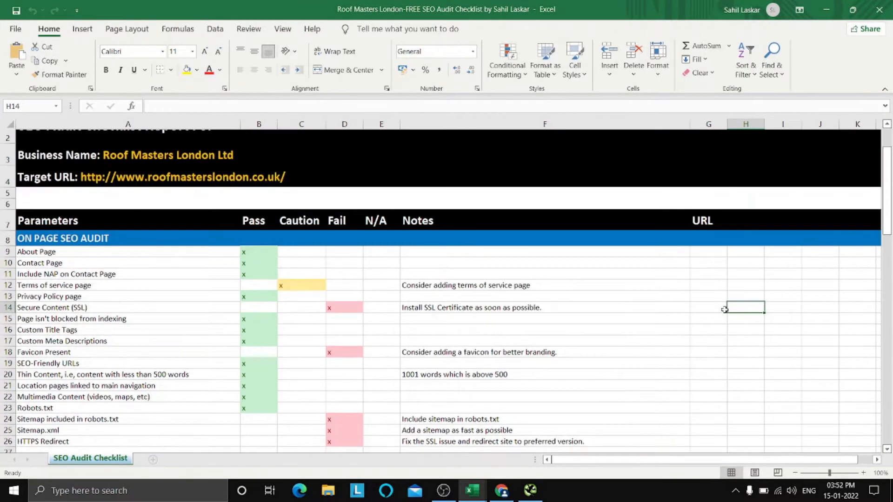
scroll(725, 310, down, 1)
click(87, 211)
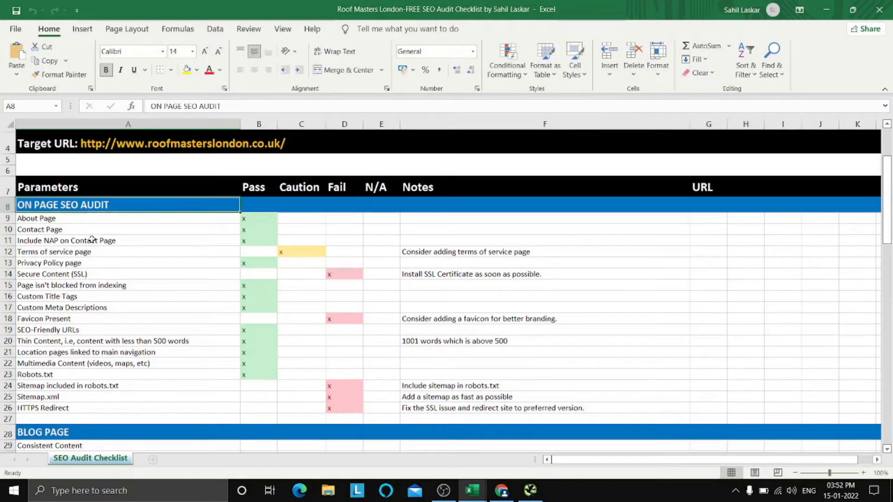
click(95, 275)
click(740, 286)
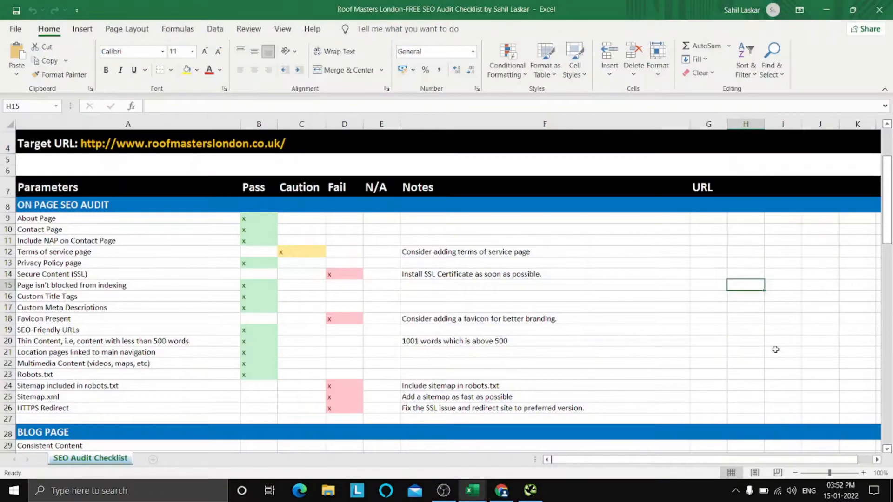
scroll(775, 349, up, 2)
scroll(775, 350, down, 1)
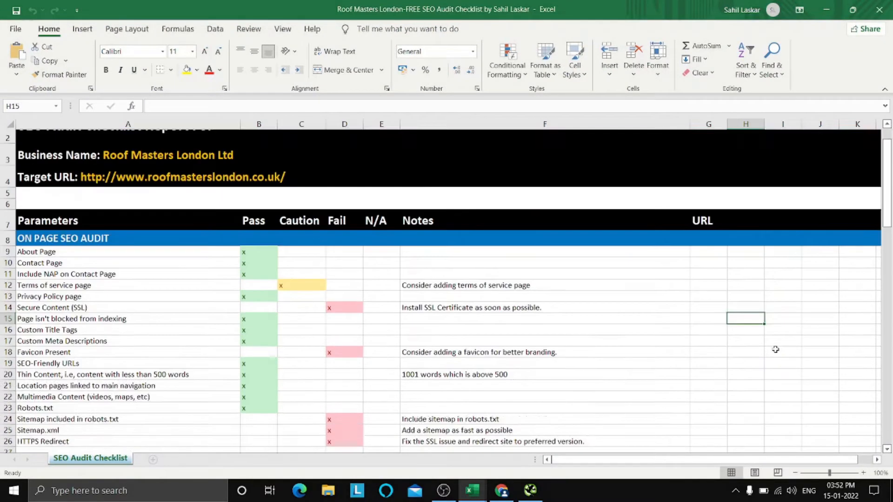
scroll(771, 352, down, 1)
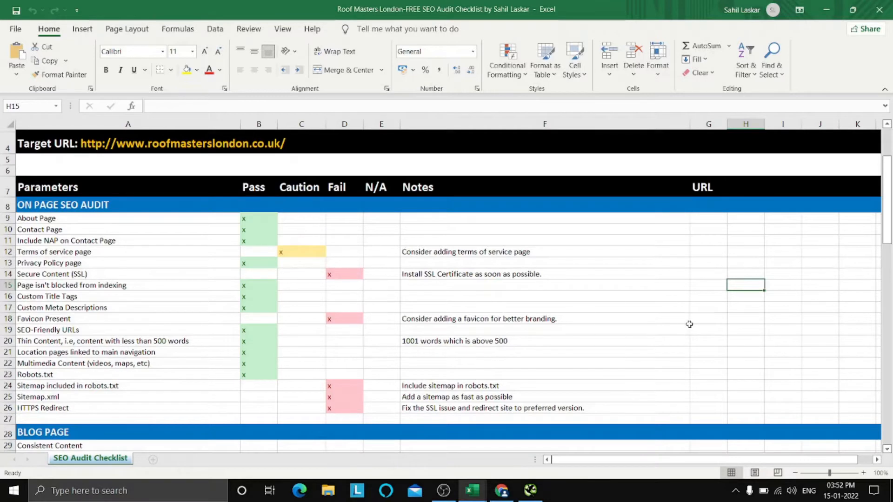
click(677, 273)
click(657, 323)
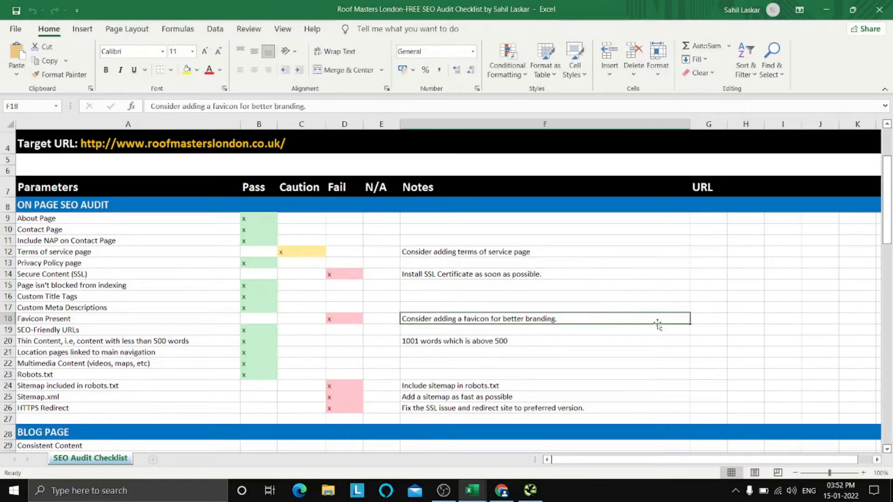
click(847, 286)
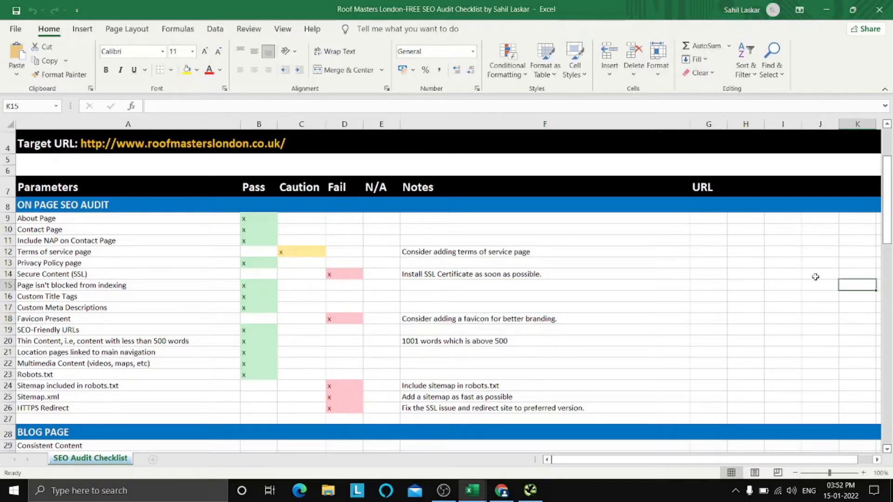
scroll(744, 285, up, 2)
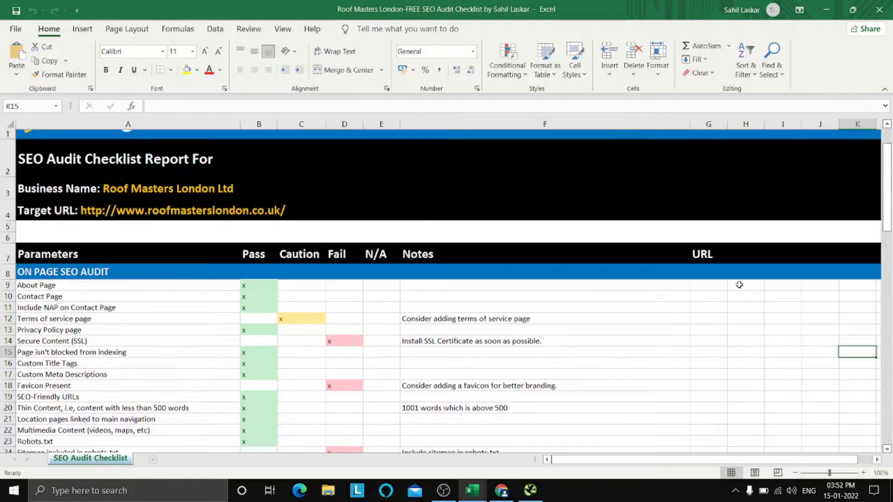
scroll(739, 298, down, 1)
scroll(739, 313, down, 1)
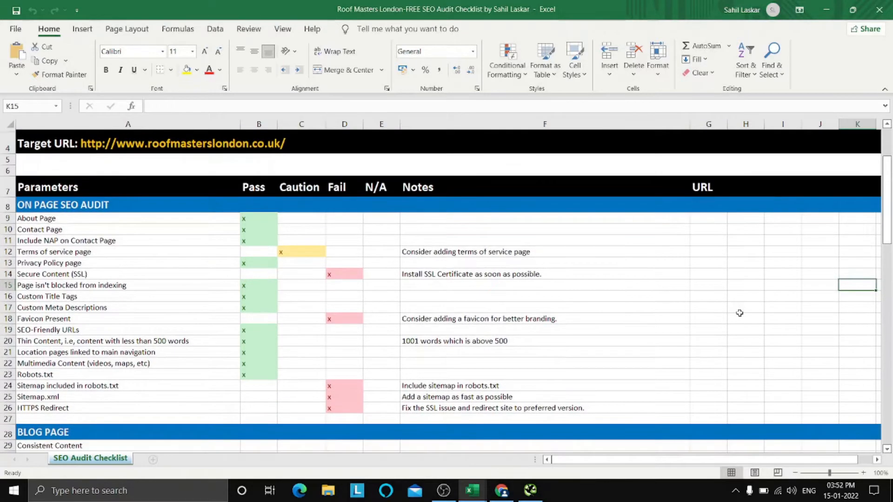
click(739, 314)
click(683, 288)
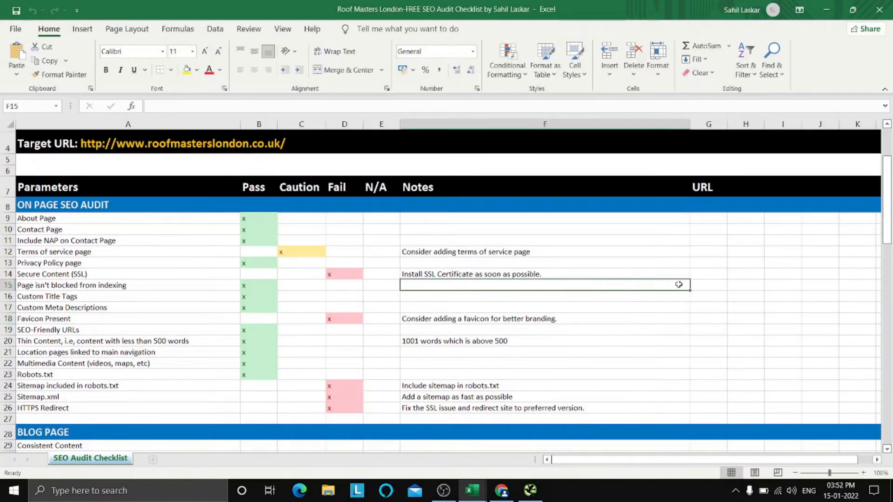
click(753, 258)
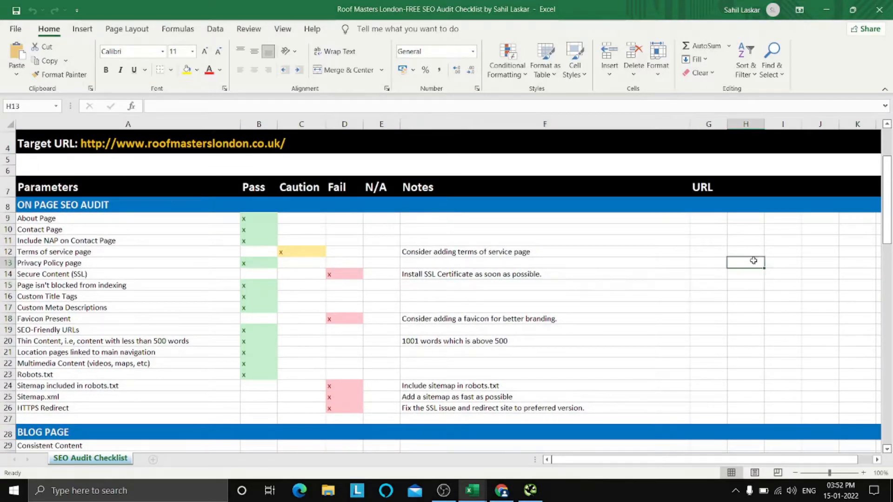
click(740, 298)
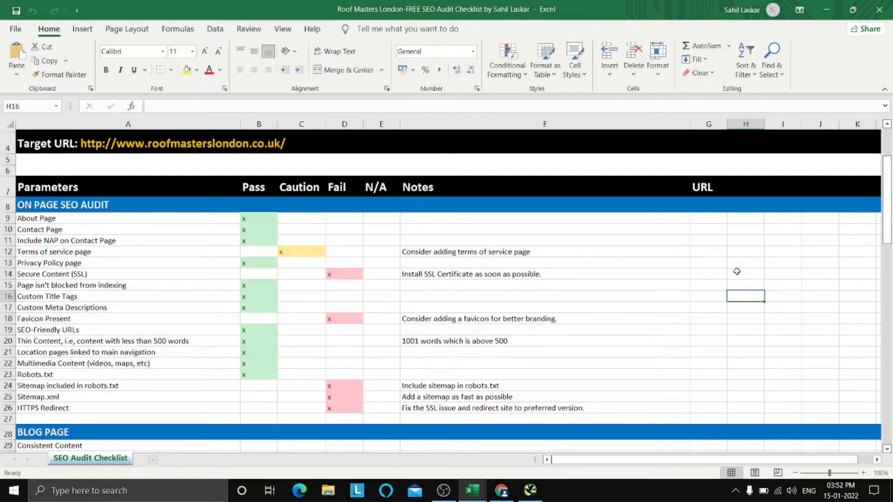
click(786, 289)
click(778, 309)
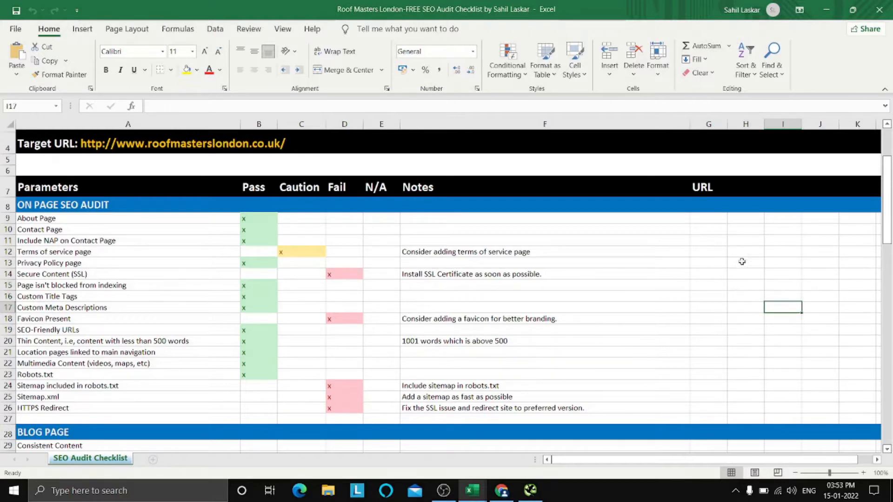
scroll(495, 316, up, 2)
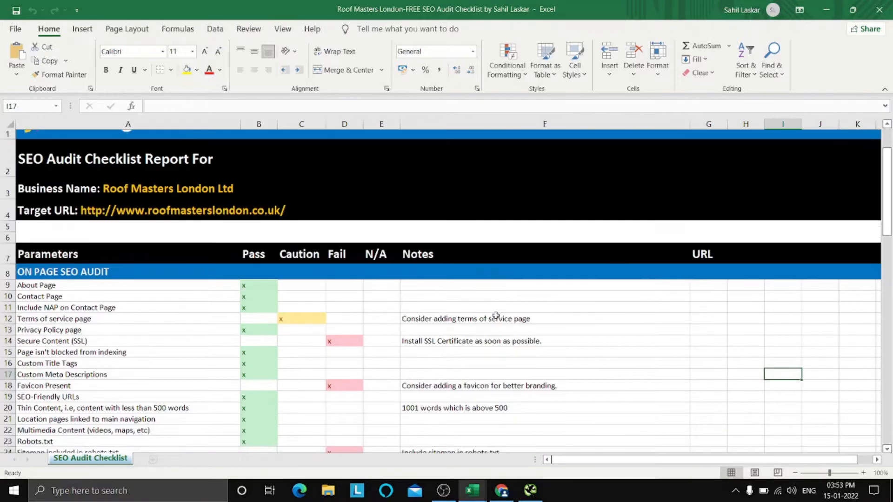
scroll(279, 301, down, 2)
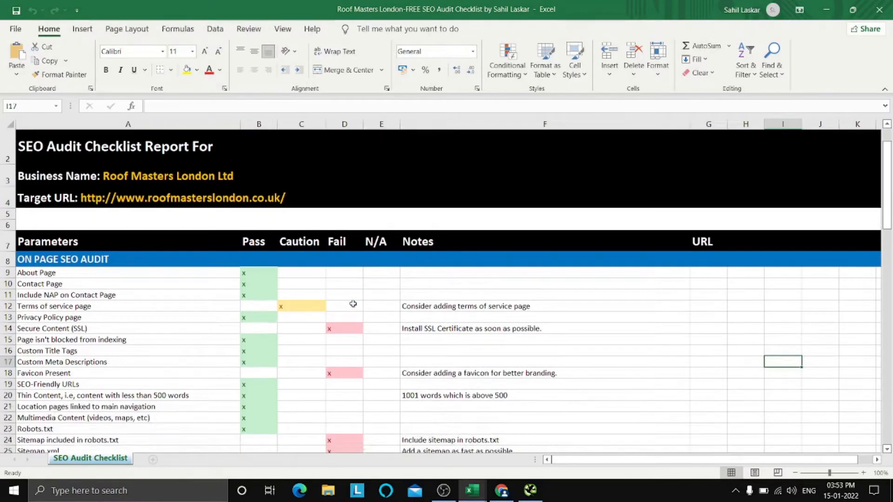
scroll(751, 312, down, 1)
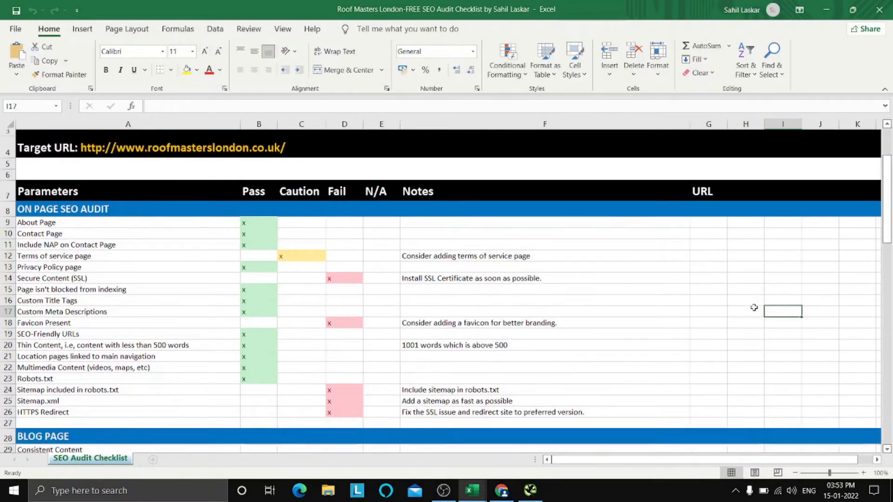
scroll(747, 305, up, 1)
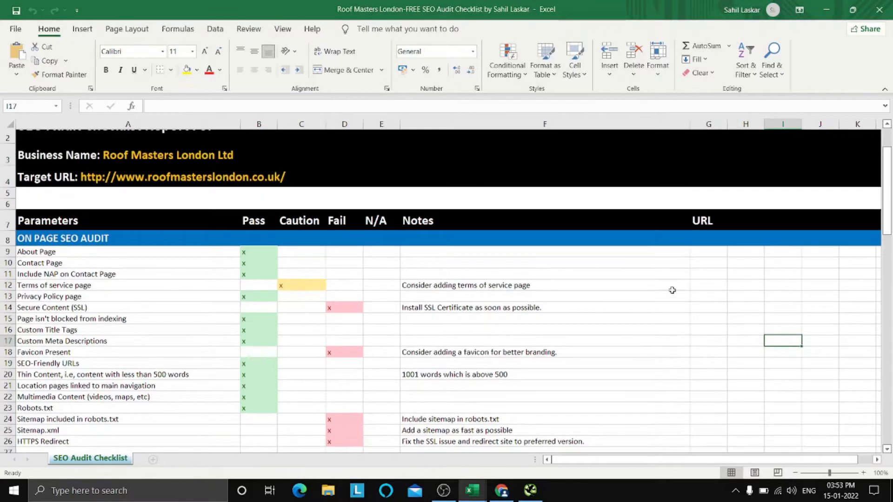
click(714, 332)
click(707, 298)
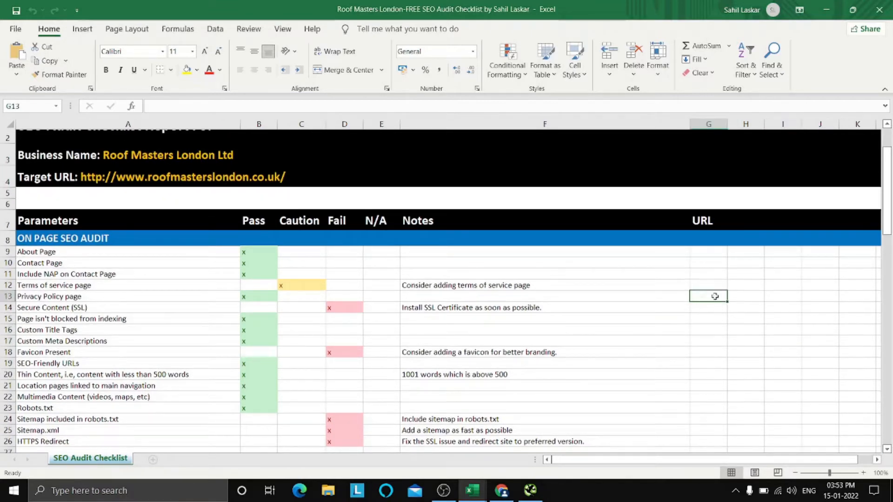
click(751, 299)
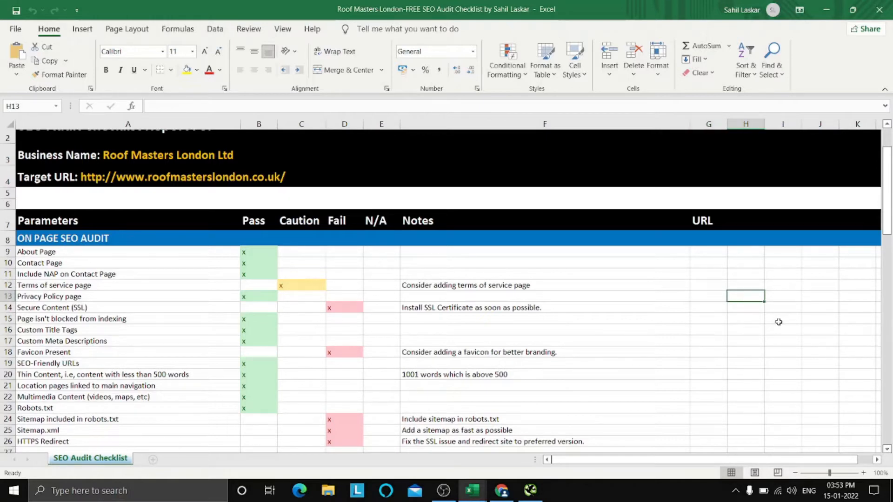
scroll(778, 322, down, 1)
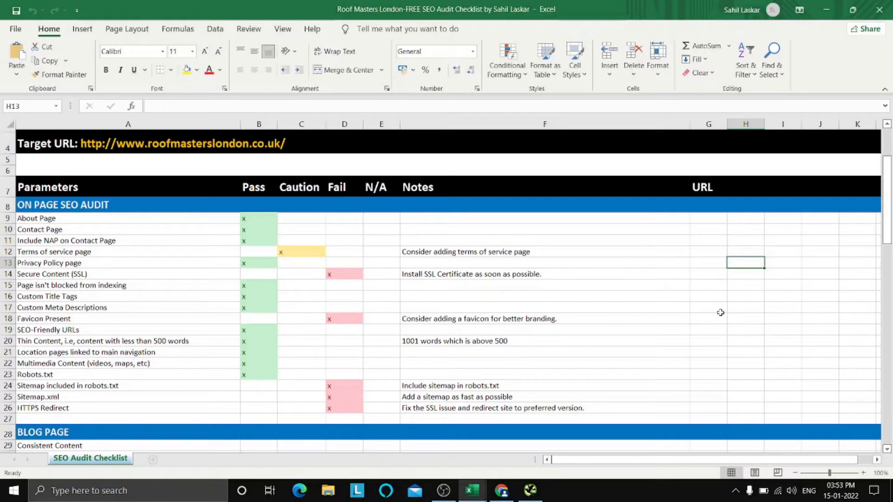
scroll(721, 312, up, 1)
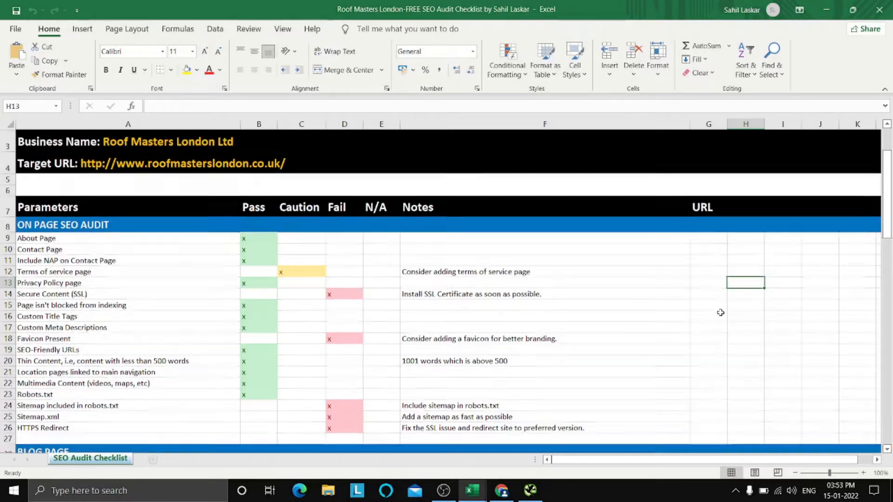
scroll(720, 312, down, 1)
scroll(720, 313, up, 1)
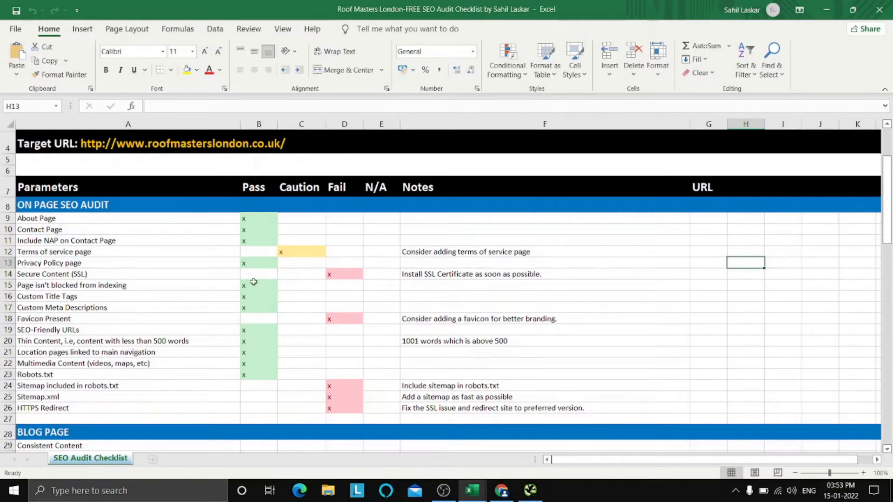
- Examine the Custom Title Tags and Custom Meta Descriptions rows and their Pass ratings in the on-page audit
click(112, 296)
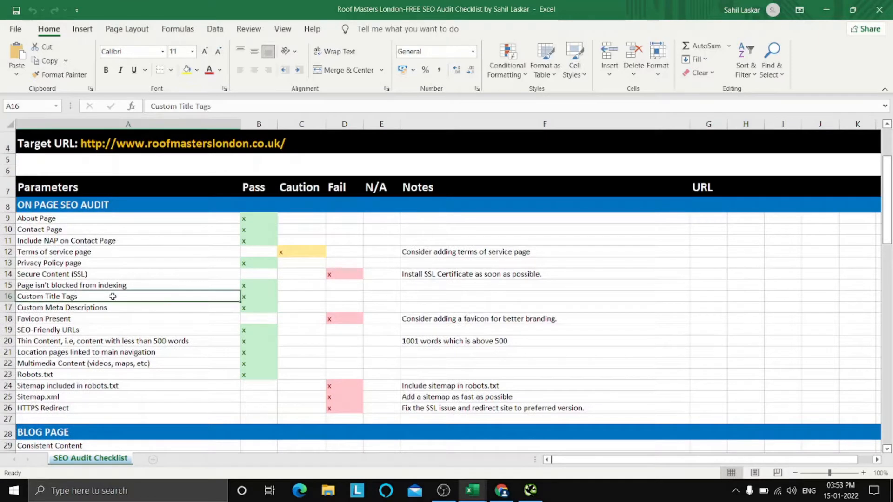
click(117, 308)
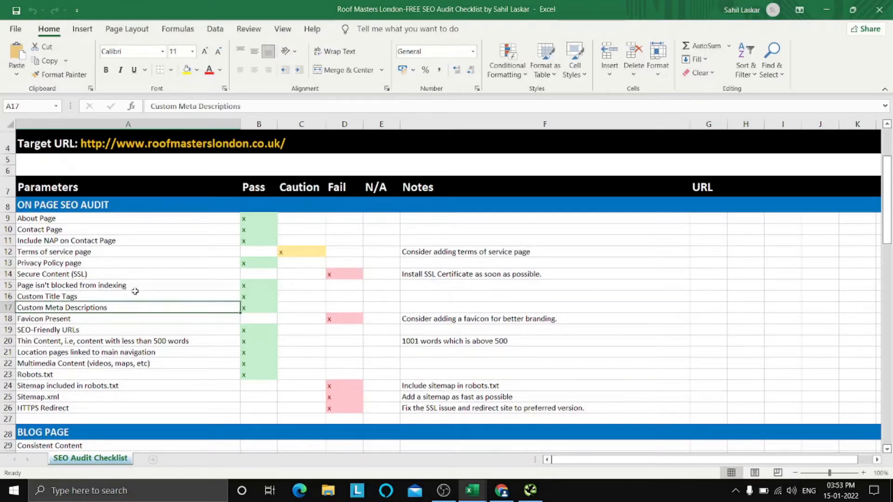
click(134, 290)
click(257, 296)
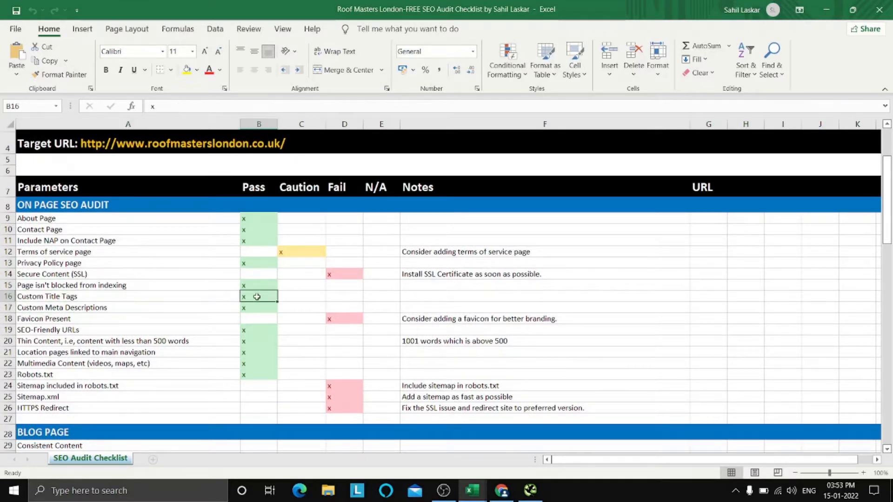
click(254, 307)
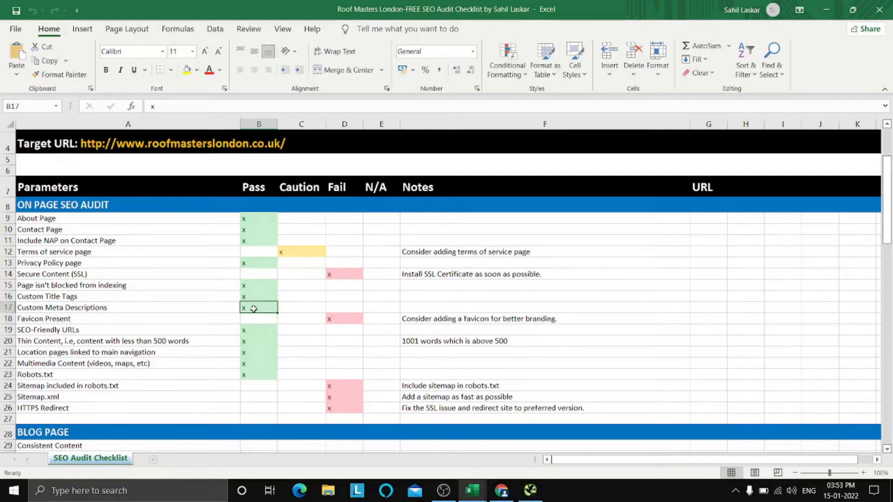
click(258, 297)
click(258, 309)
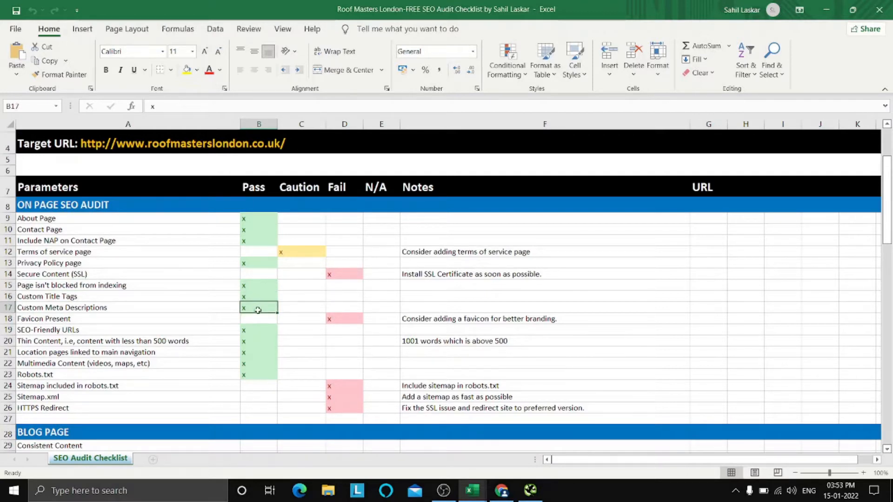
click(191, 315)
click(189, 305)
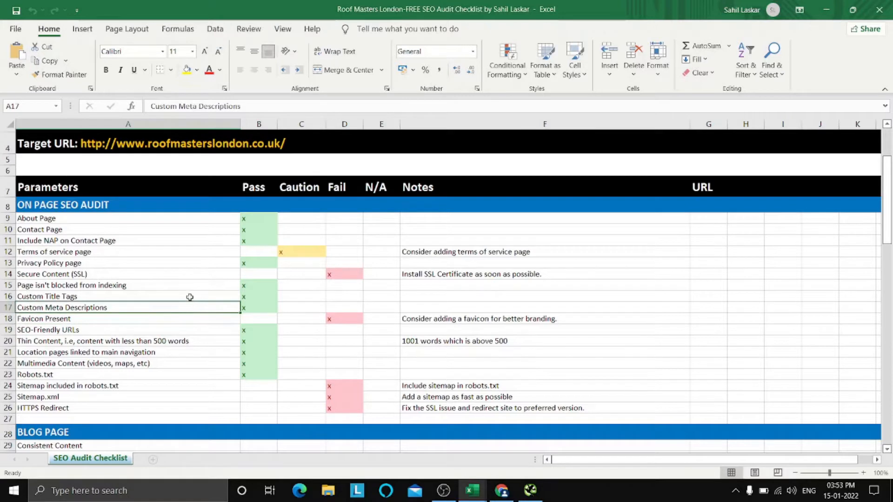
click(189, 297)
click(254, 300)
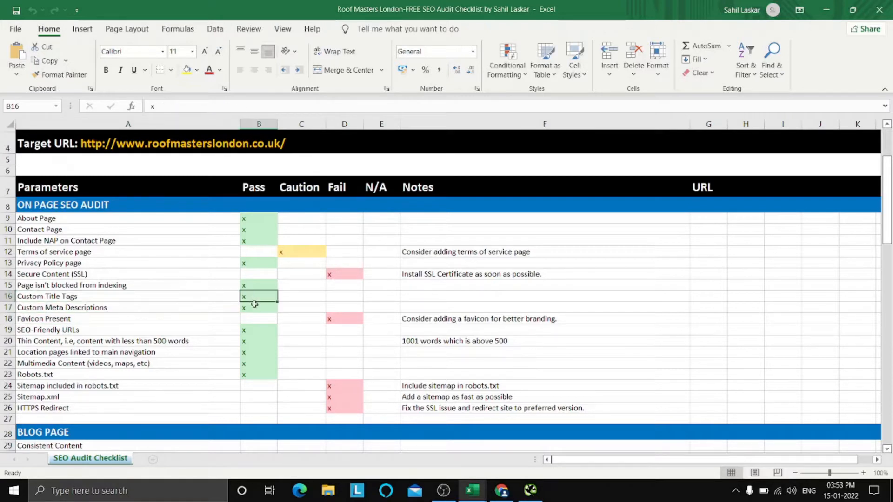
click(255, 307)
click(284, 296)
click(287, 311)
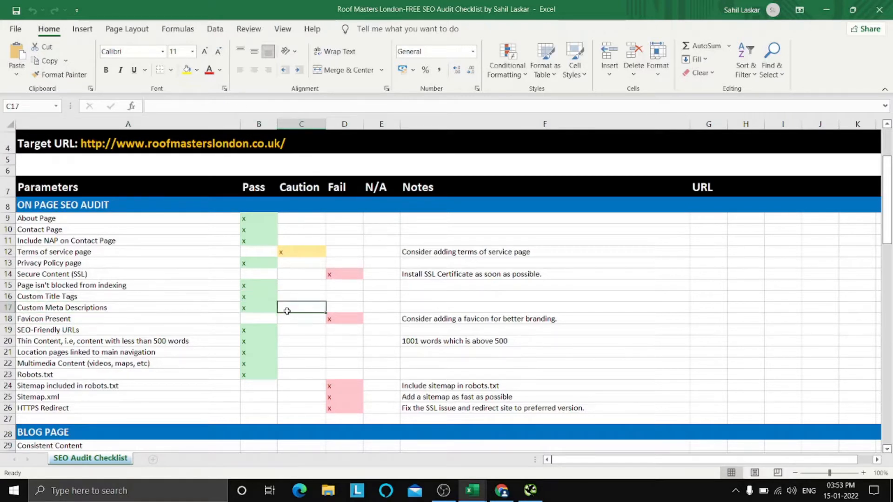
click(267, 310)
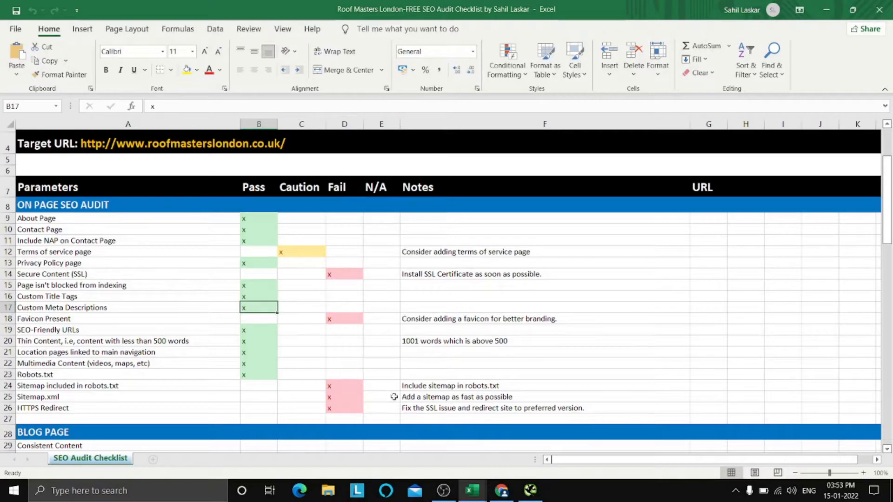
- Switch to the Roof Masters London homepage in Chrome and examine its title and full meta description in the SEO extension's summary
click(500, 491)
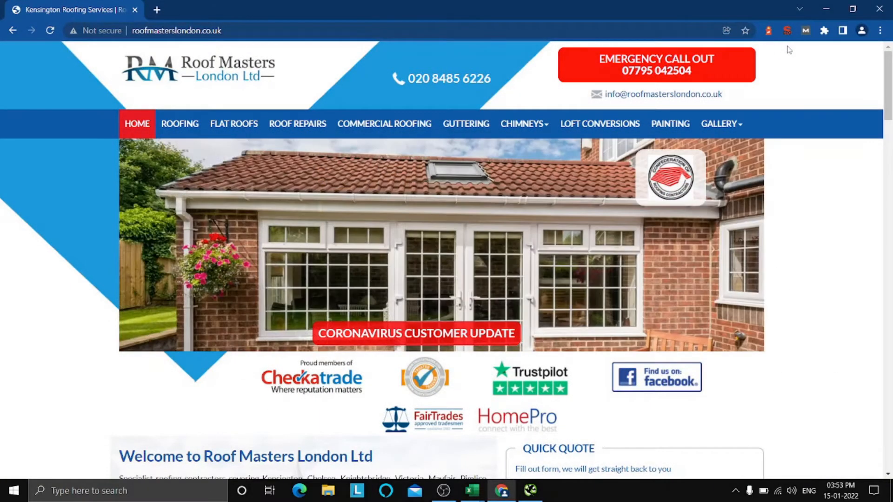
click(787, 30)
click(520, 63)
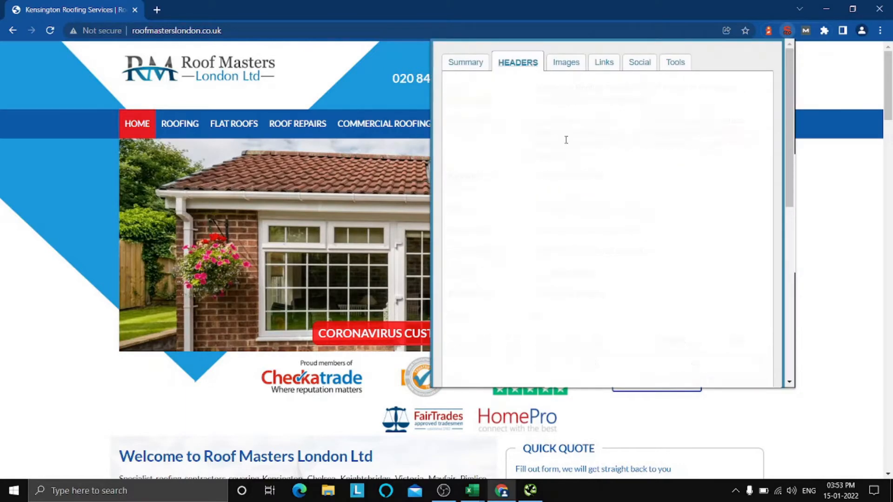
click(468, 63)
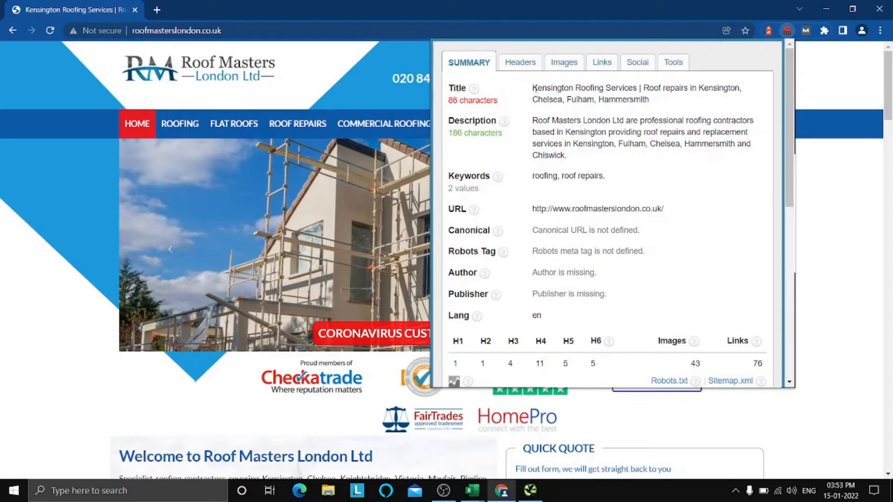
drag(535, 89, 665, 112)
click(671, 106)
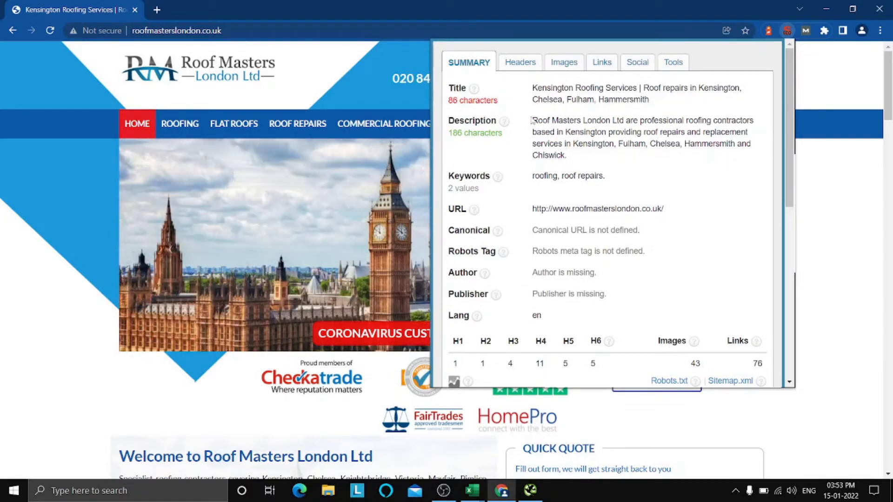
drag(532, 120, 590, 154)
click(589, 154)
- Close the SEO extension summary and check the Custom Title Tags row back in the Excel audit checklist
click(787, 30)
click(787, 31)
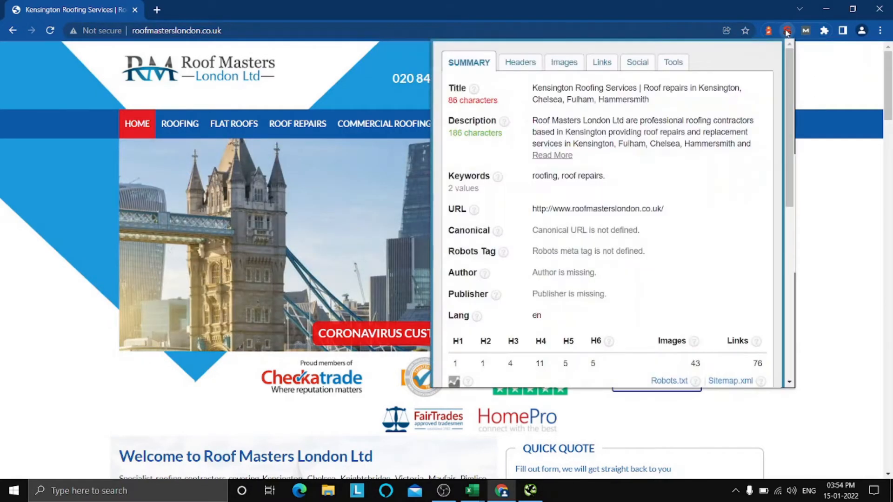
click(787, 31)
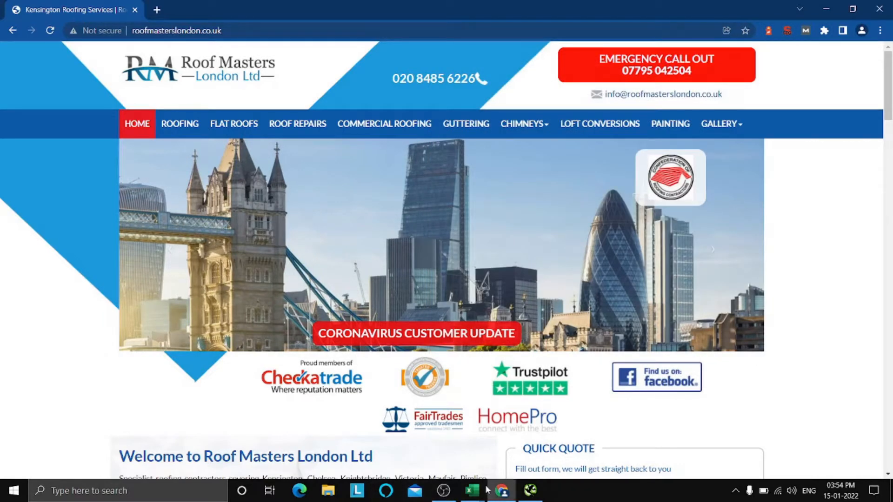
mouse_move(474, 491)
click(426, 439)
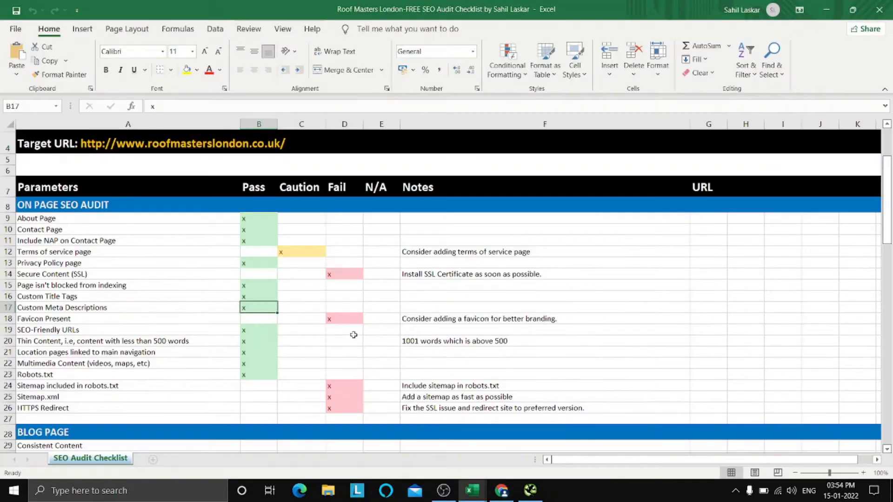
click(523, 296)
click(299, 296)
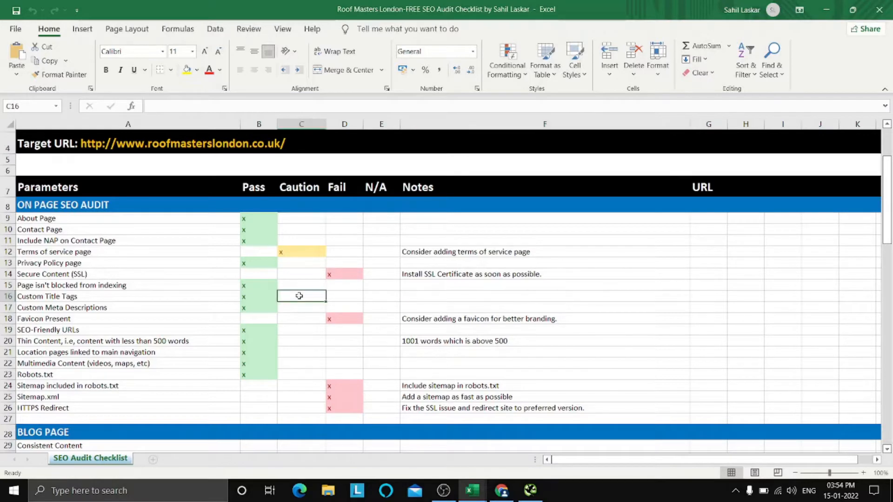
- Recheck the homepage's title and description in the SEO extension on the website and return to the Excel checklist
click(500, 492)
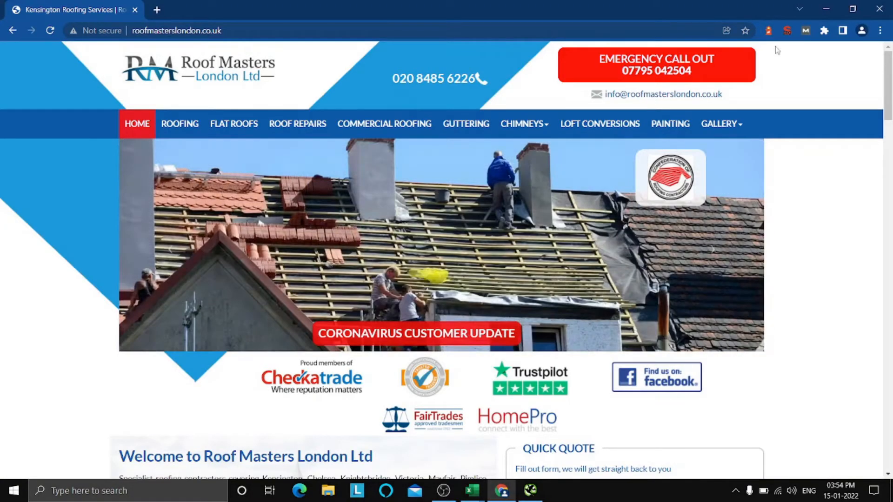
click(787, 30)
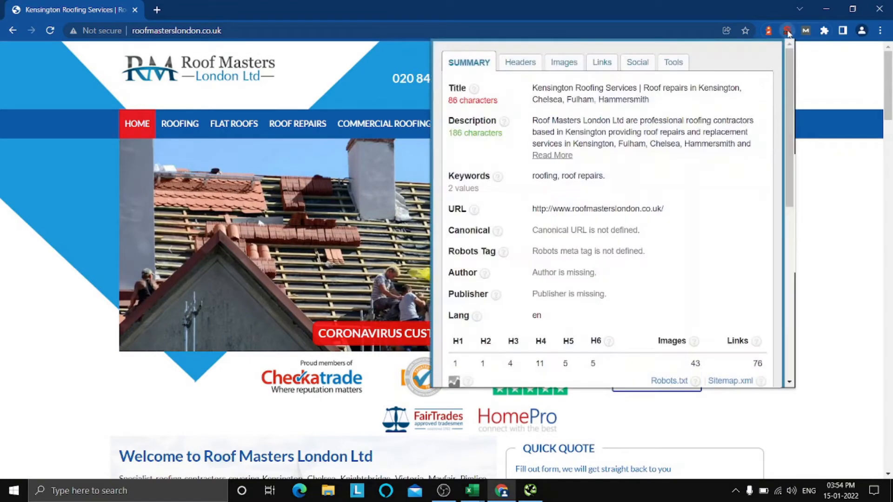
click(787, 30)
scroll(798, 233, down, 2)
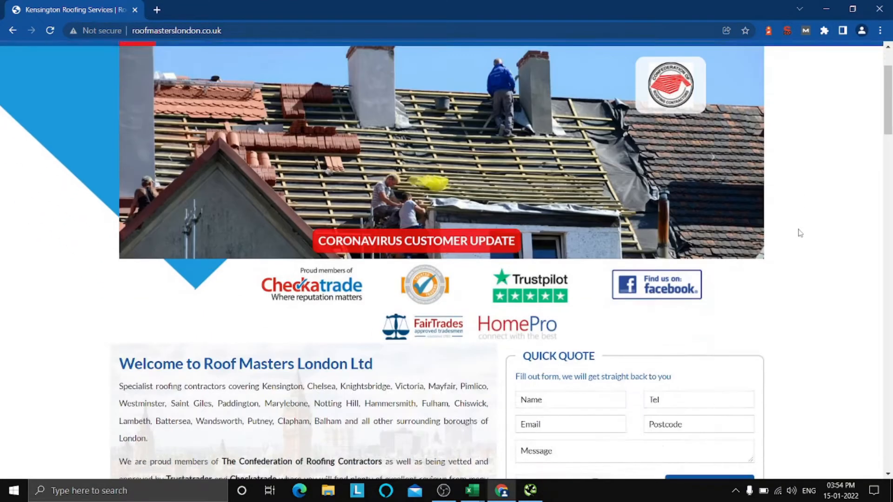
scroll(797, 233, up, 2)
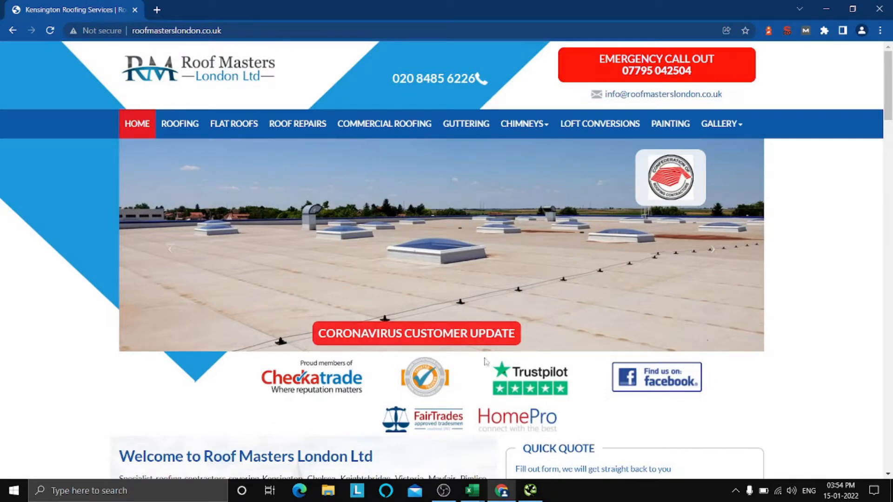
click(507, 495)
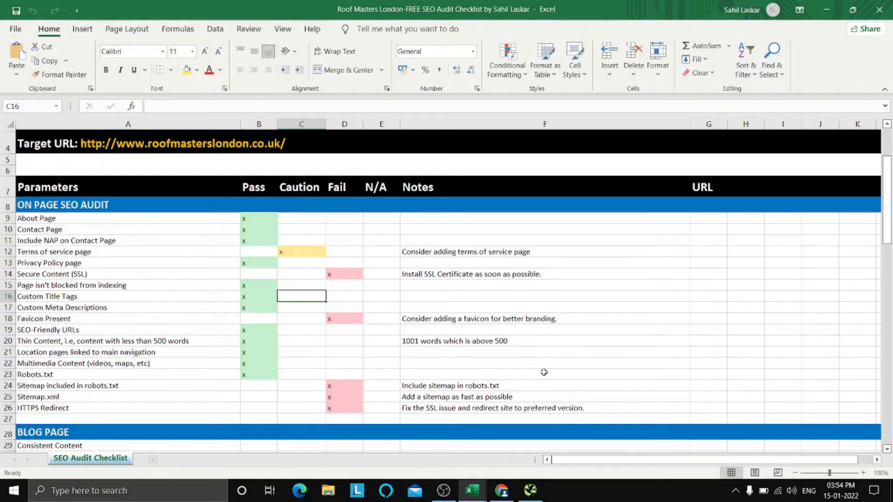
click(669, 316)
click(620, 284)
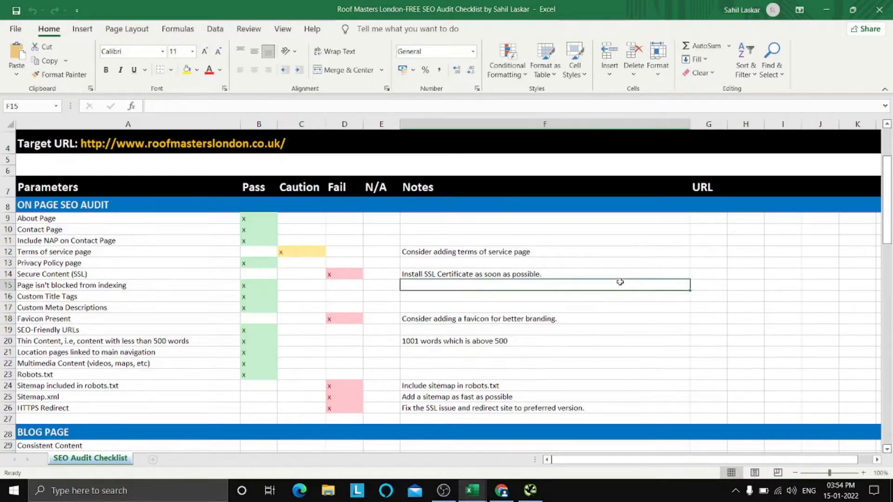
click(723, 264)
click(739, 264)
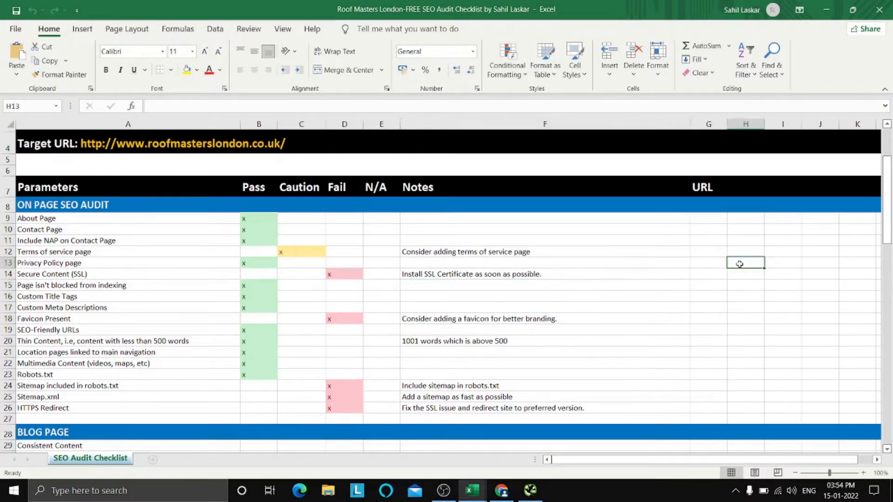
click(741, 303)
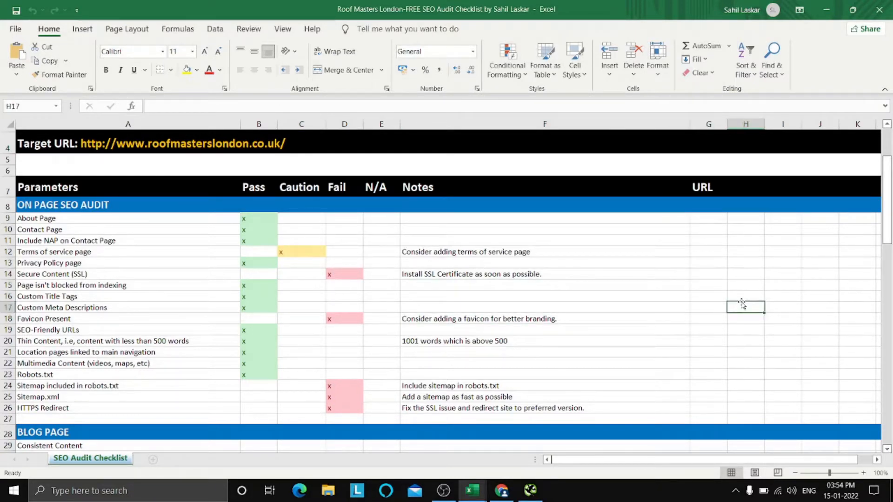
click(707, 329)
click(705, 291)
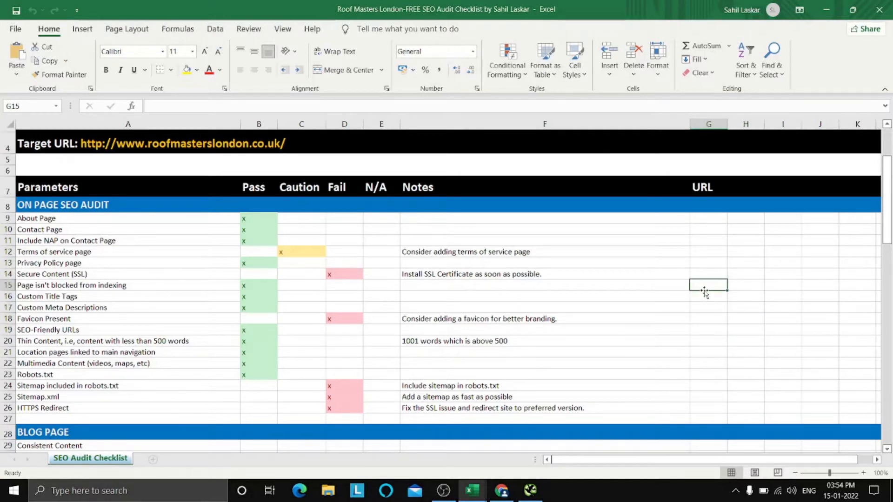
click(758, 287)
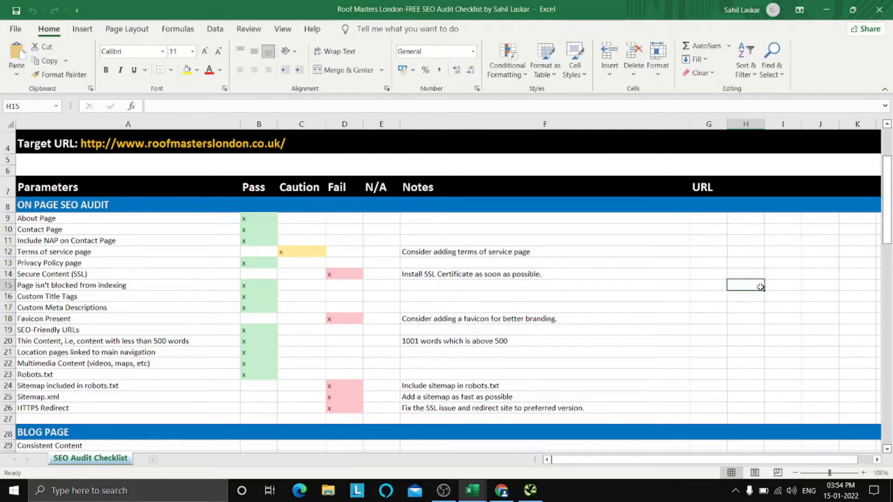
click(752, 316)
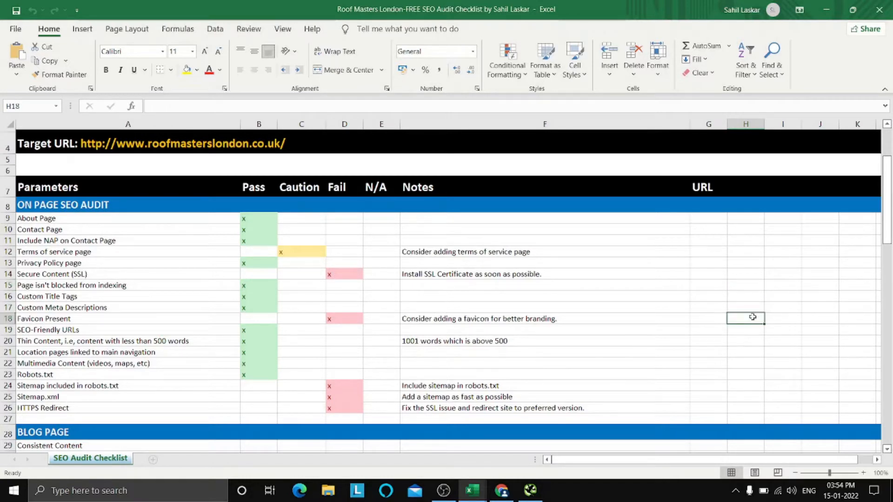
click(749, 285)
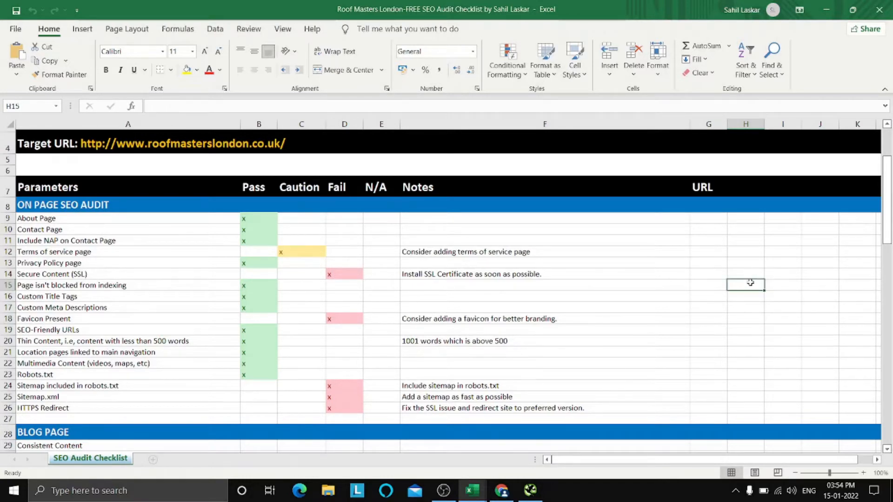
click(747, 318)
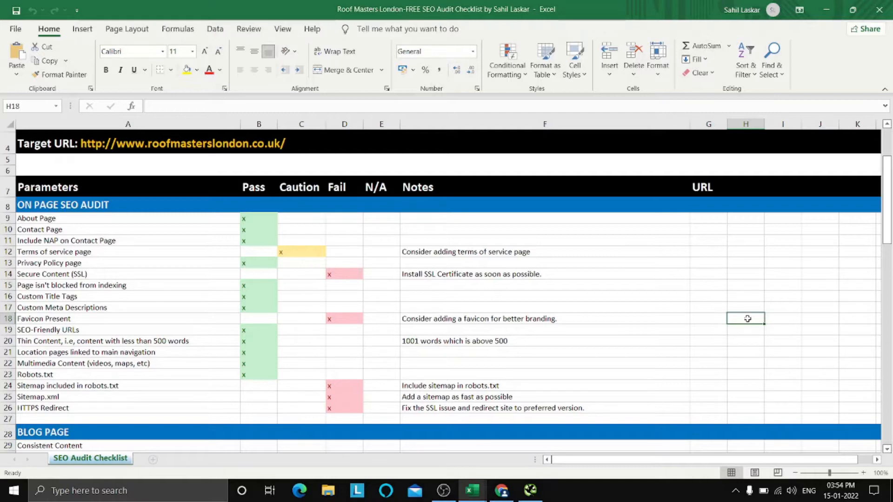
click(743, 305)
click(742, 294)
click(745, 307)
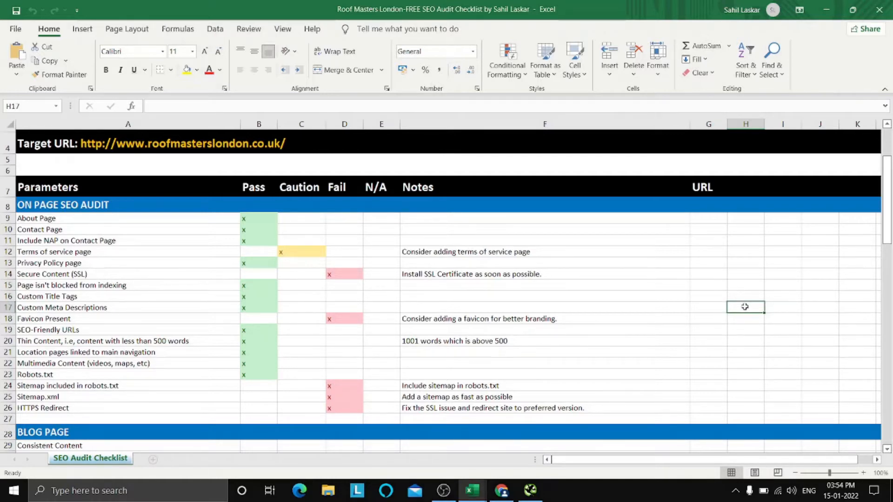
scroll(744, 306, up, 2)
scroll(744, 307, down, 1)
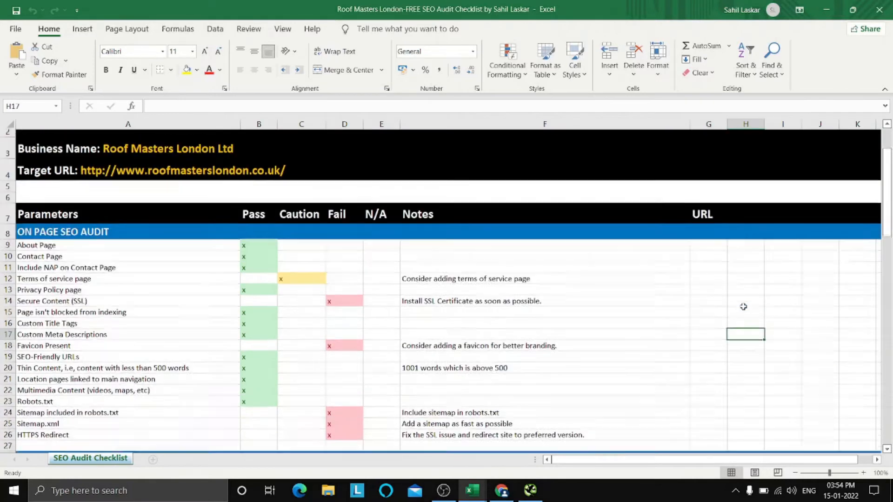
scroll(743, 306, down, 2)
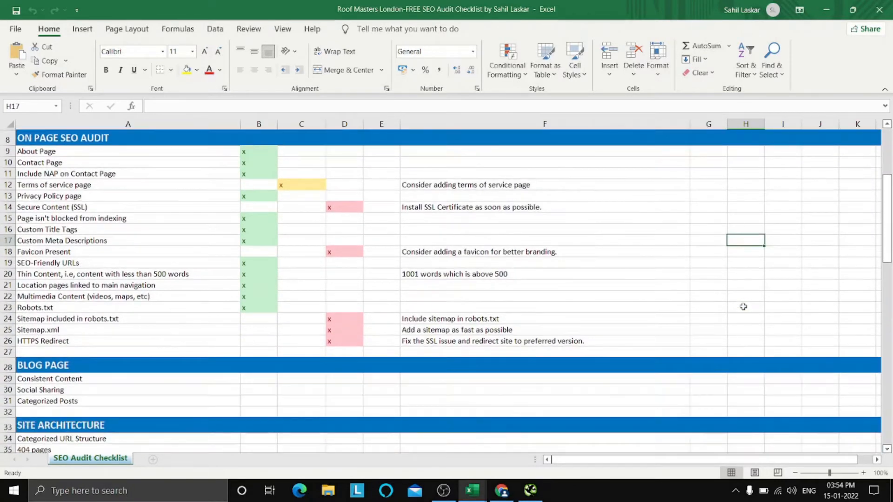
scroll(743, 306, up, 1)
click(743, 307)
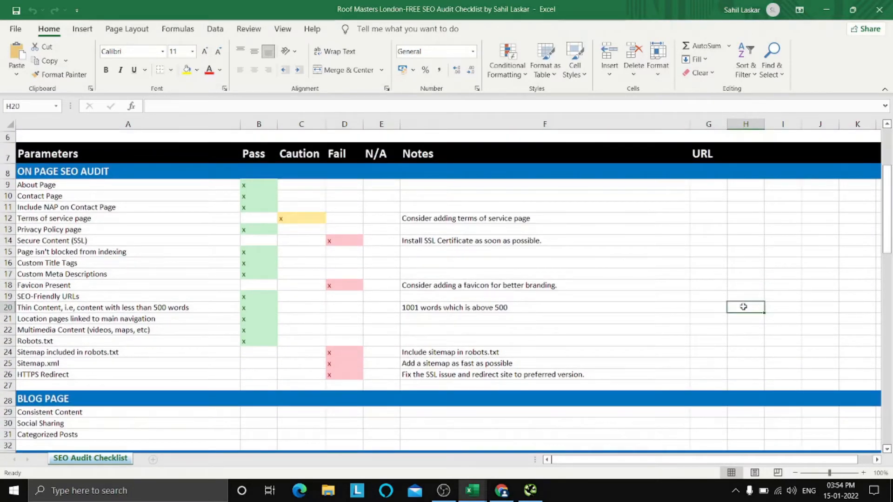
click(741, 264)
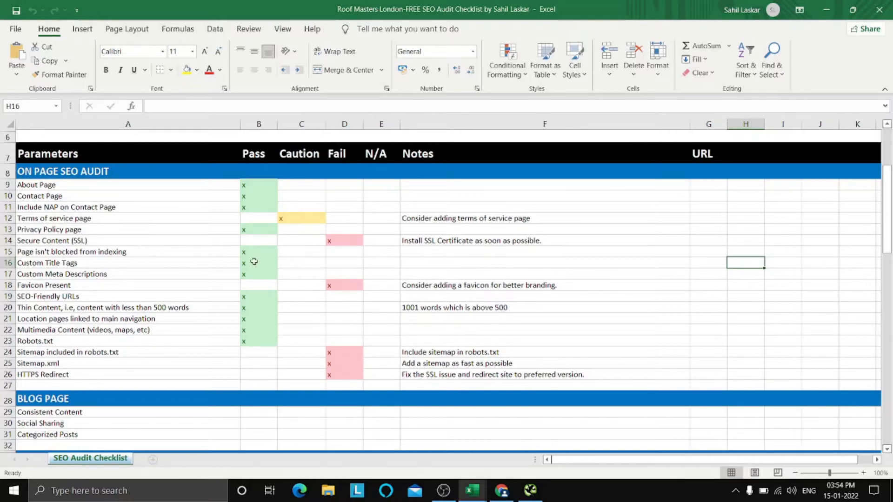
scroll(254, 262, up, 2)
scroll(254, 262, down, 2)
click(199, 298)
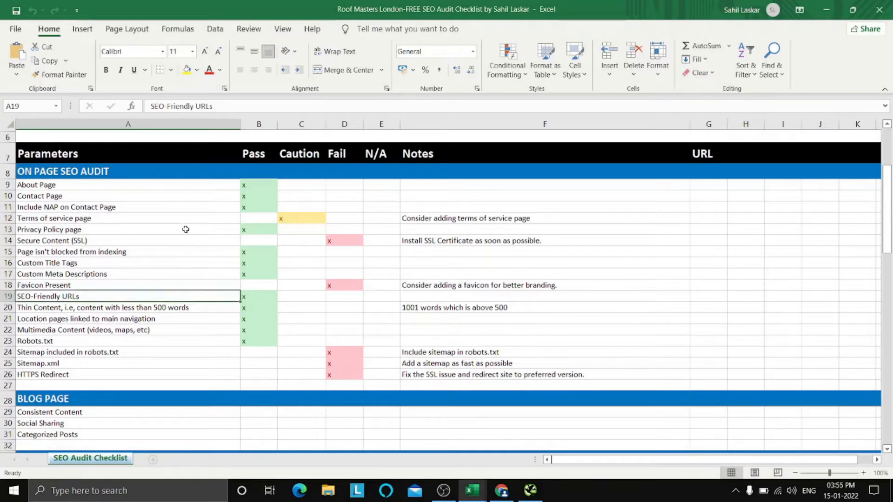
click(741, 277)
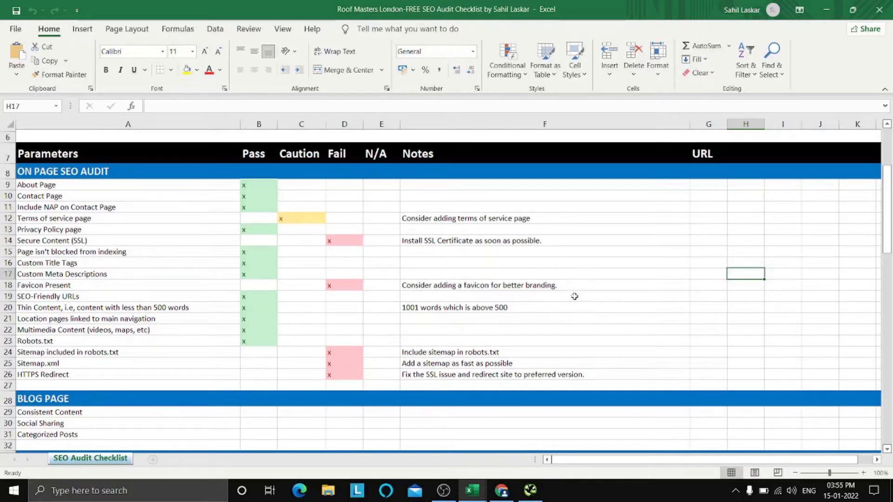
click(744, 246)
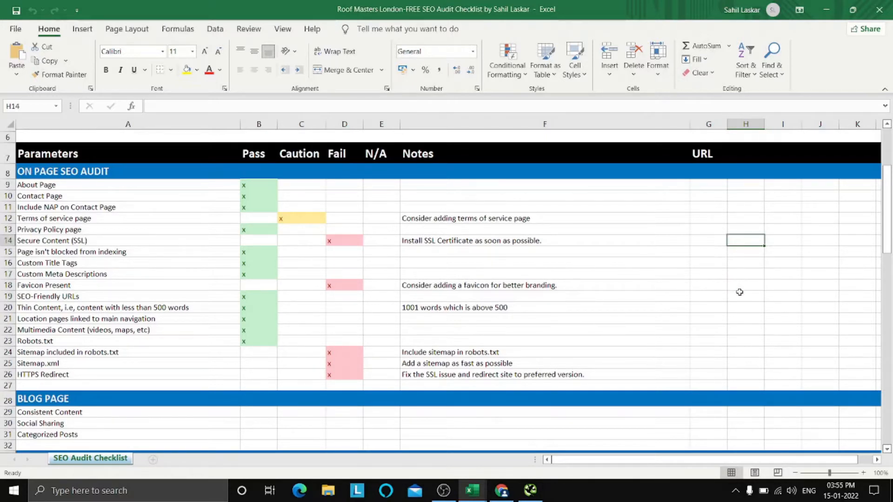
click(740, 292)
click(737, 249)
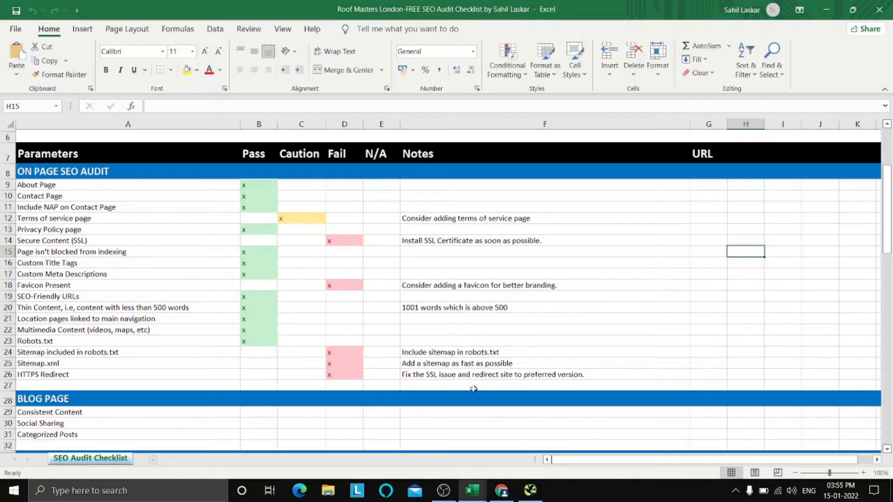
- Switch to the Complete Website Audit SEO Template (2022) workbook and open its Page Titles & Meta Descriptions report
mouse_move(482, 485)
click(517, 441)
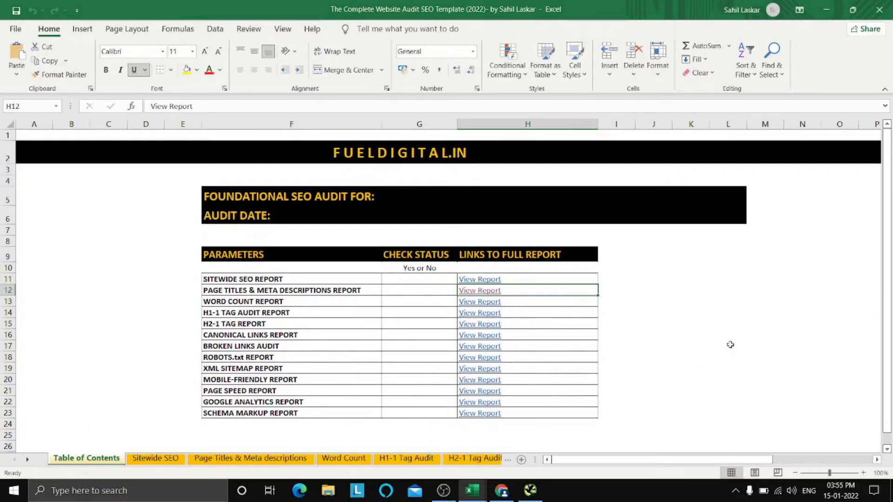
click(484, 292)
scroll(551, 324, down, 3)
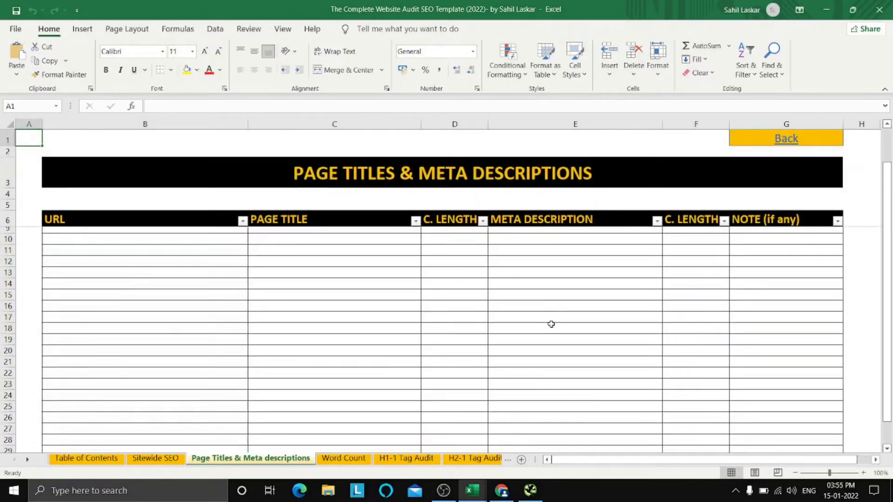
scroll(551, 324, up, 3)
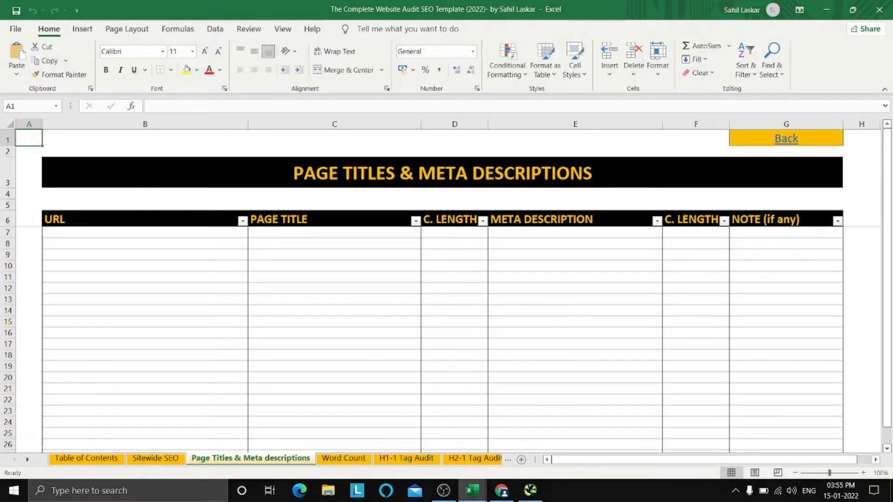
- Go through the URL, Page Title, C. Length and Meta Description columns of the Page Titles & Meta Descriptions report
click(473, 492)
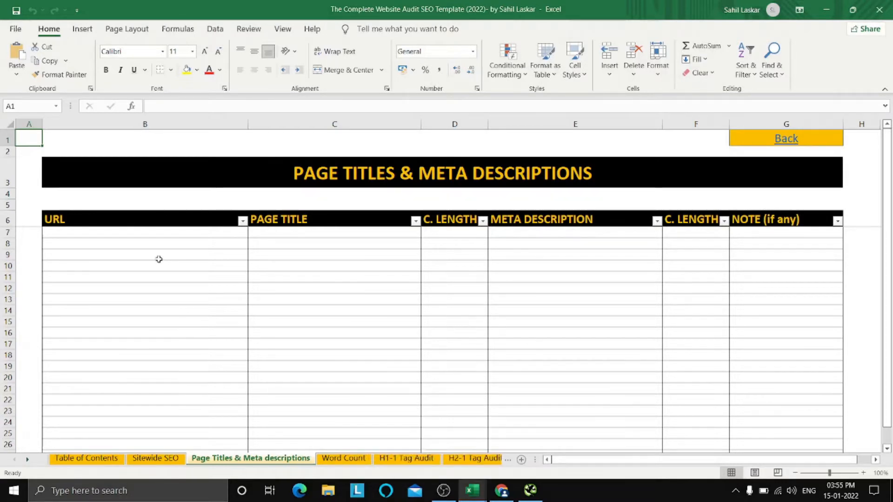
drag(144, 244, 162, 413)
click(313, 309)
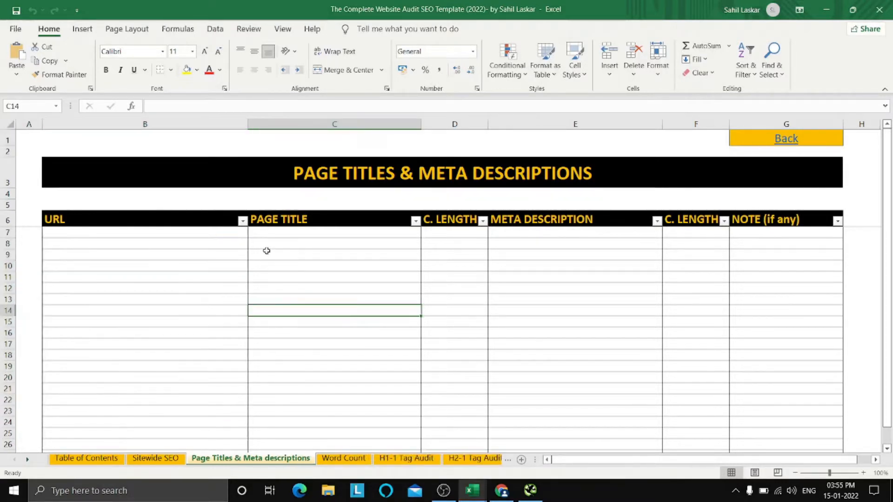
click(294, 243)
drag(297, 254, 313, 391)
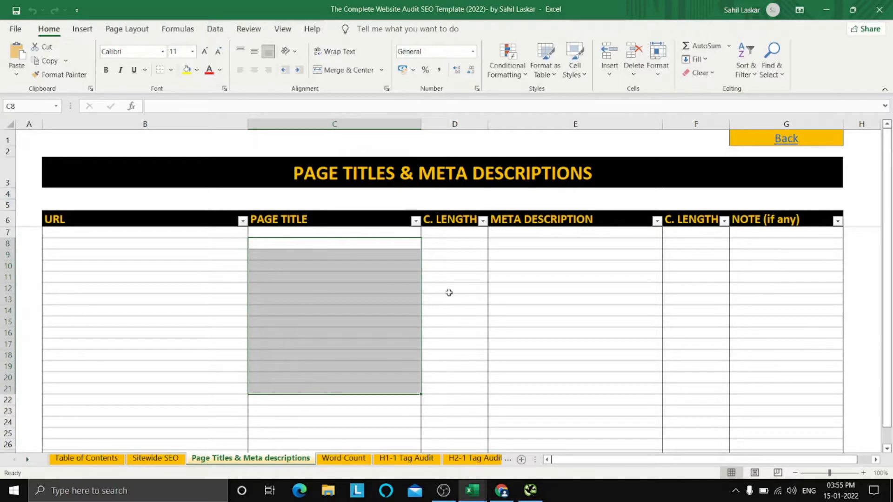
drag(441, 263, 448, 394)
click(513, 285)
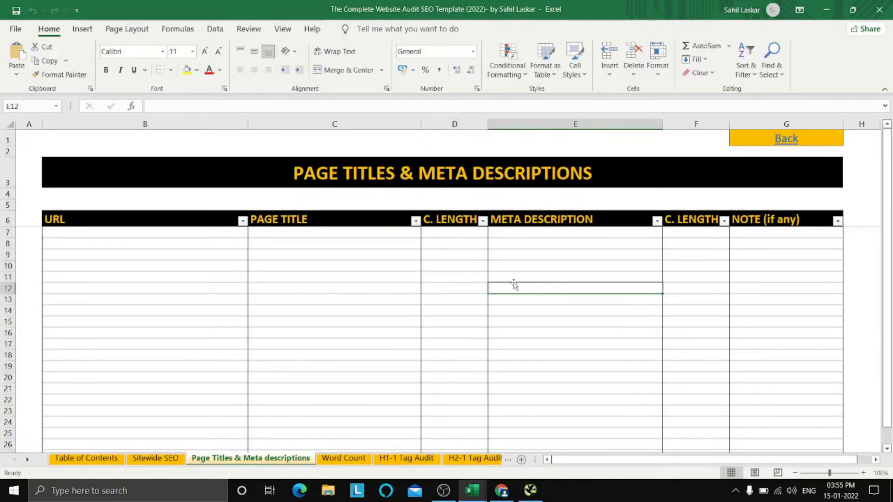
- Examine the report's blank rows to see how each URL is paired with its page title and meta description
click(169, 255)
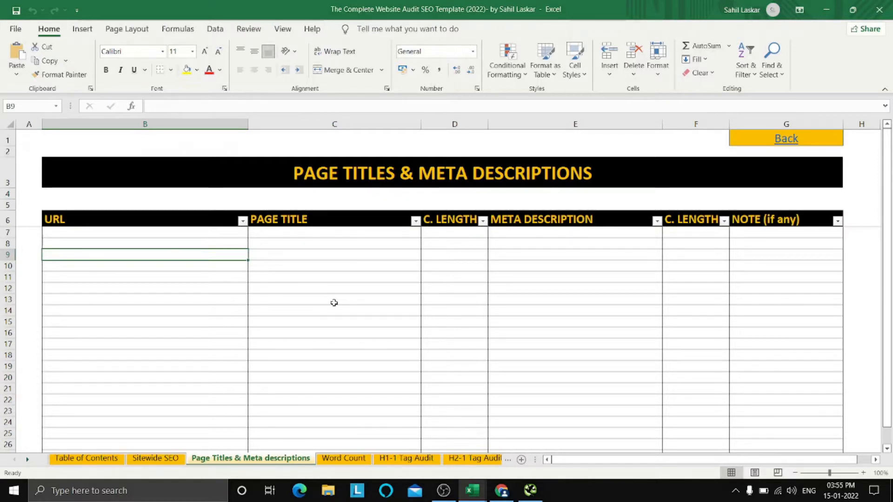
click(578, 322)
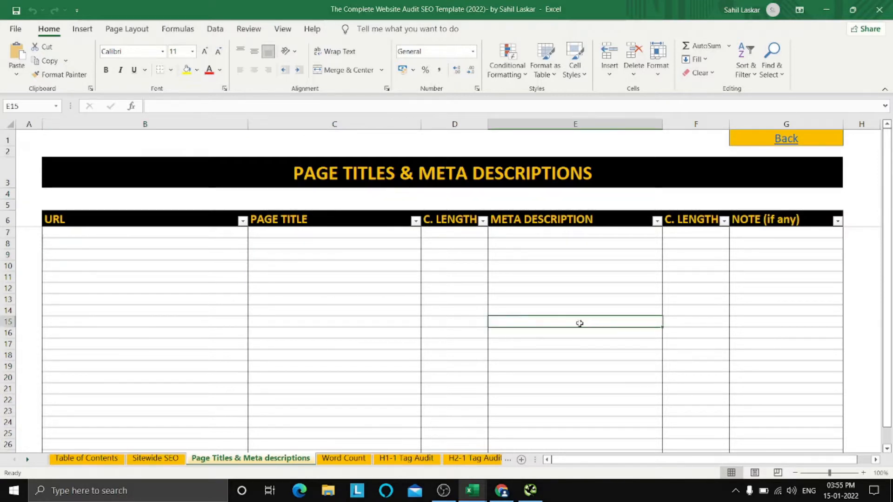
click(168, 286)
scroll(342, 274, down, 6)
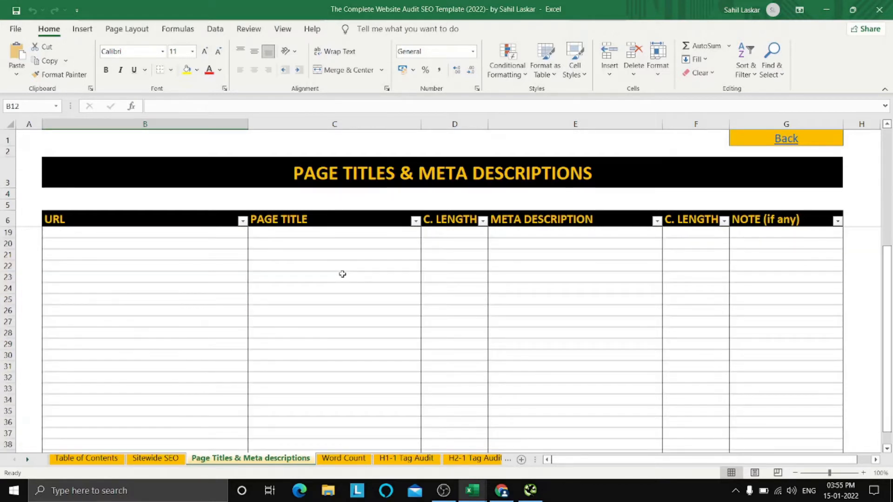
scroll(342, 274, up, 6)
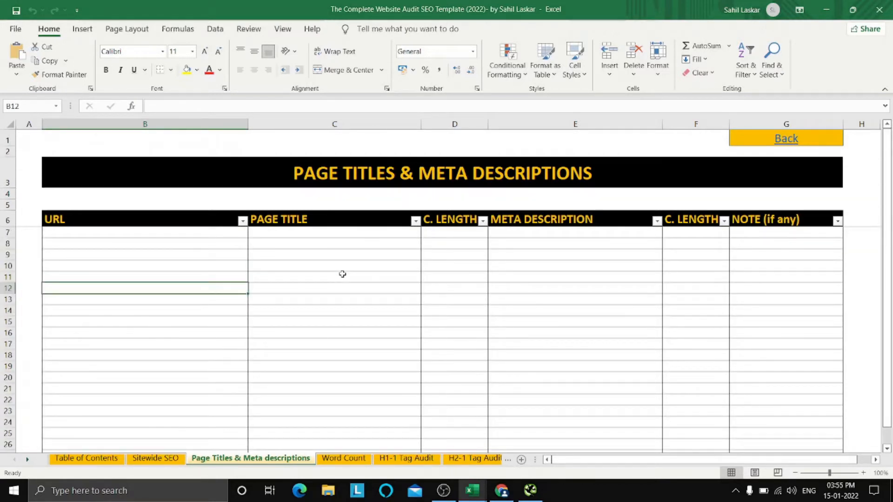
scroll(557, 311, down, 3)
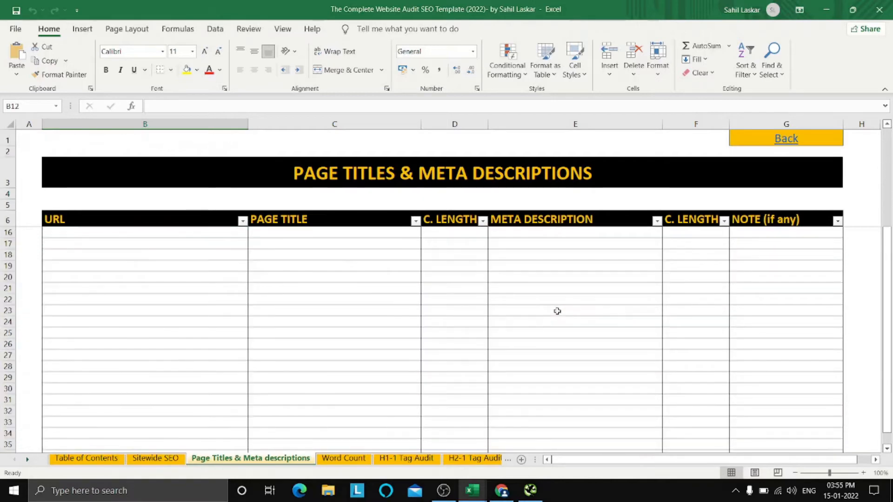
scroll(546, 316, down, 3)
scroll(541, 325, up, 6)
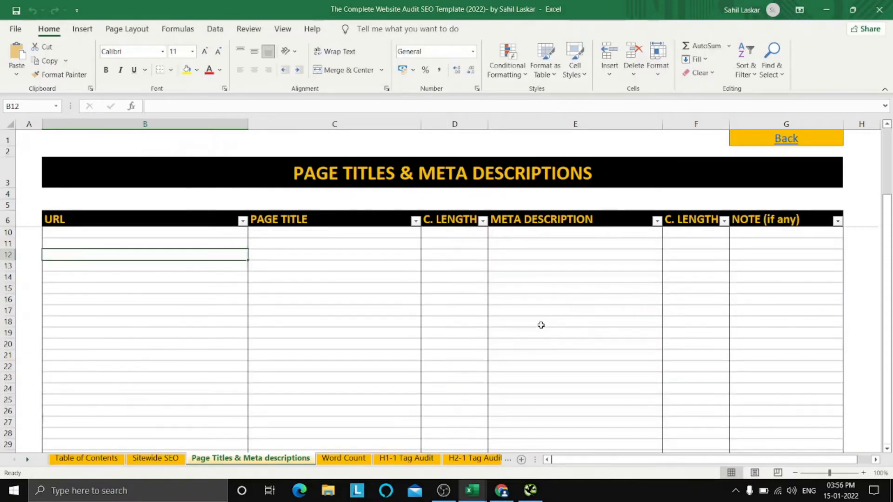
- Switch to the Roof Masters London SEO audit checklist workbook and review its On Page SEO Audit section
mouse_move(472, 490)
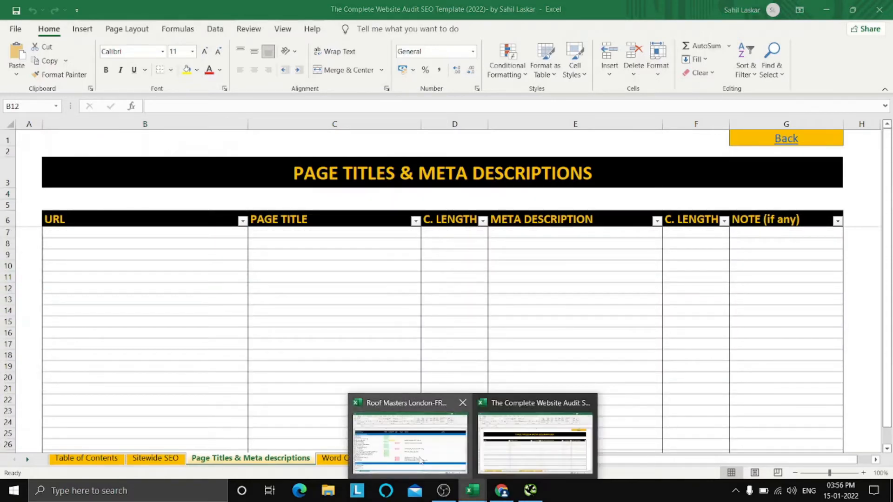
click(416, 447)
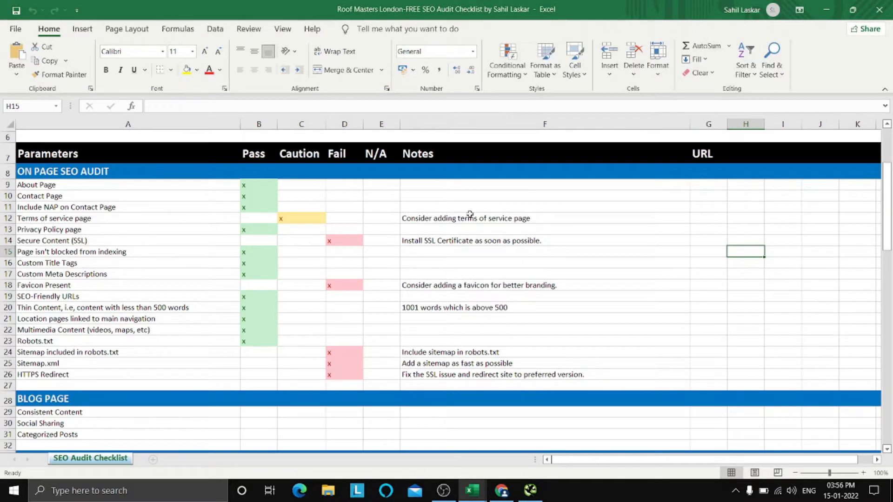
scroll(457, 321, up, 2)
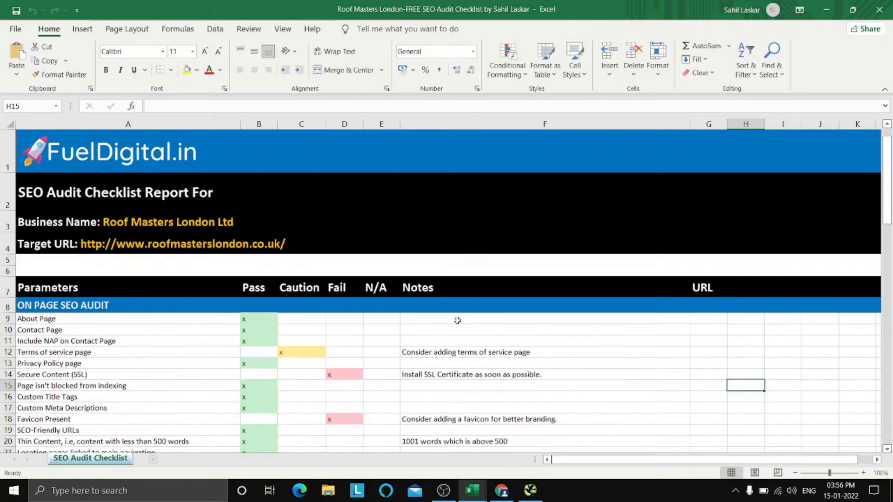
scroll(457, 320, down, 1)
scroll(458, 321, down, 2)
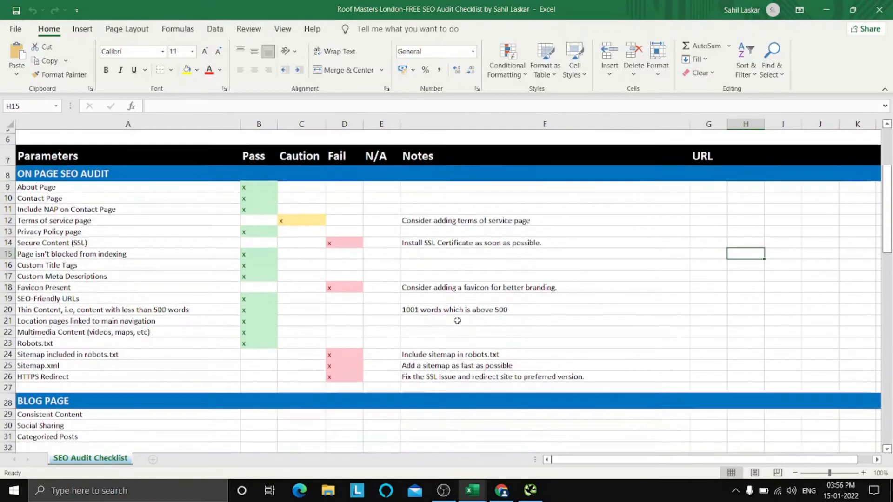
scroll(457, 320, up, 1)
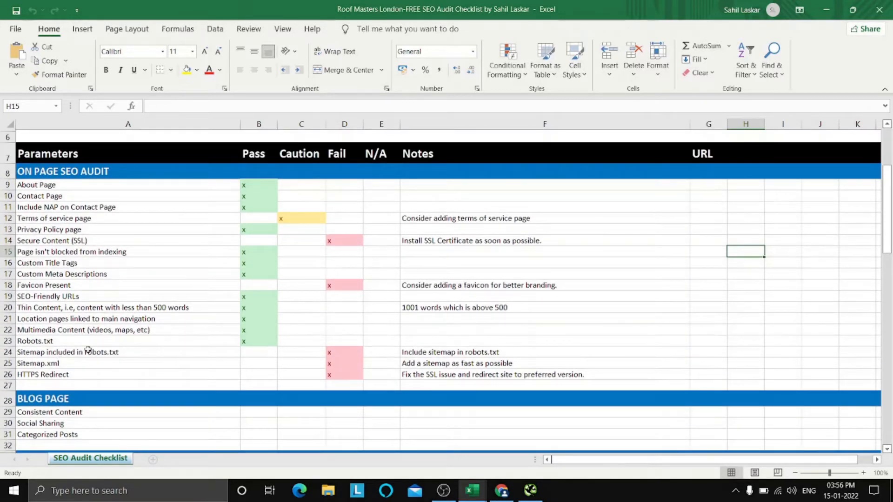
- Check the SEO-Friendly URLs row across its Pass, Caution and Fail columns
click(117, 298)
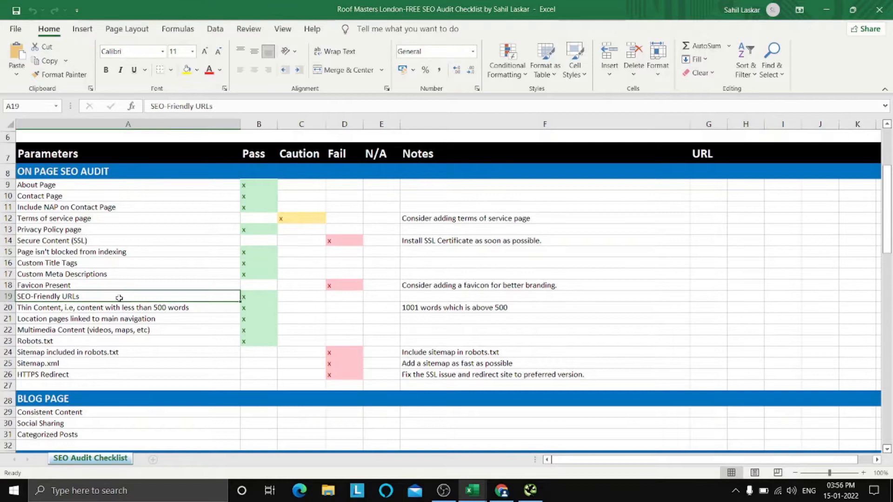
click(244, 297)
click(314, 300)
click(342, 298)
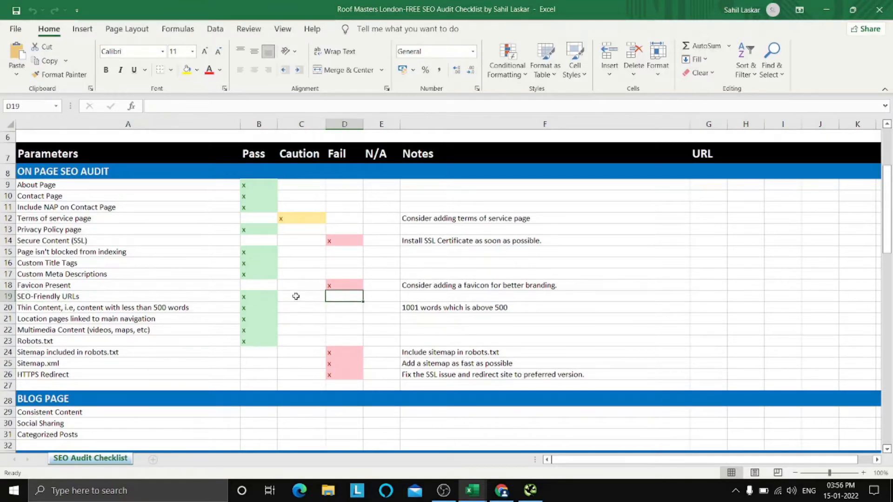
click(295, 297)
click(251, 299)
click(227, 298)
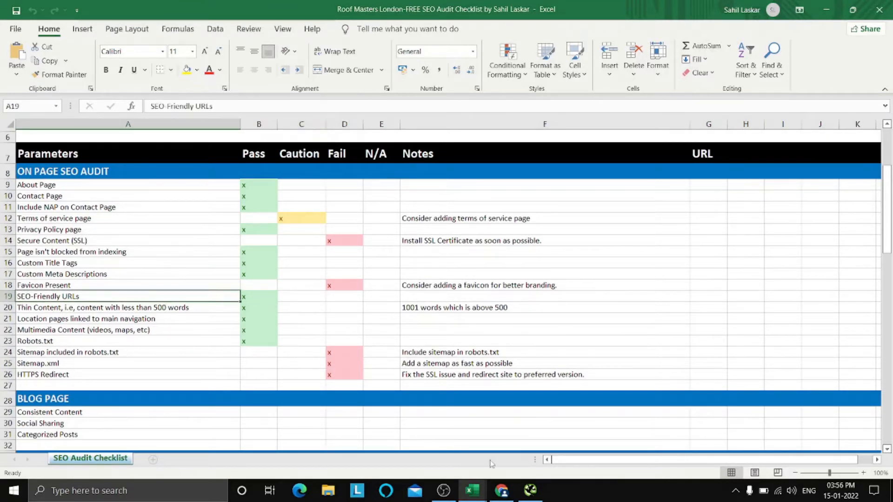
- Switch to the website in Chrome, view the Flat Roofs and Commercial Roofing page URLs in new tabs, and close both tabs
click(501, 490)
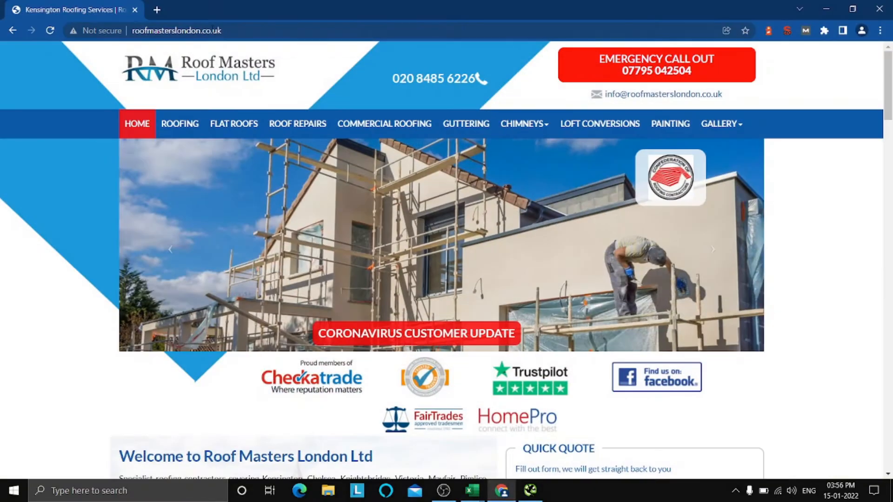
right_click(238, 125)
click(267, 131)
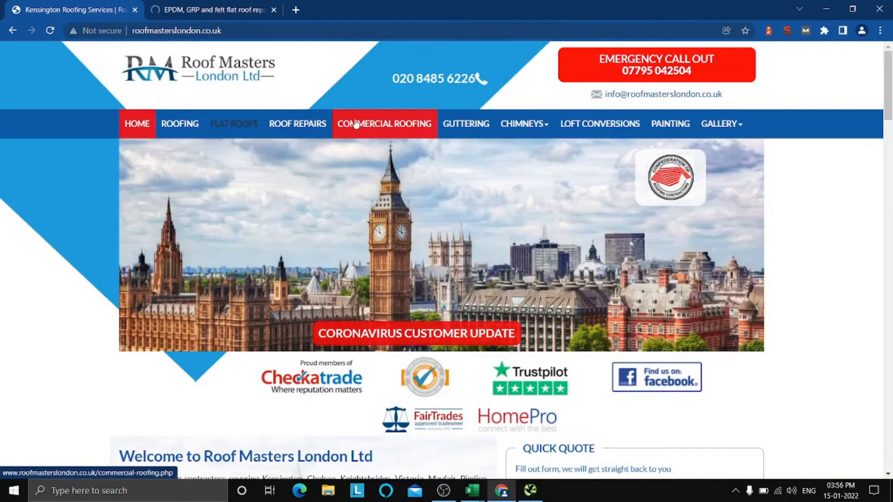
right_click(358, 123)
click(370, 129)
click(276, 7)
click(334, 8)
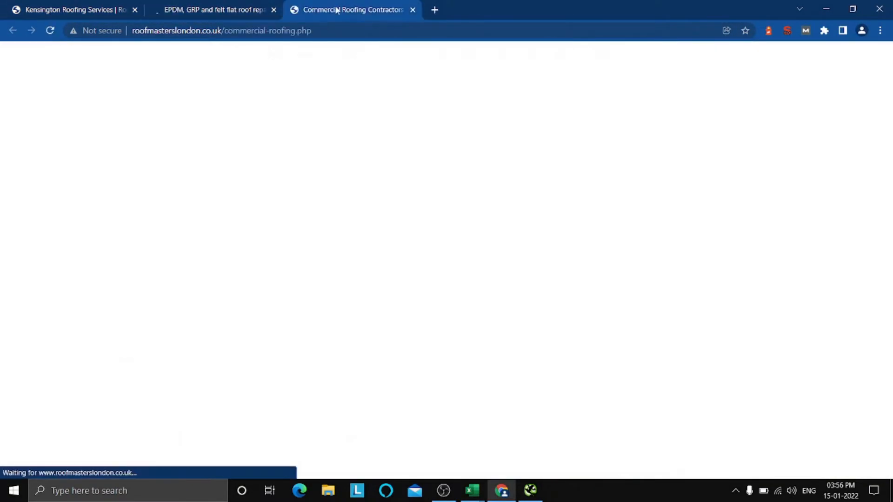
click(413, 10)
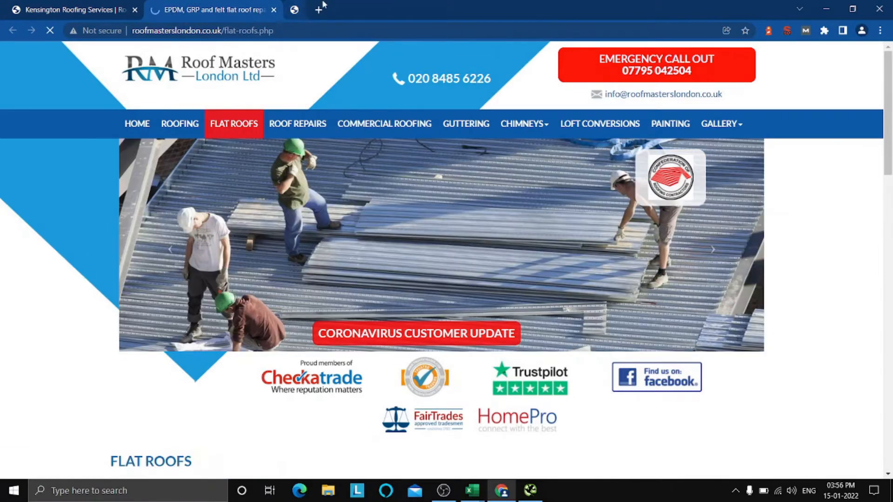
click(274, 10)
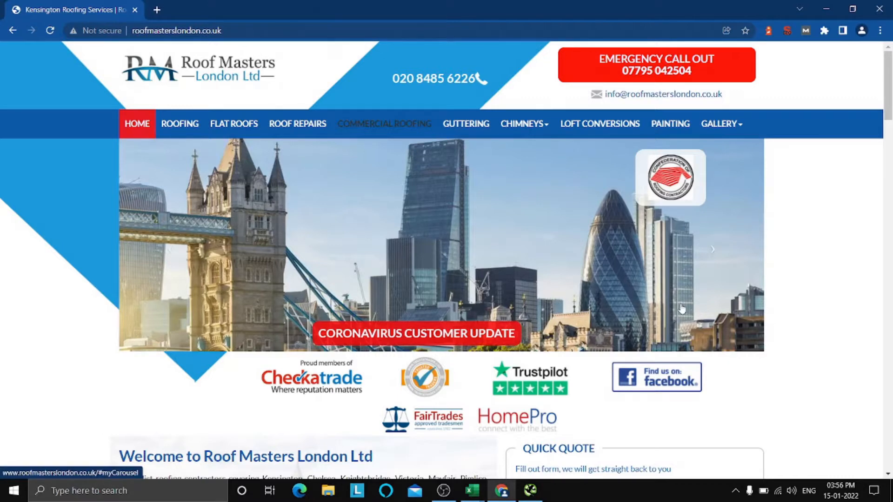
- Look over the Roof Masters London homepage in Chrome and examine its full web address
click(472, 490)
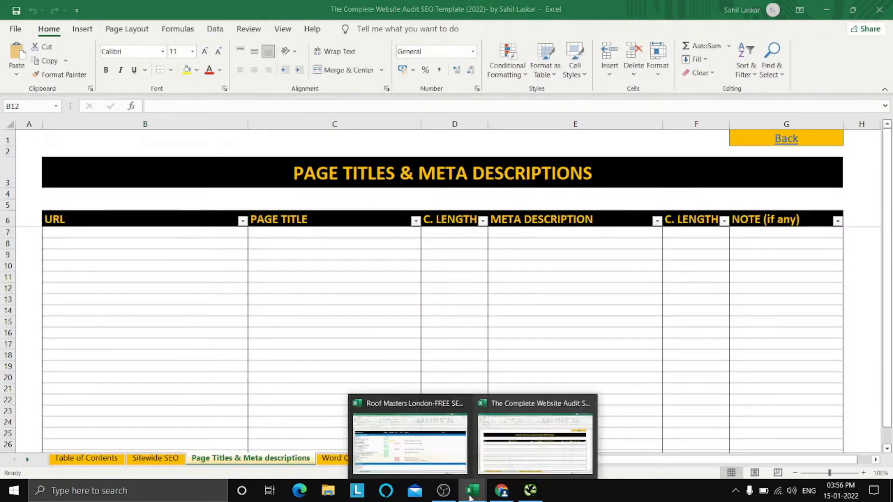
click(502, 490)
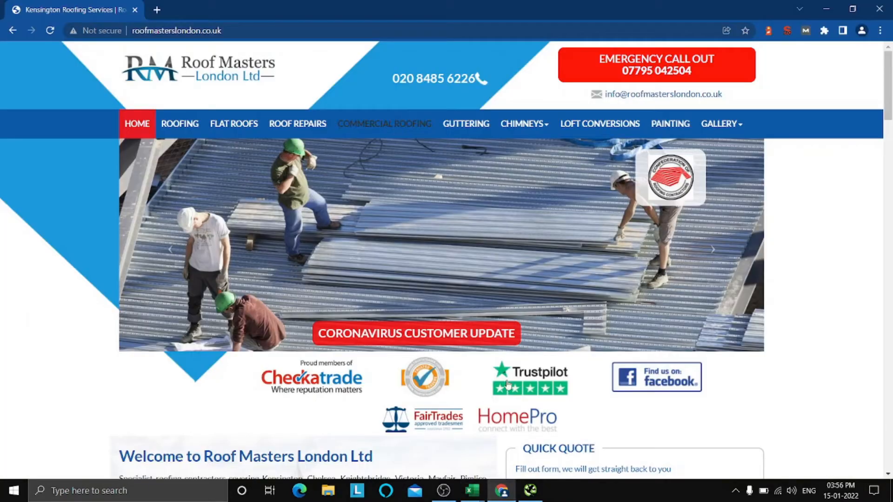
scroll(507, 384, down, 3)
scroll(858, 353, up, 3)
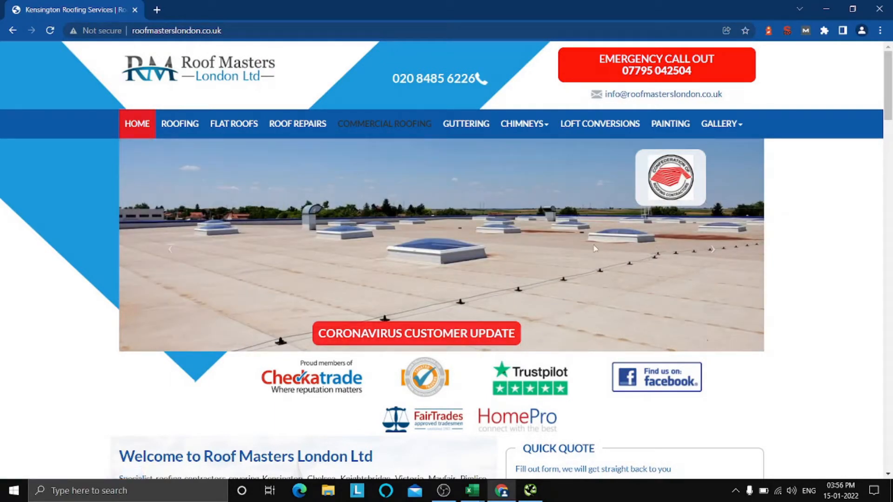
click(259, 31)
click(259, 31)
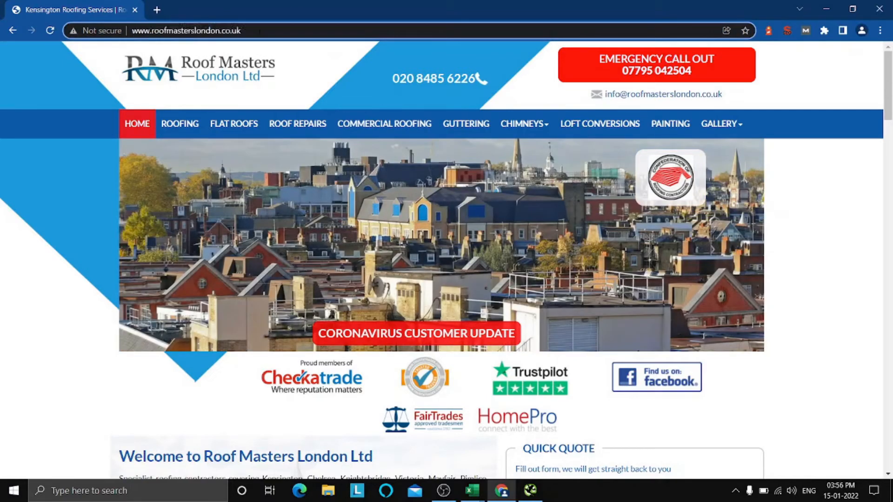
key(ctrl+a)
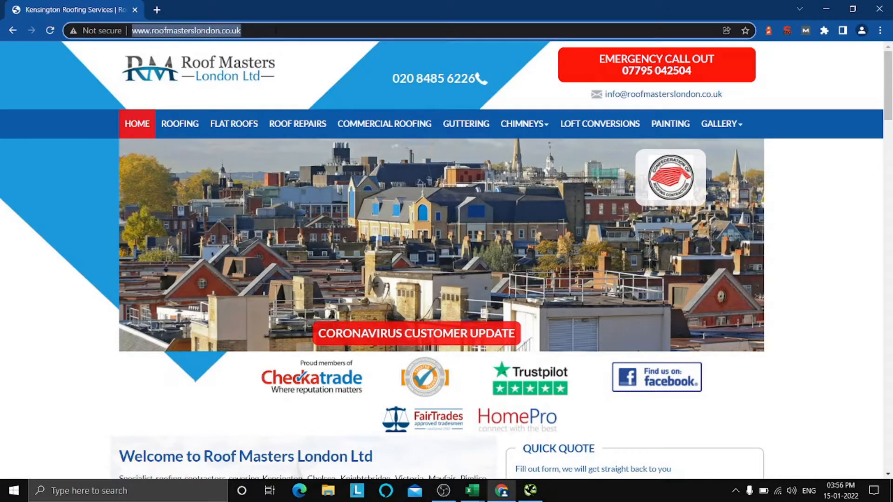
click(92, 193)
- Switch to Screaming Frog SEO Spider and examine the crawled address and the list of internal URLs for roofmasterslondon.co.uk
click(531, 491)
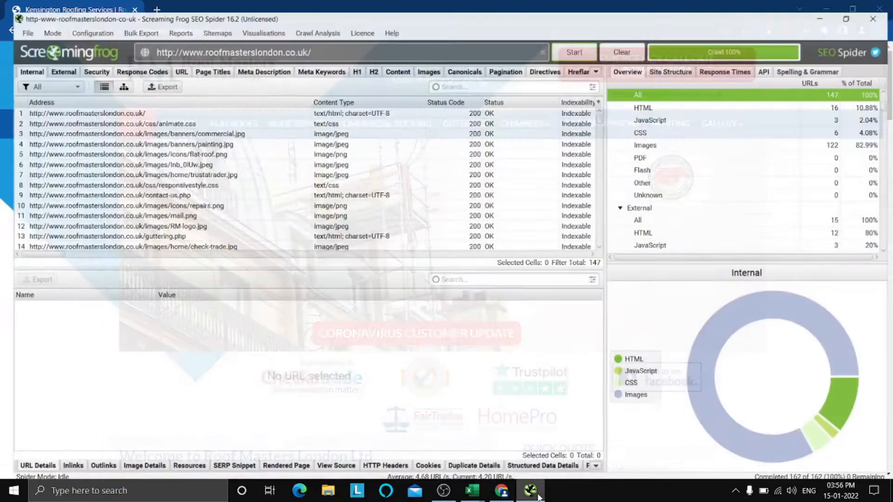
drag(304, 41, 145, 41)
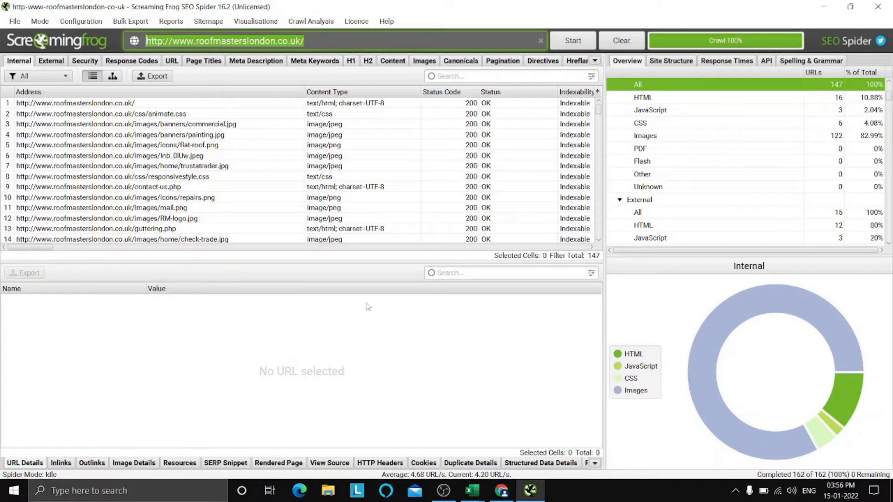
click(366, 320)
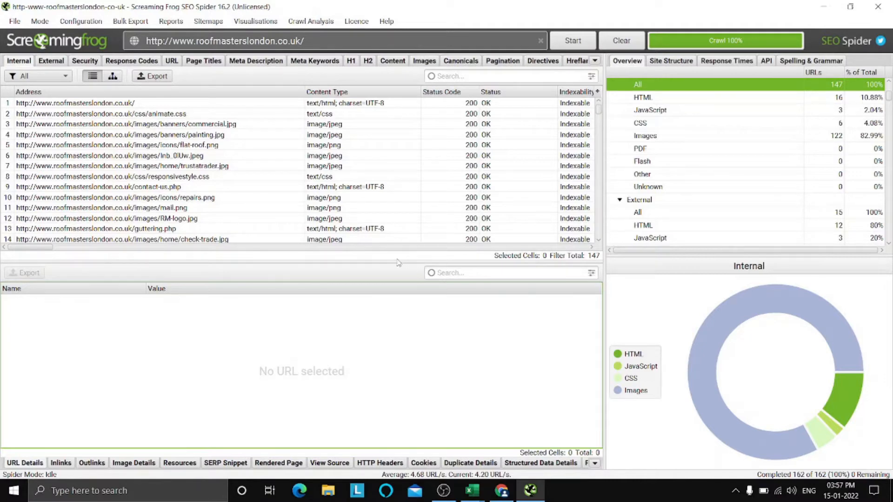
scroll(383, 180, down, 5)
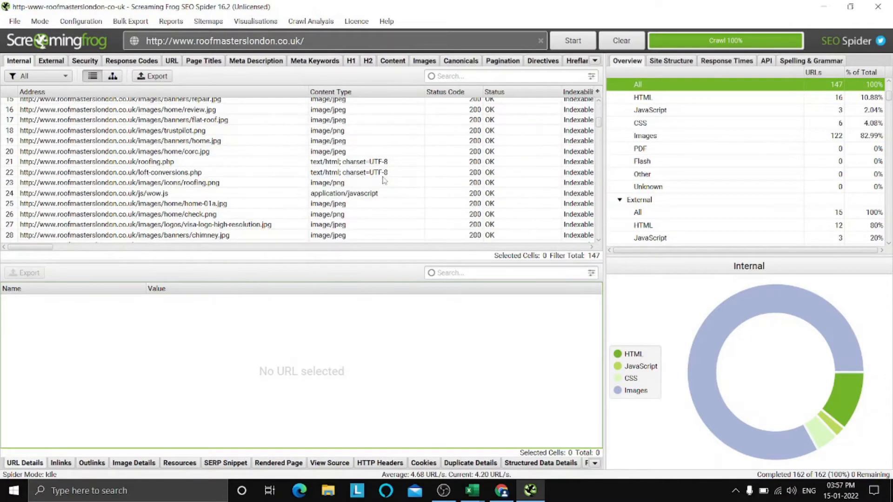
scroll(383, 179, up, 5)
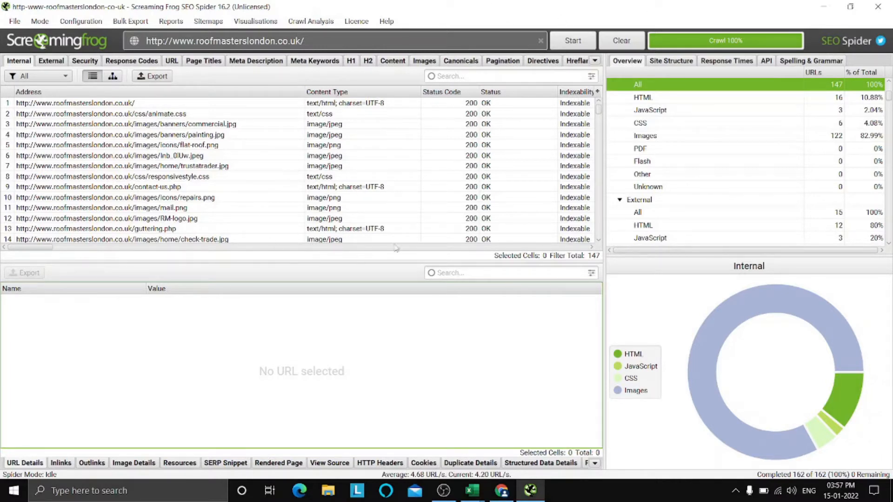
scroll(367, 228, down, 3)
scroll(352, 203, up, 3)
- Switch to the Complete Website Audit SEO Template (2022) workbook and return from the report to its Table of Contents
mouse_move(472, 490)
click(511, 432)
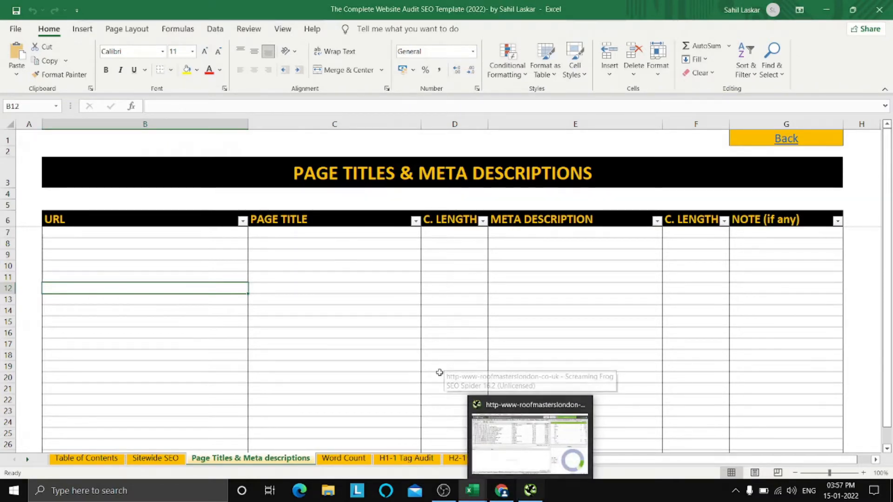
click(787, 142)
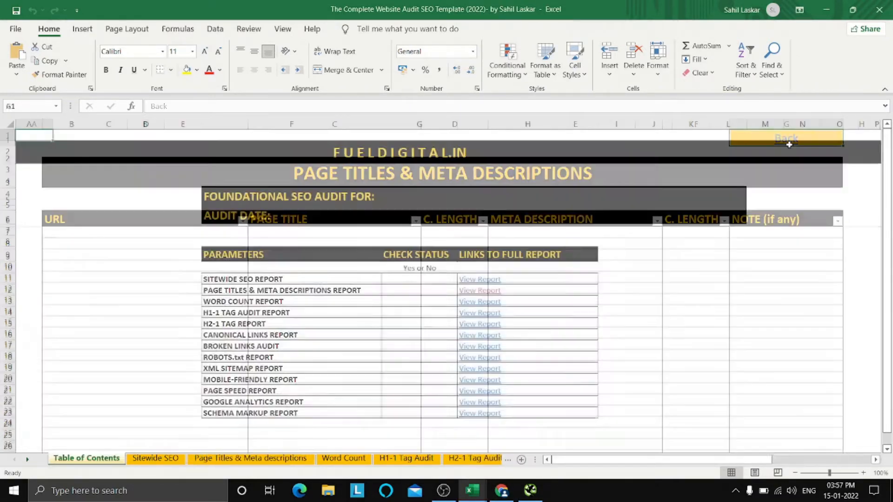
click(741, 354)
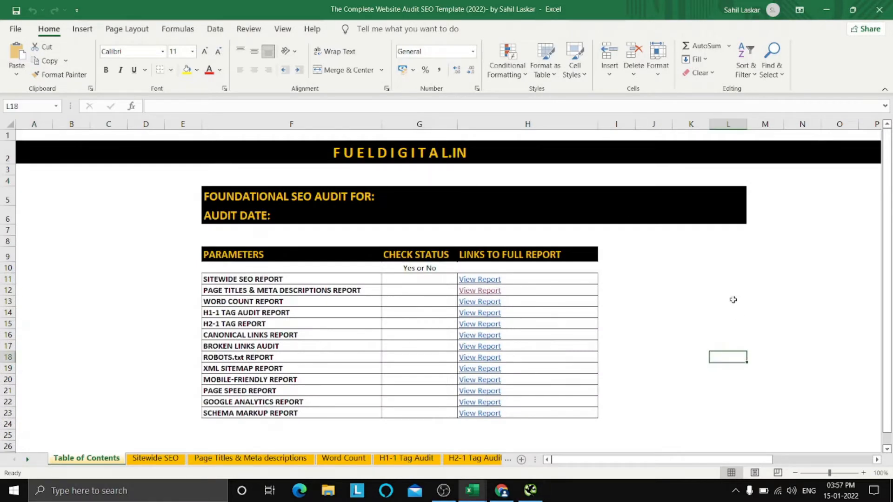
click(733, 300)
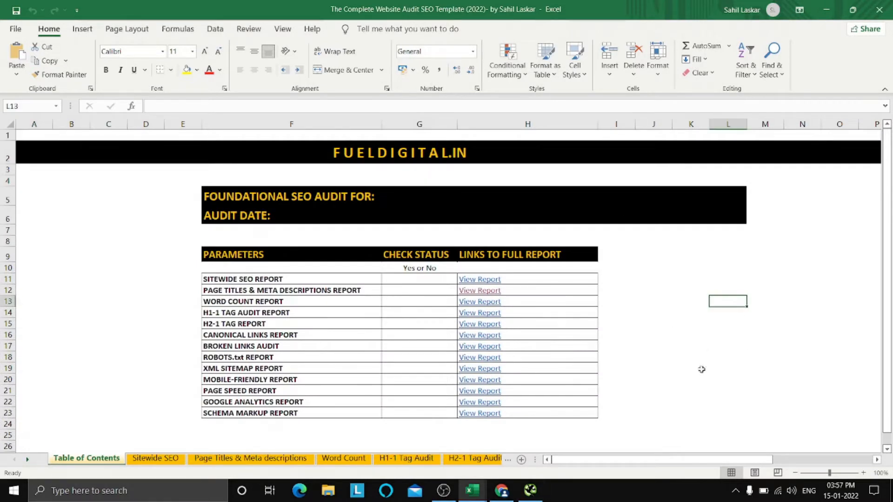
click(409, 198)
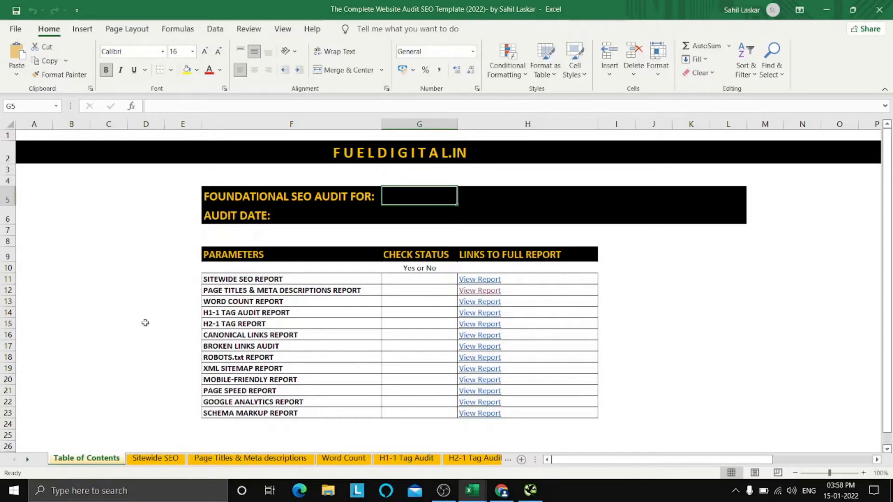
click(734, 290)
click(742, 369)
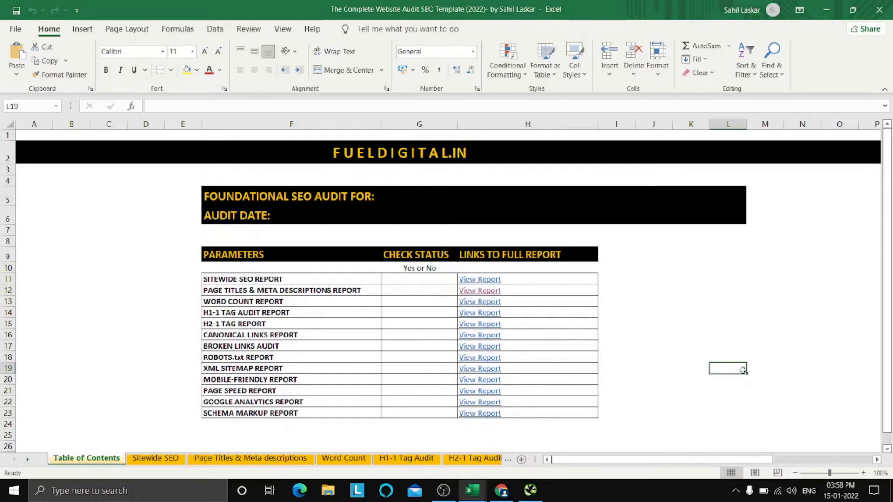
click(758, 303)
click(814, 279)
click(788, 333)
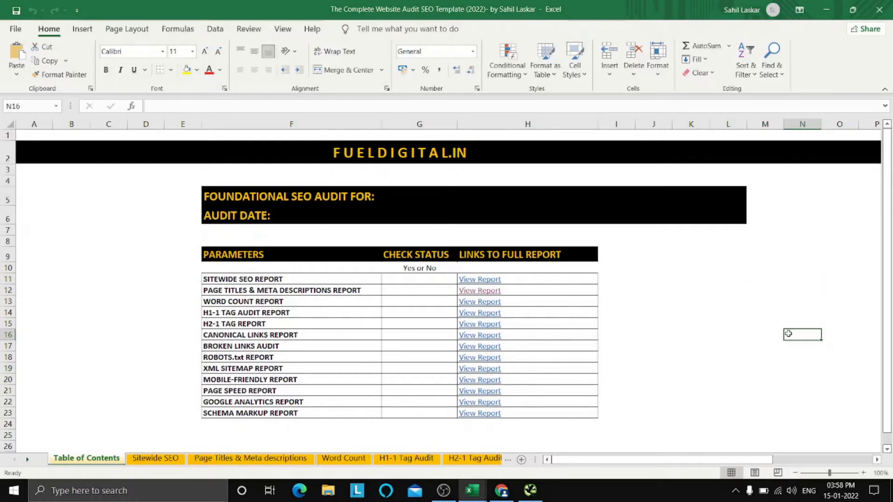
click(732, 314)
click(795, 281)
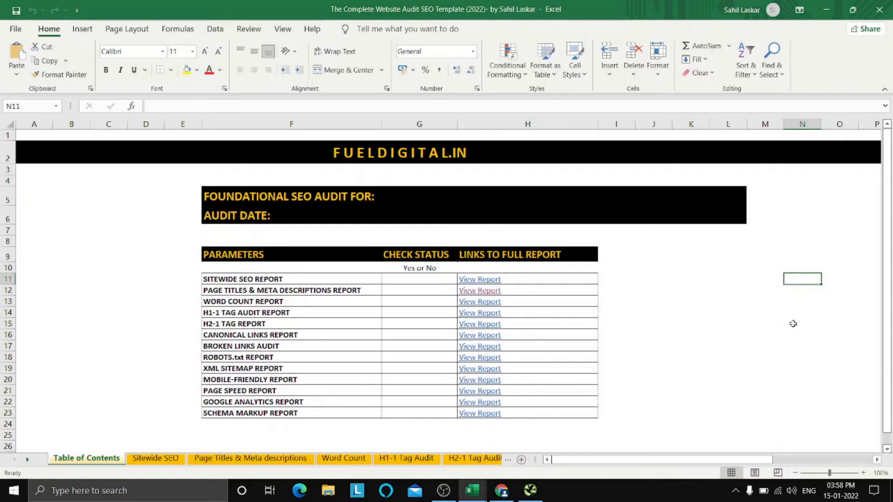
click(804, 351)
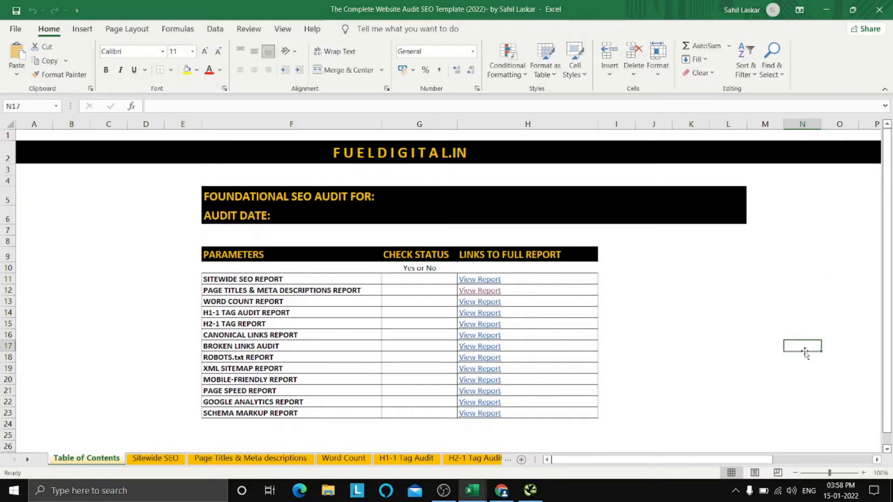
click(725, 316)
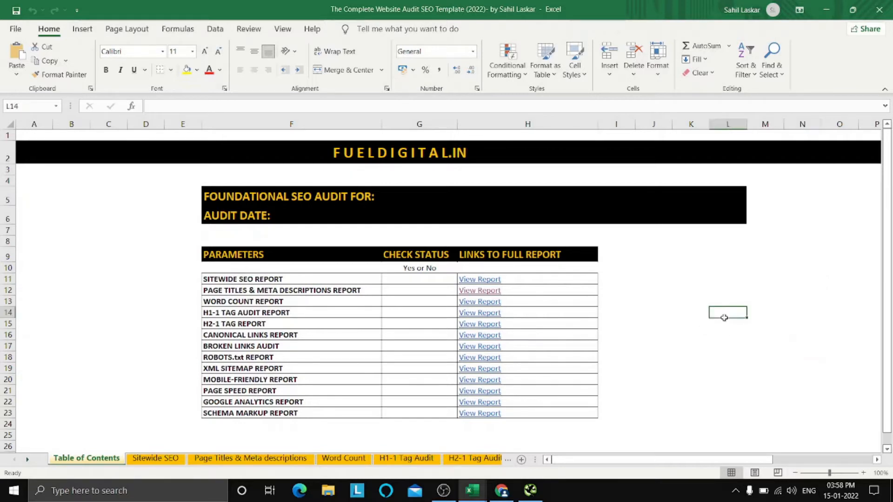
click(827, 262)
click(817, 356)
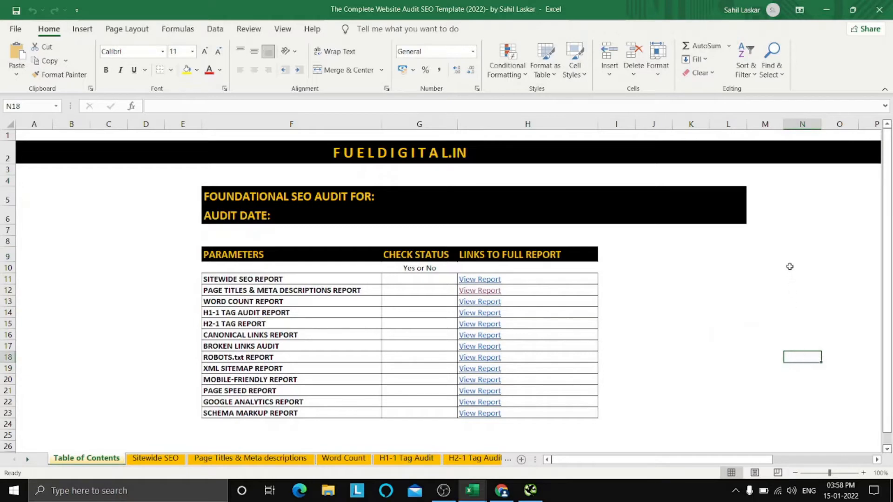
click(716, 322)
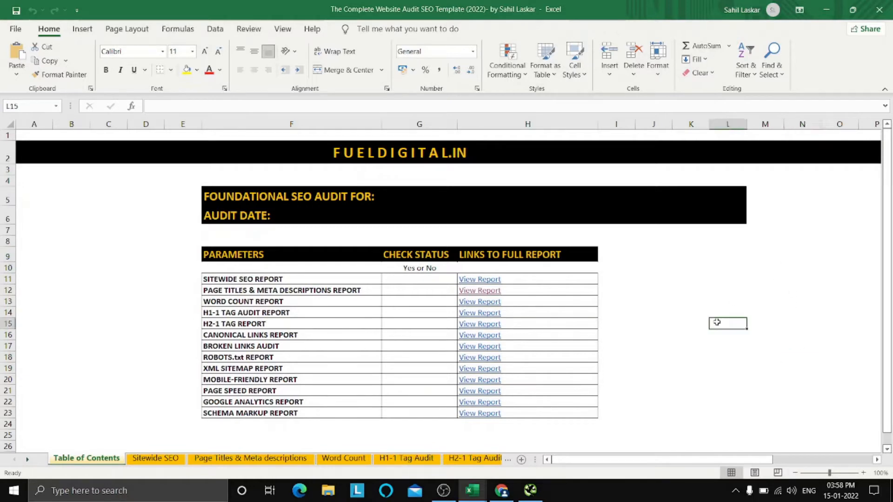
click(819, 357)
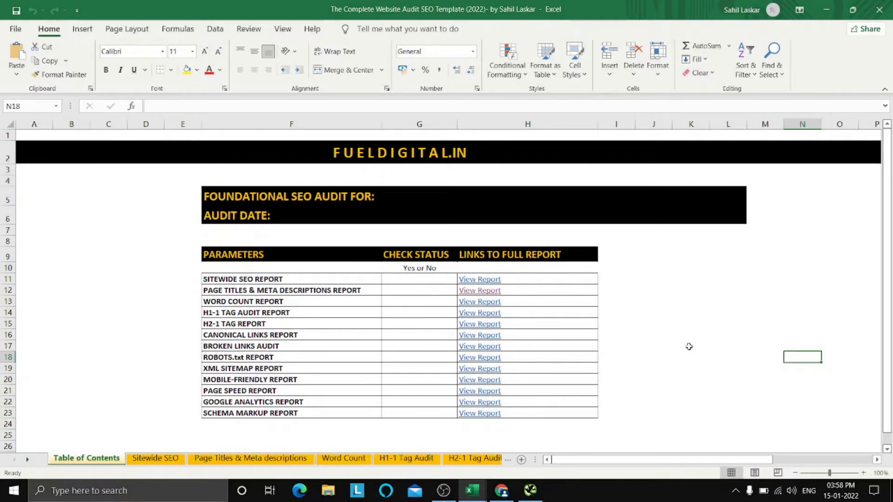
scroll(697, 335, down, 1)
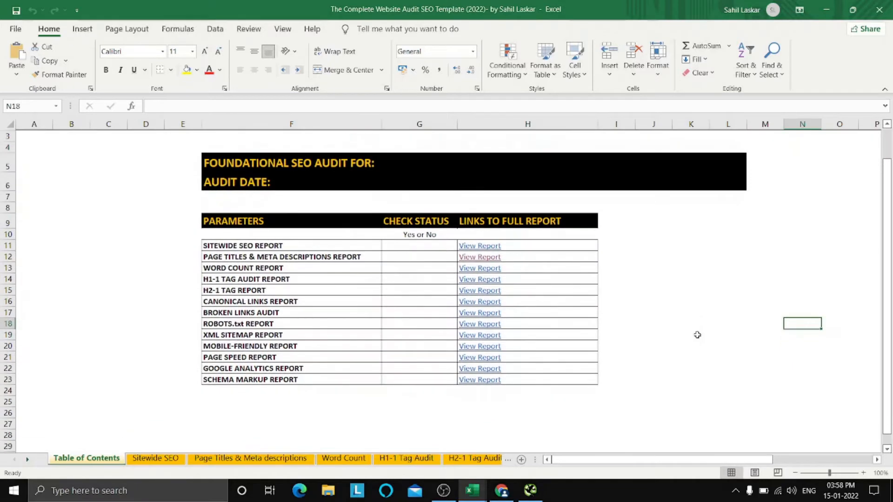
scroll(697, 335, up, 1)
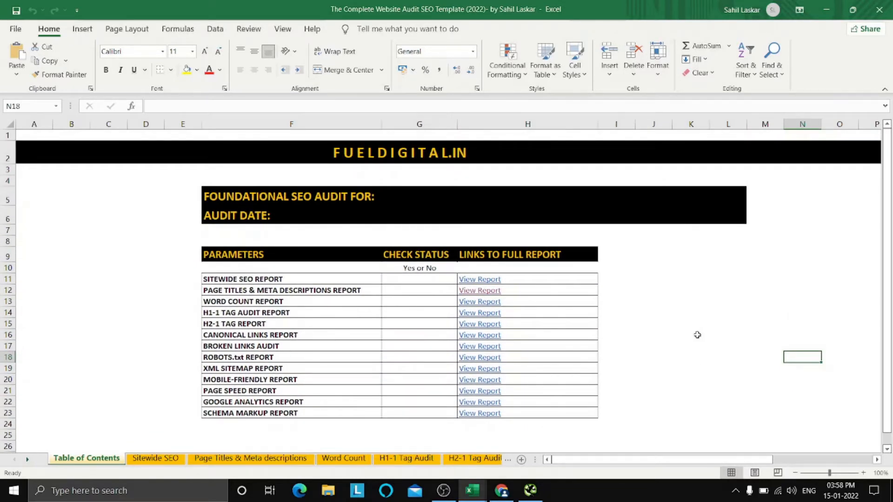
click(698, 313)
click(805, 268)
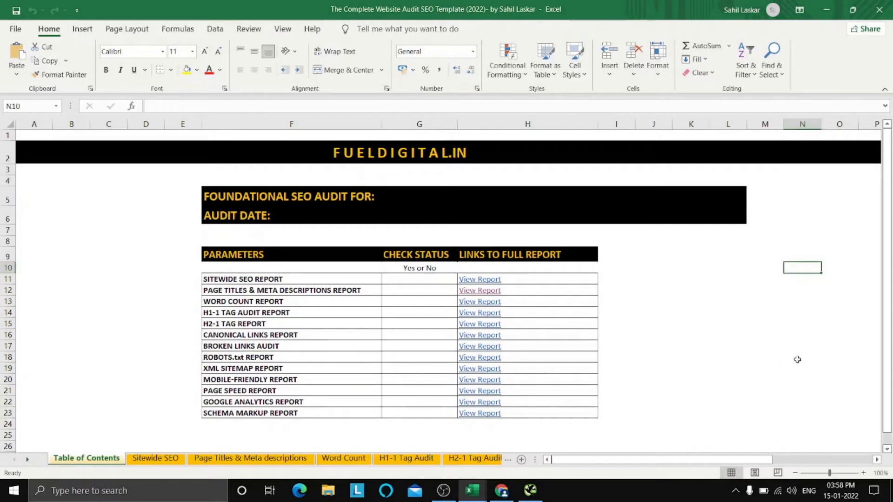
click(822, 346)
click(738, 322)
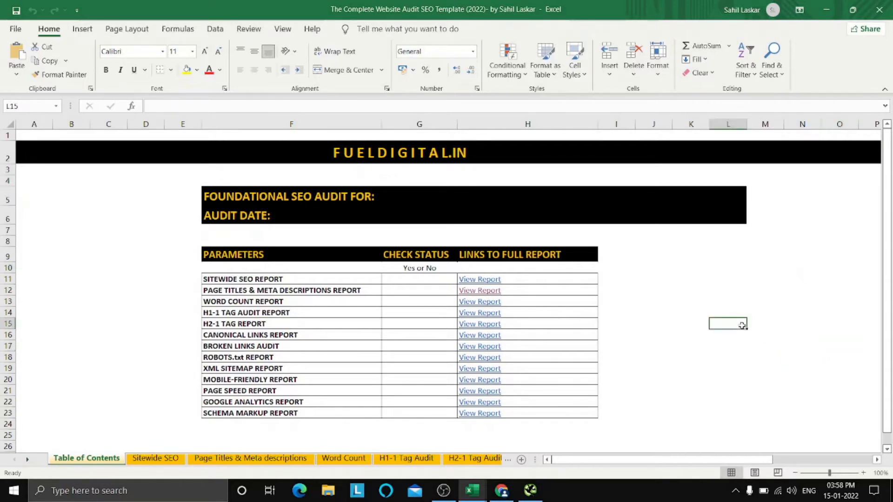
click(838, 267)
click(824, 367)
click(729, 356)
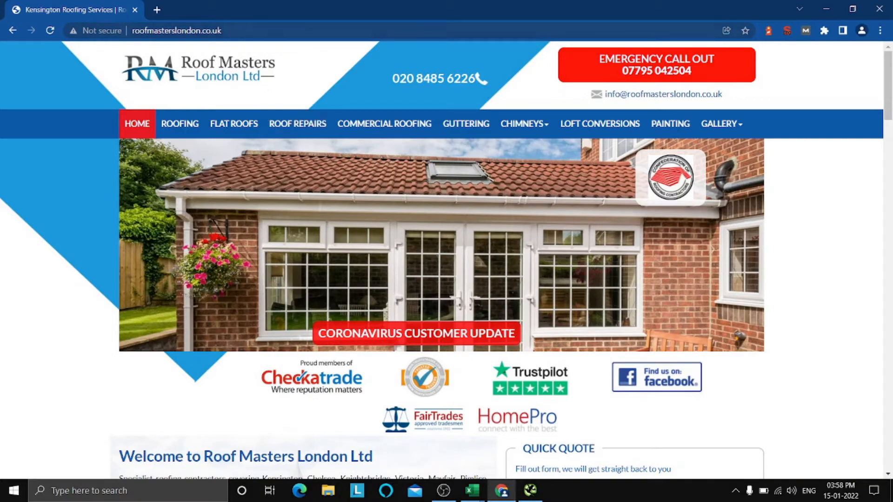
click(269, 30)
key(ctrl+c)
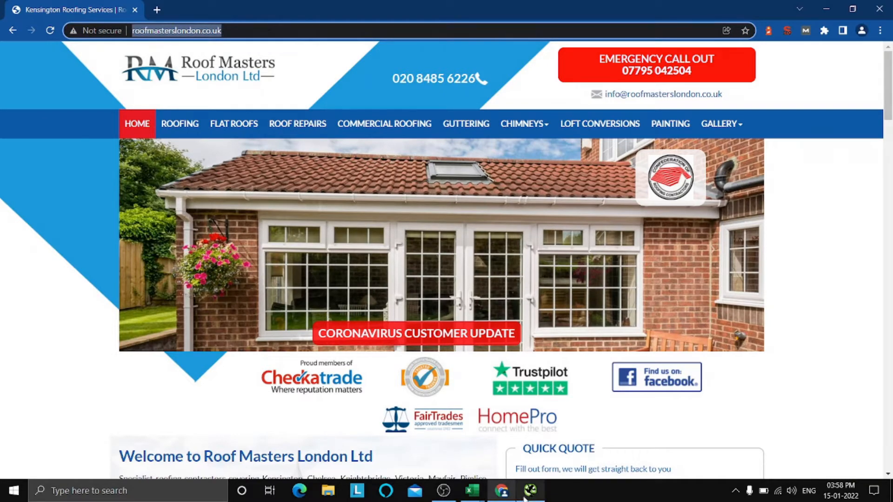
click(472, 490)
click(508, 439)
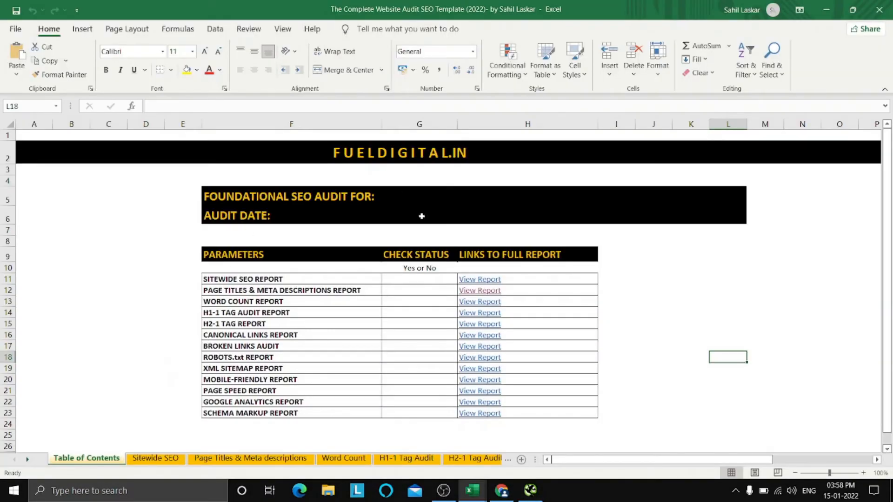
click(426, 197)
key(ctrl+v)
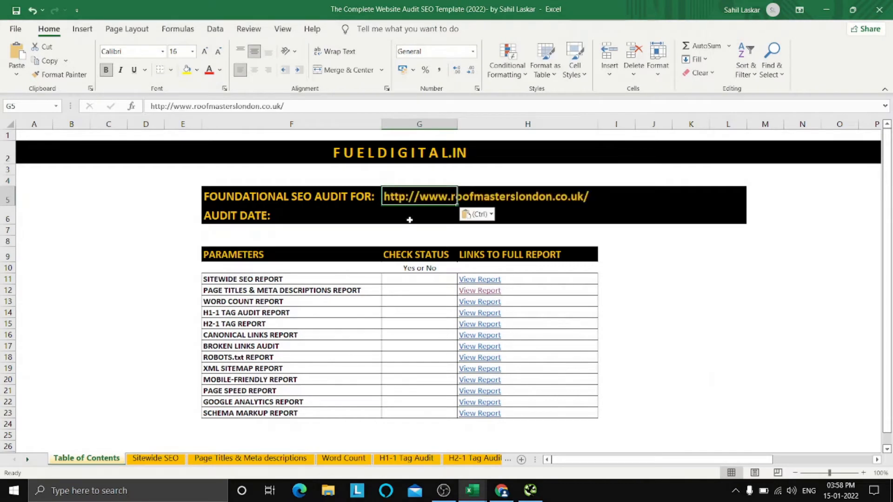
- Enter 15 January 2022 as the audit date in cell G6
click(409, 216)
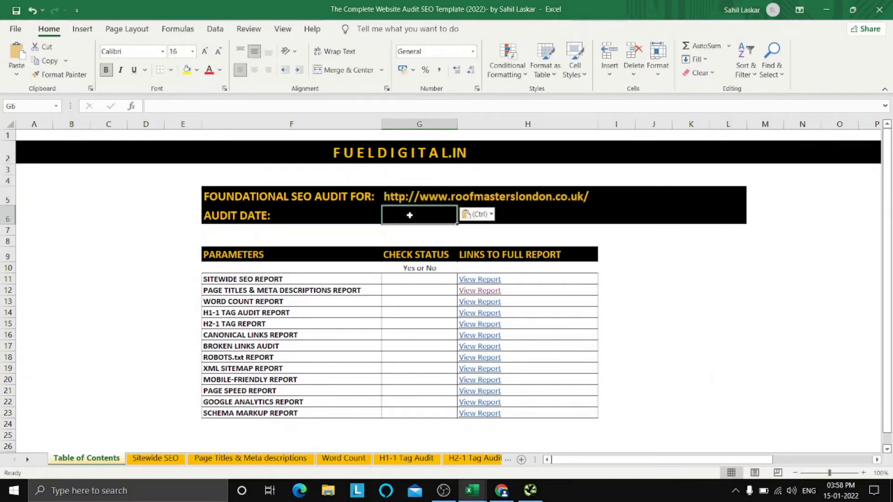
text(15b)
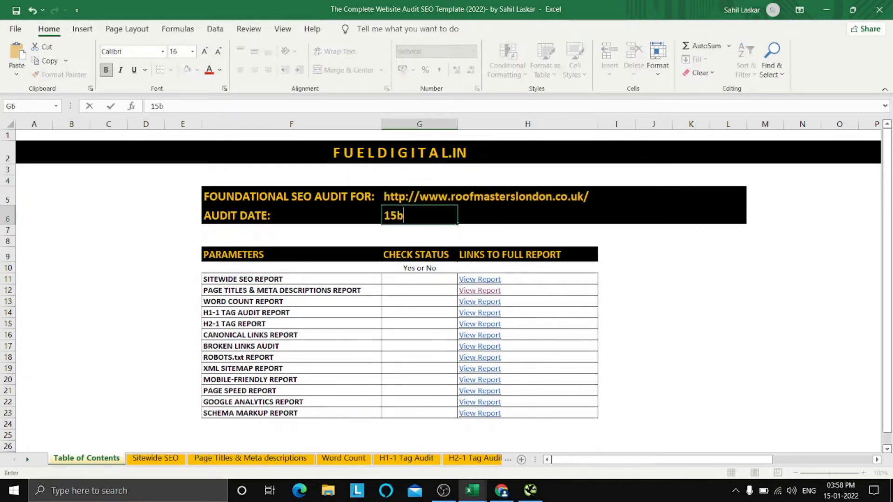
key(BackSpace)
text(Ja)
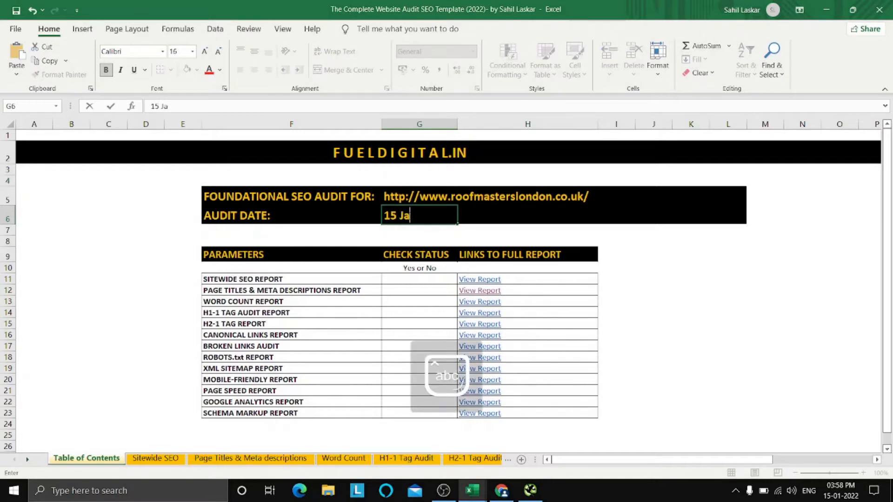
text(nuary 2022)
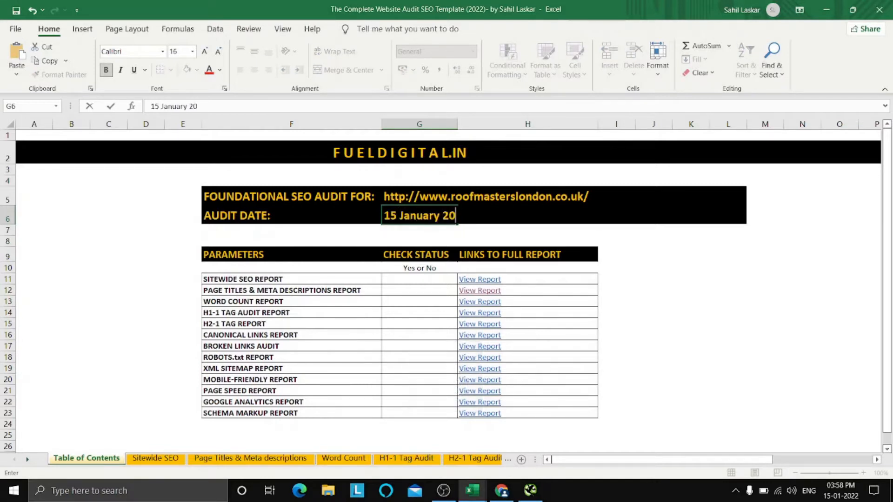
click(727, 353)
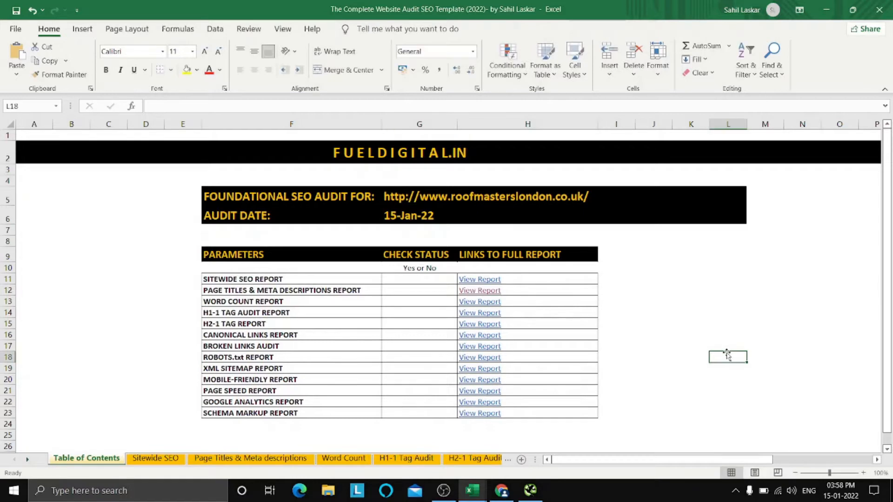
click(714, 293)
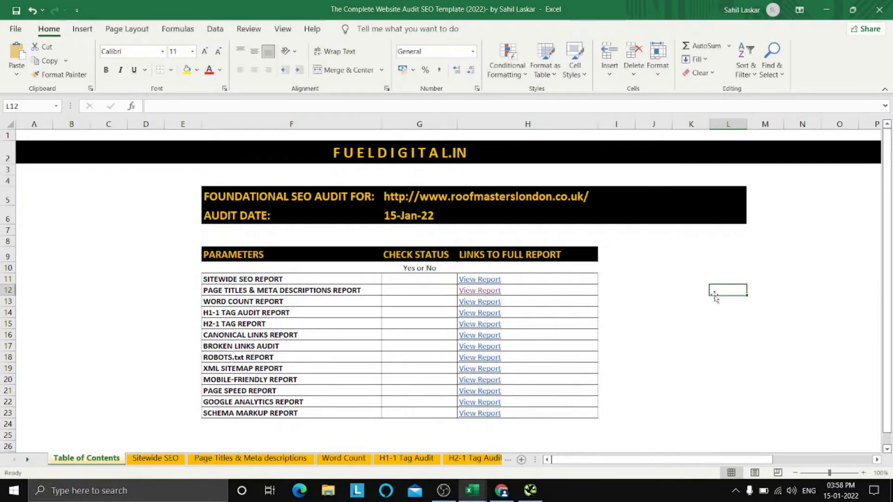
- View the Page Titles & Meta Descriptions report, switch to Screaming Frog SEO Spider, and filter the internal URLs to HTML
click(484, 293)
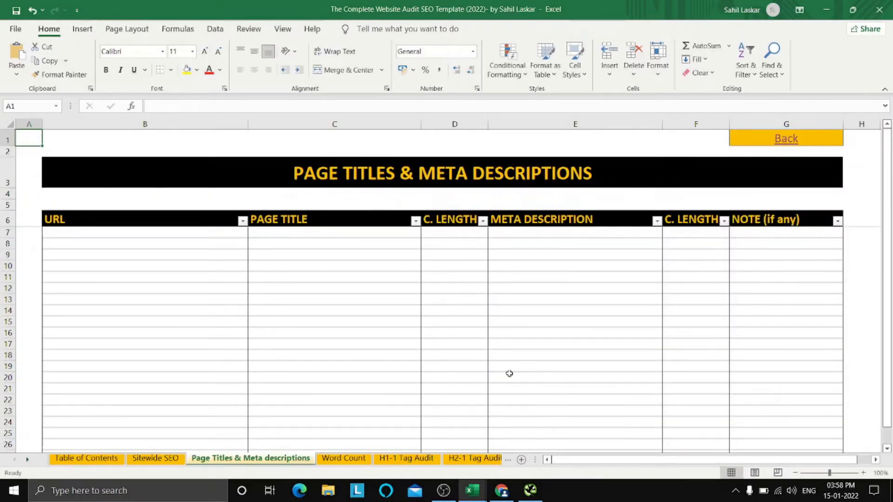
click(530, 490)
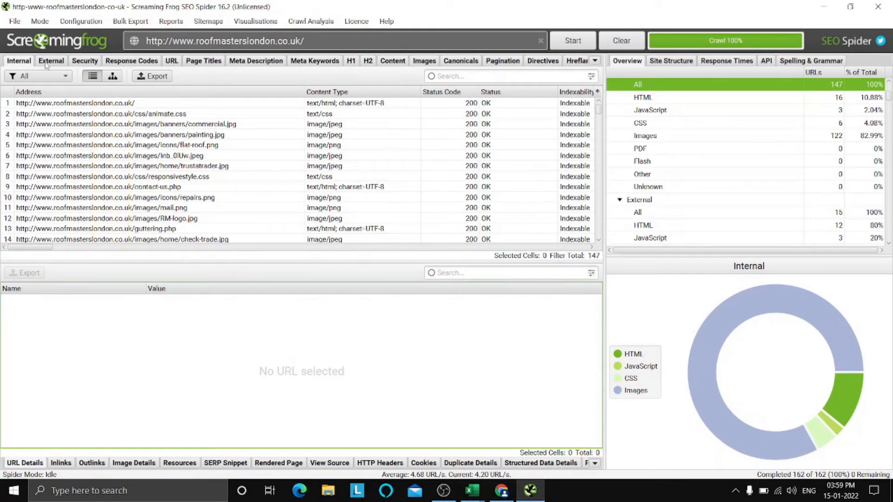
click(54, 79)
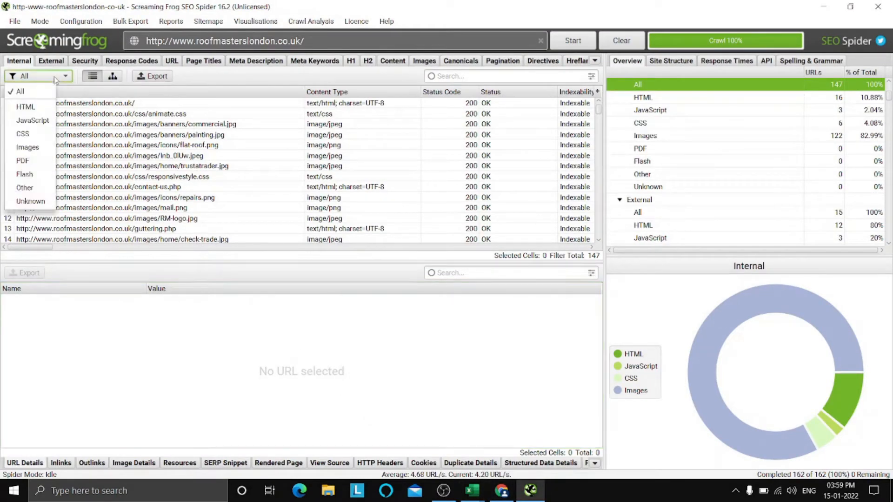
click(38, 106)
scroll(171, 132, down, 1)
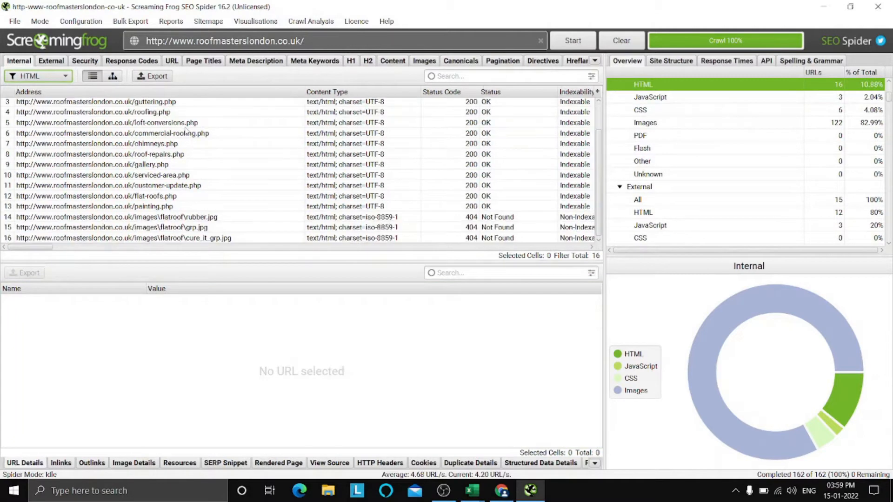
scroll(186, 131, up, 1)
scroll(186, 132, down, 1)
scroll(186, 133, up, 1)
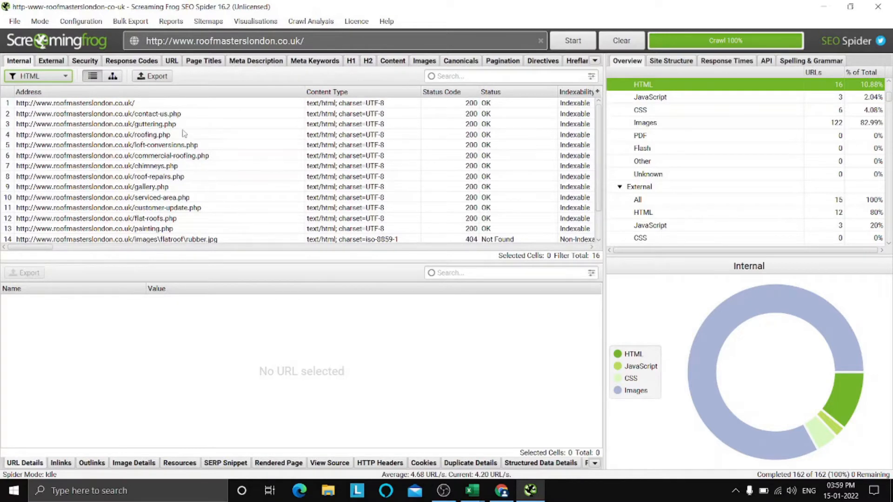
- Examine the URL report covering all crawled resources and return to the HTML-filtered internal list
click(171, 60)
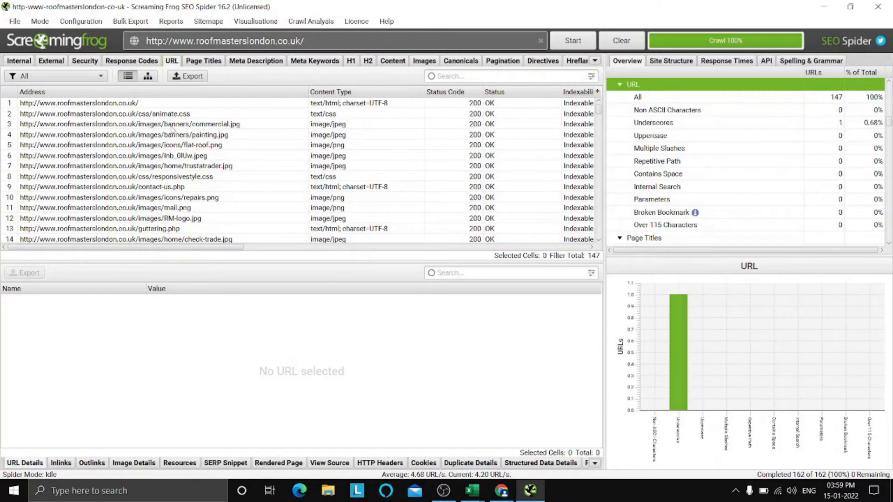
scroll(172, 130, down, 10)
scroll(171, 144, up, 10)
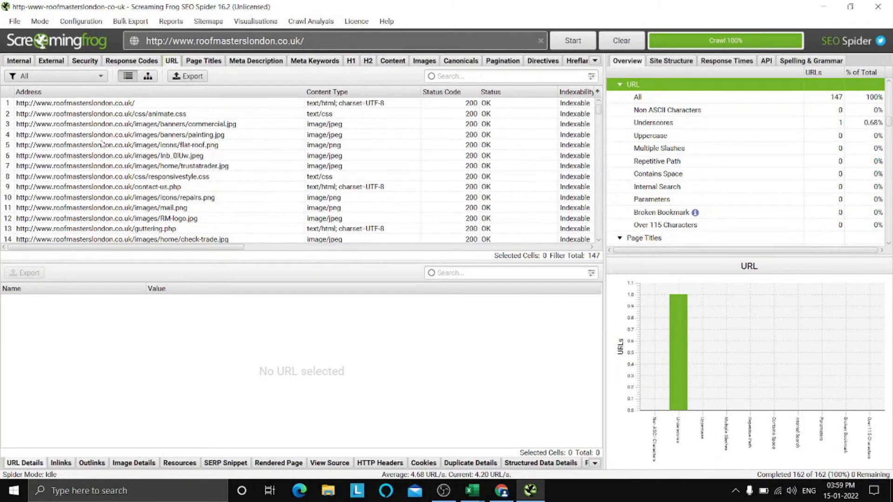
click(19, 61)
scroll(103, 145, down, 3)
scroll(102, 146, up, 3)
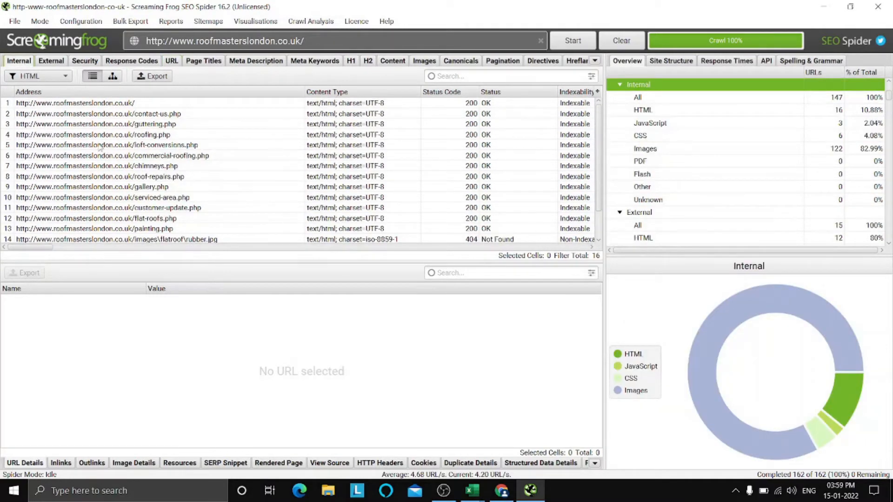
- Copy all the addresses in the HTML-filtered internal list, from the homepage through cure_it_grp.jpg
drag(91, 104, 78, 263)
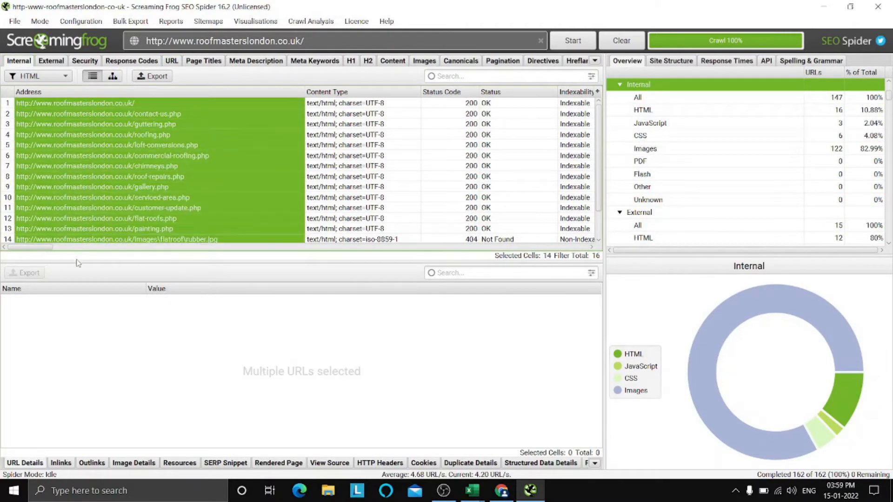
scroll(103, 211, down, 1)
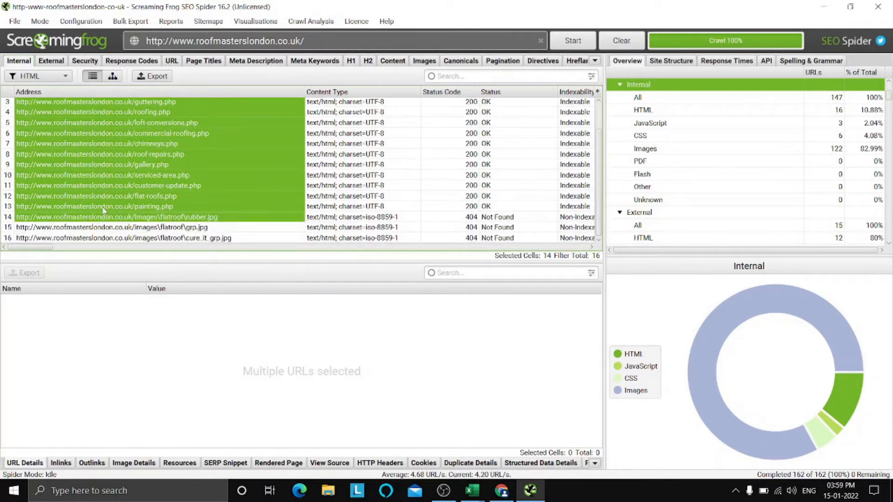
drag(101, 220, 97, 249)
key(ctrl+c)
scroll(115, 204, up, 1)
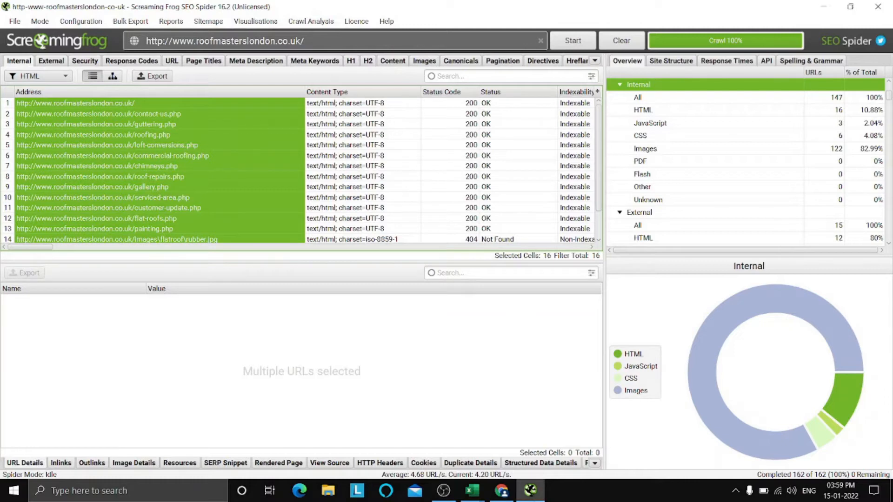
- Switch to the Complete Website Audit SEO Template in Excel and paste the copied URLs into the Page Titles & Meta Descriptions URL column from B8
mouse_move(472, 490)
click(496, 458)
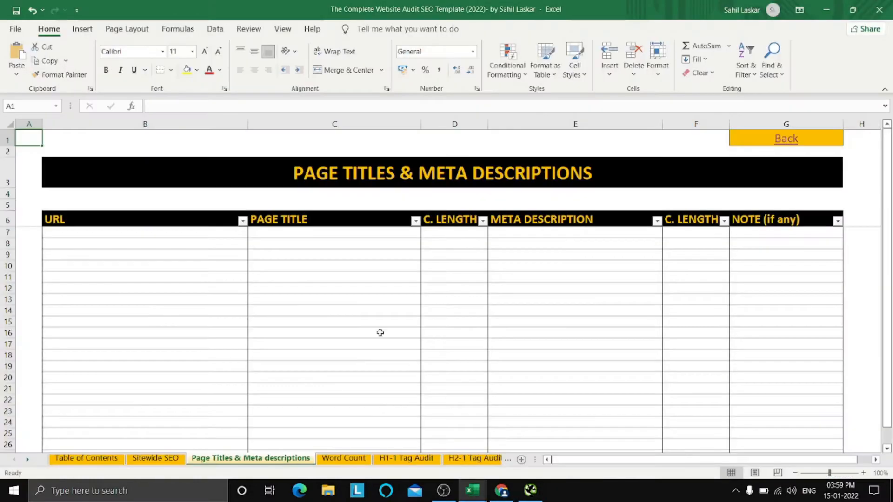
click(156, 248)
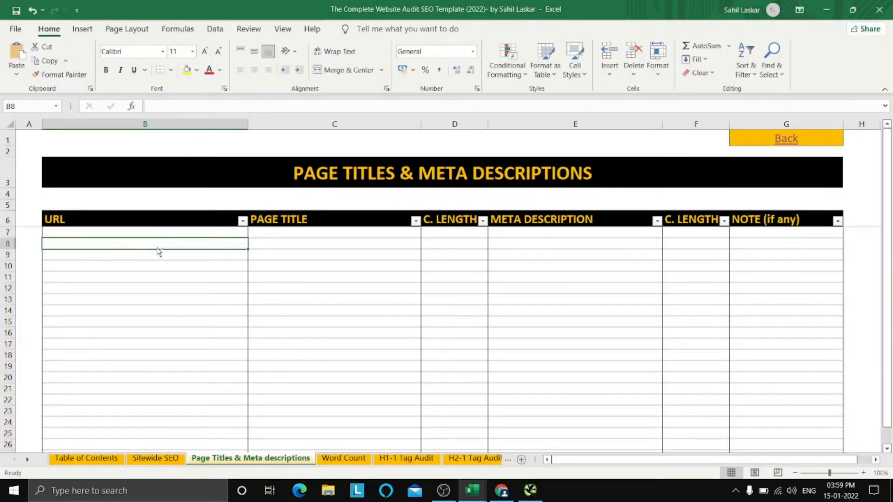
key(ctrl+v)
click(344, 308)
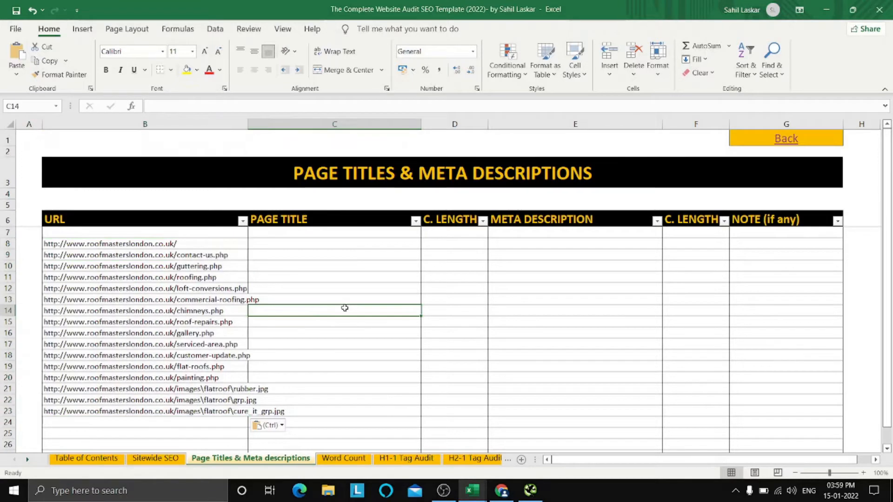
click(273, 241)
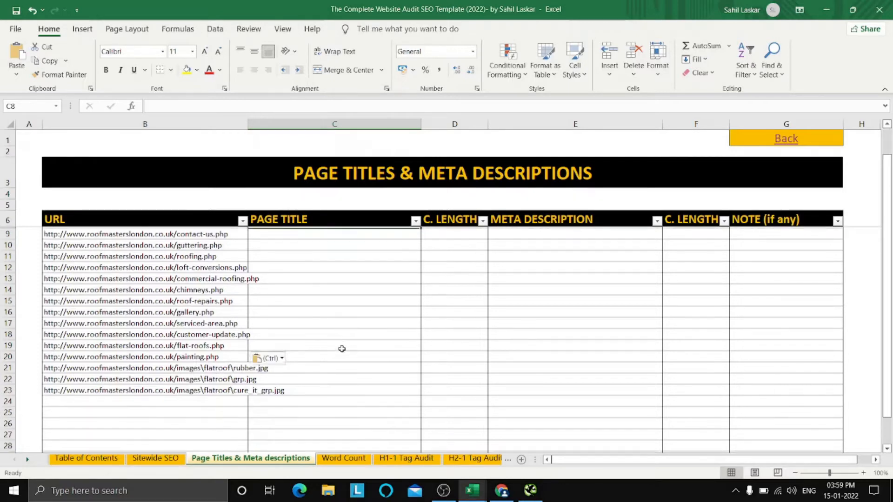
click(368, 342)
click(350, 270)
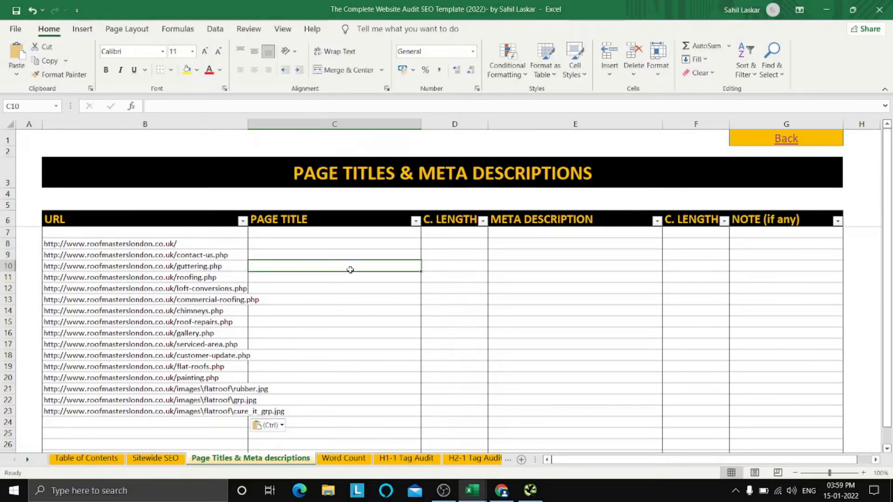
click(337, 342)
click(335, 281)
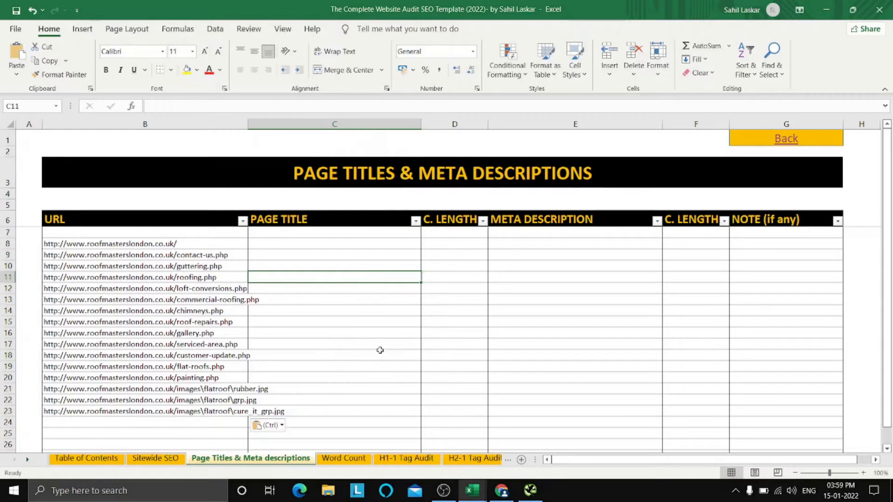
click(314, 243)
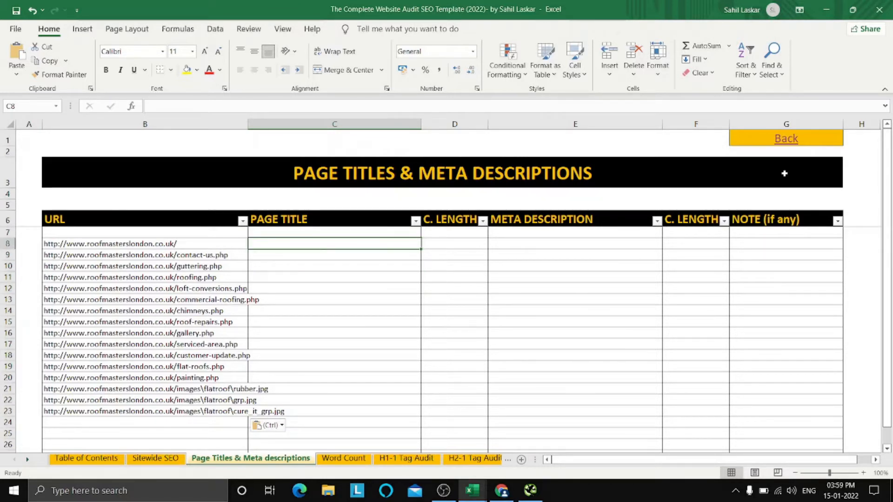
- View the Word Count report from the table of contents and paste the copied URLs into its URL column from C8
click(785, 139)
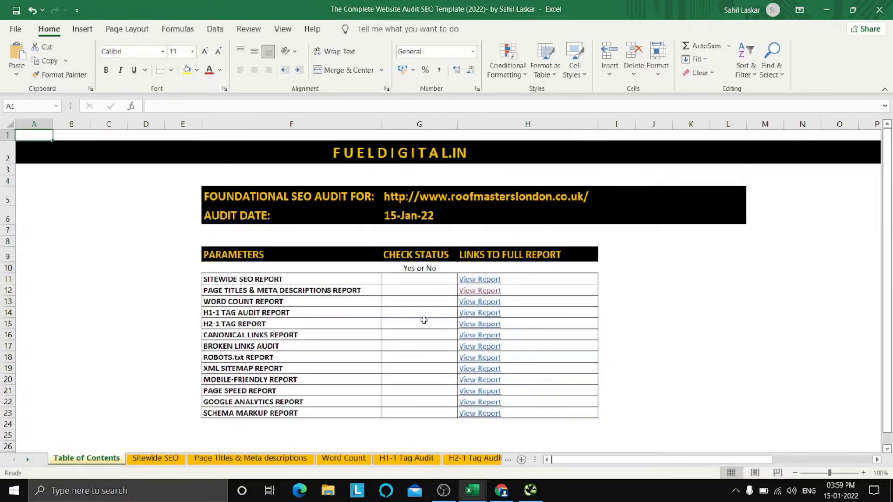
click(479, 302)
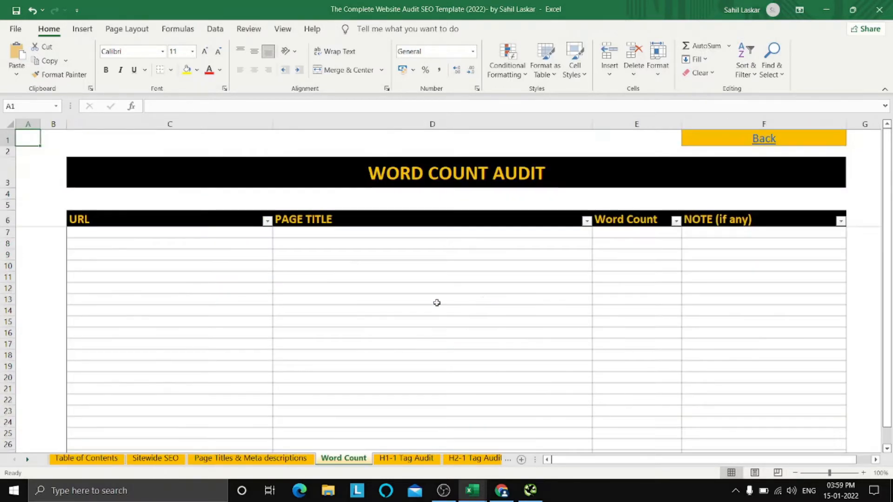
click(140, 245)
text(http://www.roofmasterslondon.co.uk/ http://www.roofmasterslondon.co.uk/contact-us.php http://www.roofmasterslondon.co.uk/guttering.php http://www.roofmasterslondon.co.uk/roofing.php http://www.roofmasterslondon.co.uk/loft-conversions.php http://www.roofmasterslondon.co.uk/commercial-roofing.php http://www.roofmasterslondon.co.uk/chimneys.php http://www.roofmasterslondon.co.uk/roof-repairs.php http://www.roofmasterslondon.co.uk/gallery.php http://www.roofmasterslondon.co.uk/serviced-area.php http://www.roofmasterslondon.co.uk/customer-update.php http://www.roofmasterslondon.co.uk/flat-roofs.php http://www.roofmasterslondon.co.uk/painting.php http://www.roofmasterslondon.co.uk/images\flatroof\rubber.jpg http://www.roofmasterslondon.co.uk/images\flatroof\grp.jpg http://www.roofmasterslondon.co.uk/images\flatroof\cureit_grp.jpg)
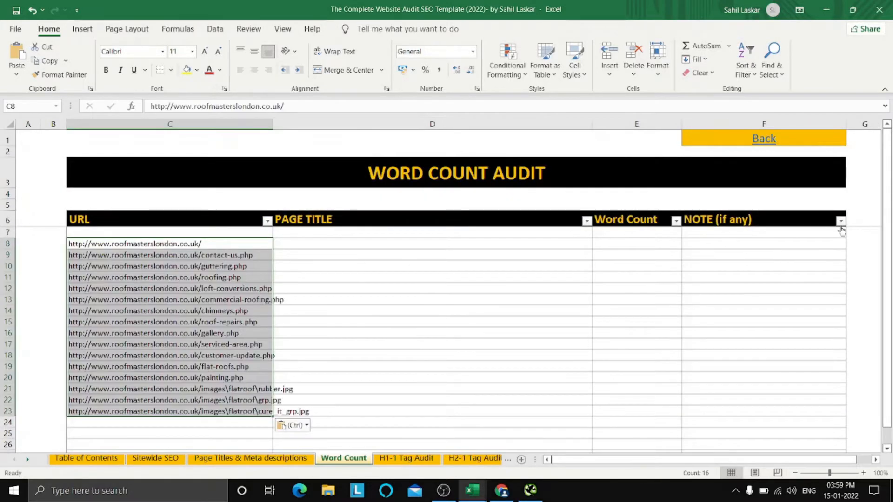
- View the H1-1 Tag Audit report and paste the copied URLs into its URL column from C8
click(771, 140)
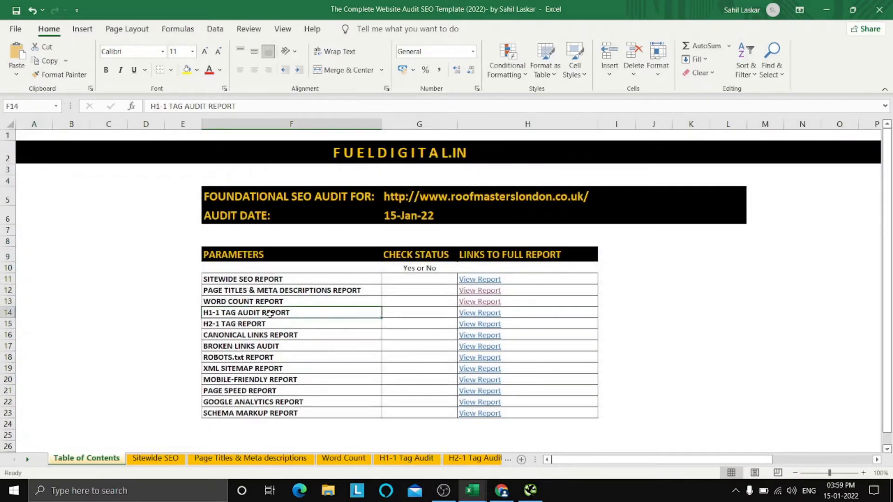
click(482, 313)
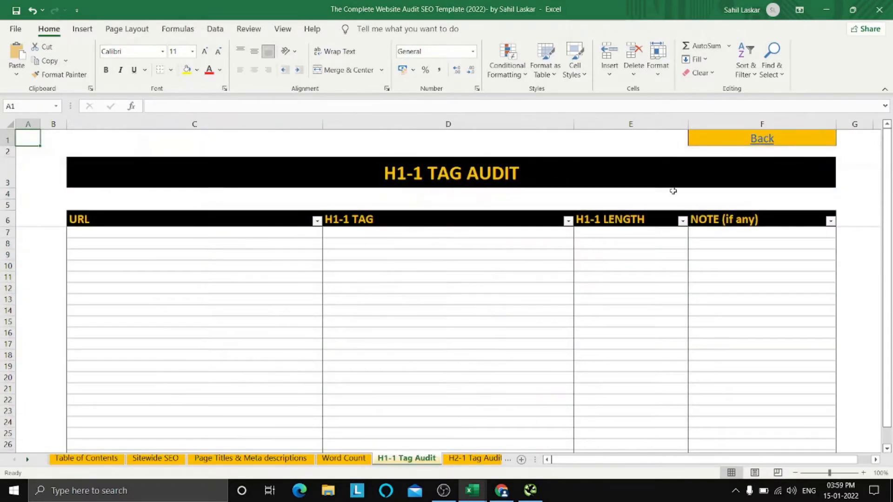
click(126, 242)
key(ctrl+v)
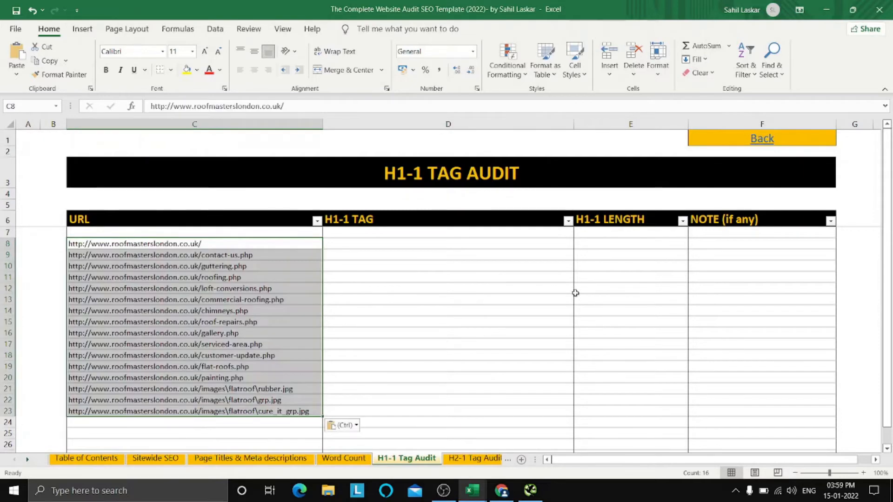
- View the H2-1 Tag report and paste the copied URLs into its URL column from C8
click(761, 139)
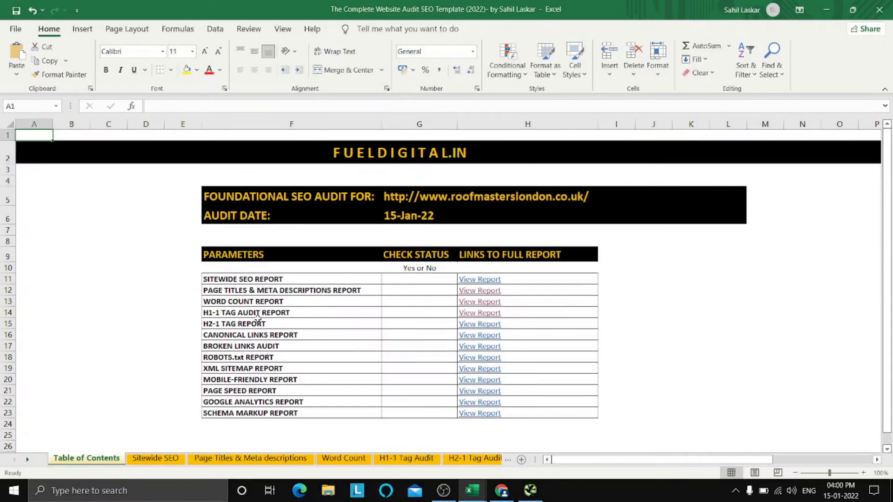
click(467, 325)
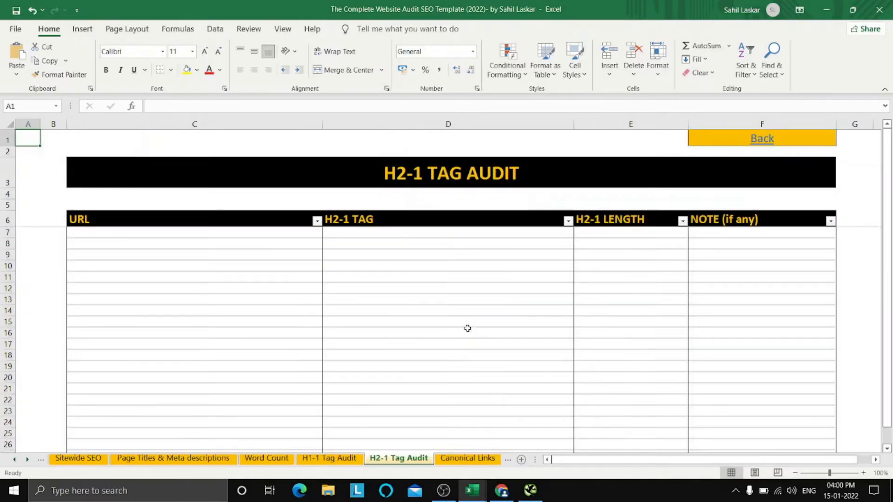
click(156, 245)
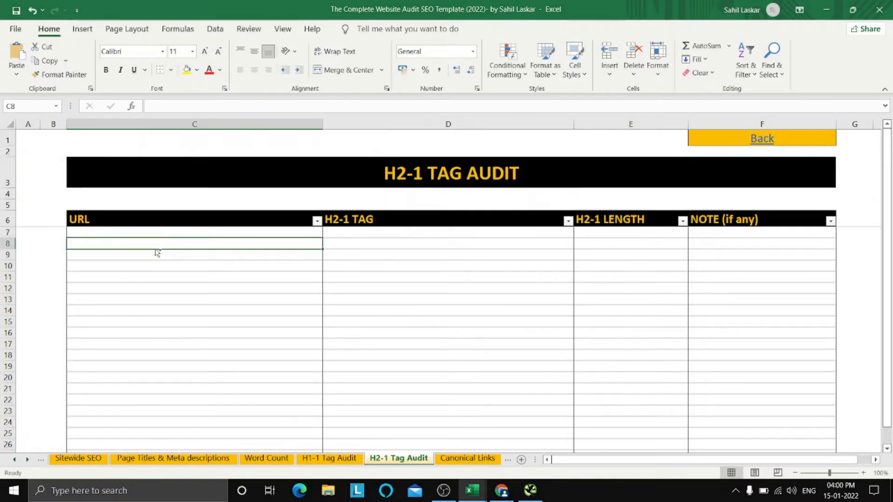
text(http://www.roofmasterslondon.co.uk/ http://www.roofmasterslondon.co.uk/contact-us.php http://www.roofmasterslondon.co.uk/guttering.php http://www.roofmasterslondon.co.uk/roofing.php http://www.roofmasterslondon.co.uk/loft-conversions.php http://www.roofmasterslondon.co.uk/commercial-roofing.php http://www.roofmasterslondon.co.uk/chimneys.php http://www.roofmasterslondon.co.uk/roof-repairs.php http://www.roofmasterslondon.co.uk/gallery.php http://www.roofmasterslondon.co.uk/serviced-area.php http://www.roofmasterslondon.co.uk/customer-update.php http://www.roofmasterslondon.co.uk/flat-roofs.php http://www.roofmasterslondon.co.uk/painting.php http://www.roofmasterslondon.co.uk/images\flatroof\rubber.jpg http://www.roofmasterslondon.co.uk/images\flatroof\grp.jpg http://www.roofmasterslondon.co.uk/images\flatroof\cure_it_grp.jpg)
click(433, 342)
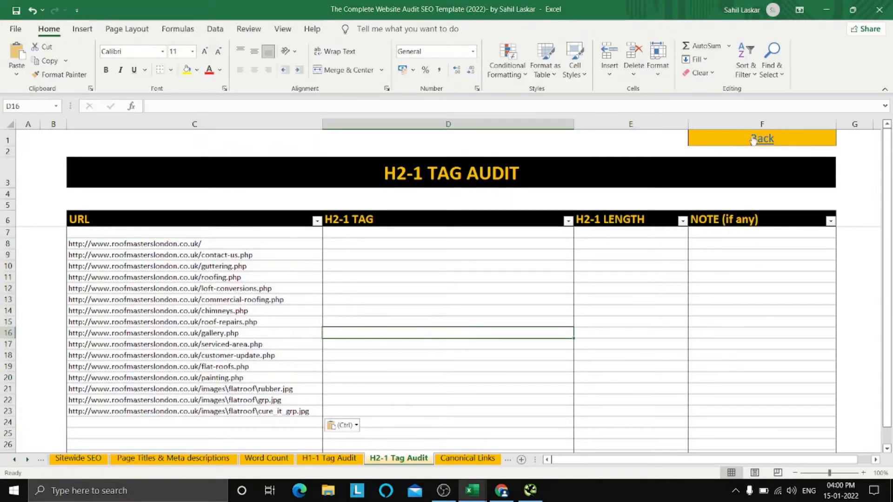
- View the Canonical Links report and paste the copied URLs into its URL column from C8
click(753, 140)
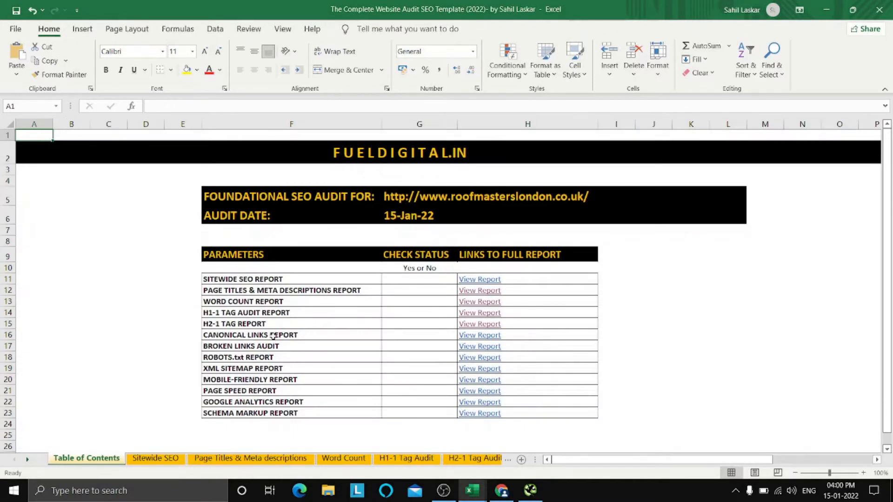
click(273, 336)
click(483, 336)
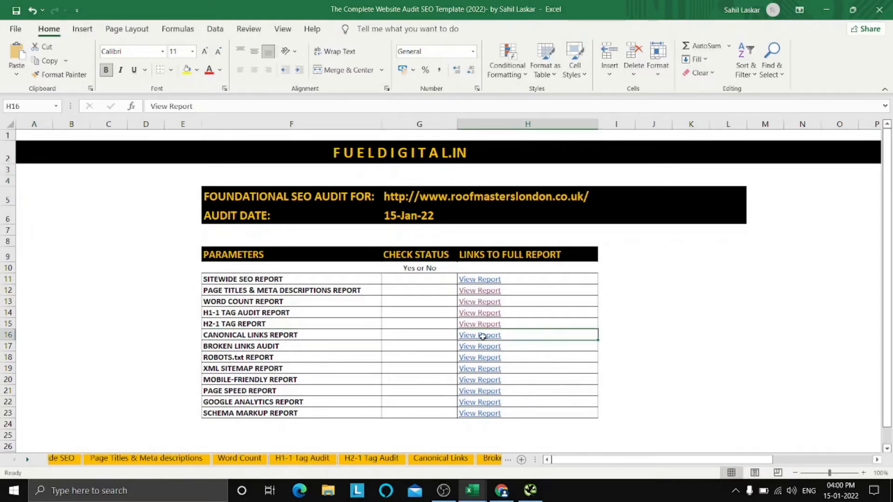
click(115, 246)
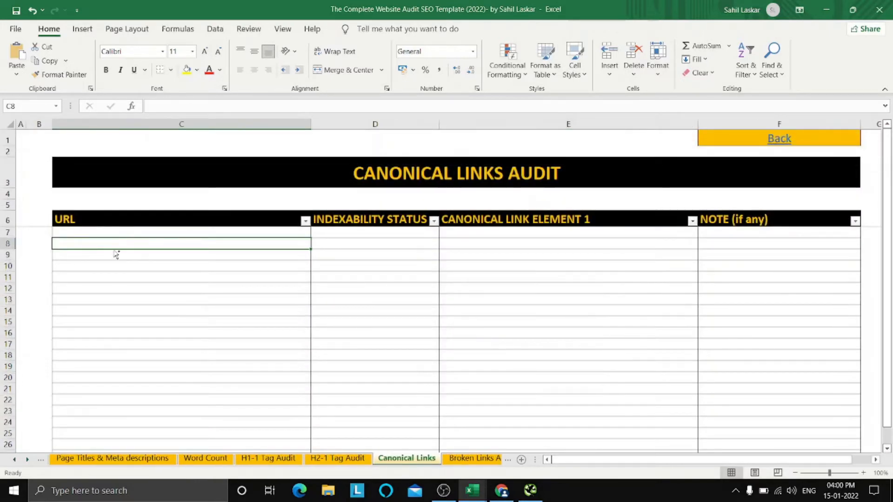
text(http://www.roofmasterslondon.co.uk/ http://www.roofmasterslondon.co.uk/contact-us.php http://www.roofmasterslondon.co.uk/guttering.php http://www.roofmasterslondon.co.uk/roofing.php http://www.roofmasterslondon.co.uk/loft-conversions.php http://www.roofmasterslondon.co.uk/commercial-roofing.php http://www.roofmasterslondon.co.uk/chimneys.php http://www.roofmasterslondon.co.uk/roof-repairs.php http://www.roofmasterslondon.co.uk/gallery.php http://www.roofmasterslondon.co.uk/serviced-area.php http://www.roofmasterslondon.co.uk/customer-update.php http://www.roofmasterslondon.co.uk/flat-roofs.php http://www.roofmasterslondon.co.uk/painting.php http://www.roofmasterslondon.co.uk/images\flatroof\rubber.jpg http://www.roofmasterslondon.co.uk/images\flatroof\grp.jpg http://www.roofmasterslondon.co.uk/images\flatroof\cure_it_grp.jpg)
click(347, 319)
- Return to the Page Titles & Meta Descriptions report through the table of contents and select cell C8 under PAGE TITLE
click(774, 140)
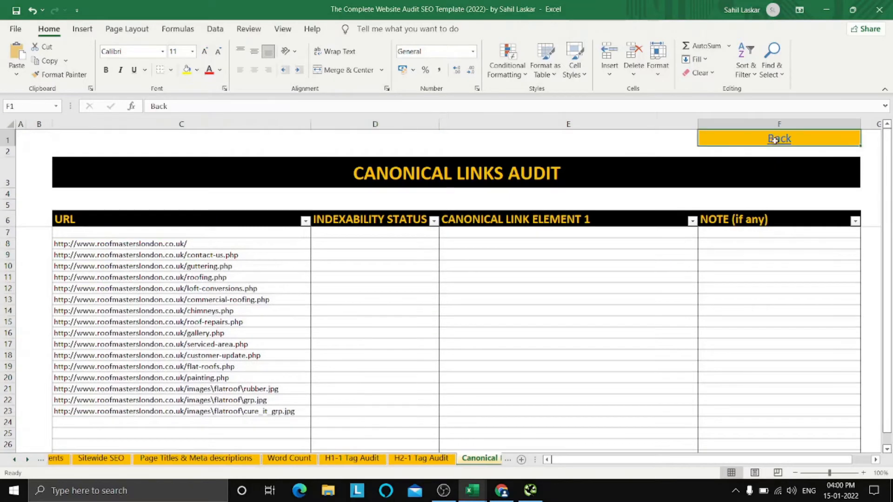
click(473, 289)
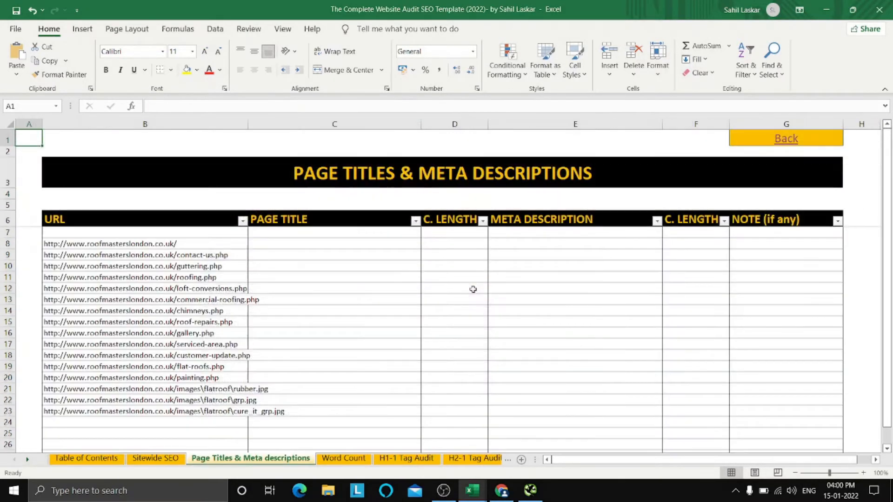
click(333, 272)
click(320, 245)
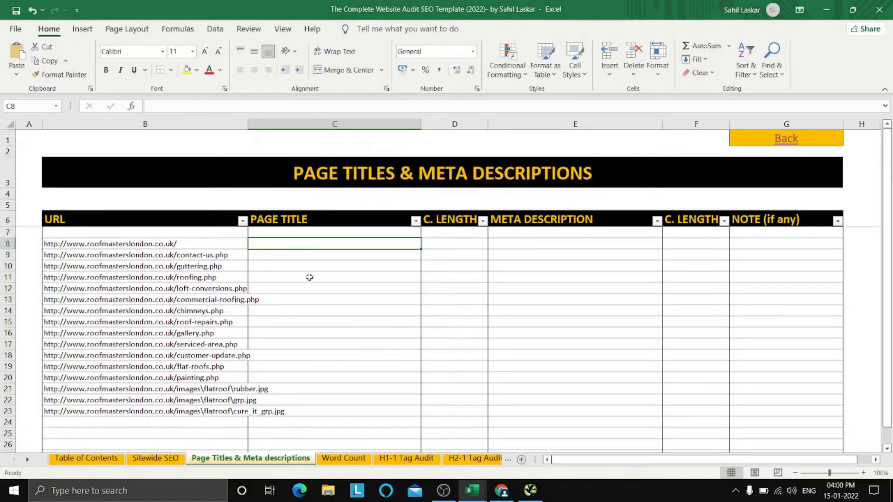
drag(313, 267, 322, 319)
click(314, 245)
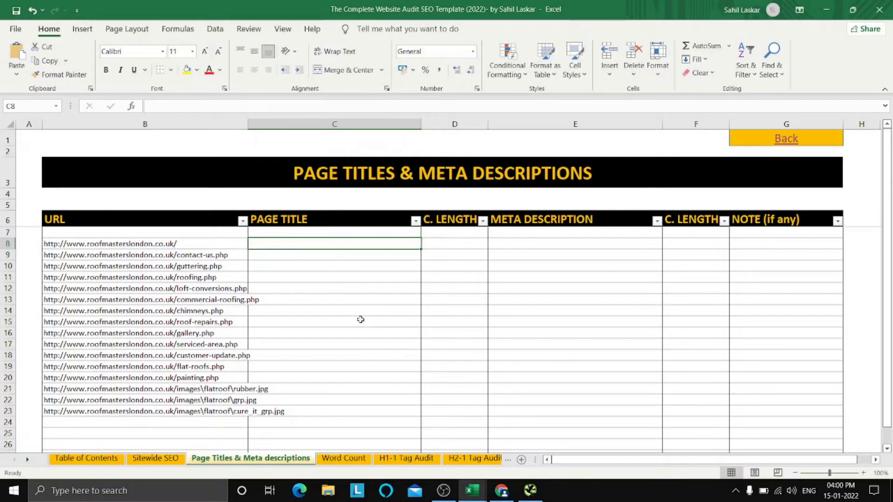
click(329, 287)
click(341, 344)
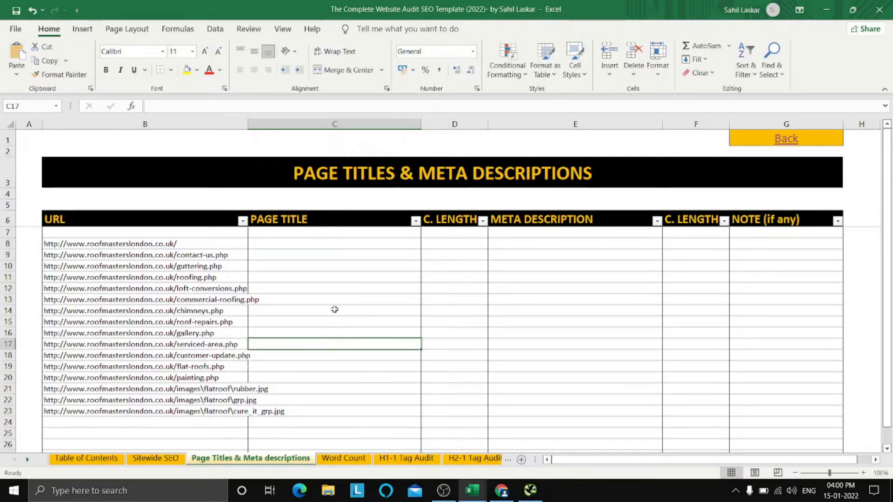
click(337, 264)
click(335, 339)
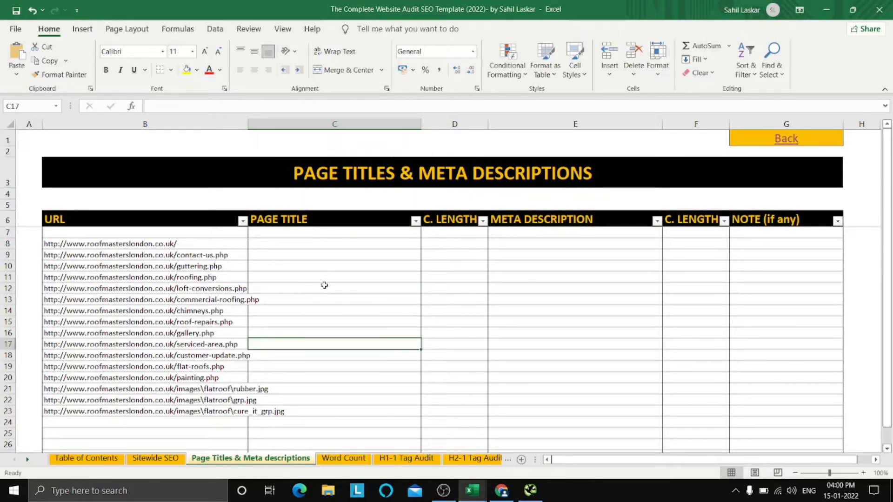
click(307, 247)
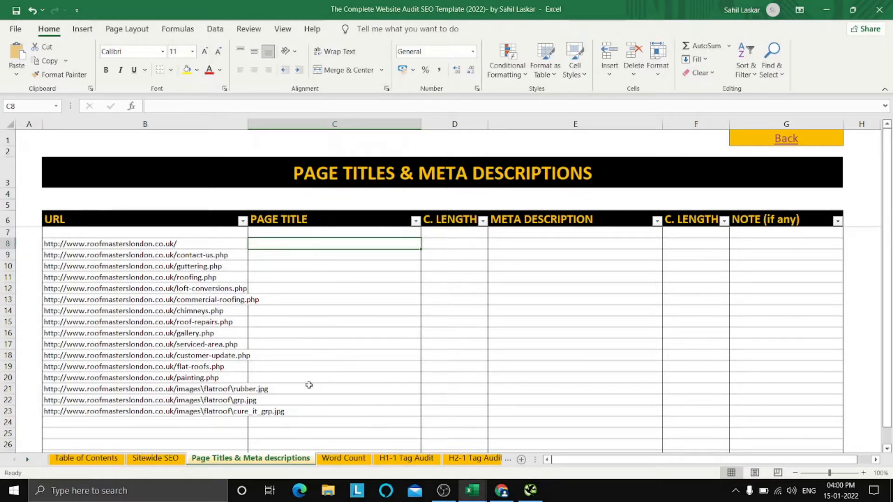
click(243, 221)
click(327, 316)
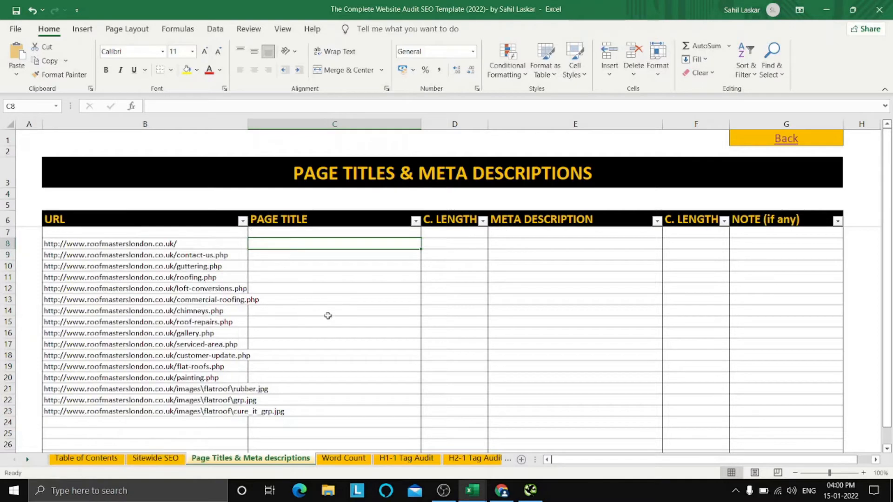
click(621, 313)
click(324, 290)
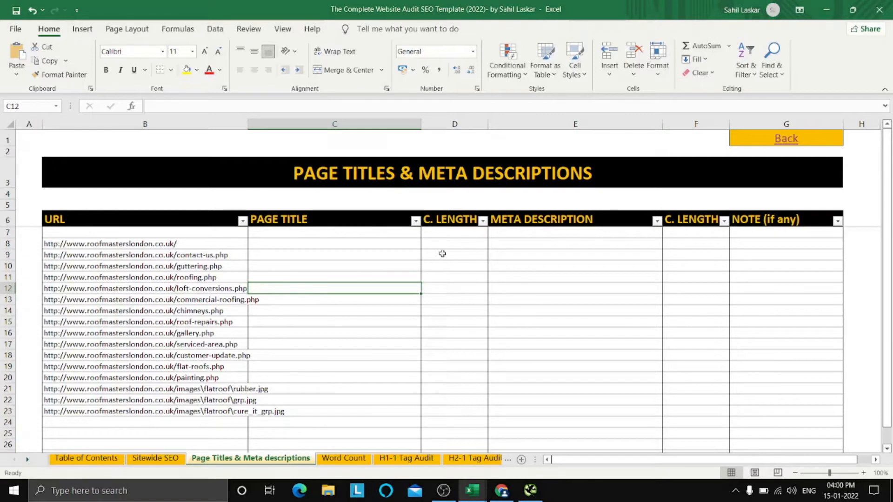
click(644, 280)
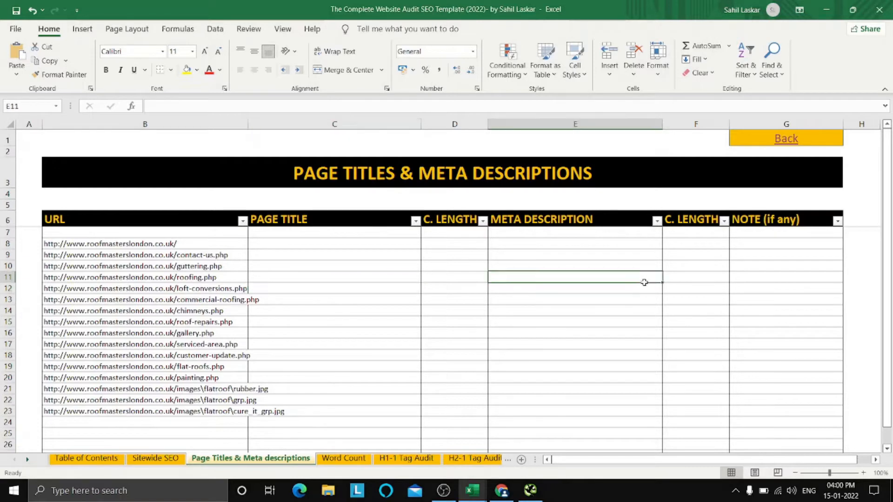
click(323, 244)
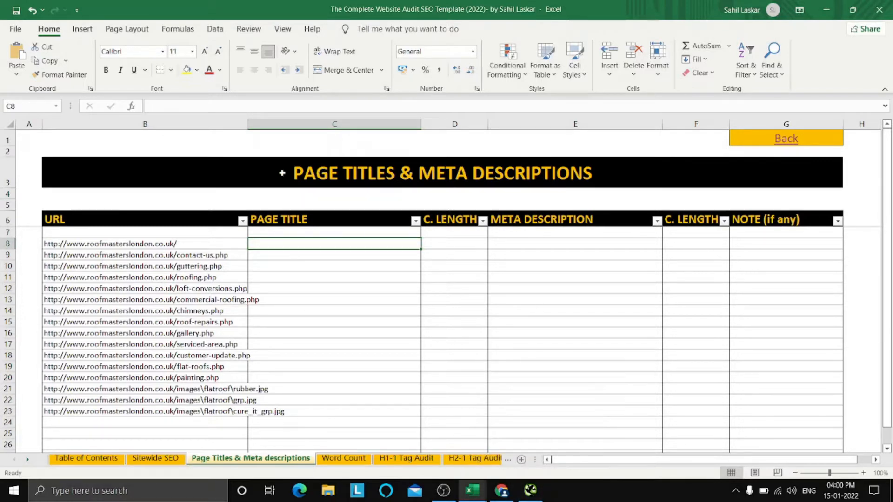
click(555, 277)
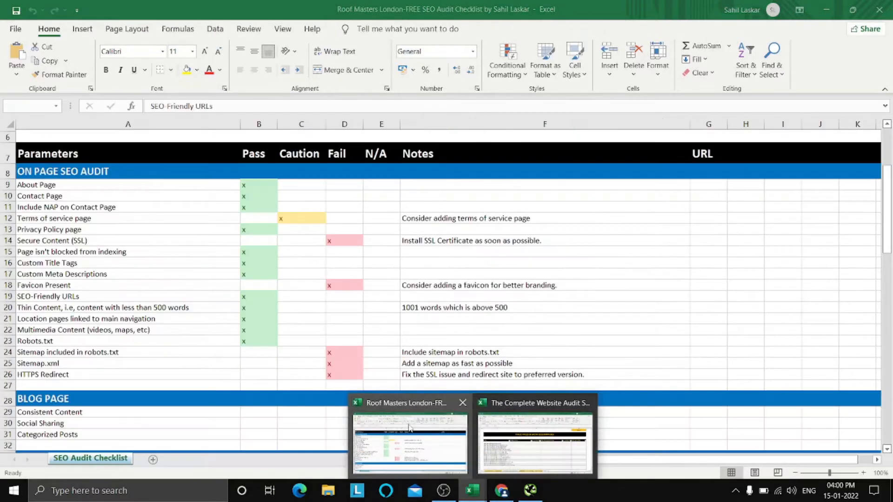
- Check the Custom Title Tags and Custom Meta Descriptions rows in the Roof Masters London checklist workbook, and return to the audit template
click(409, 437)
scroll(282, 325, up, 2)
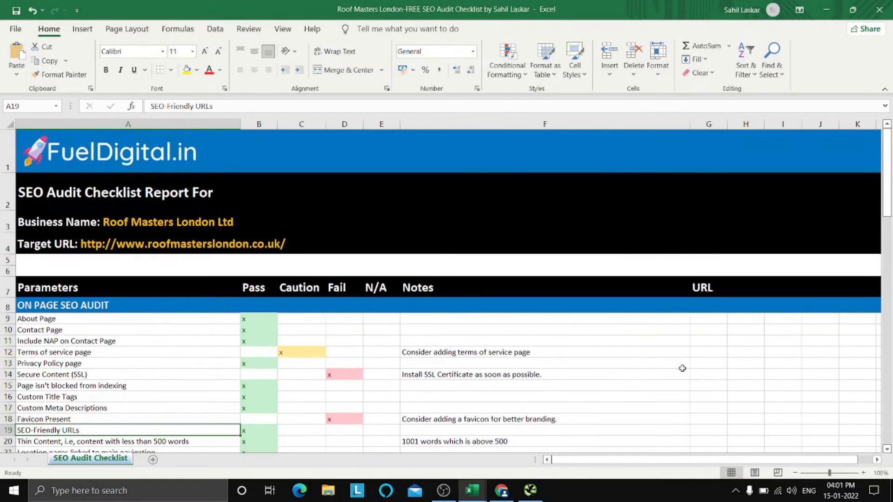
click(682, 365)
scroll(682, 367, down, 2)
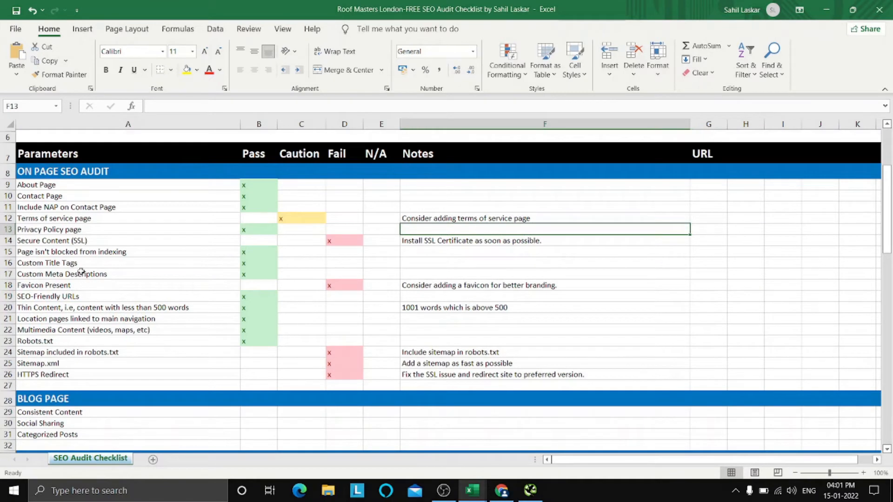
click(81, 264)
click(123, 275)
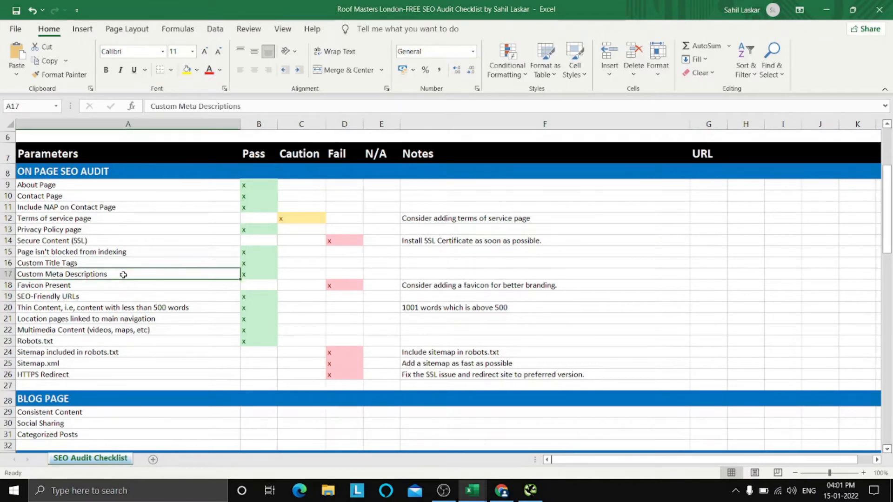
click(753, 294)
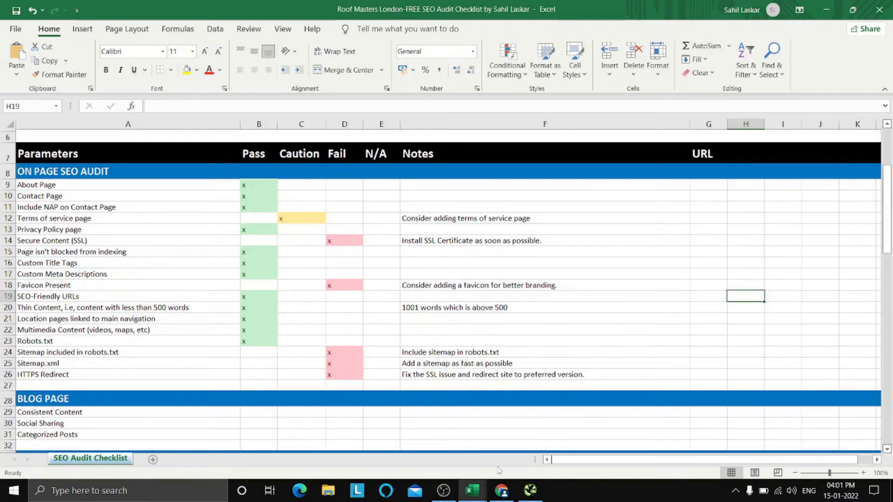
mouse_move(473, 491)
click(535, 432)
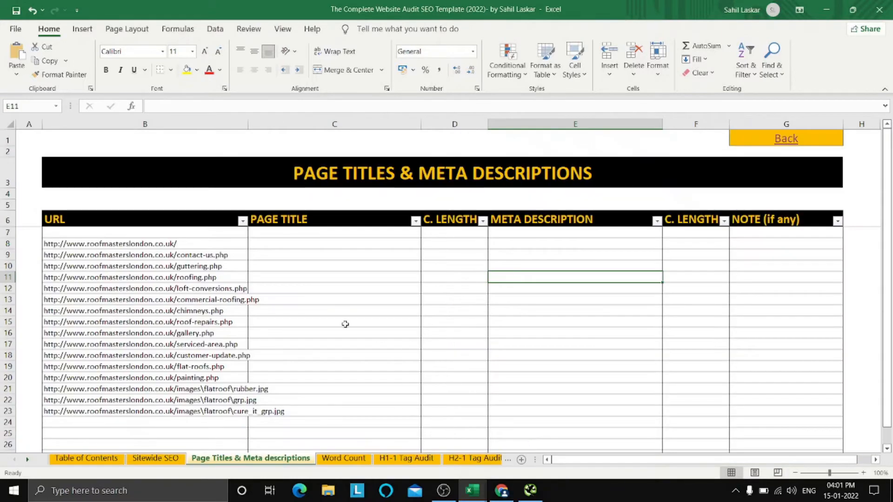
scroll(346, 303, down, 3)
scroll(346, 303, up, 3)
click(334, 248)
click(333, 269)
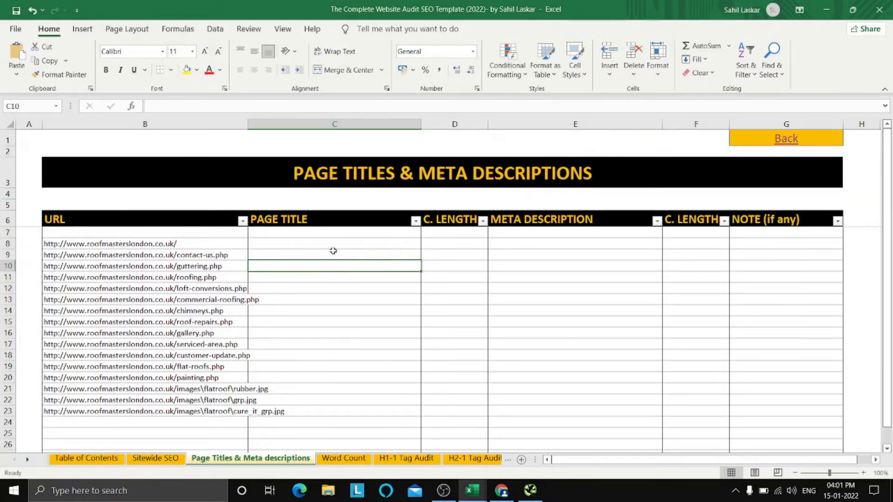
click(333, 240)
click(330, 279)
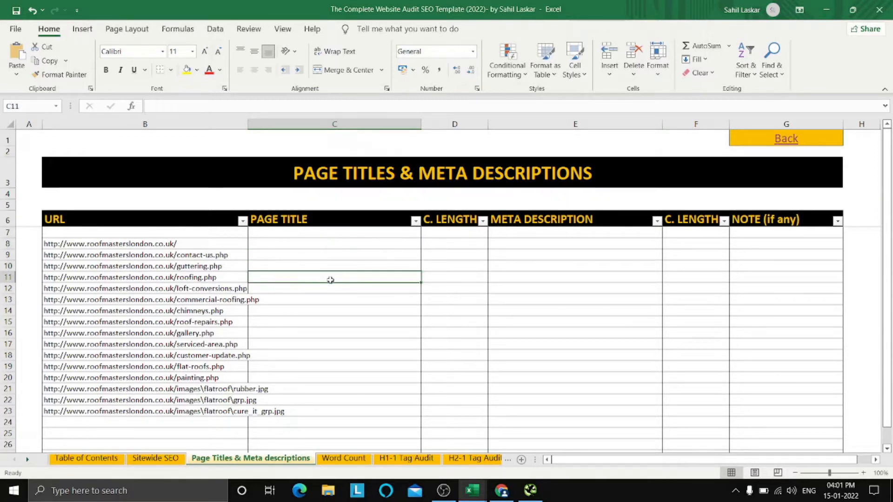
click(320, 244)
click(324, 265)
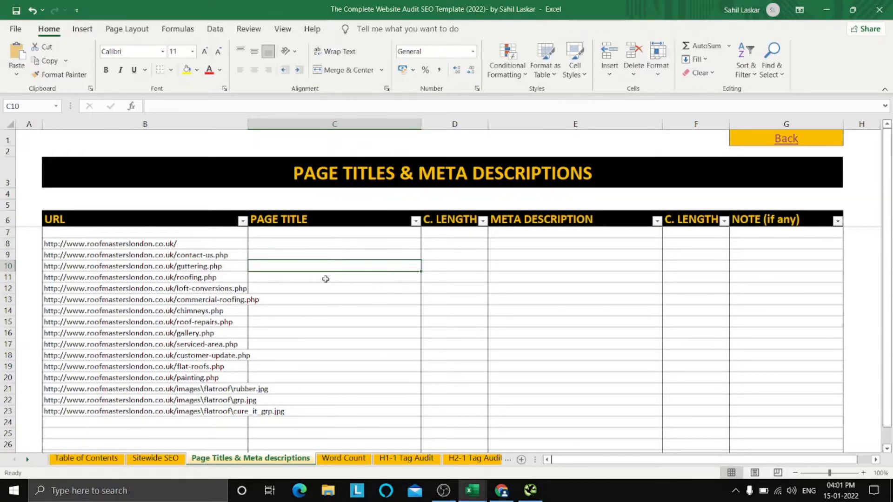
click(327, 291)
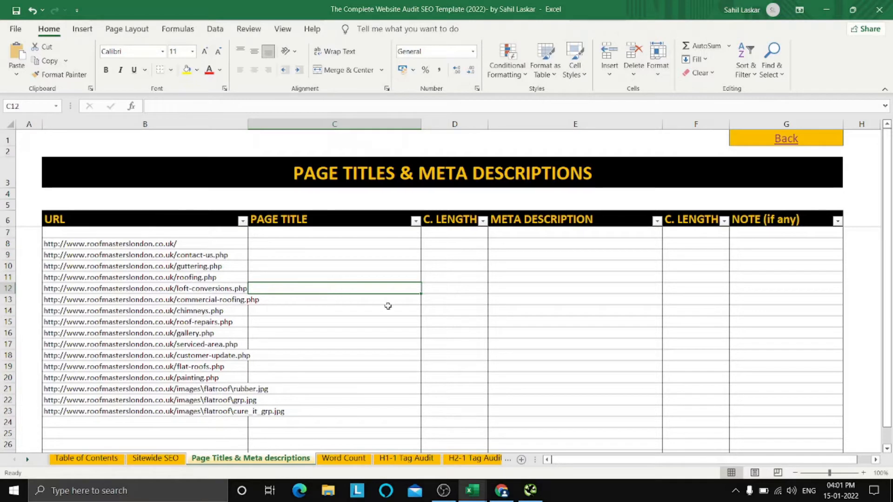
click(344, 308)
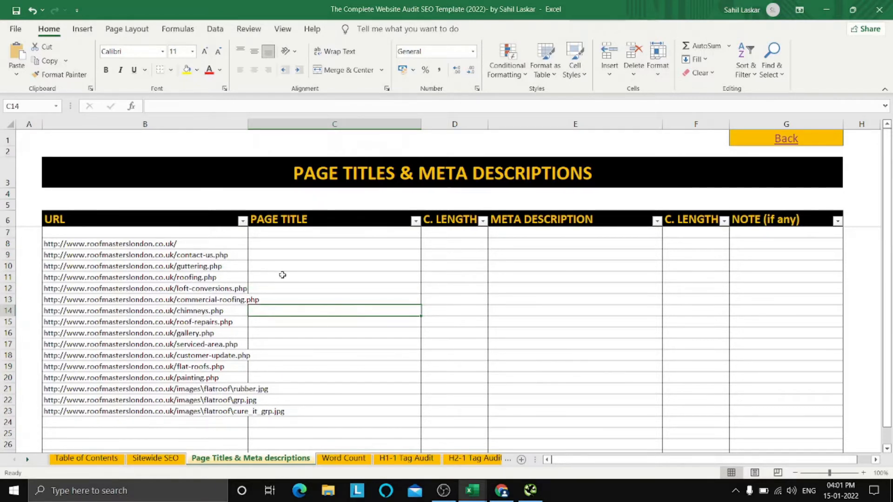
click(647, 291)
- Select C8 under PAGE TITLE as the paste target and copy all Title 1 and Title 1 Length values from Screaming Frog's Page Titles report
click(325, 245)
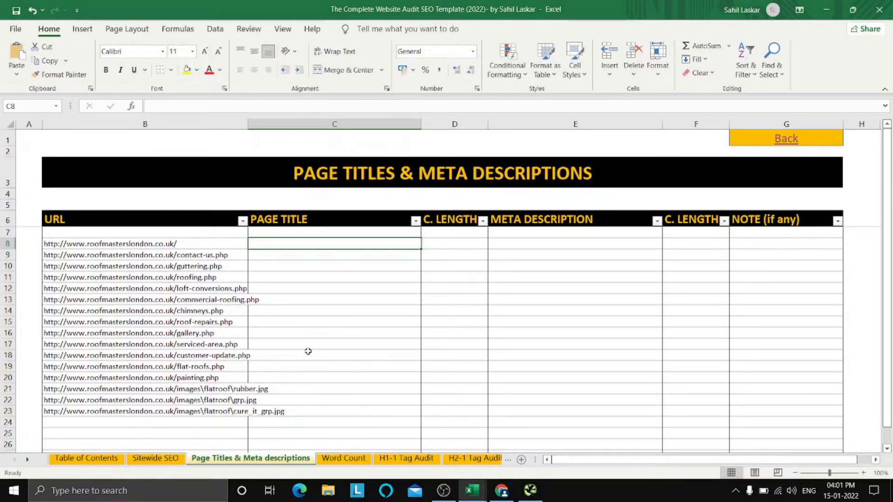
click(530, 492)
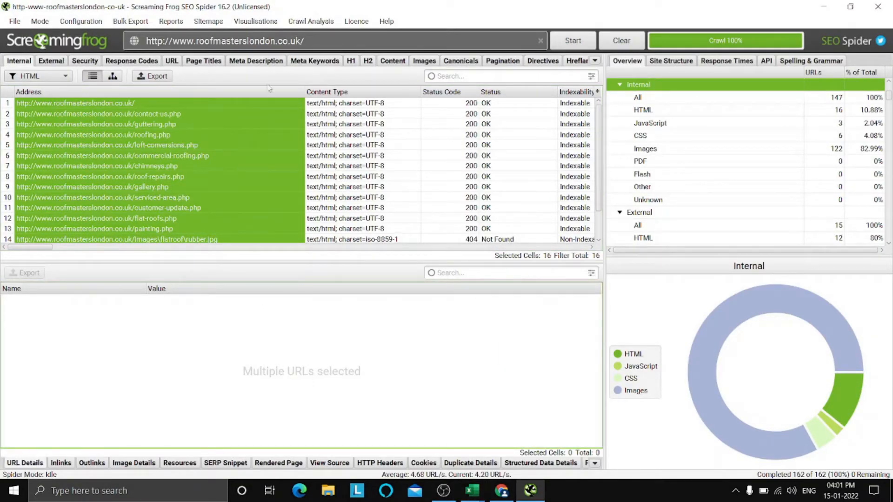
click(215, 61)
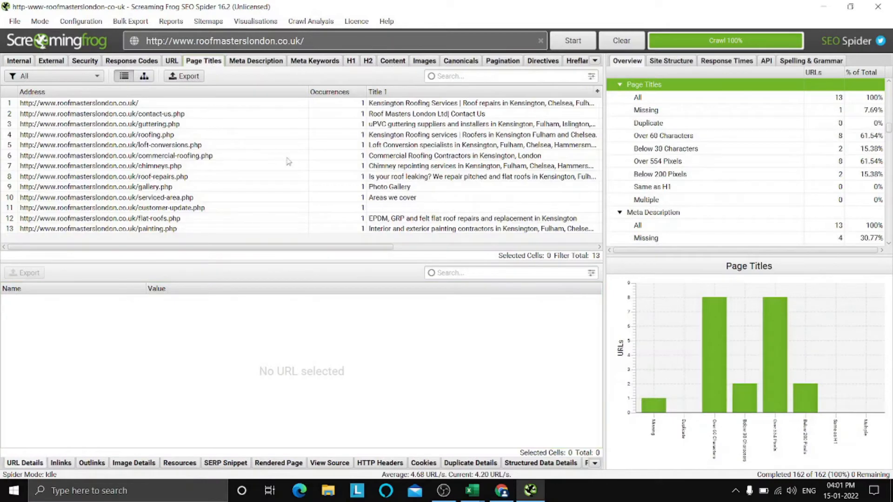
drag(349, 247, 449, 267)
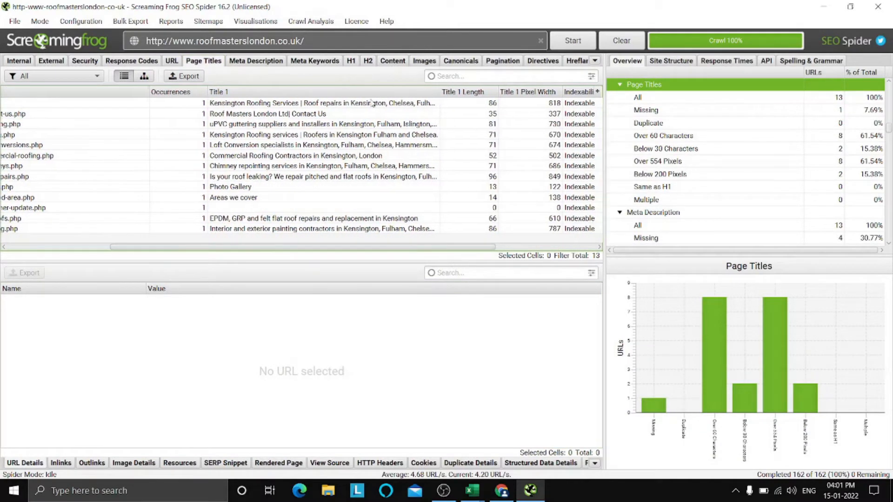
drag(372, 103, 477, 237)
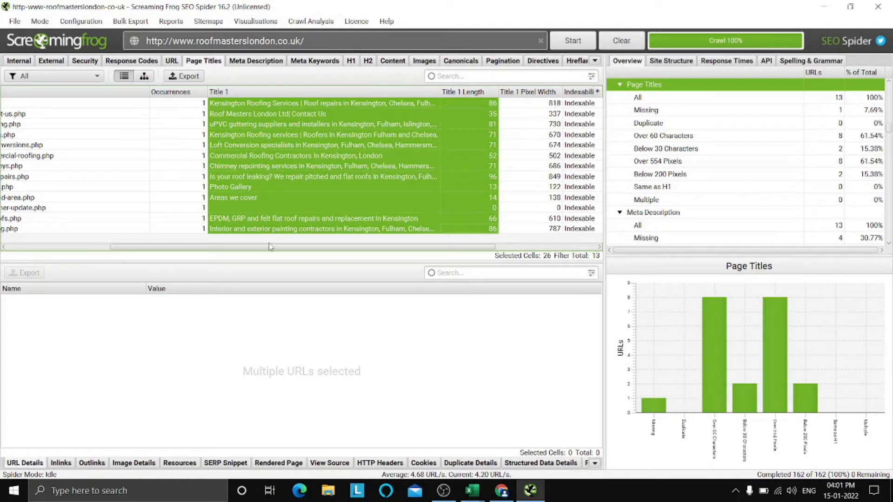
drag(270, 247, 169, 247)
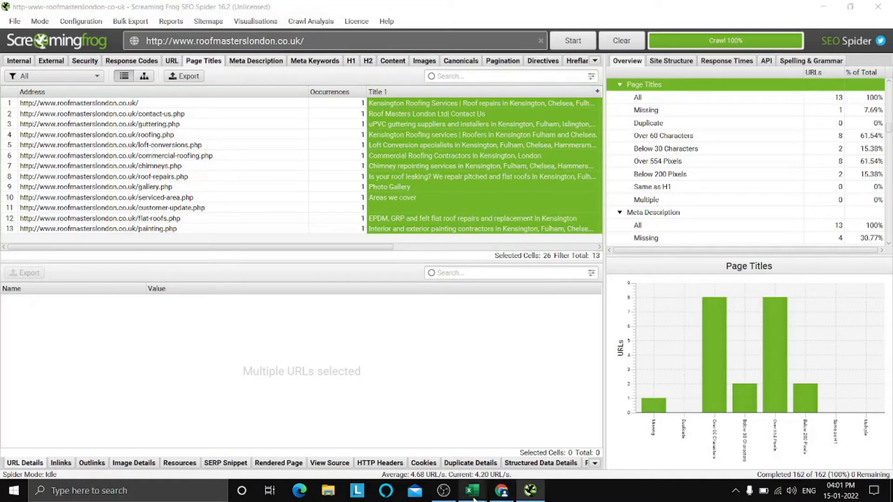
- Paste the copied titles and lengths into the PAGE TITLE and C. LENGTH columns of the audit template, starting at C8
mouse_move(475, 494)
click(510, 435)
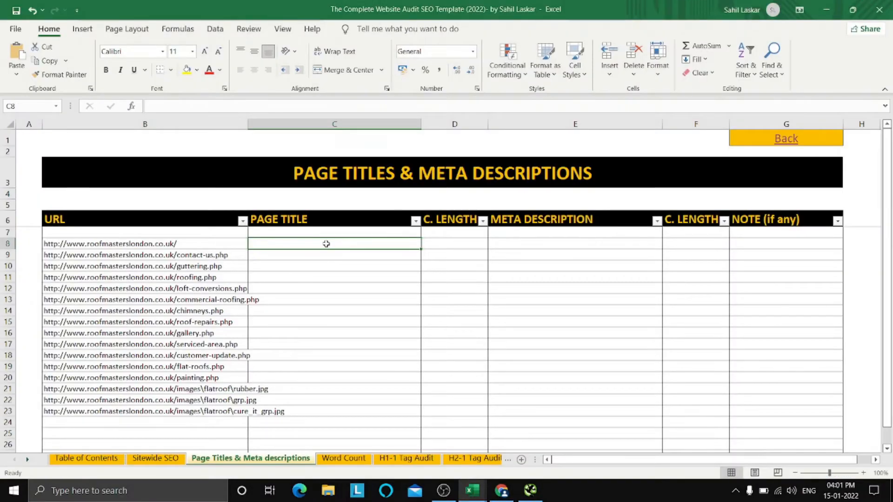
key(ctrl+v)
click(571, 300)
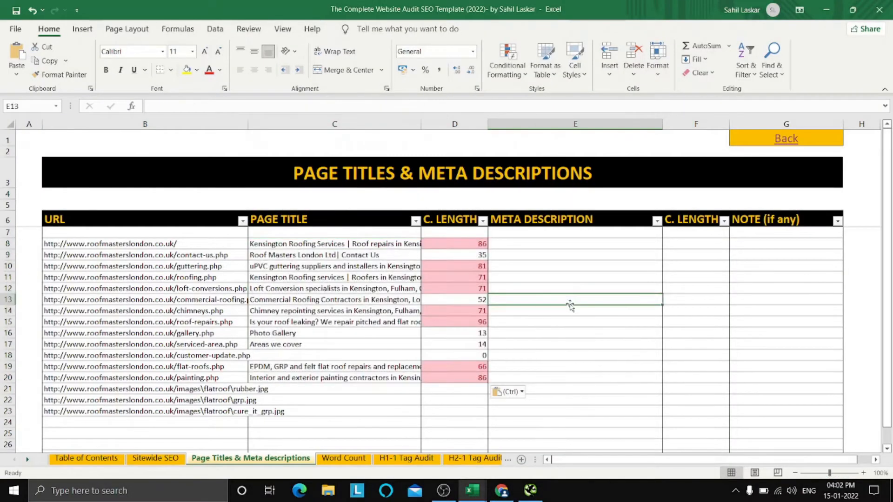
- Review the pasted page titles against their URLs and examine the highlighted character lengths in the C. LENGTH column
scroll(579, 363, down, 1)
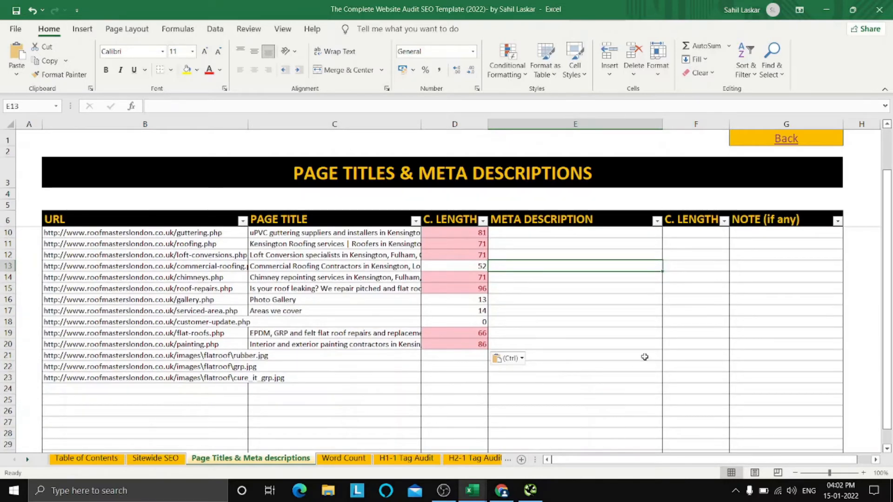
scroll(586, 344, down, 1)
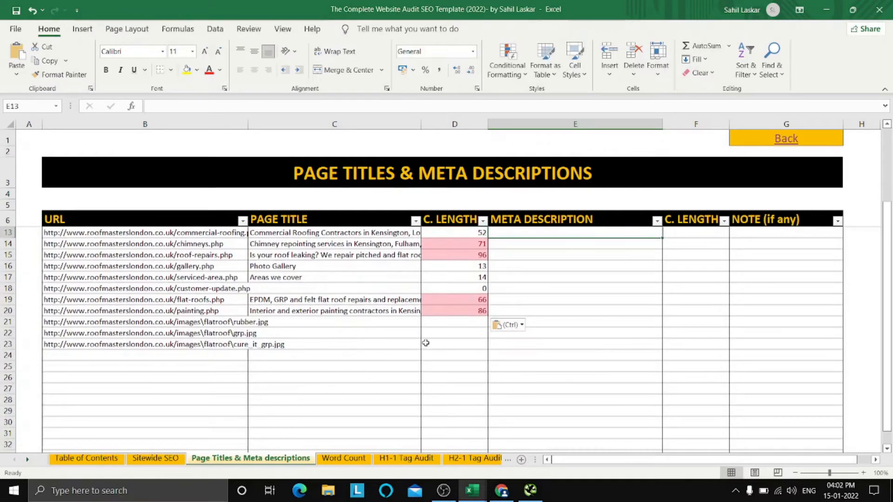
scroll(354, 343, up, 2)
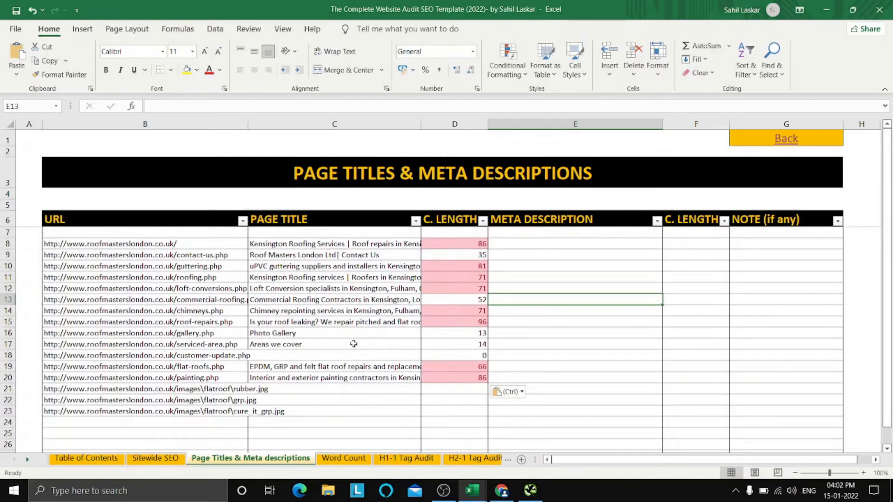
scroll(325, 349, down, 1)
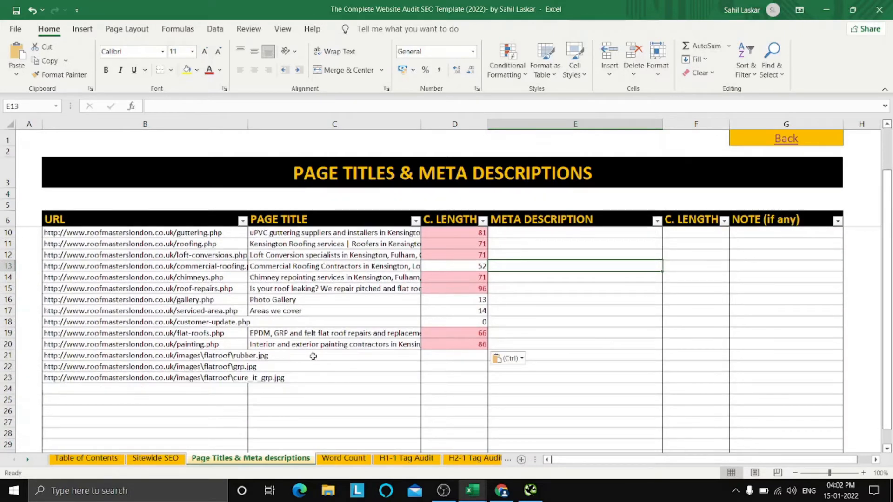
scroll(589, 365, up, 1)
click(670, 334)
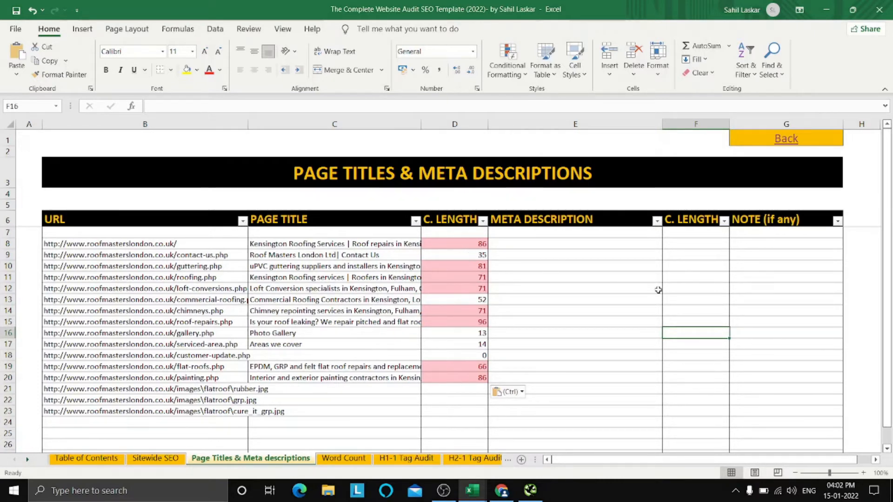
click(604, 278)
click(591, 323)
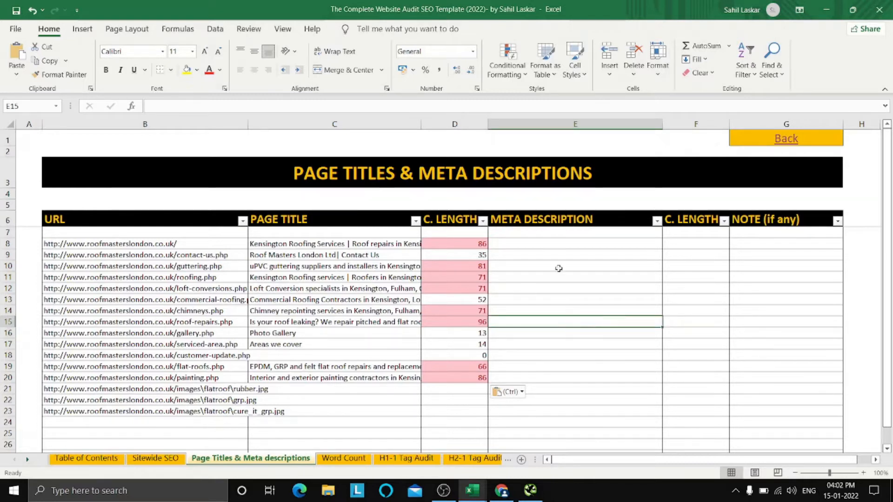
click(596, 256)
click(763, 288)
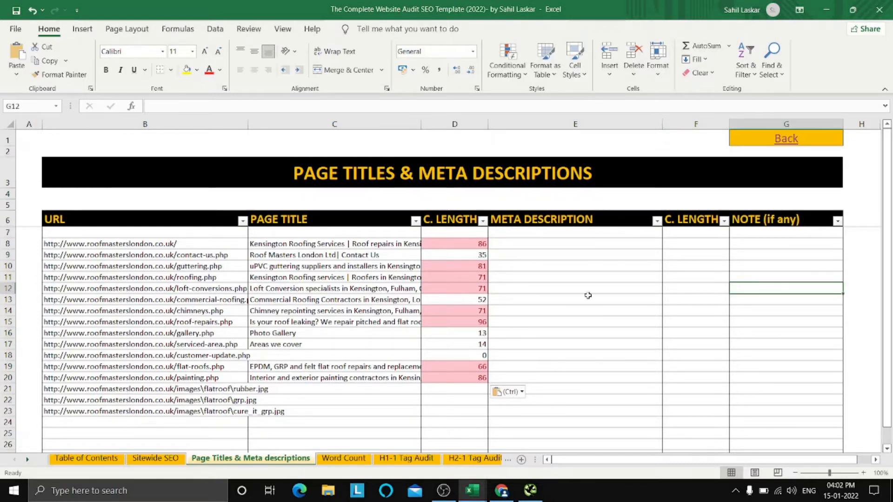
click(454, 246)
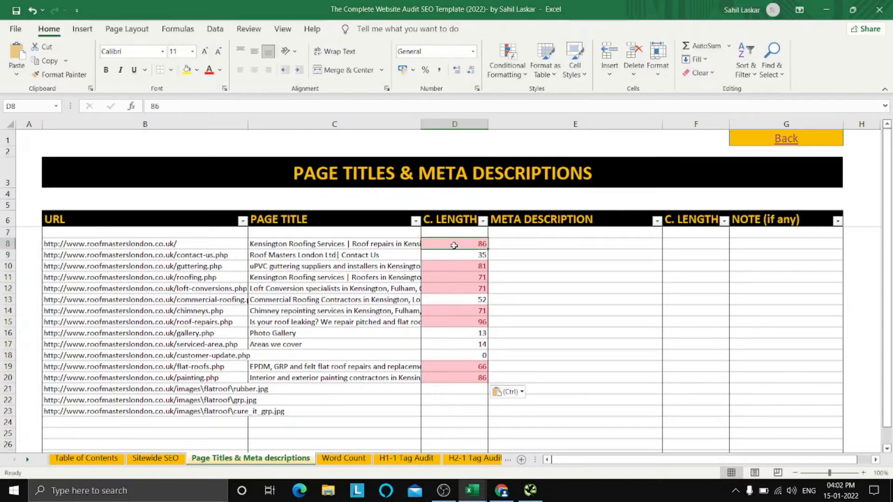
click(457, 268)
click(460, 278)
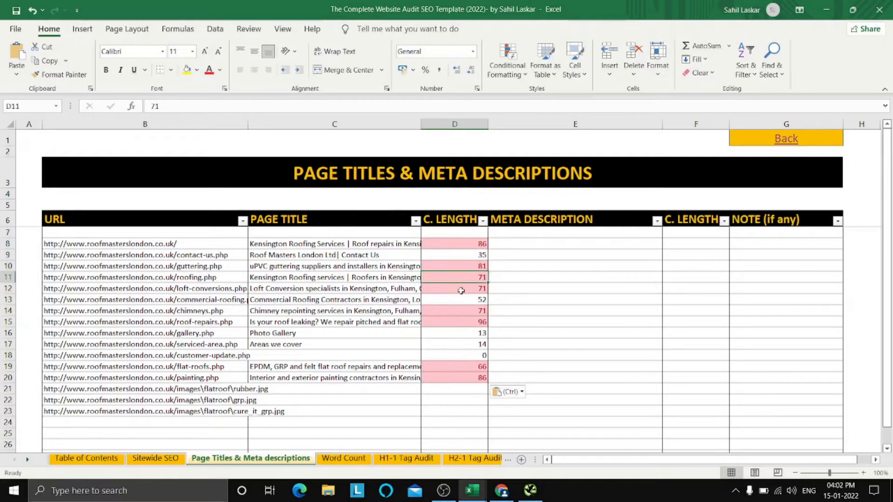
click(461, 290)
click(591, 283)
click(707, 291)
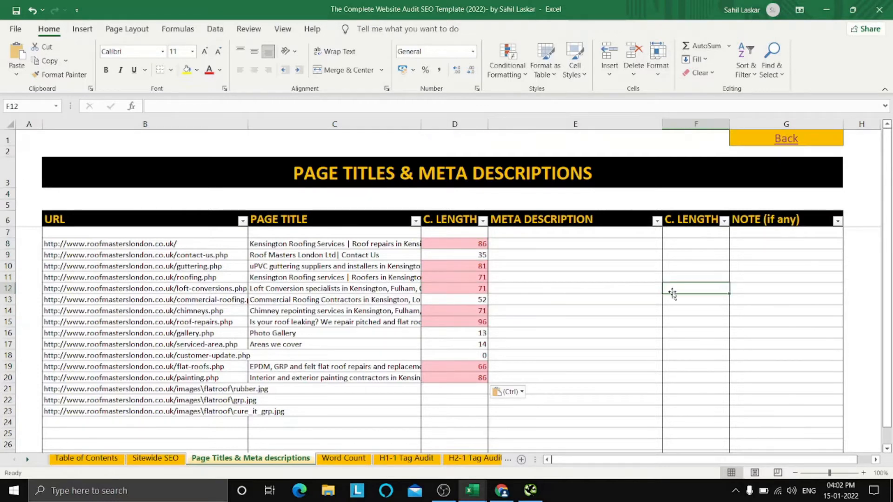
click(571, 288)
click(571, 342)
click(675, 265)
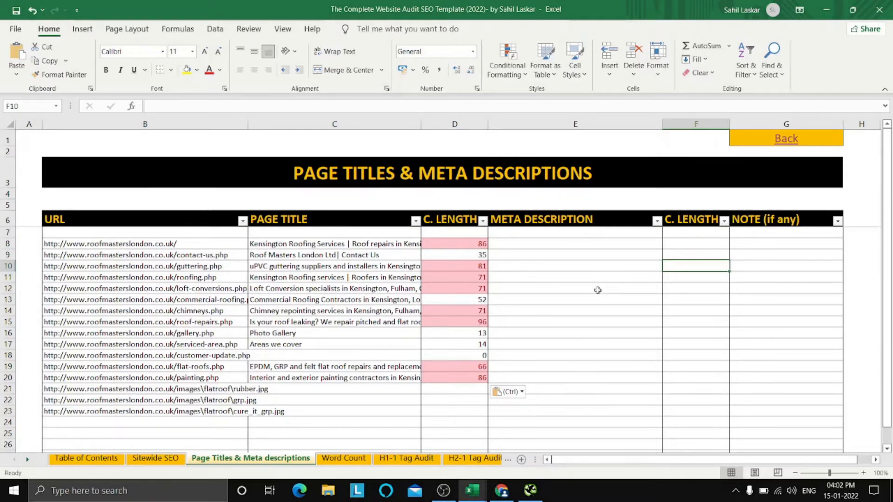
click(614, 316)
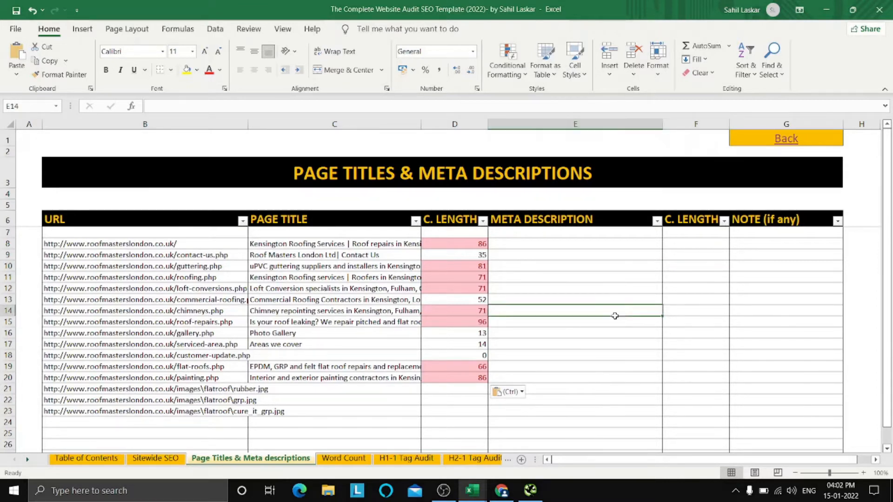
click(692, 268)
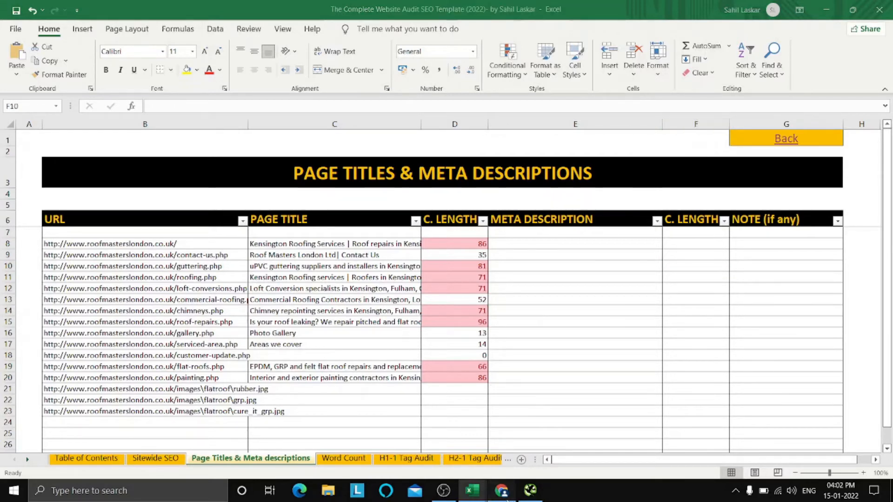
- Switch to Chrome, view the Roof Masters home page's SEO summary, and search Google for its title phrase "Kensington Roofing Services" to examine the site's listing
click(501, 490)
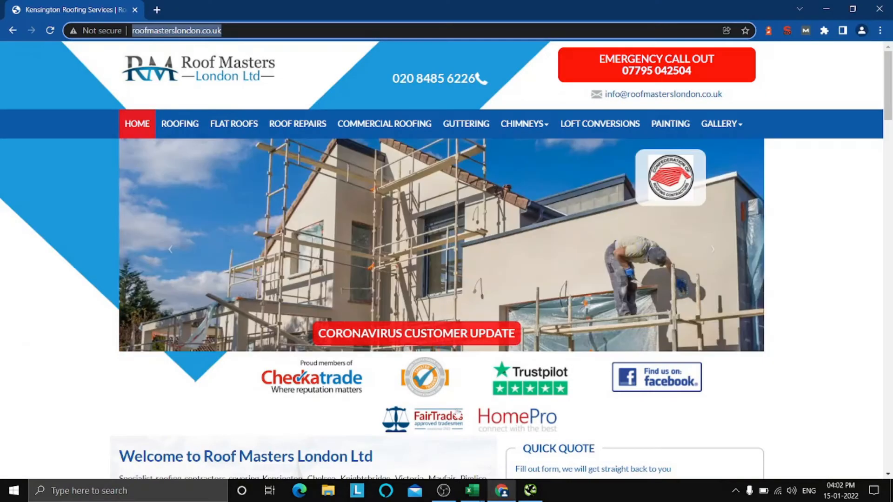
click(787, 31)
drag(532, 88, 641, 88)
right_click(591, 90)
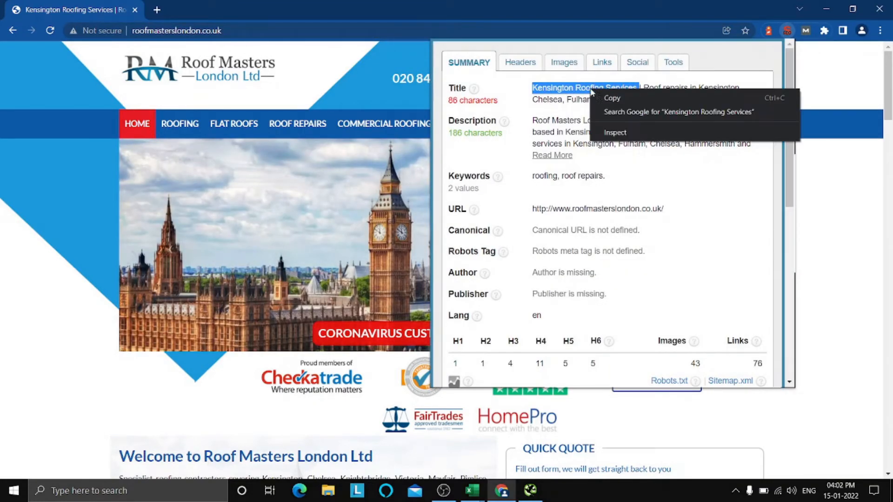
click(612, 111)
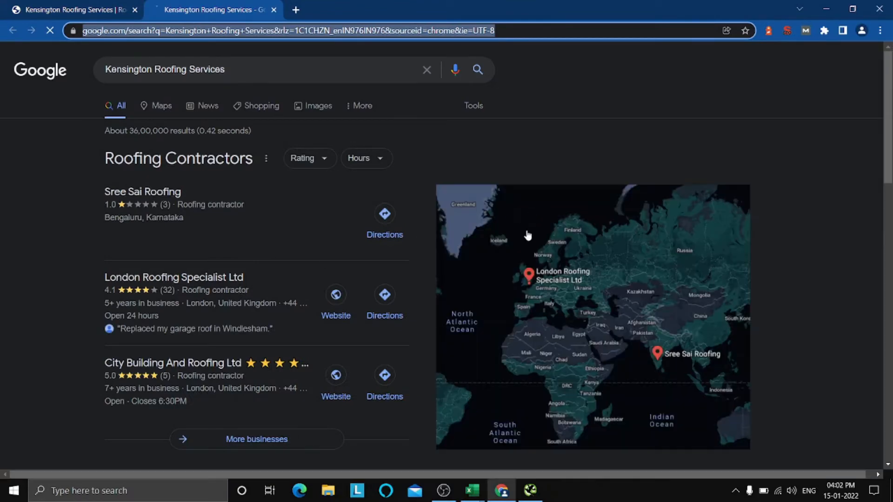
scroll(527, 236, down, 10)
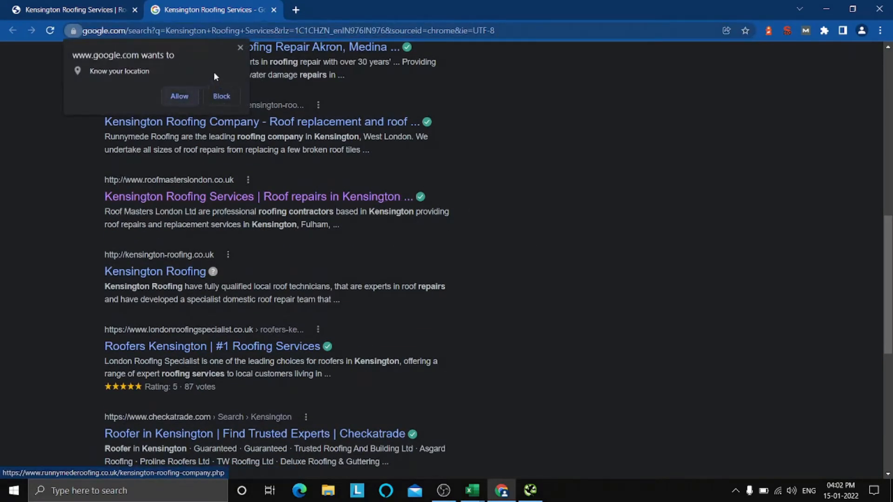
- Dismiss Google's location request and examine how the Roof Masters listing's title is cut off compared with the other search results
click(239, 47)
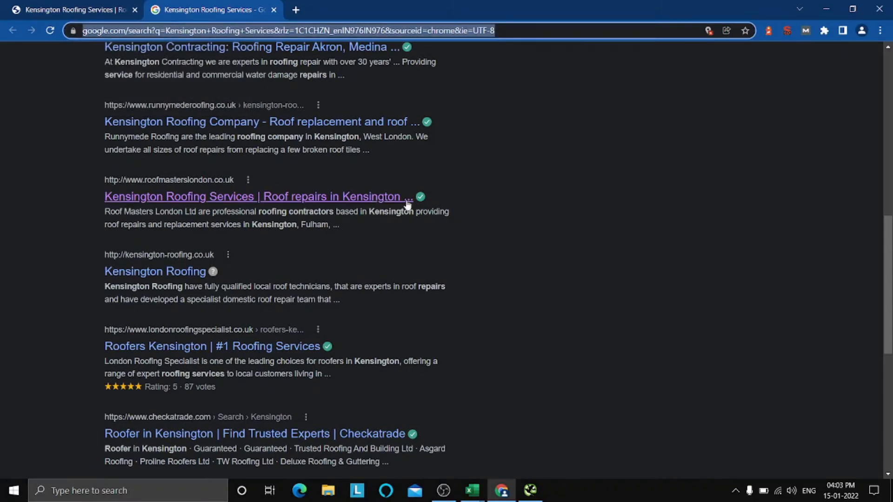
mouse_move(421, 196)
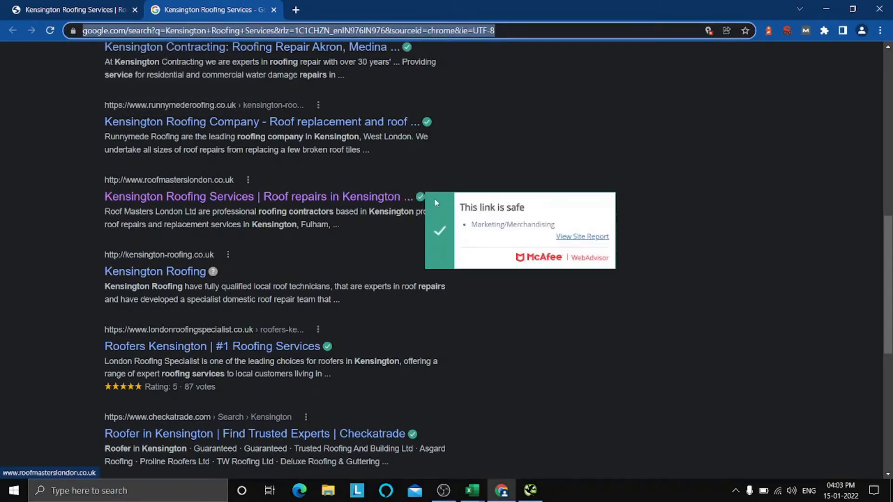
scroll(565, 315, down, 3)
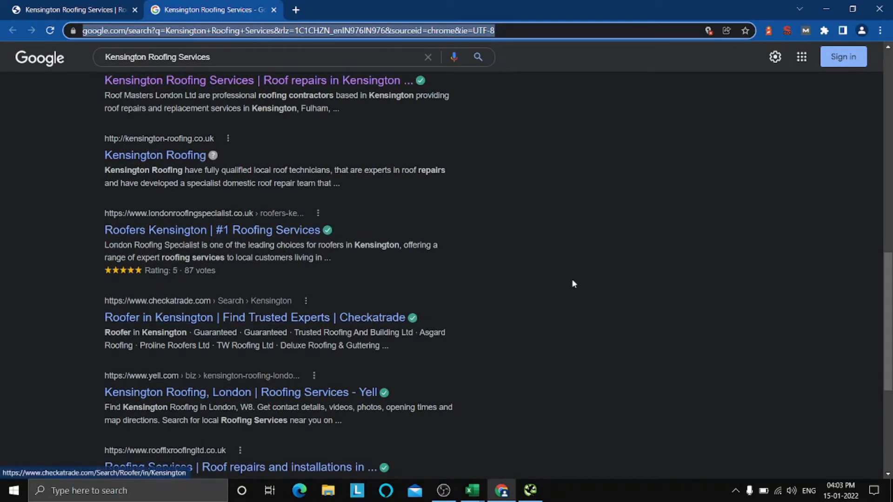
scroll(528, 285, up, 3)
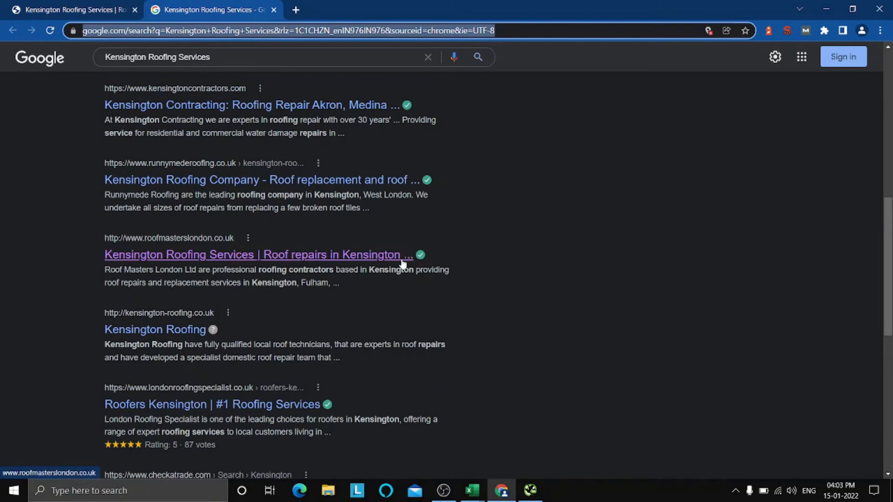
scroll(580, 323, up, 4)
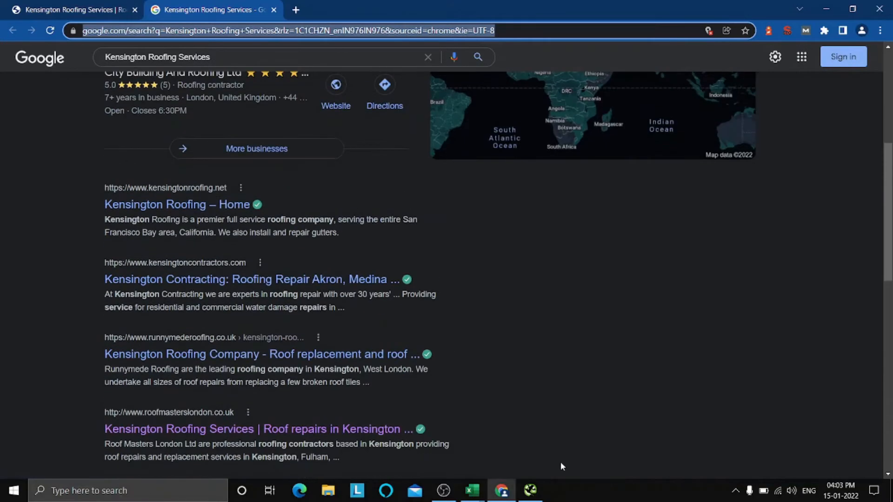
- Switch back to the audit template in Excel and review the highlighted page title lengths in the C. LENGTH column
mouse_move(472, 491)
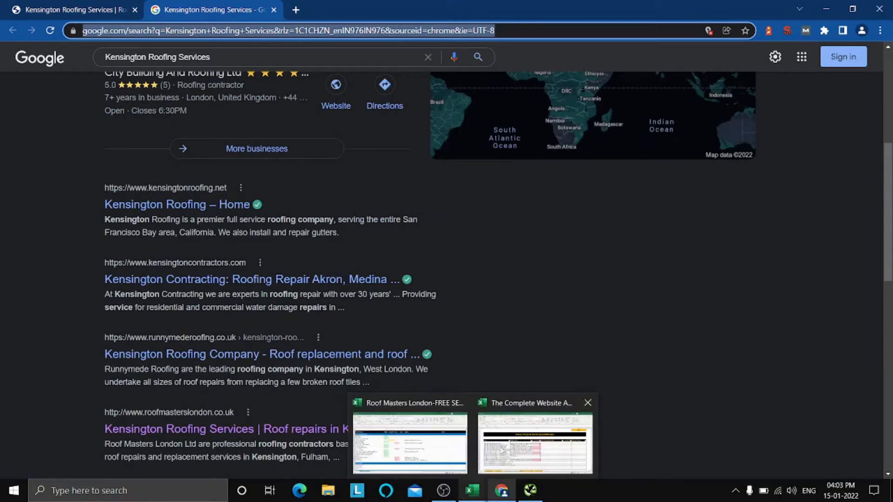
click(506, 444)
click(579, 322)
click(592, 349)
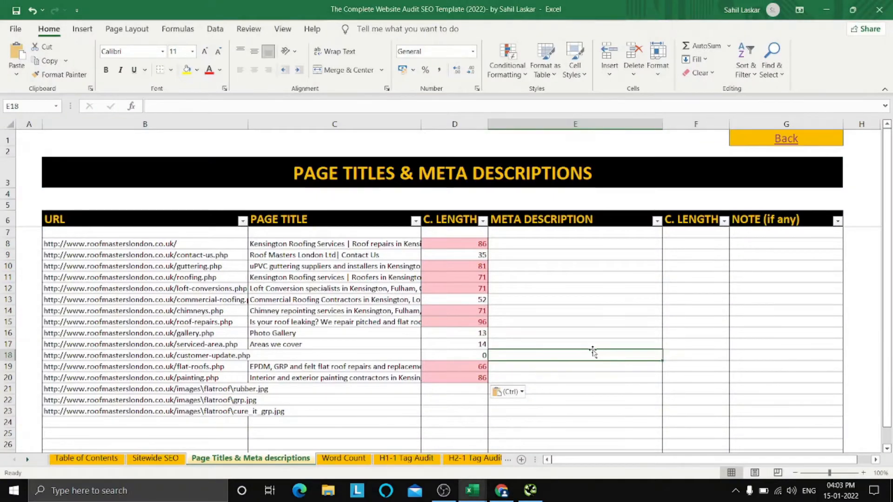
click(601, 290)
scroll(636, 302, down, 1)
scroll(562, 337, up, 1)
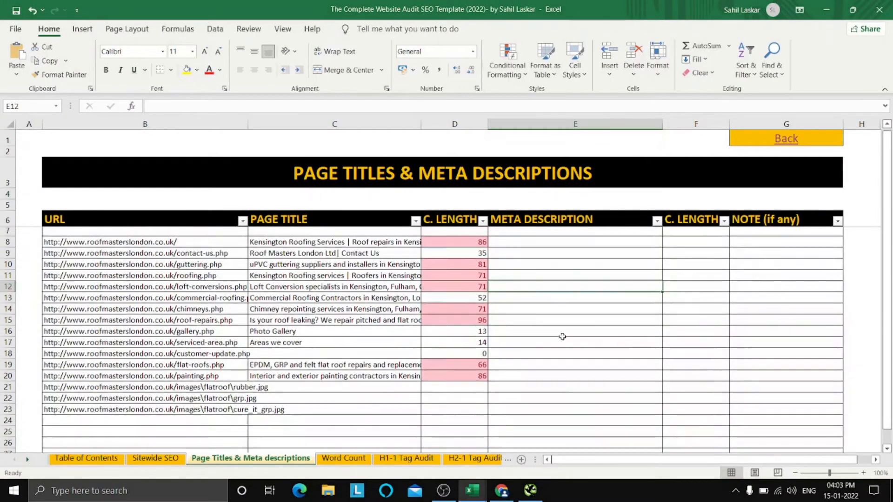
click(451, 243)
click(452, 266)
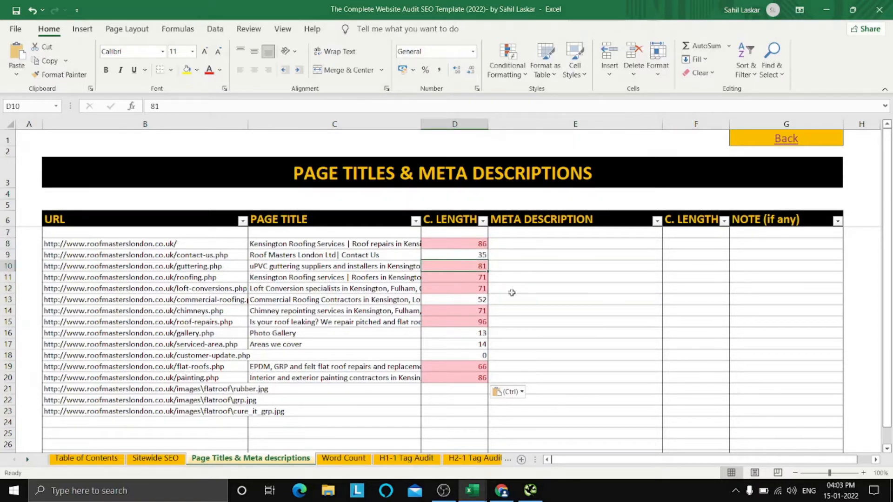
click(600, 302)
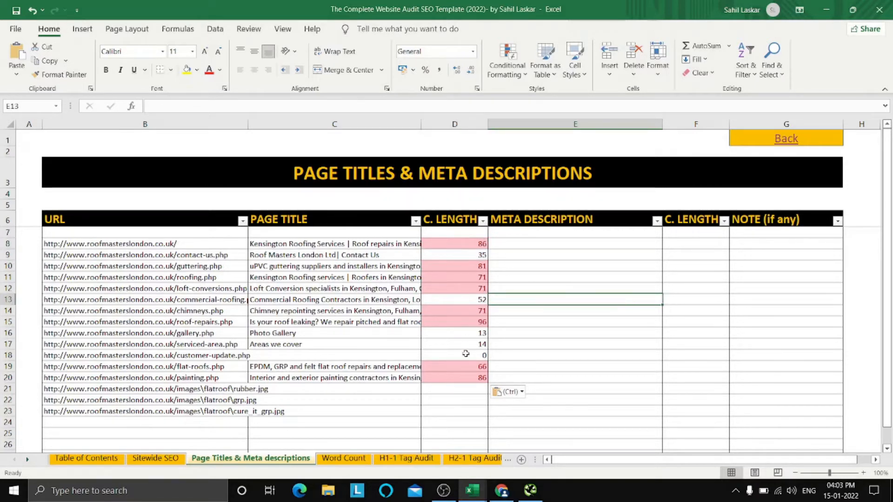
click(587, 265)
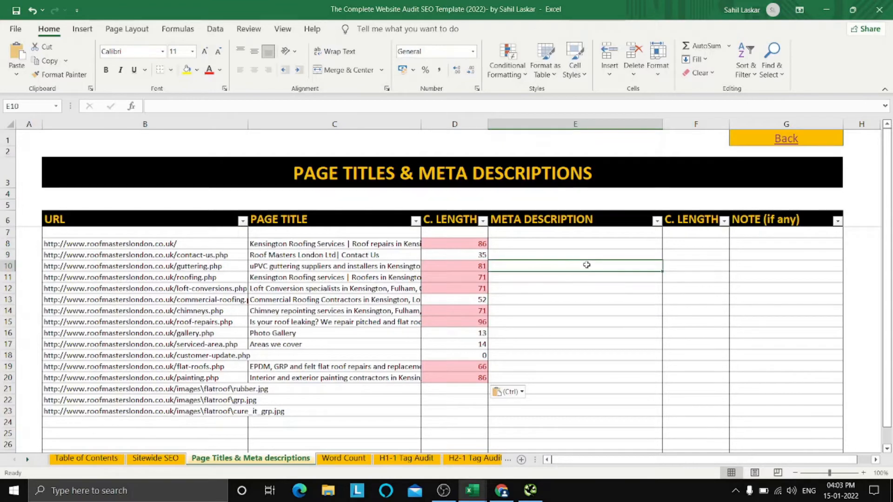
click(593, 310)
click(560, 252)
click(582, 321)
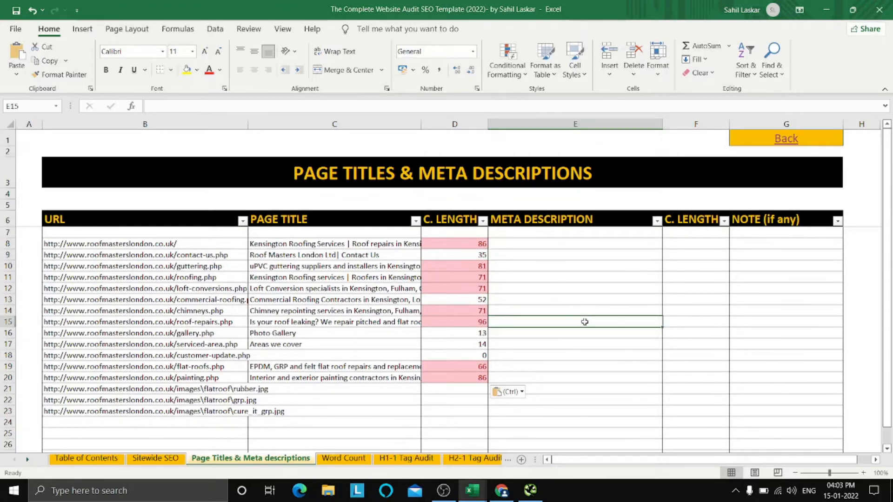
scroll(590, 296, down, 2)
scroll(590, 297, up, 2)
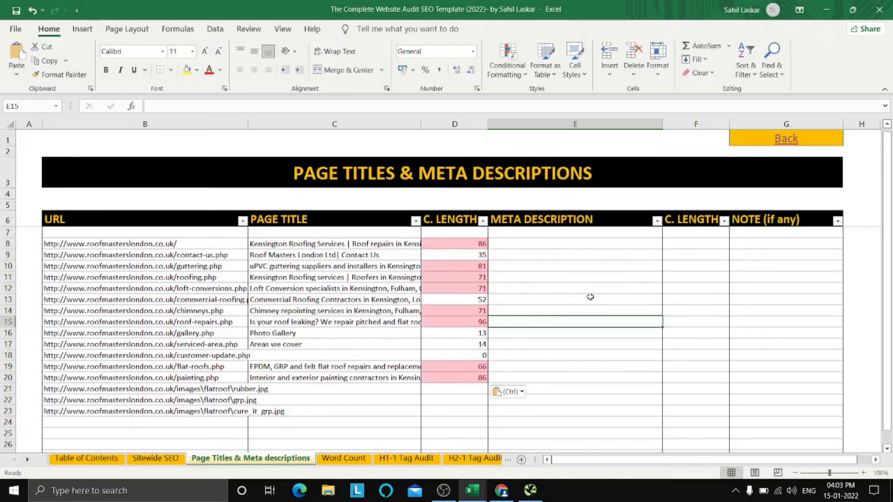
- Examine the flatroof image URLs in rows 21 to 23 and their empty PAGE TITLE cells
click(272, 390)
click(271, 402)
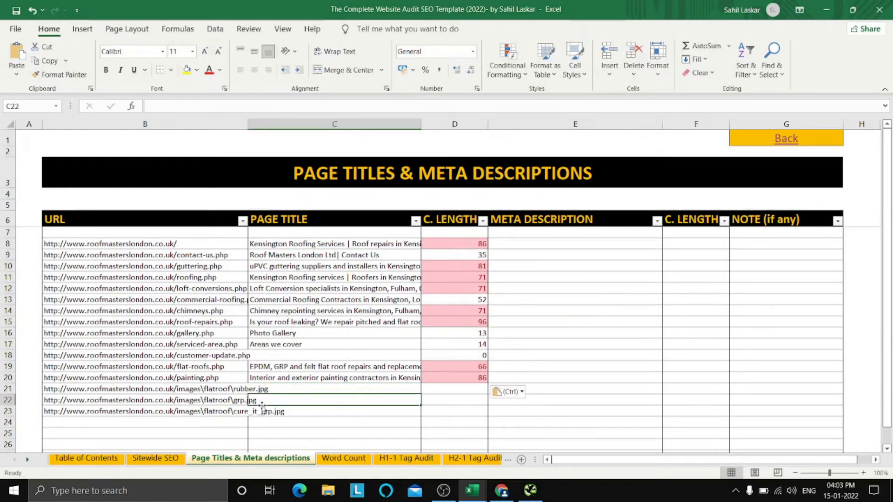
click(290, 419)
click(210, 419)
click(317, 391)
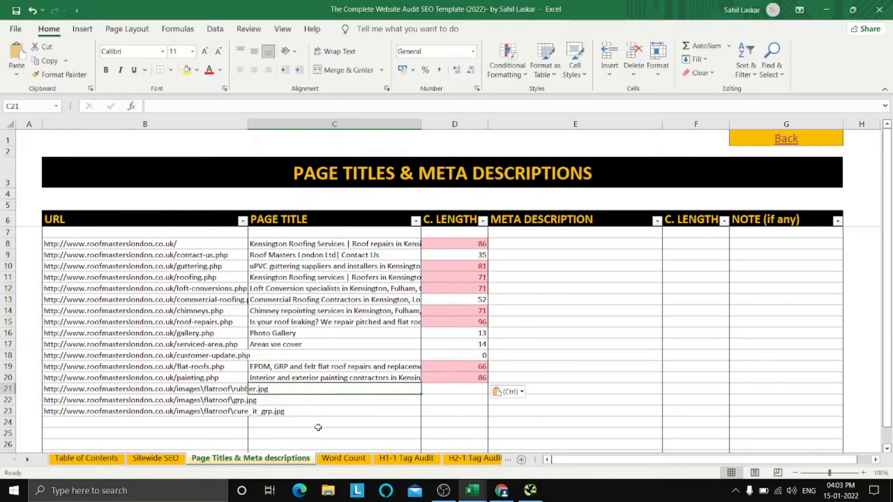
click(601, 321)
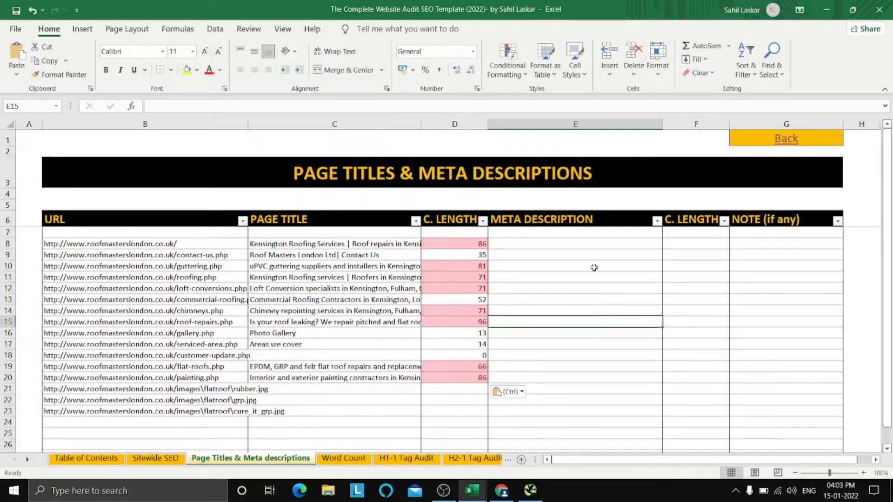
click(584, 288)
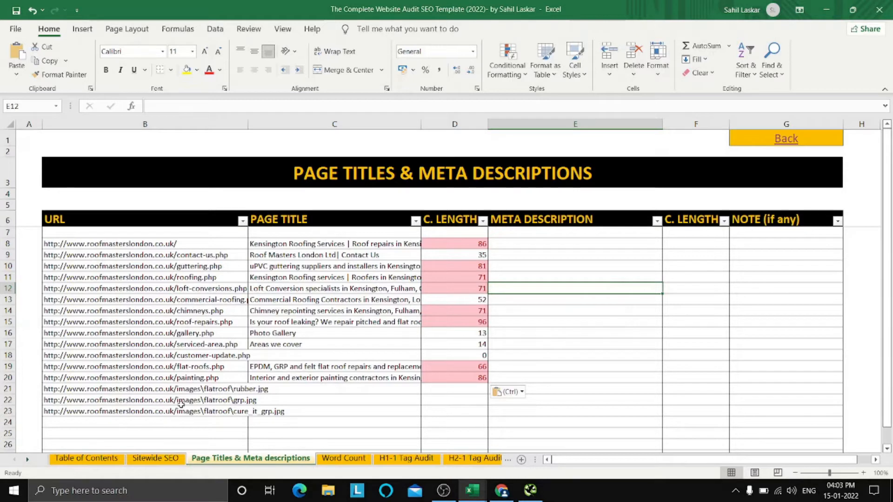
click(314, 388)
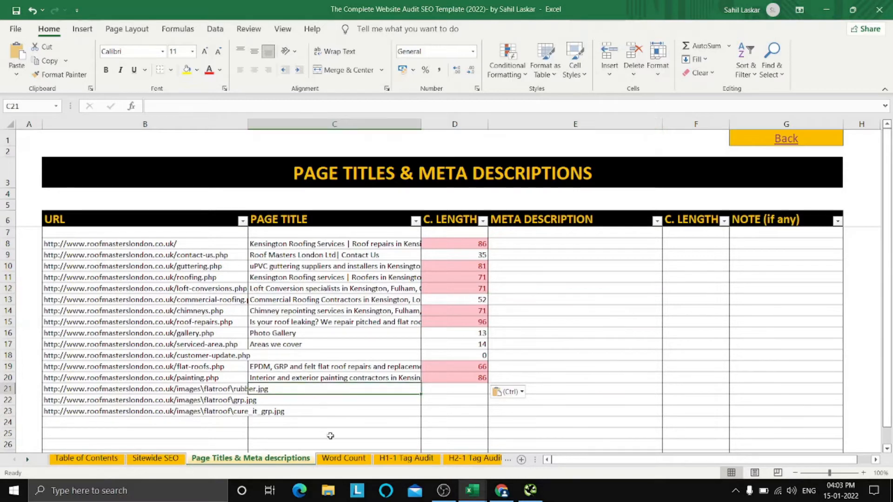
drag(323, 411, 318, 392)
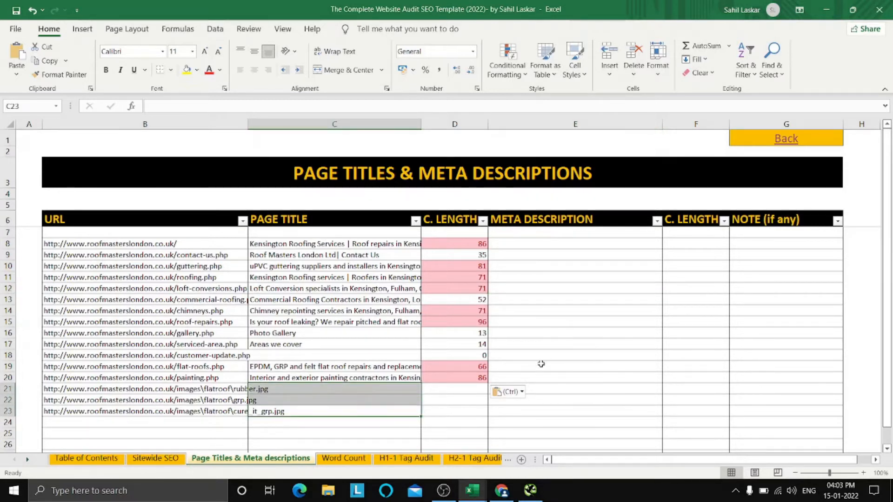
click(560, 356)
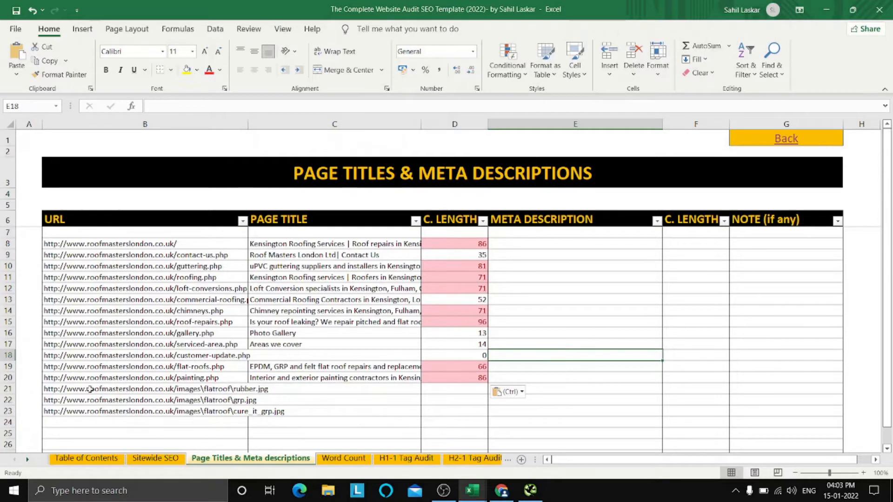
- Copy the rubber.jpg URL from B21 and open it in a new Chrome tab to check what it is
click(58, 392)
key(ctrl+c)
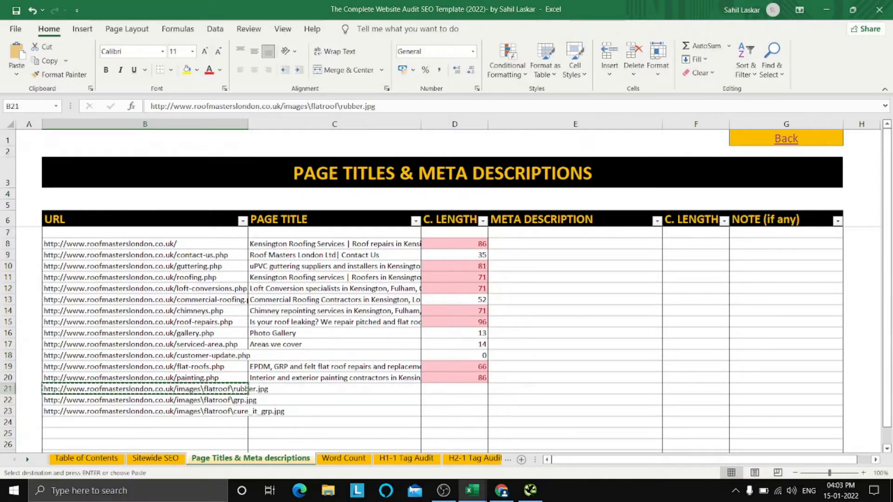
click(502, 491)
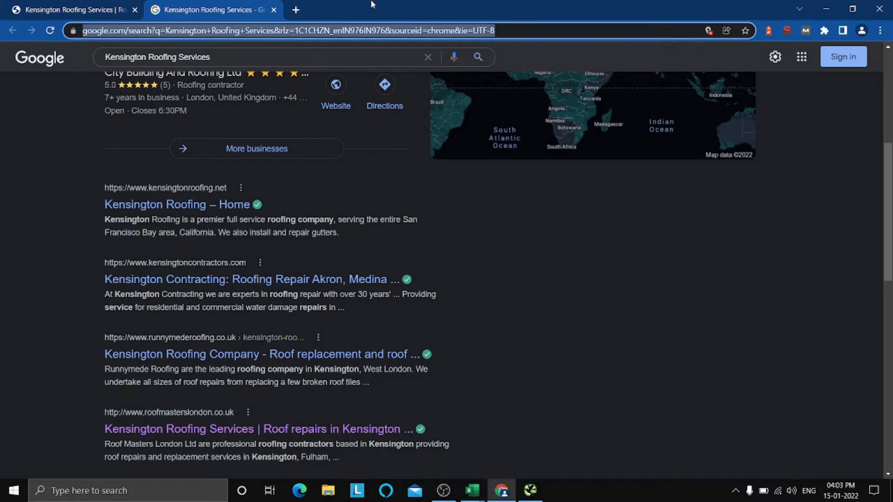
click(295, 10)
key(ctrl+v)
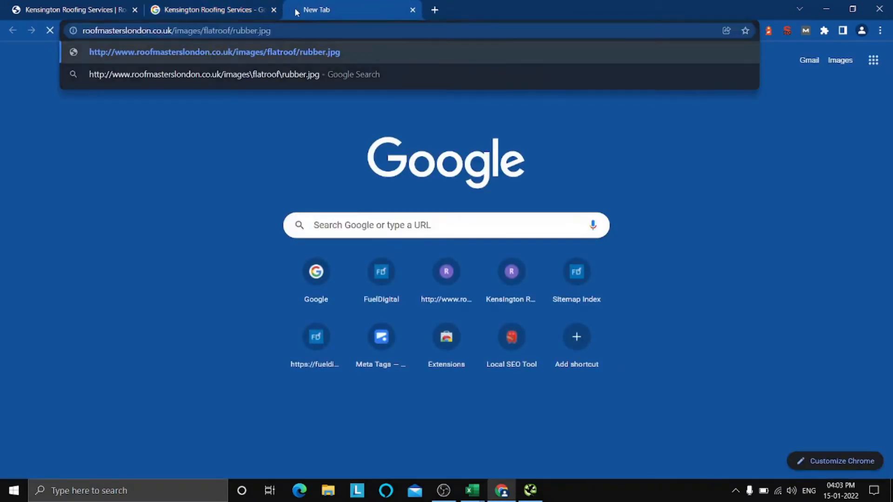
key(Return)
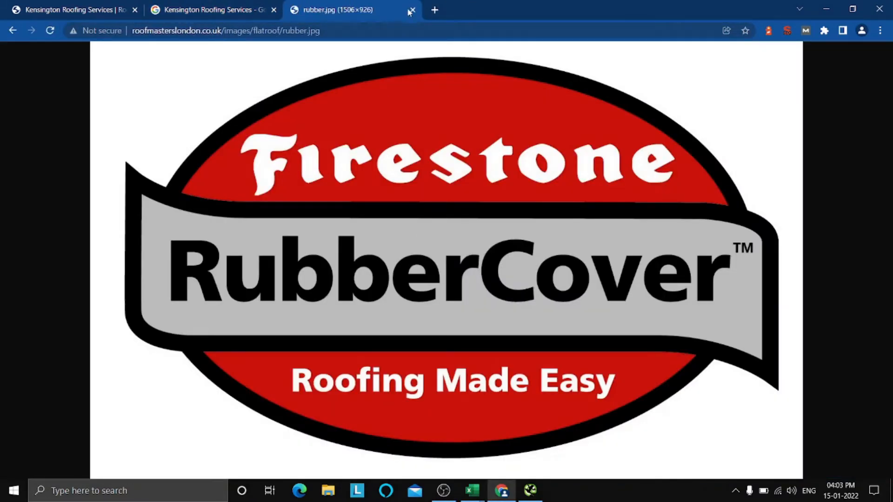
- Close the rubber.jpg and Google search tabs, keeping the Roof Masters site open, and return to the audit template in Excel
click(411, 11)
click(273, 10)
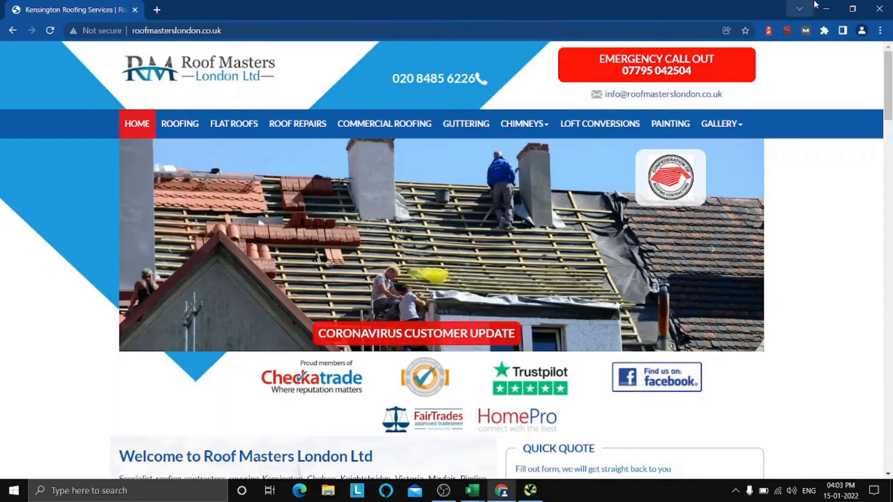
click(814, 5)
click(654, 363)
click(574, 283)
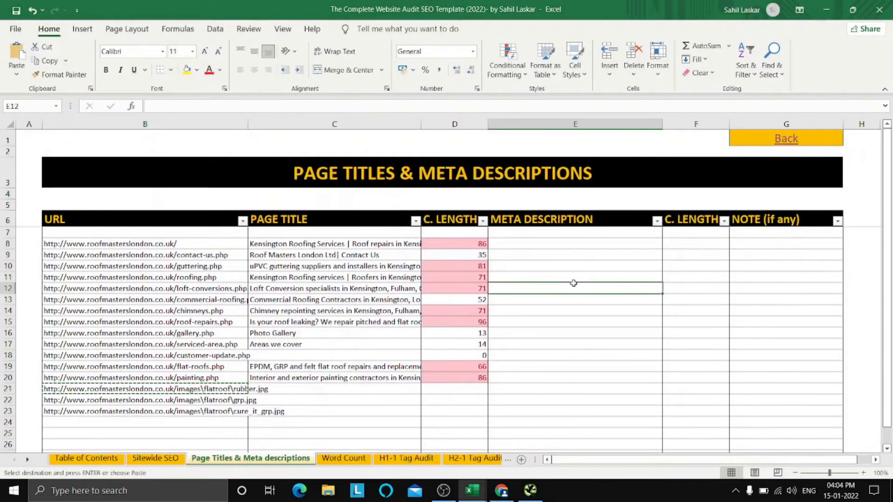
- Select E8 under META DESCRIPTION as the paste target and copy all Meta Description 1 and length values from Screaming Frog's Meta Description report
click(555, 244)
click(580, 344)
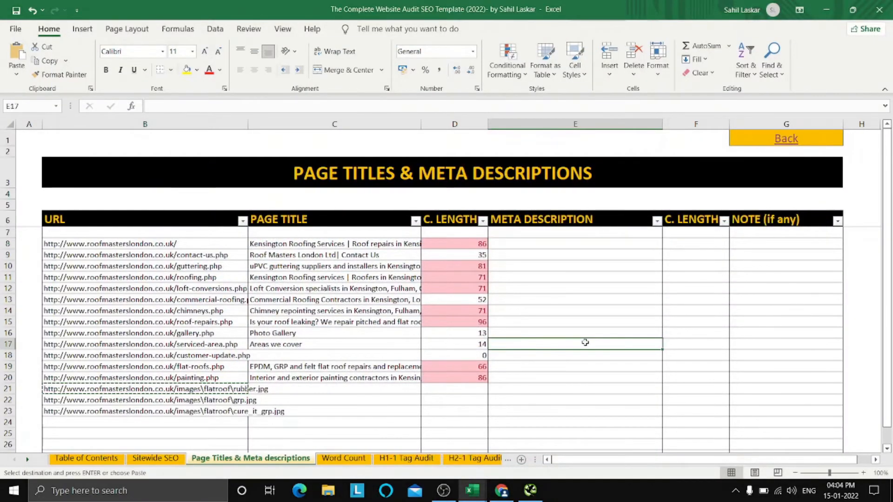
click(567, 415)
click(546, 245)
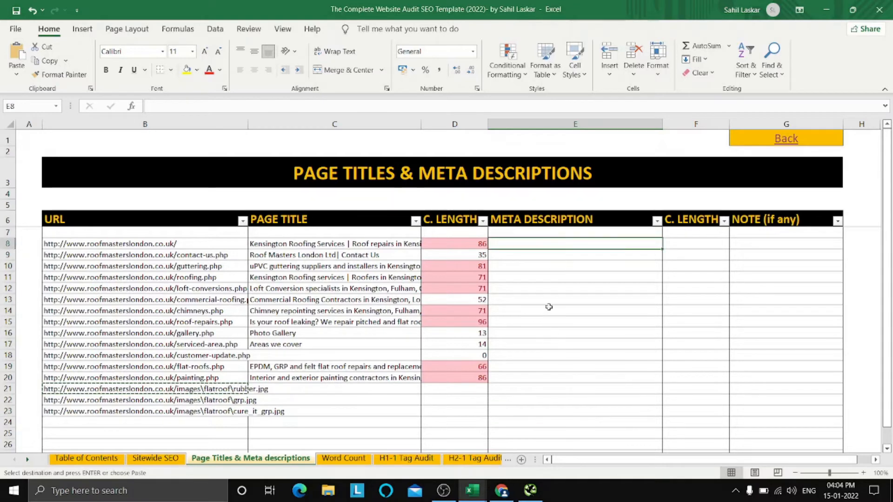
mouse_move(473, 490)
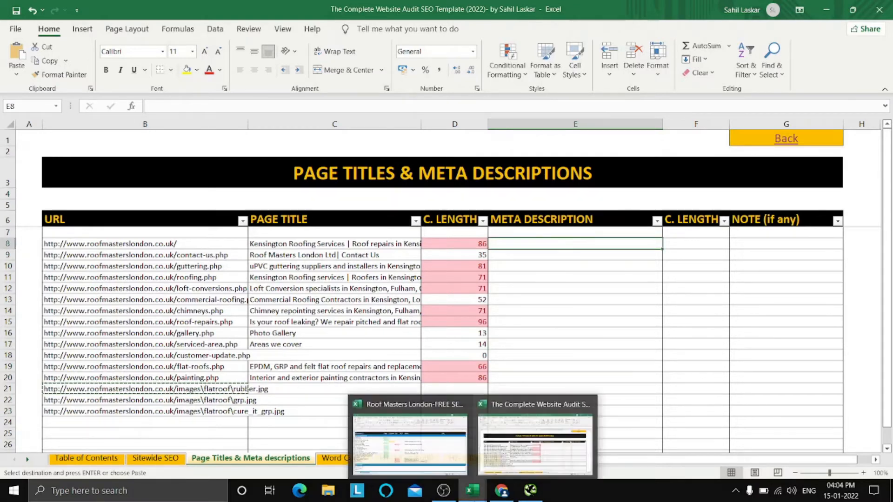
click(530, 491)
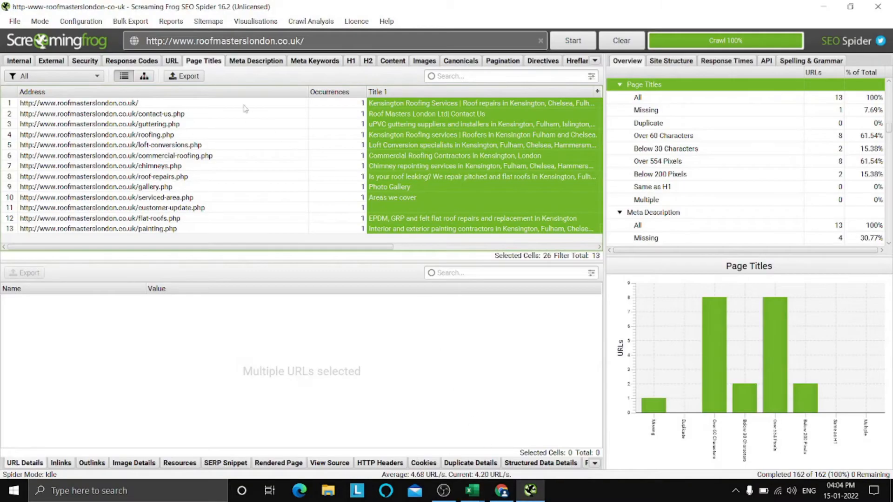
click(253, 62)
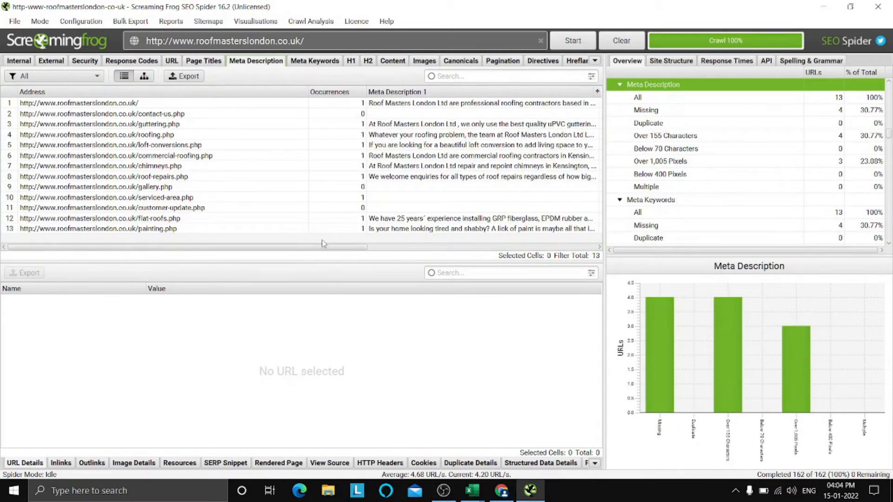
drag(325, 248, 440, 252)
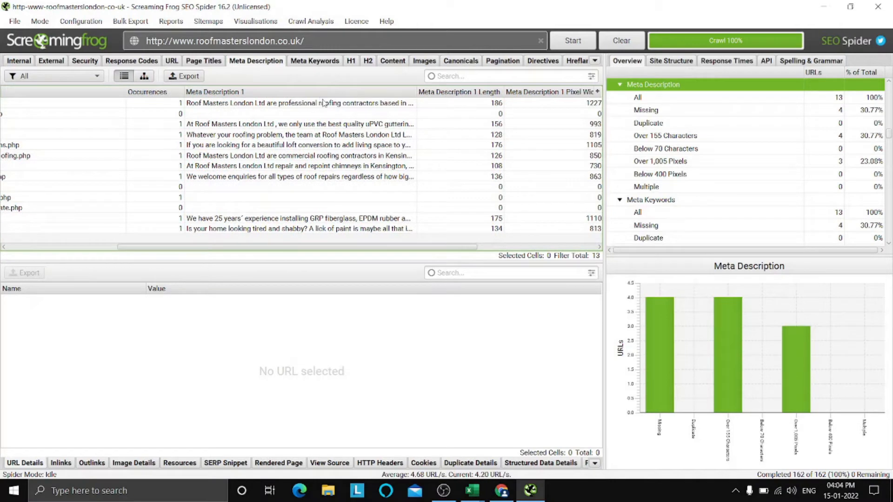
drag(324, 103, 468, 237)
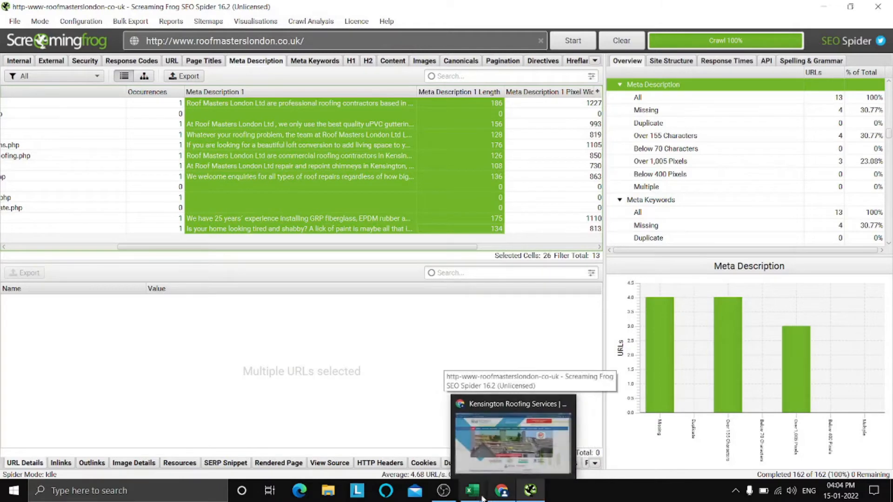
- Paste the copied meta descriptions and lengths into the META DESCRIPTION and C. LENGTH columns of the audit template, starting at E8
mouse_move(482, 498)
click(670, 437)
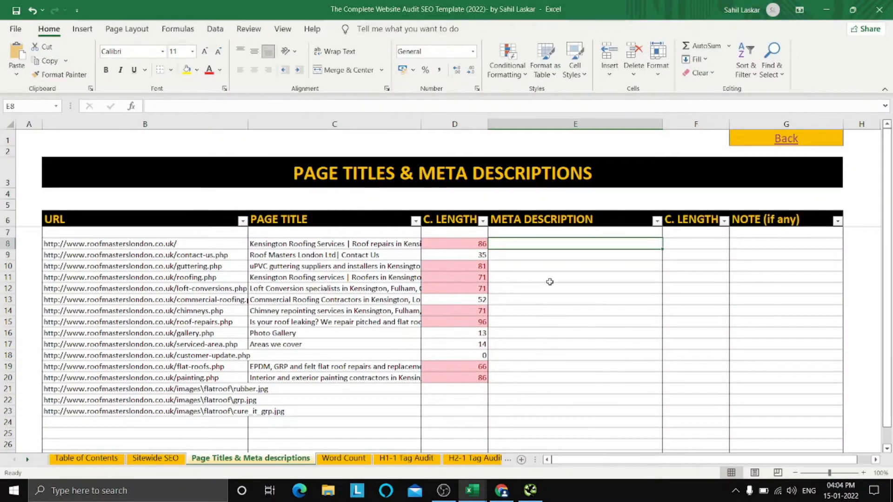
key(ctrl+v)
click(564, 400)
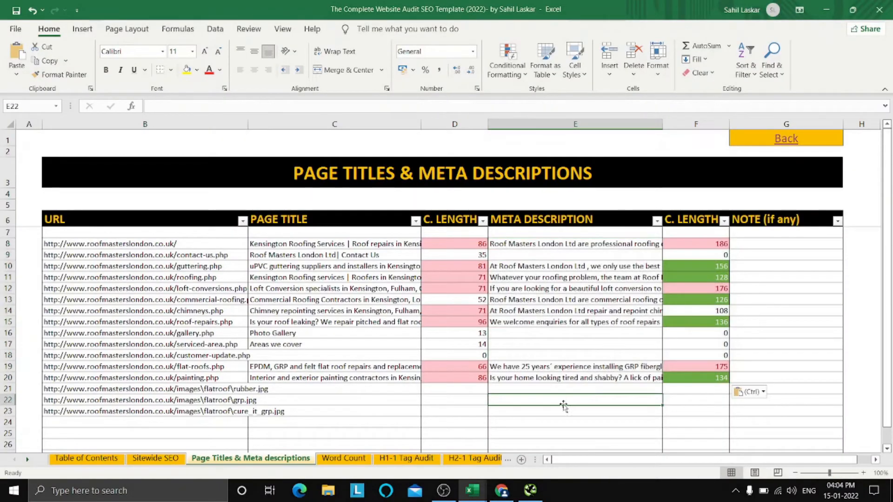
- Review the pasted meta descriptions and their character lengths in rows 8 to 20 of the audit template
click(771, 317)
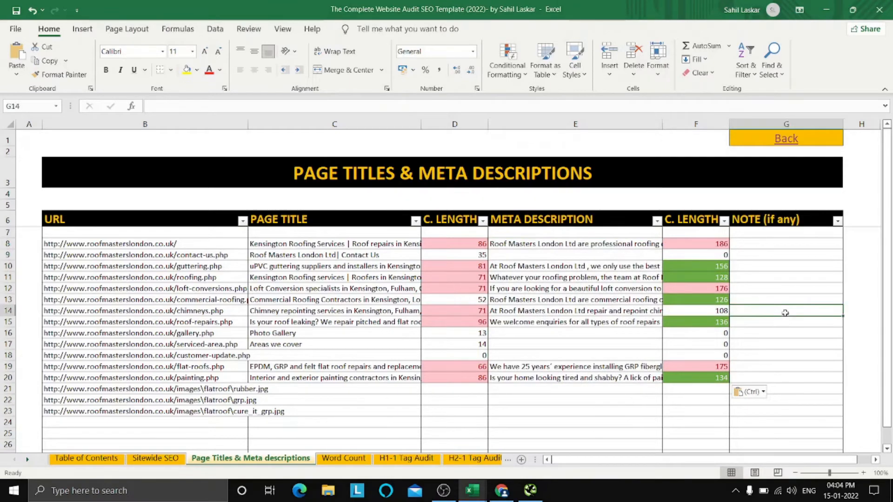
click(590, 432)
scroll(751, 325, down, 2)
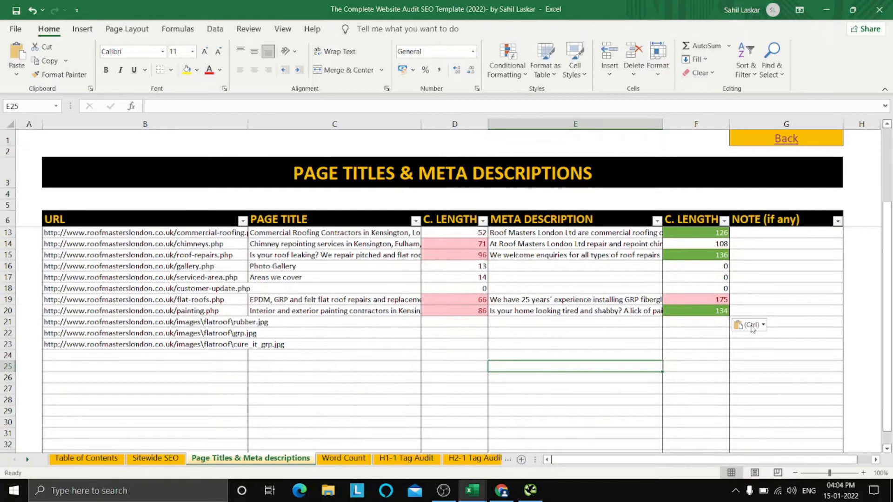
scroll(751, 325, up, 2)
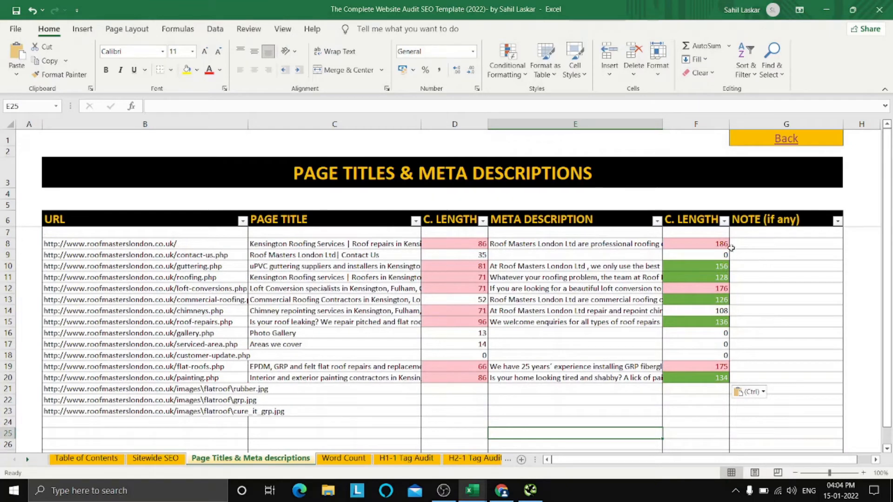
click(697, 244)
click(698, 291)
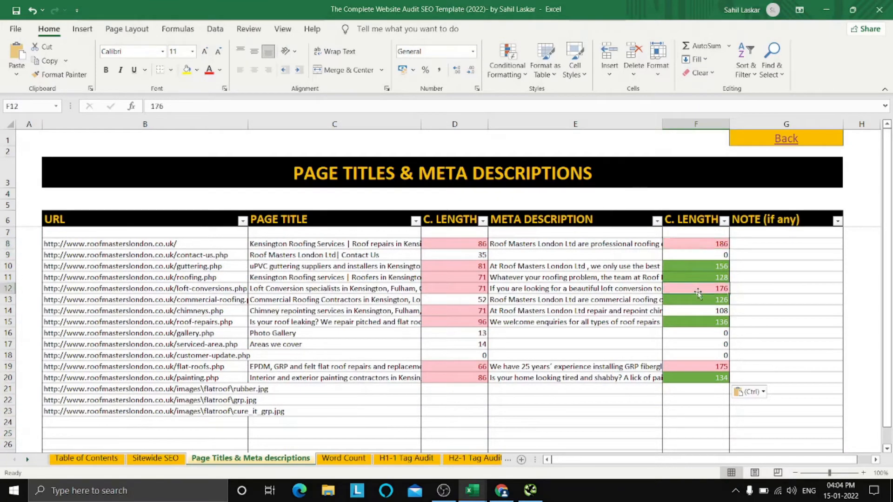
click(776, 313)
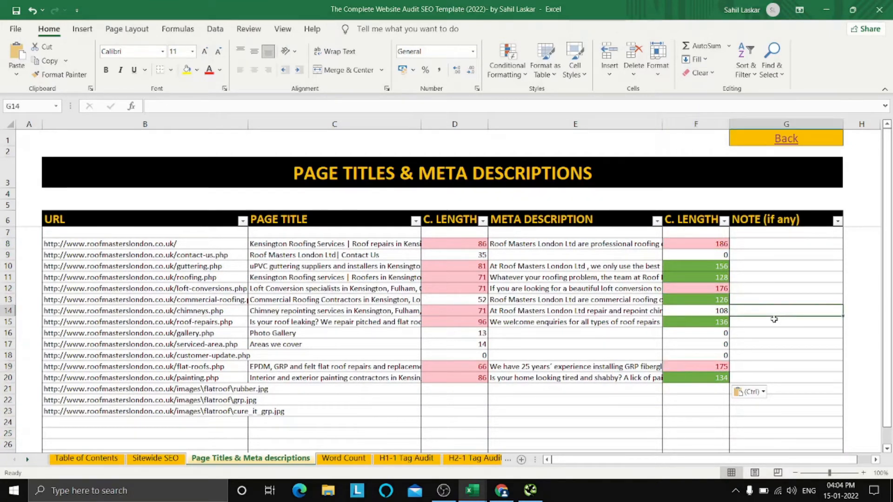
click(766, 344)
click(578, 406)
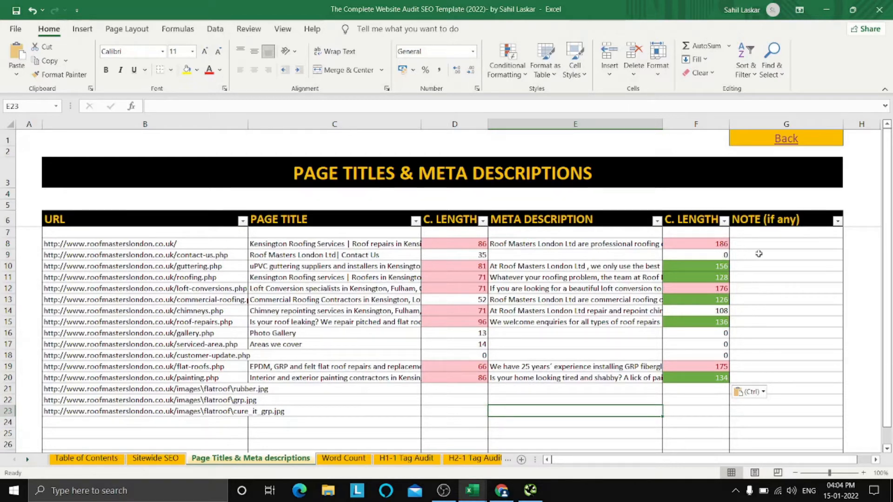
click(818, 269)
click(804, 321)
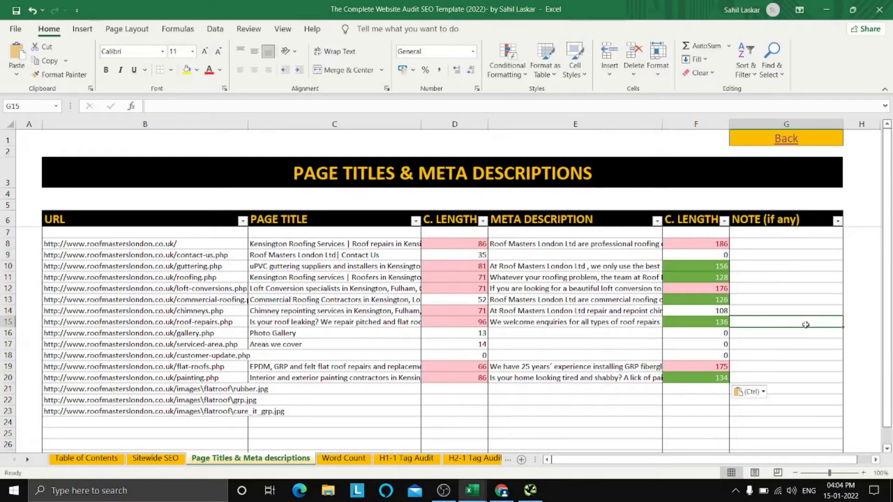
- Check the red-flagged meta description lengths in F8, F12 and F19 and the pages without a description around F16
click(717, 245)
click(715, 291)
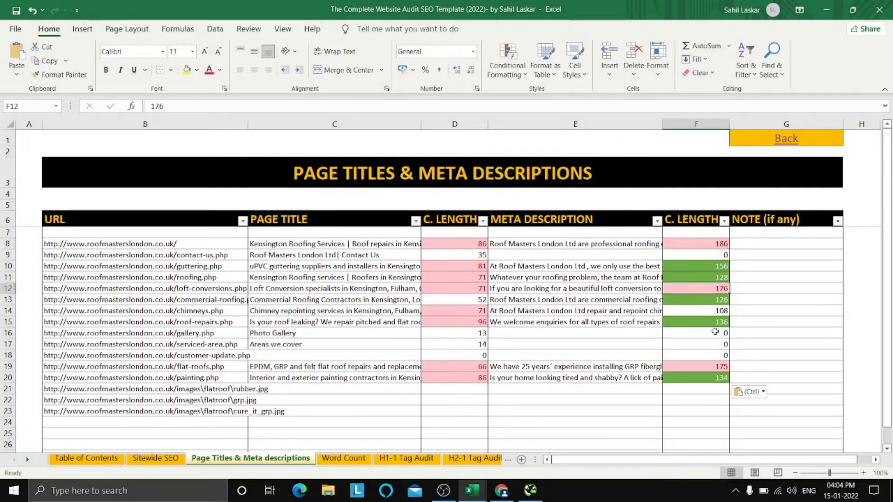
click(719, 368)
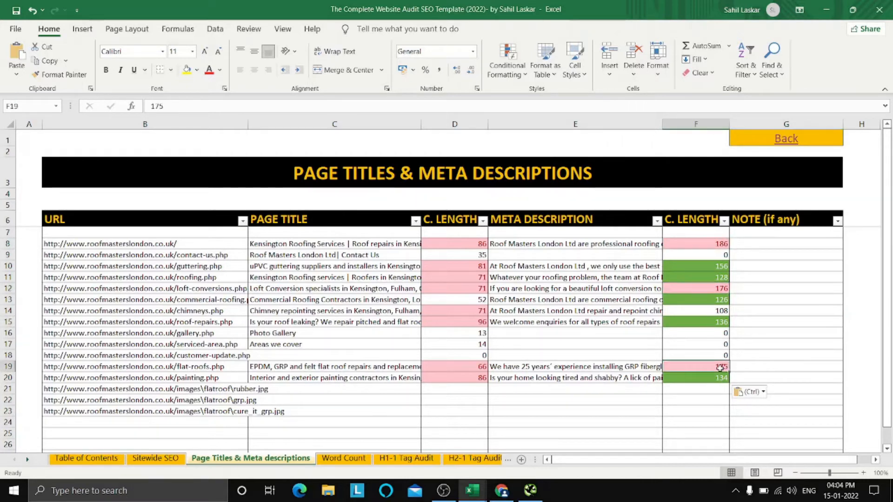
click(696, 290)
click(698, 244)
click(815, 270)
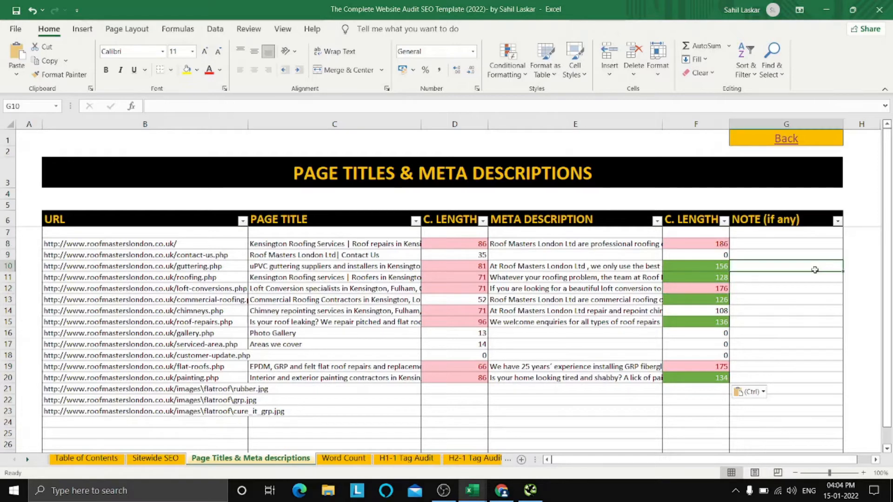
click(793, 310)
click(791, 343)
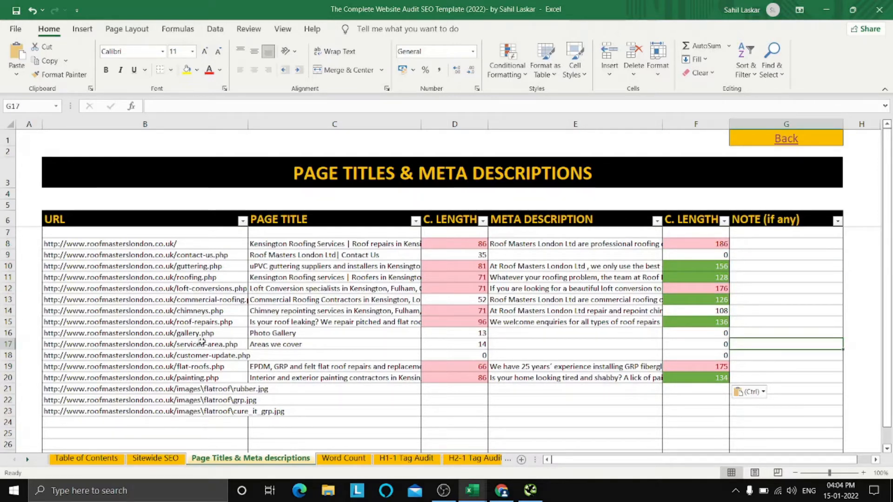
click(709, 340)
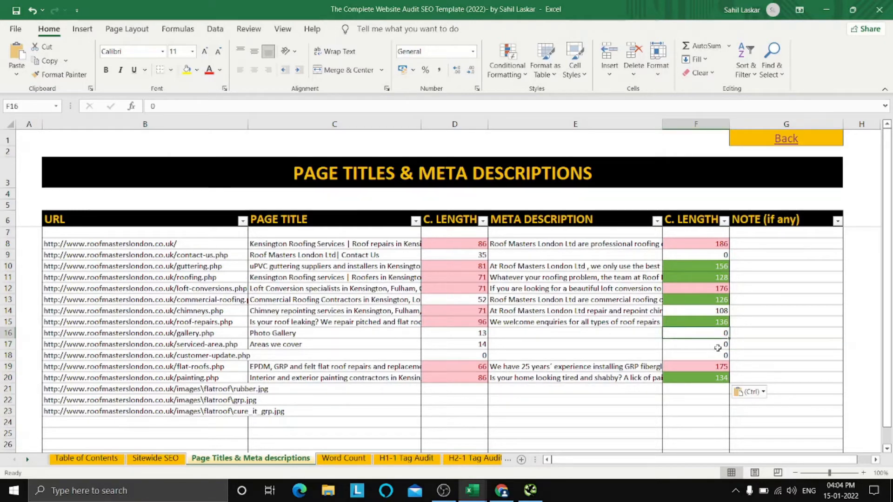
click(775, 333)
click(789, 278)
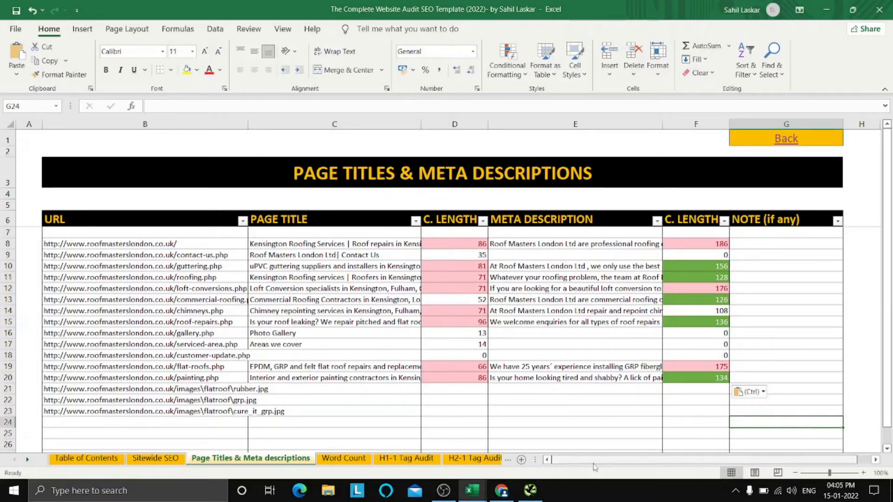
- Check the Custom Title Tags and Custom Meta Descriptions rows in the Roof Masters London SEO Audit Checklist workbook, and return to the audit template
mouse_move(472, 491)
click(389, 427)
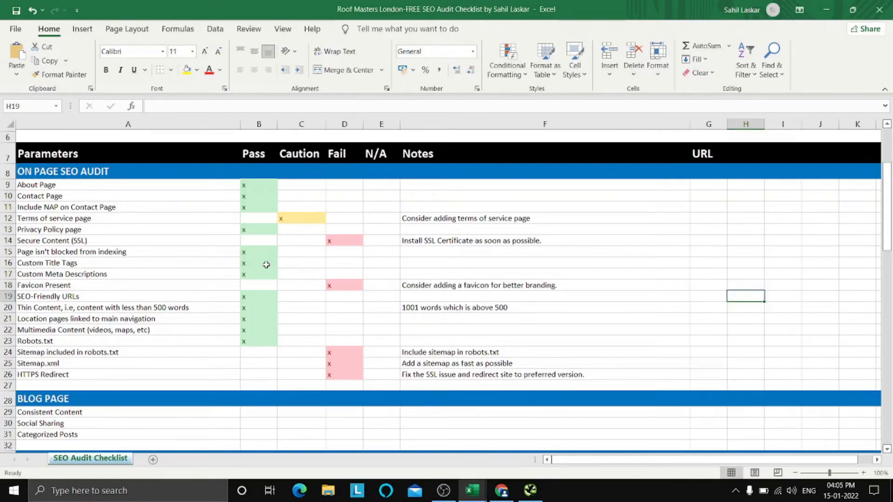
click(258, 274)
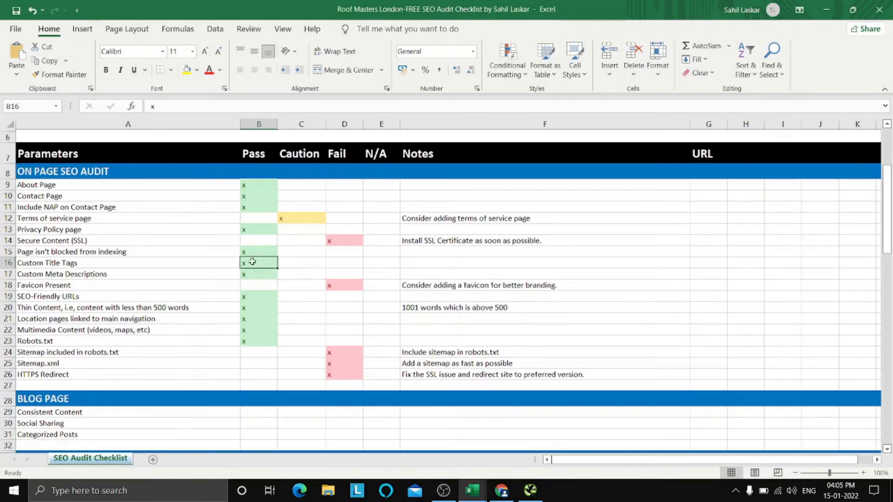
click(747, 277)
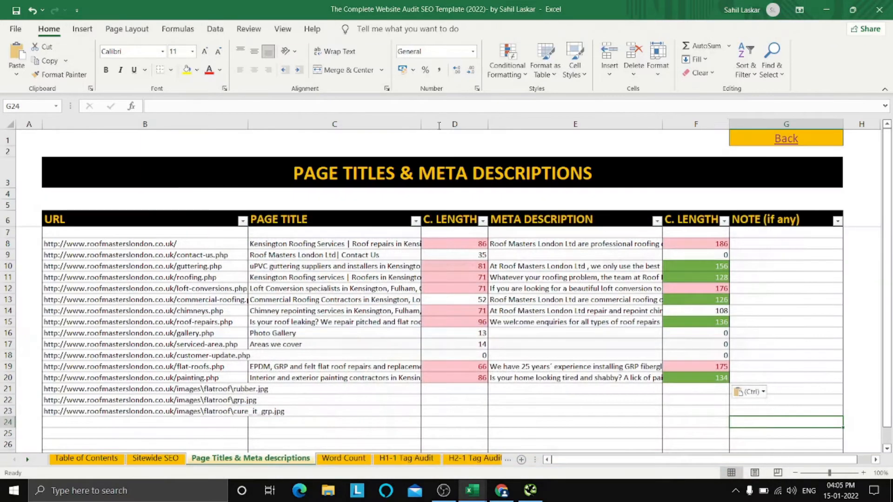
- Compare the page titles with the meta descriptions, their lengths and the NOTE column across rows 11 to 20
click(312, 279)
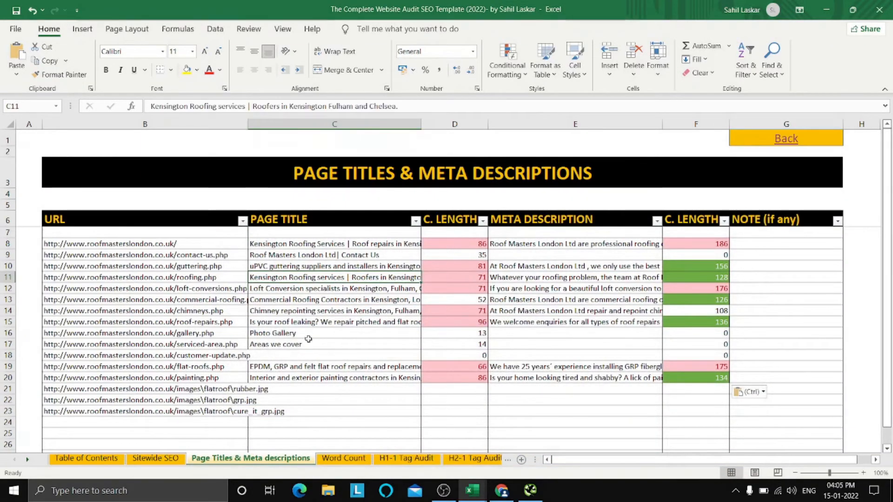
click(309, 342)
click(619, 300)
click(601, 366)
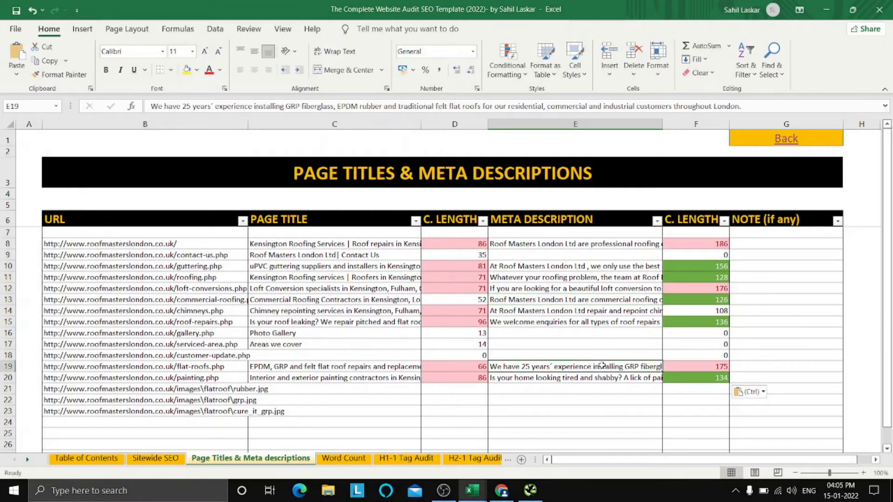
click(604, 400)
click(593, 434)
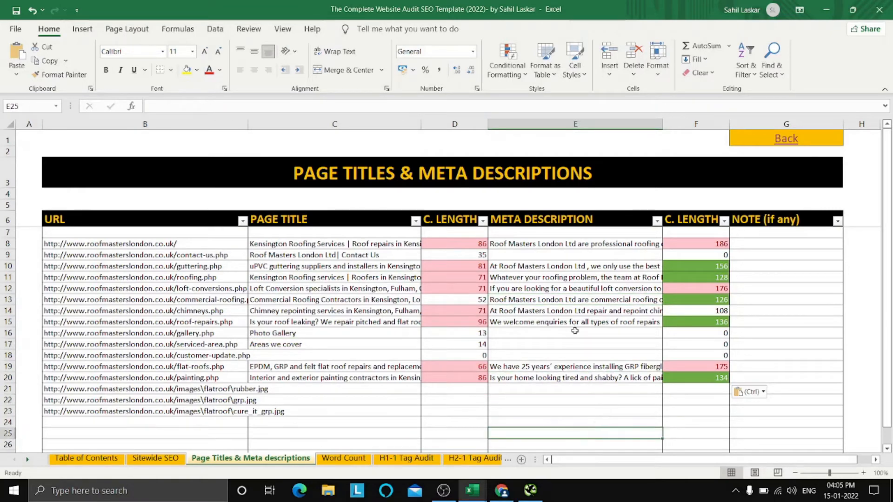
click(281, 279)
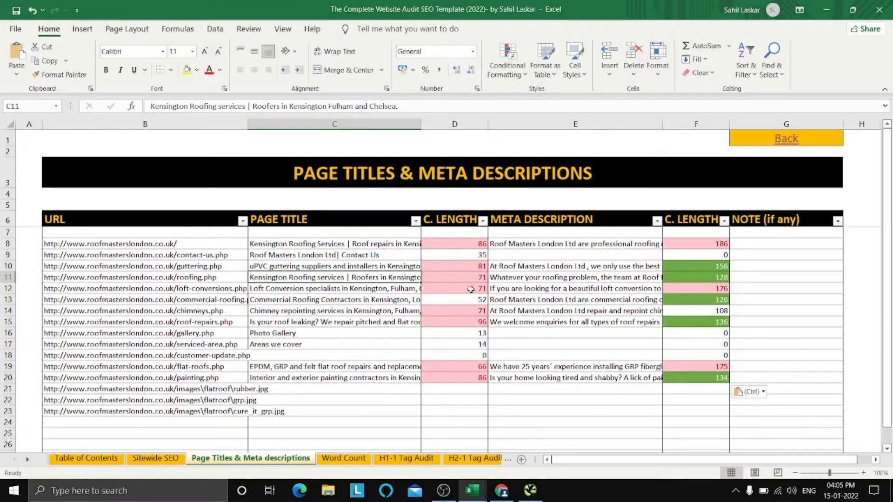
click(542, 281)
click(707, 298)
click(814, 296)
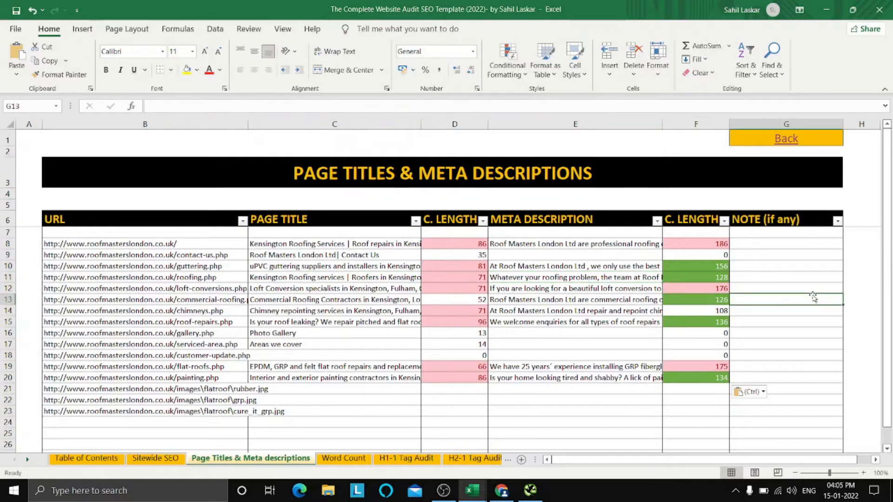
click(799, 374)
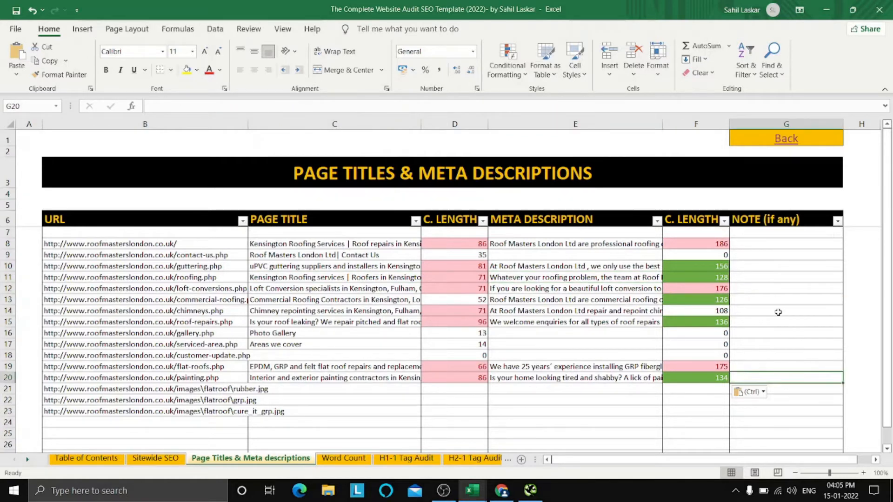
- Enter the note "Fix the ones in red." in G8 under NOTE (if any)
click(761, 248)
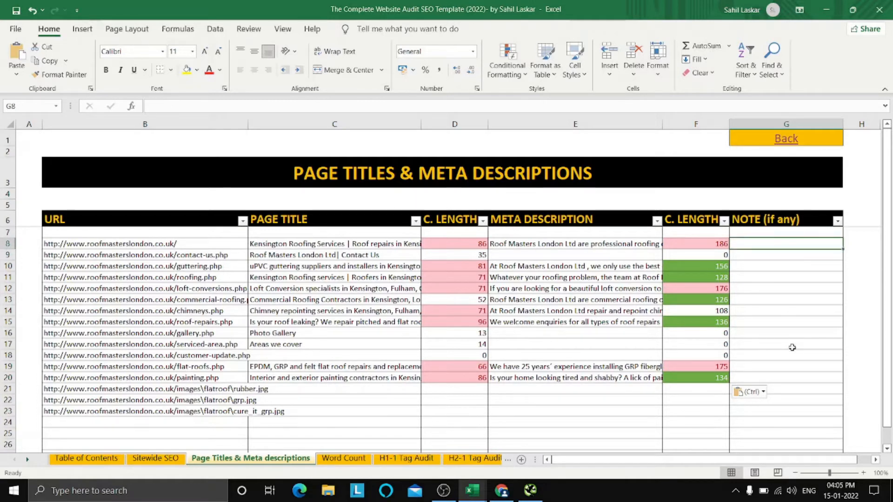
text(F)
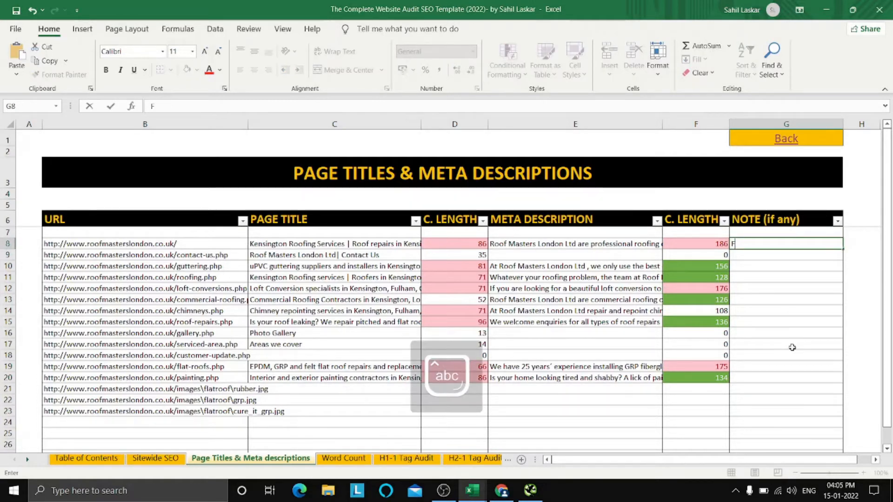
text(ix the)
text(ones in red)
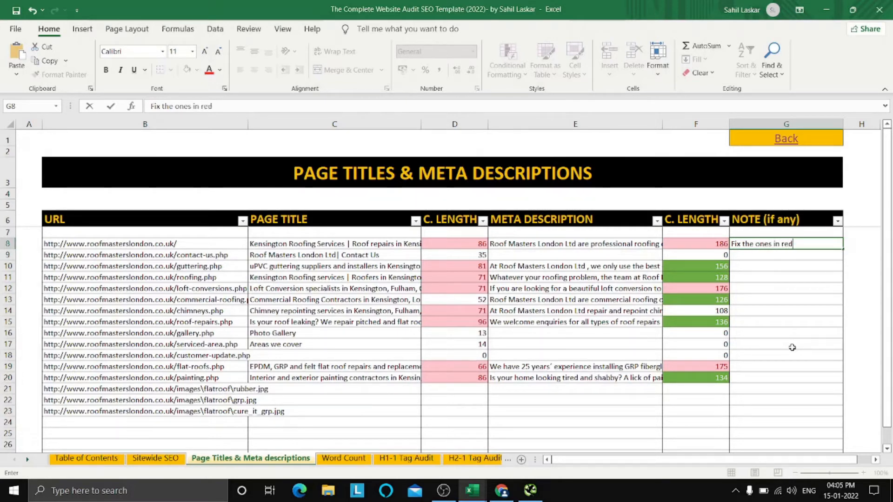
click(792, 348)
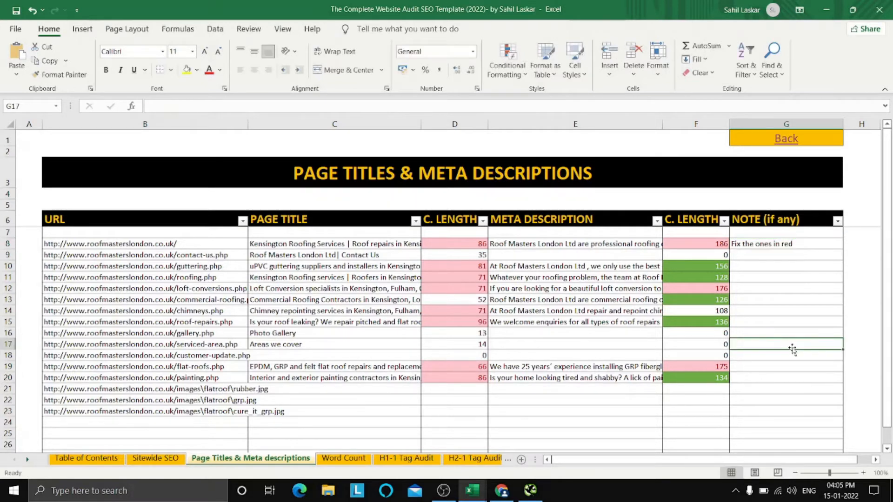
click(803, 248)
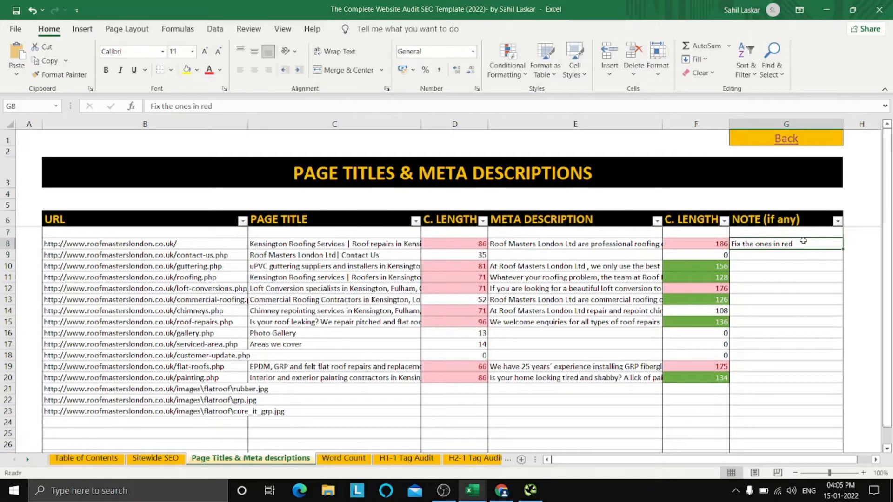
double_click(804, 242)
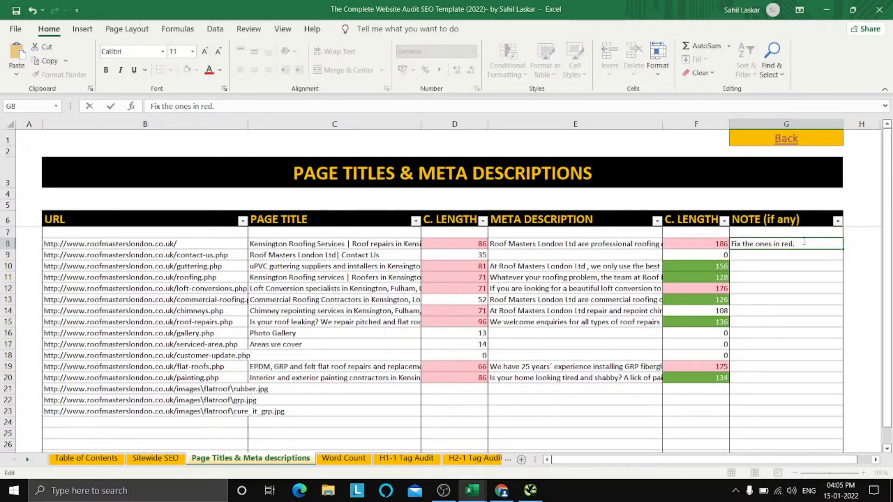
click(800, 303)
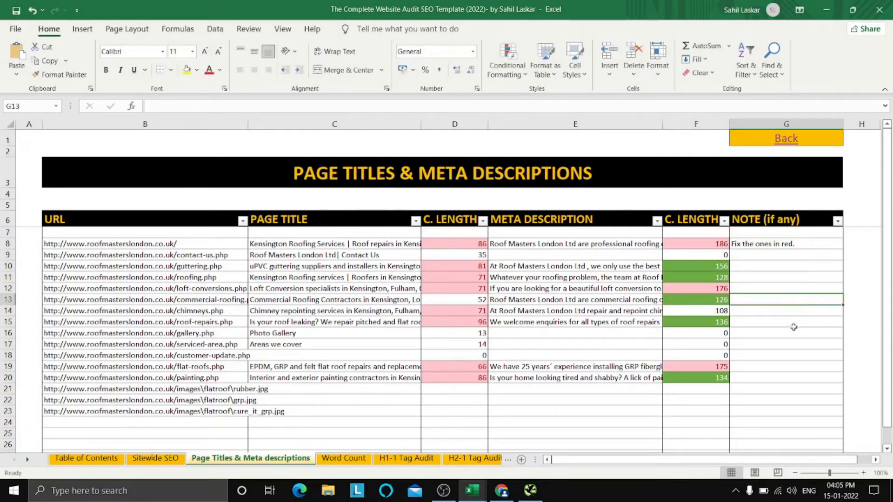
- Make the note "Fix the ones in red." in cell G8 bold
click(775, 244)
key(ctrl+b)
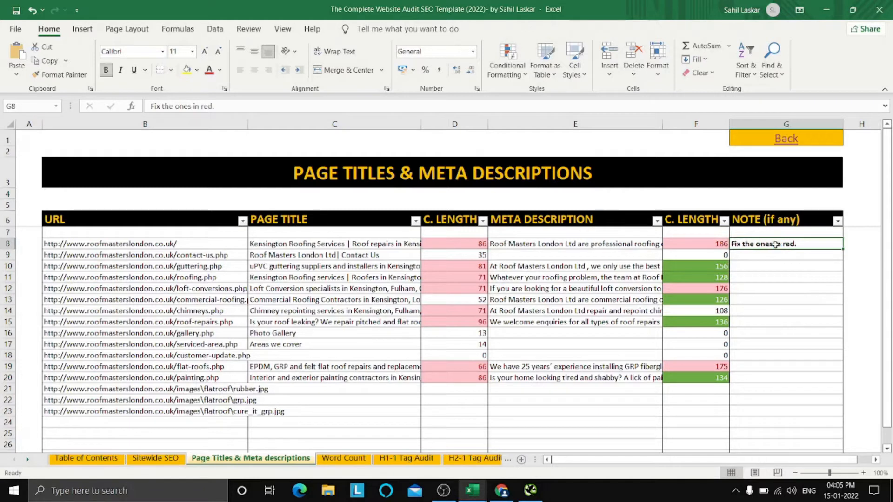
click(792, 309)
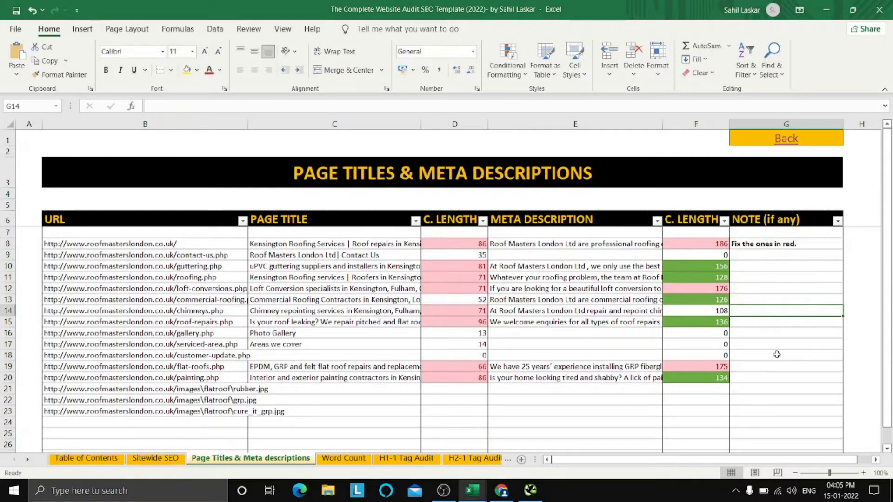
- Examine the meta descriptions and their character lengths for the listed URLs, comparing the zero, green and red entries
scroll(726, 393, down, 1)
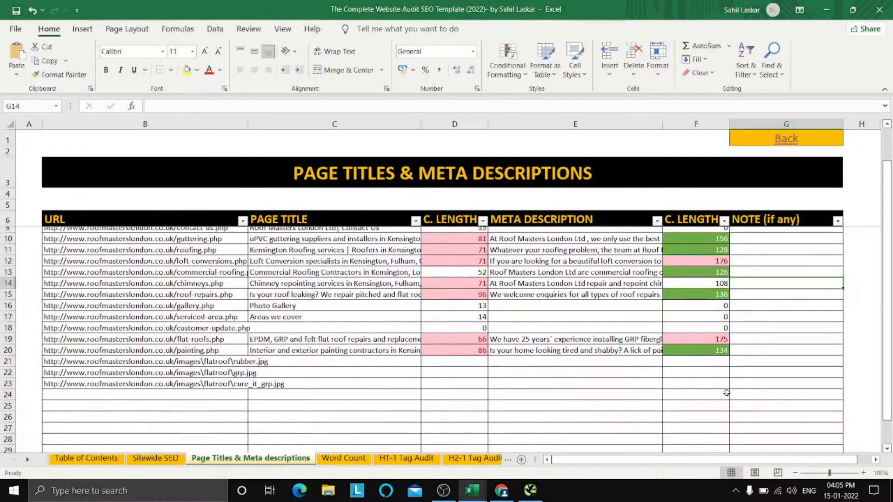
scroll(726, 393, up, 1)
click(699, 347)
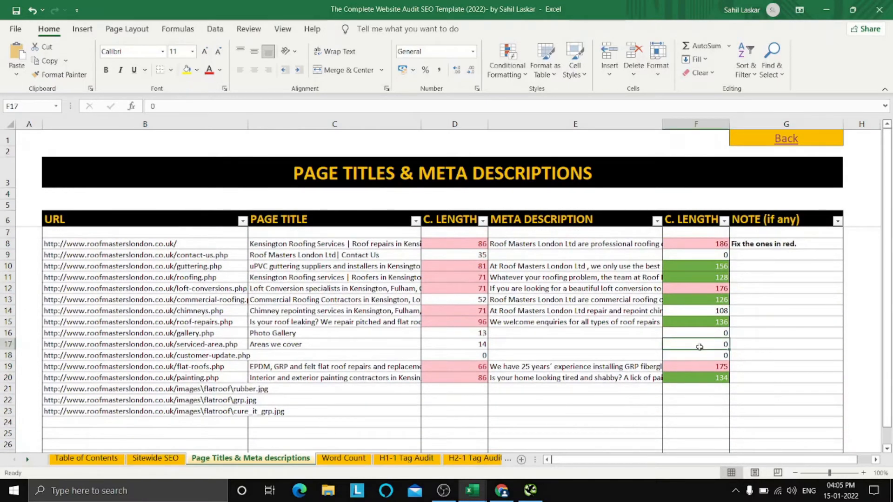
click(697, 333)
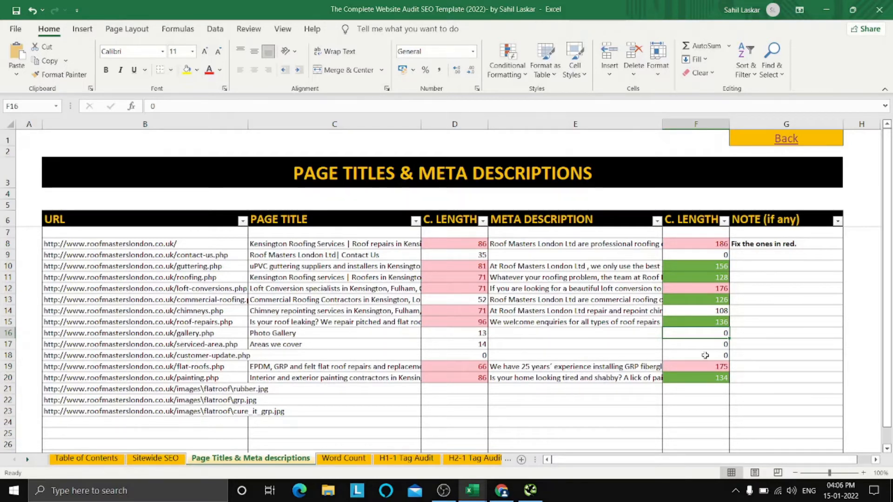
click(819, 342)
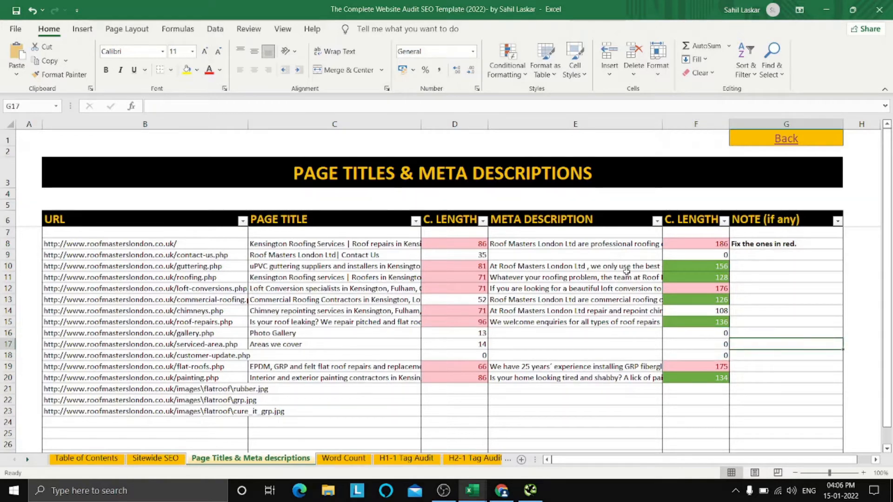
click(354, 256)
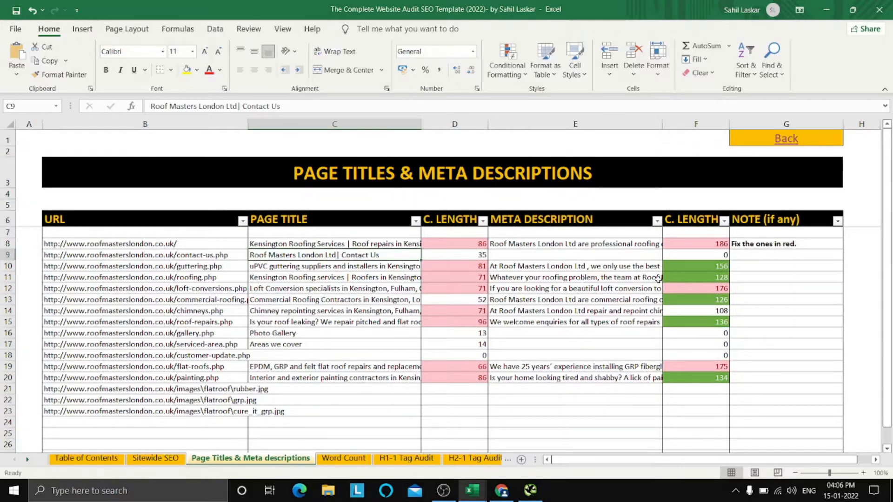
click(703, 261)
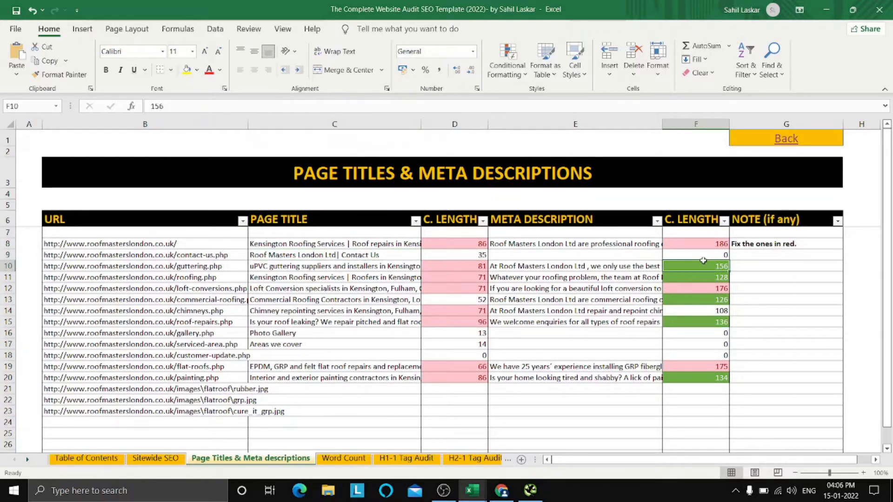
click(780, 278)
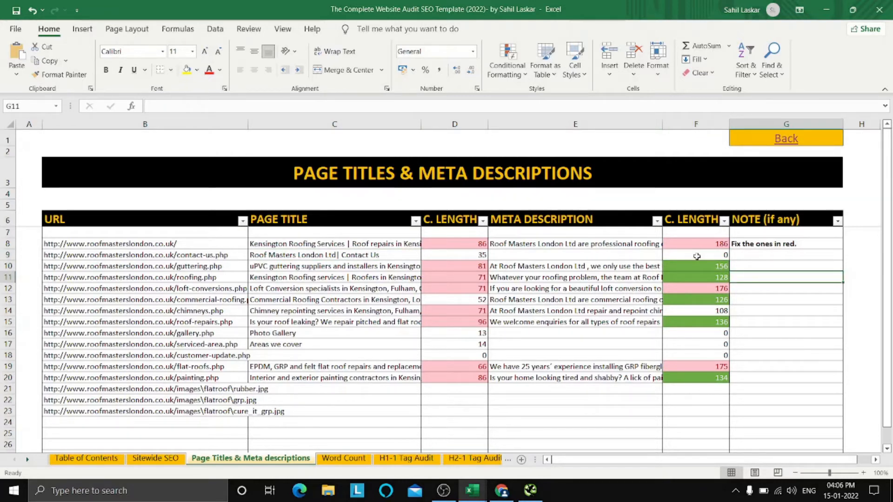
click(705, 277)
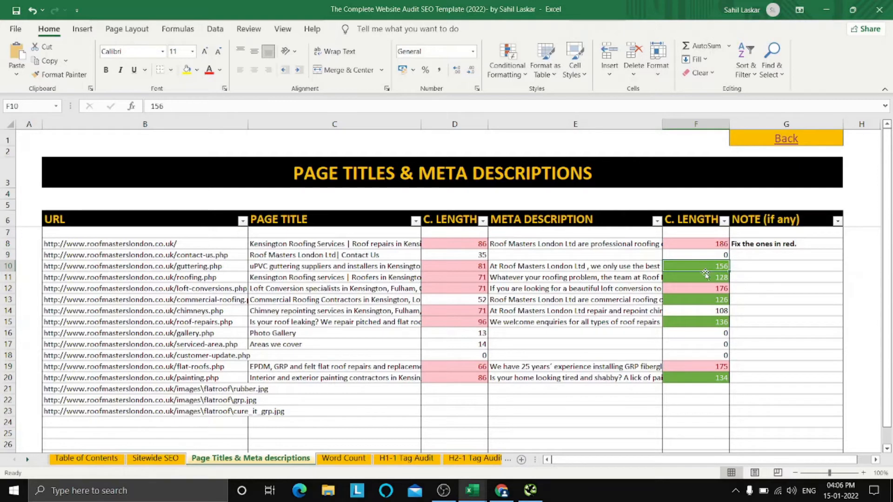
click(709, 324)
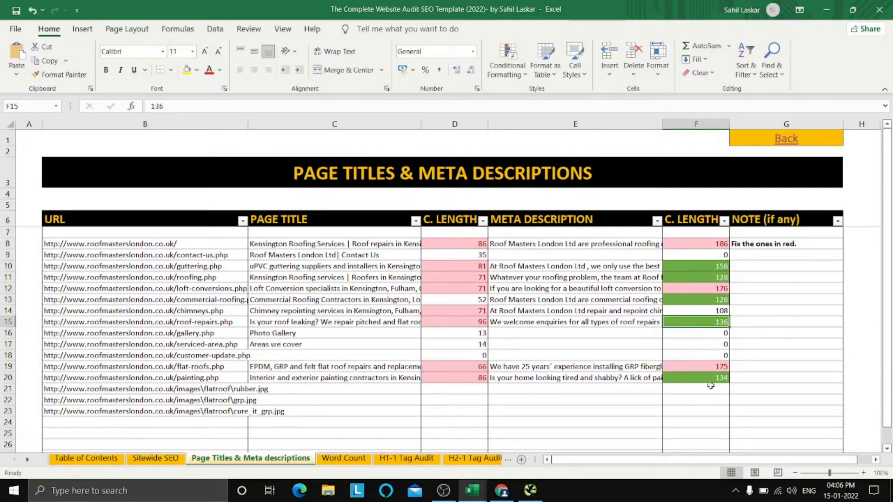
click(710, 382)
click(776, 347)
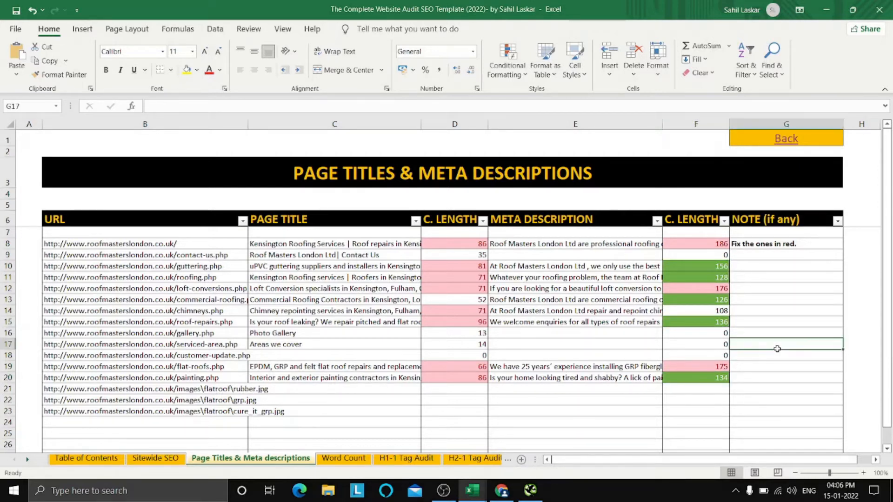
click(587, 380)
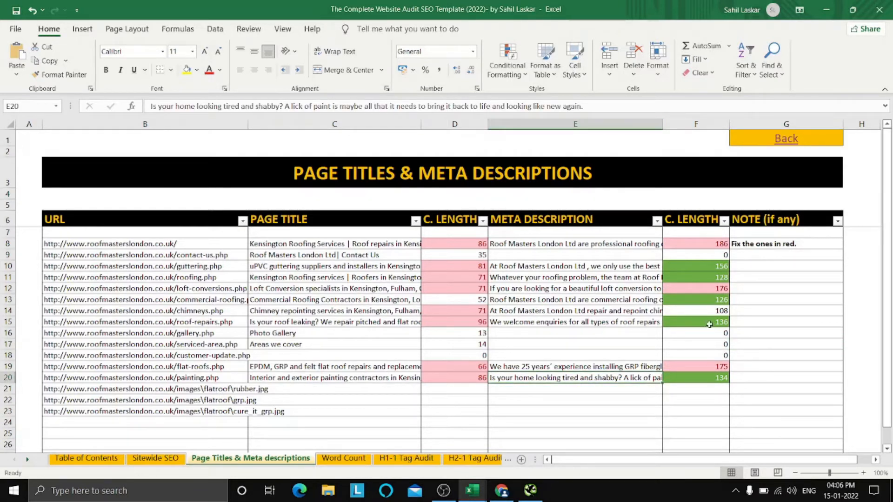
click(796, 356)
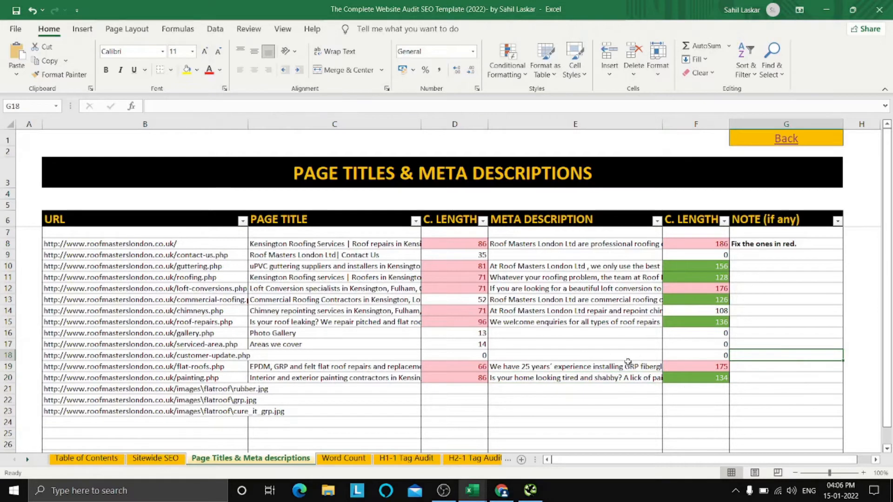
click(557, 410)
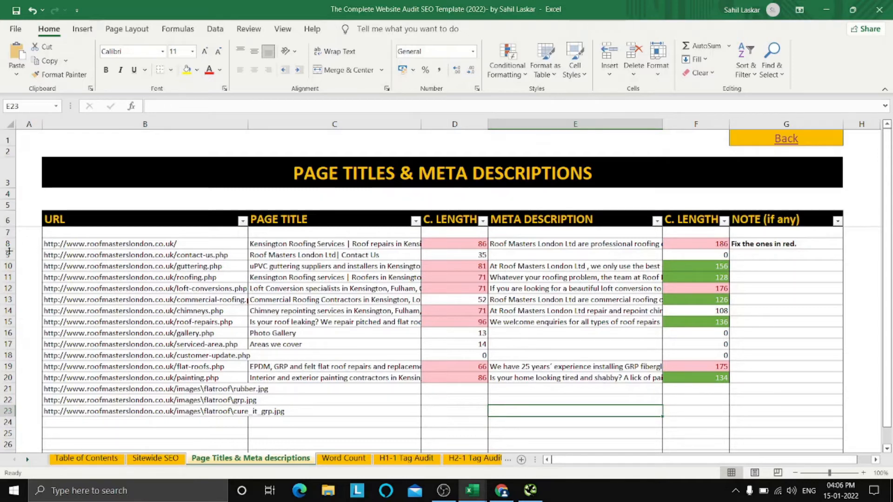
- Try sorting rows 8 to 23 by meta description length in descending order, and undo the sort
mouse_move(55, 238)
mouse_down()
mouse_move(604, 337)
mouse_move(651, 396)
mouse_move(744, 398)
mouse_move(749, 408)
mouse_up()
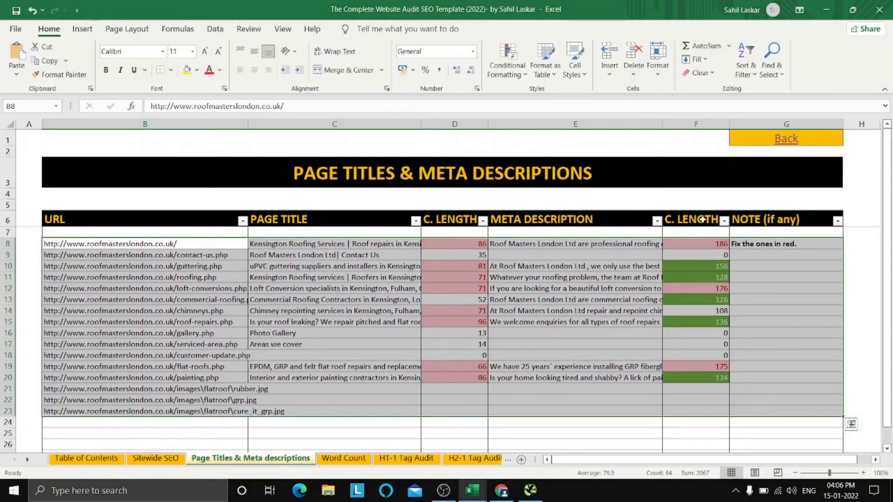
click(724, 221)
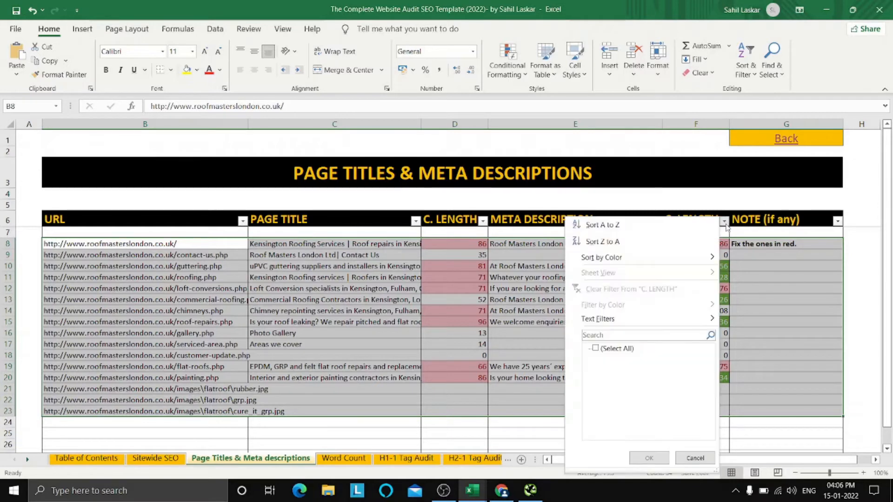
click(624, 241)
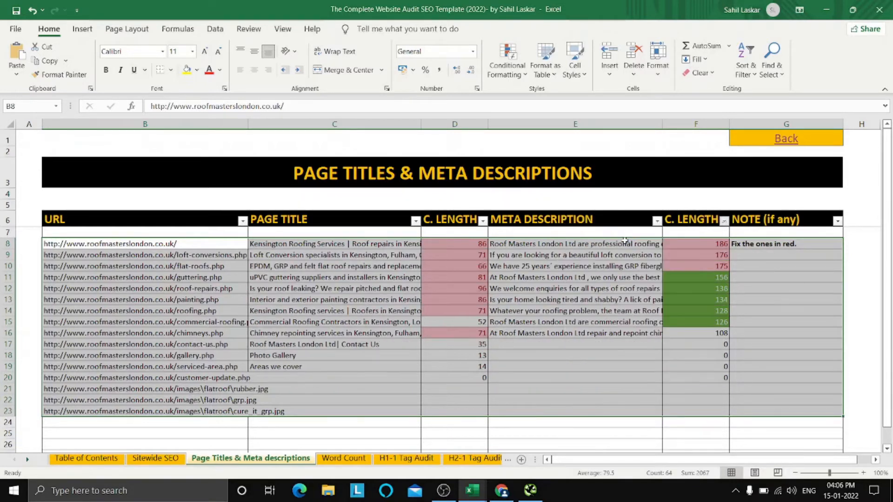
click(639, 368)
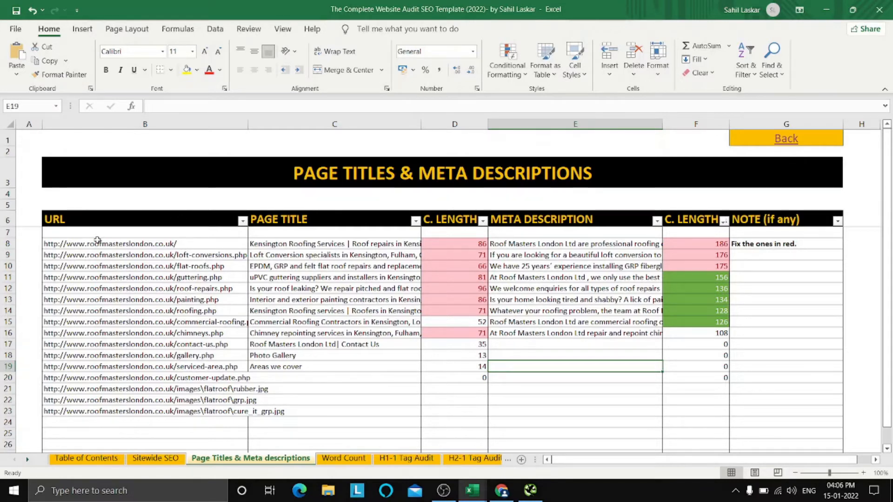
key(ctrl+z)
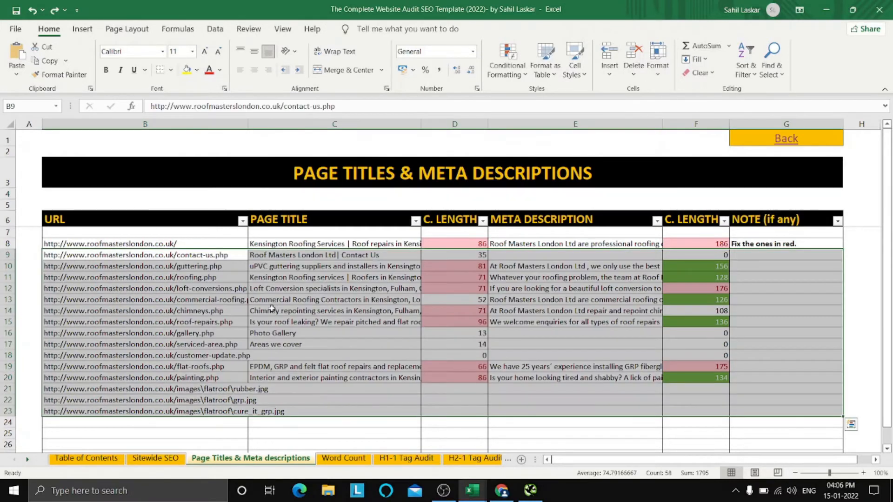
click(668, 422)
click(578, 406)
click(787, 377)
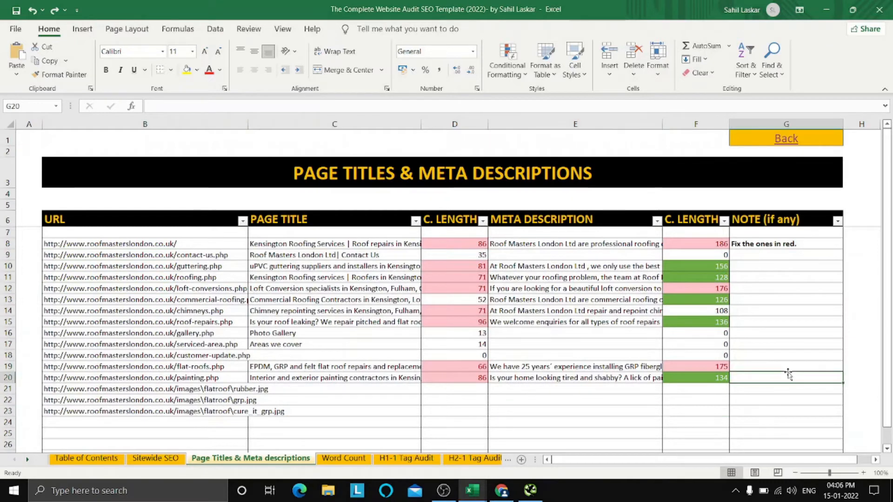
- Return to the table of contents and enter "yes" as the check status of the Page Titles & Meta Descriptions report
click(787, 140)
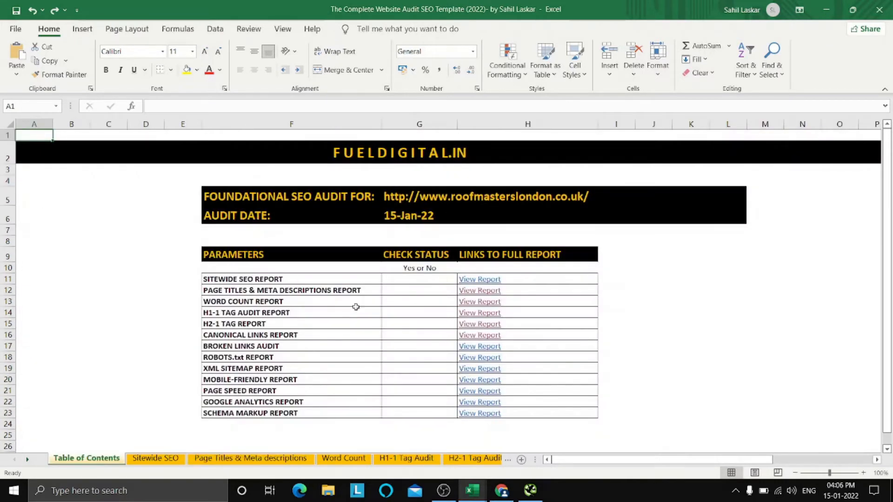
click(420, 288)
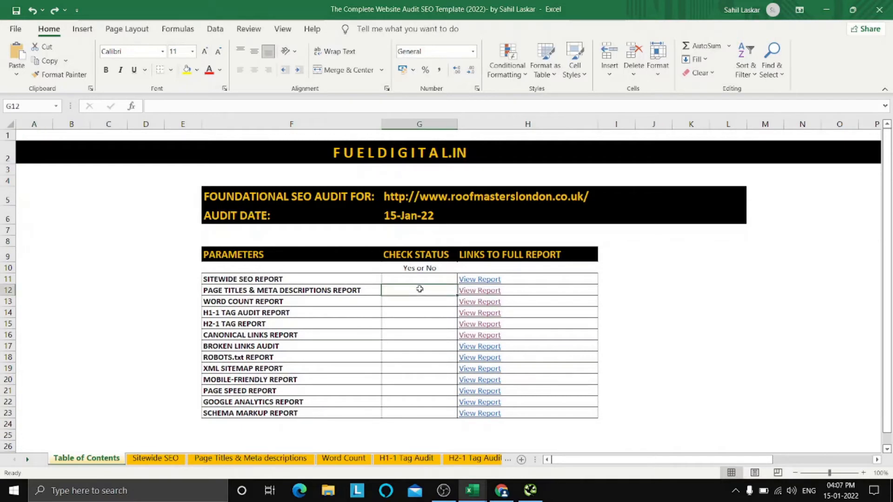
text(yes)
key(BackSpace)
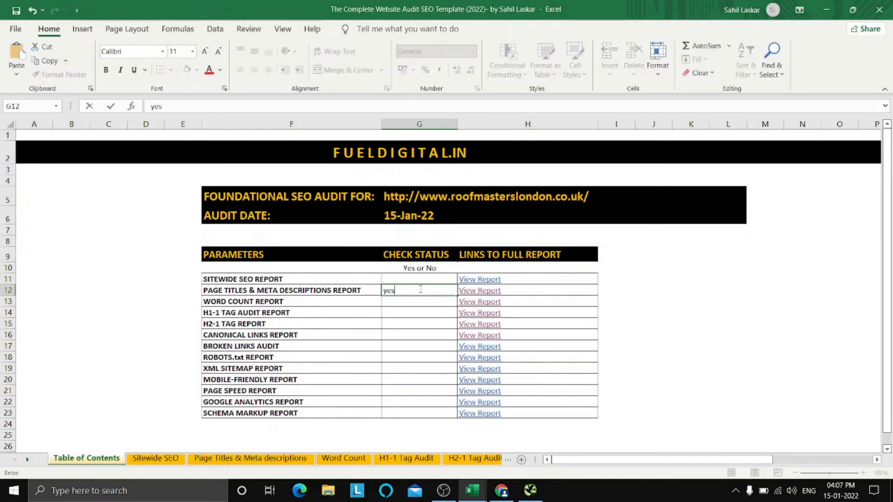
click(406, 301)
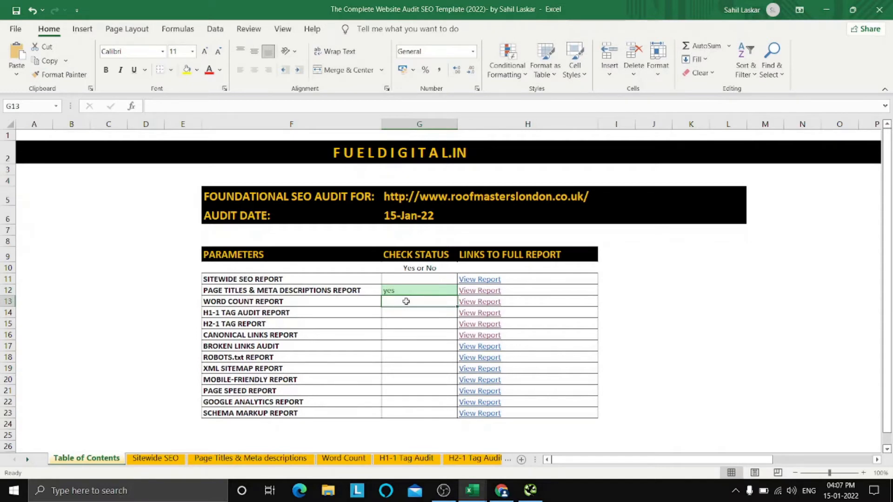
click(405, 314)
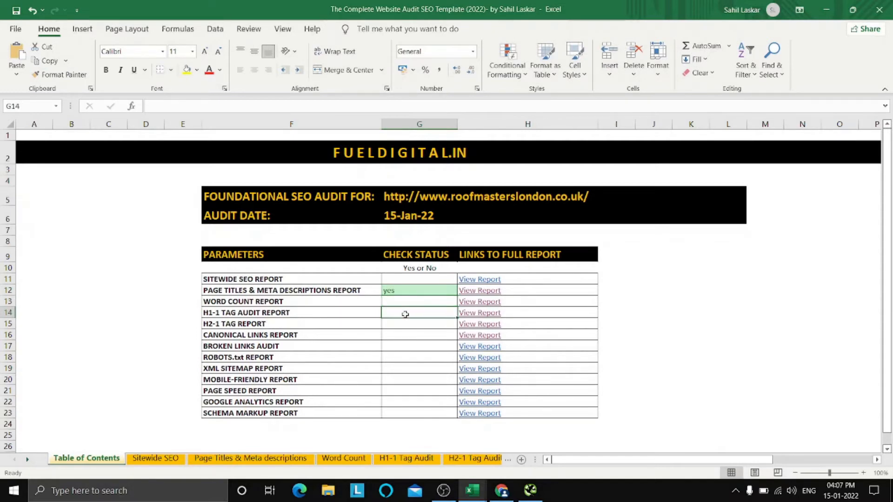
click(411, 303)
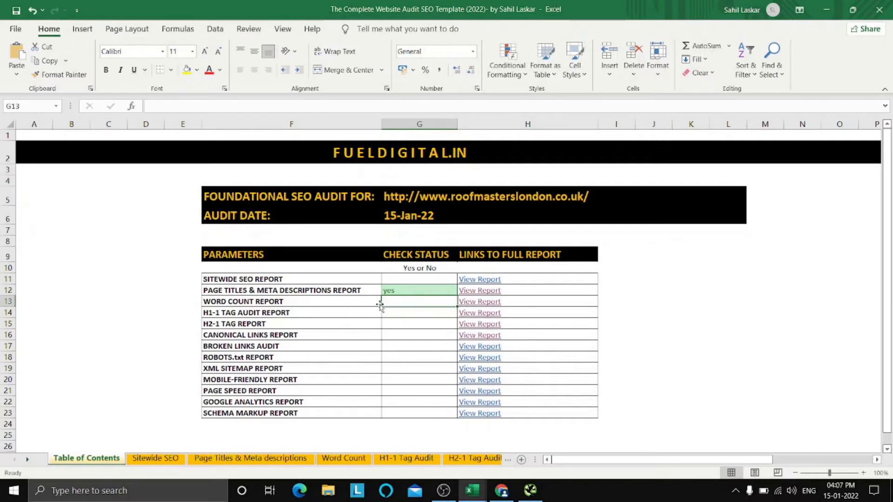
click(408, 314)
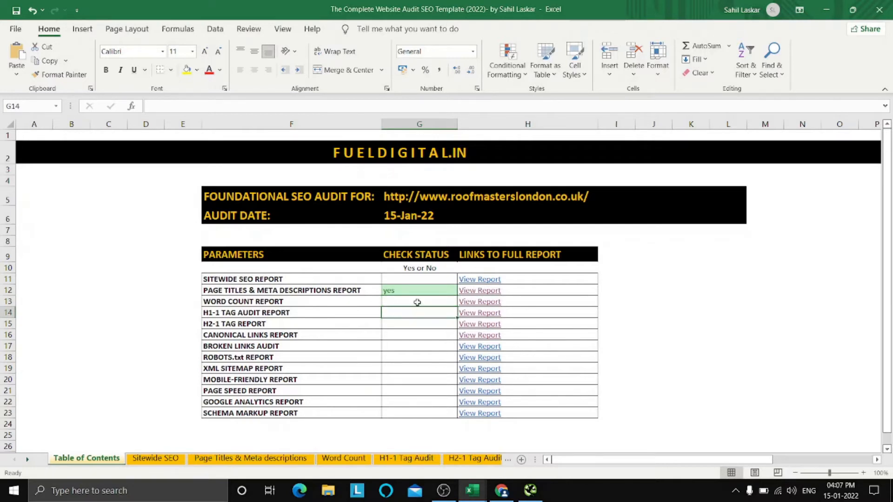
click(417, 302)
click(412, 314)
click(413, 303)
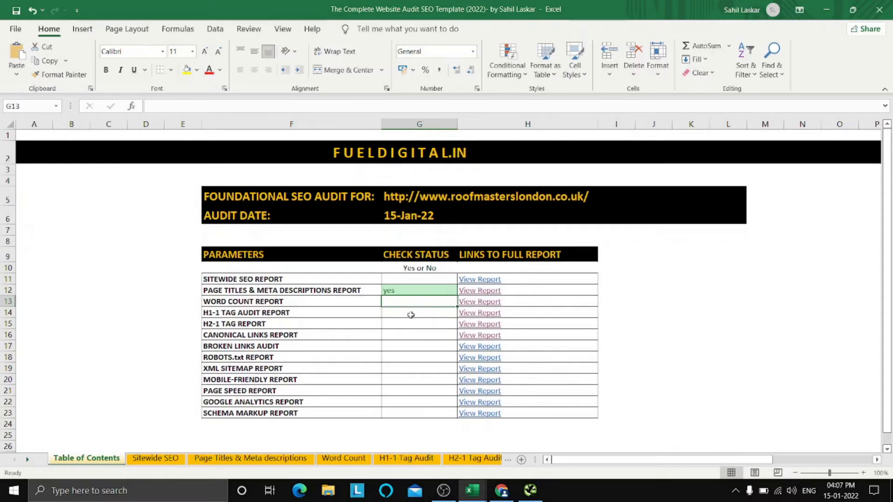
- Open the Word Count report from its table of contents link, and switch to Screaming Frog SEO Spider to show the Content data
click(474, 302)
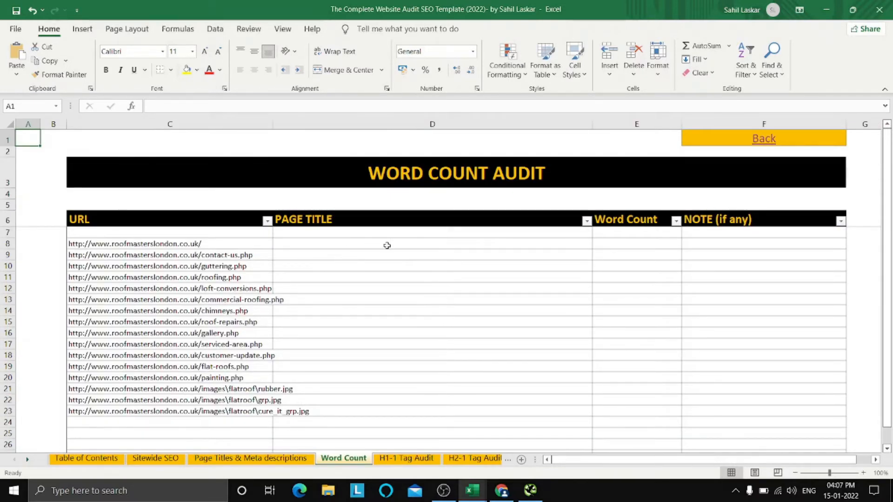
click(530, 489)
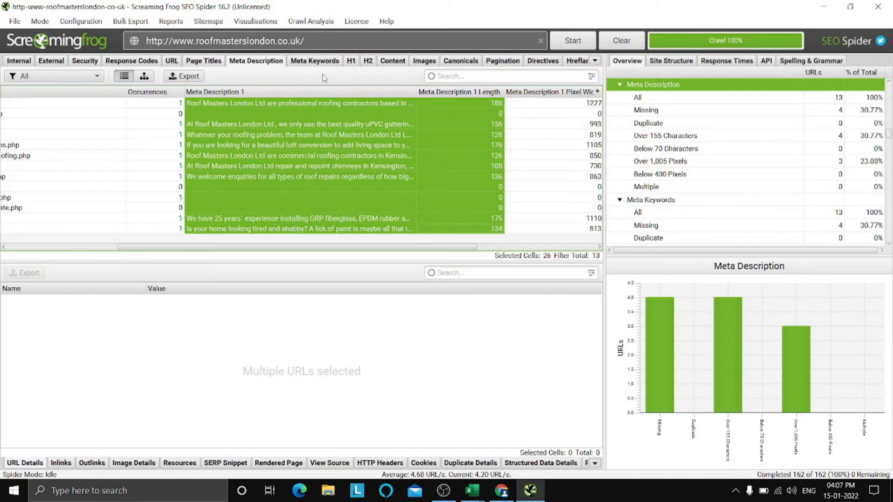
click(387, 65)
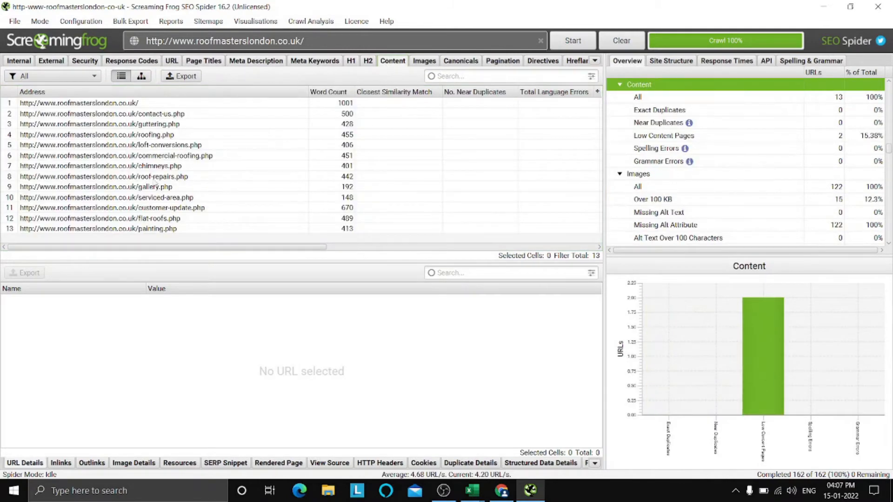
- Review the crawled page titles and title lengths, and switch back to the Word Count sheet in Excel
click(206, 64)
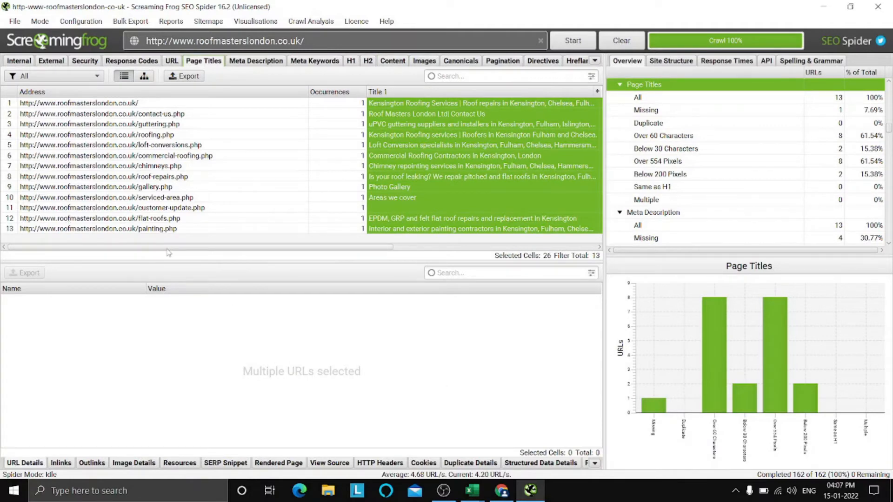
drag(179, 251, 286, 258)
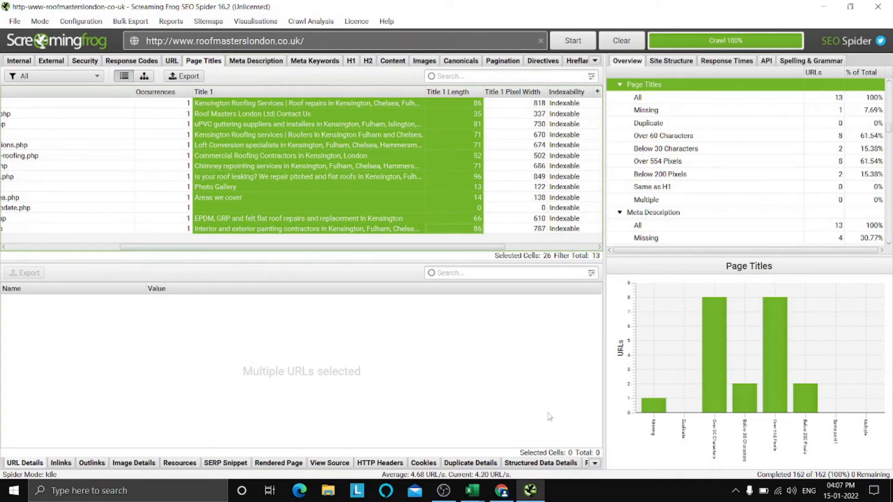
mouse_move(472, 490)
click(524, 442)
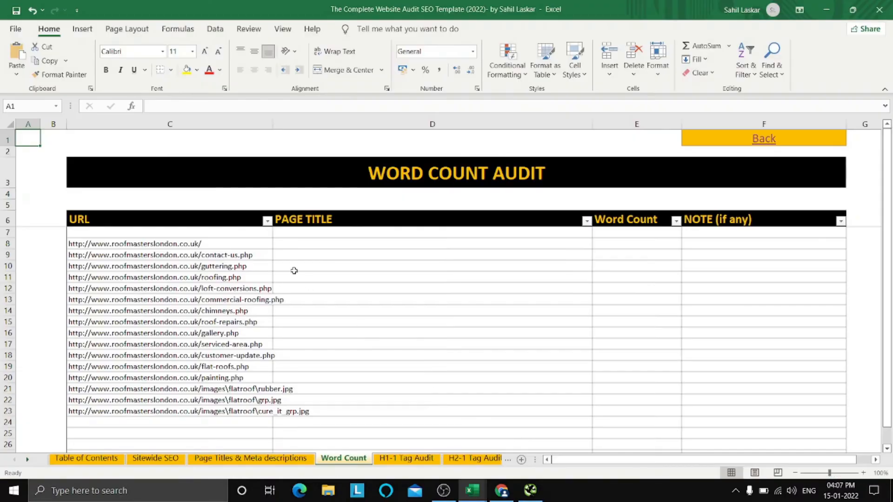
- Paste the copied page titles and lengths starting at cell D8, and clear the title lengths from E8:E20
click(334, 246)
text(Kensington Roofing Services | Roof repairs in Kensington, Chelsea, Fulham, Hammersmith	86 Roof Masters London Ltd| Contact Us	35 uPVC guttering suppliers and installers in Kensington, Fulham, Islington, Chelsea	81 Kensington Roofing services | Roofers in Kensington Fulham and Chelsea.	71 Loft Conversion specialists in Kensington, Fulham, Chelsea, Hammersmith	71 Commercial Roofing Contractors in Kensington, London	52 Chimney repointing services in Kensington, Fulham, Chelsea, Hammersmith	71 Is your roof leaking? We repair pitched and flat roofs in Kensington, Fulham, Islington, Chelsea	96 Photo Gallery	13 Areas we cover	14 	0 EPDM, GRP and felt flat roof repairs and replacement in Kensington	66 Interior and exterior painting contractors in Kensington, Fulham, Chelsea, Hammersmith	86)
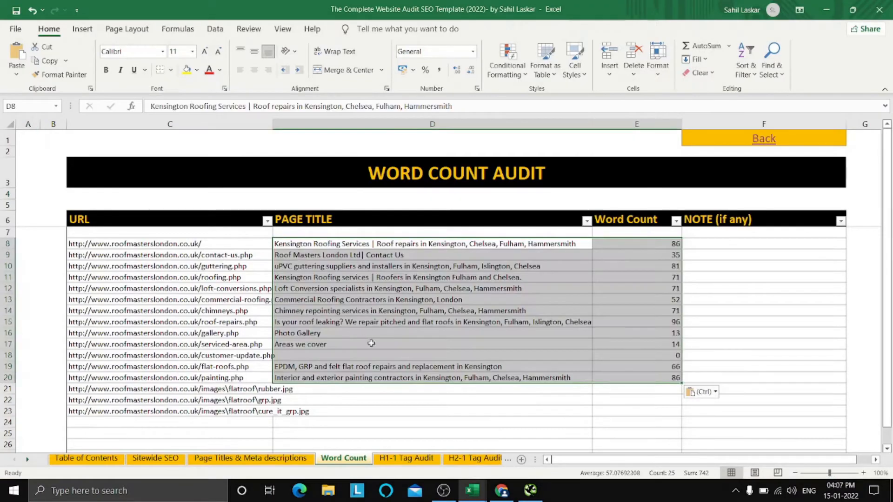
click(397, 402)
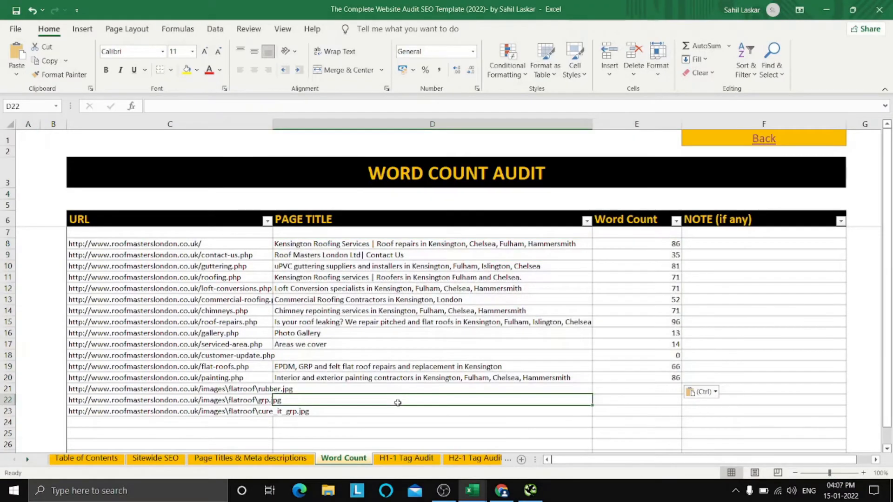
click(647, 244)
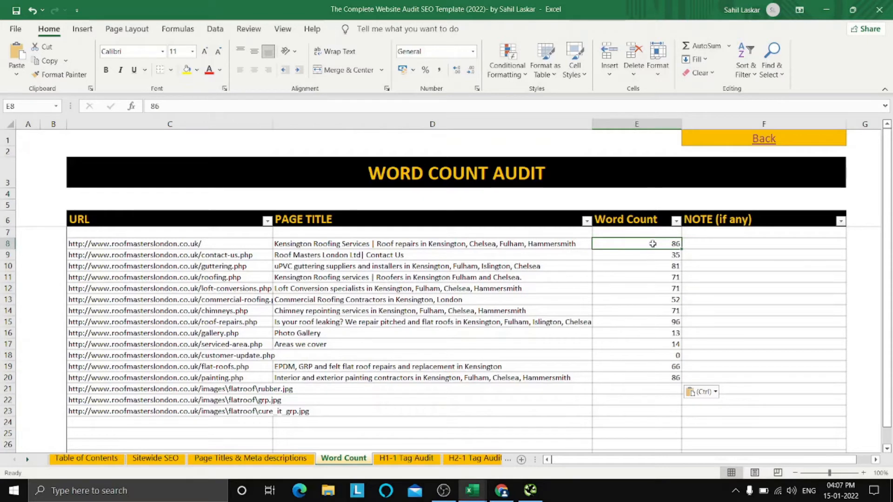
drag(652, 244, 675, 379)
key(Delete)
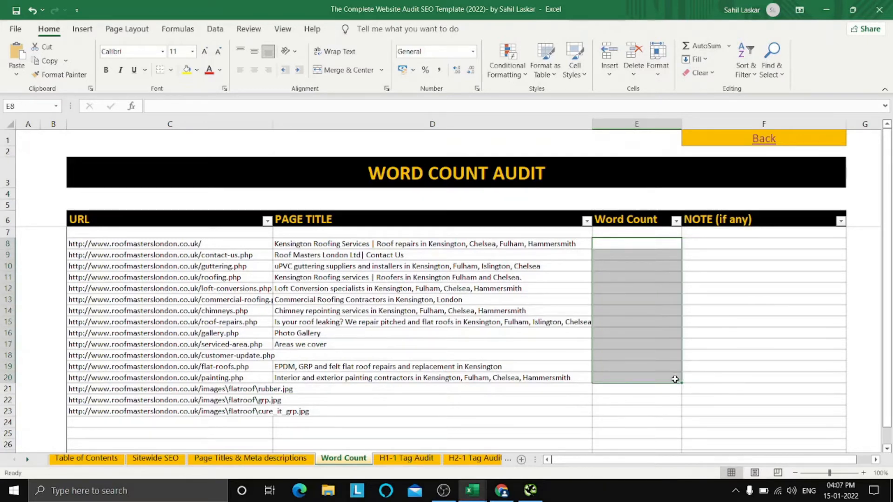
click(739, 333)
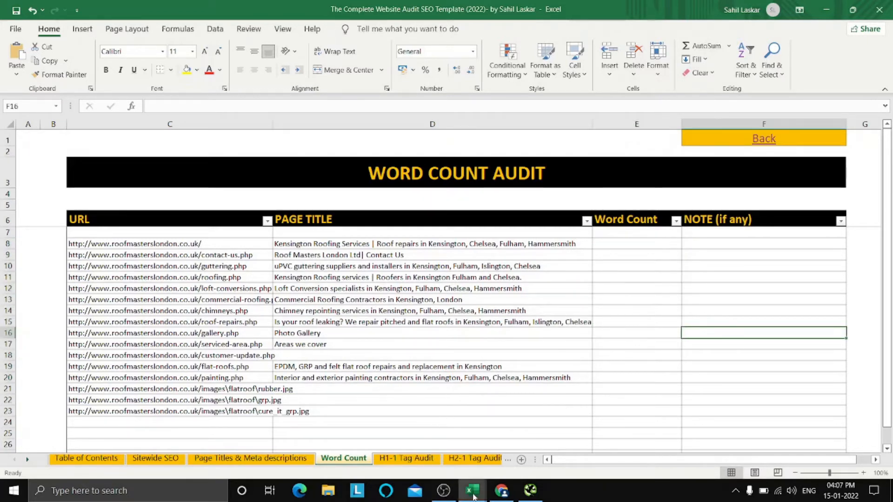
- Switch to Screaming Frog SEO Spider, show the Content data, and copy the Word Count values of all listed pages
mouse_move(530, 491)
click(523, 442)
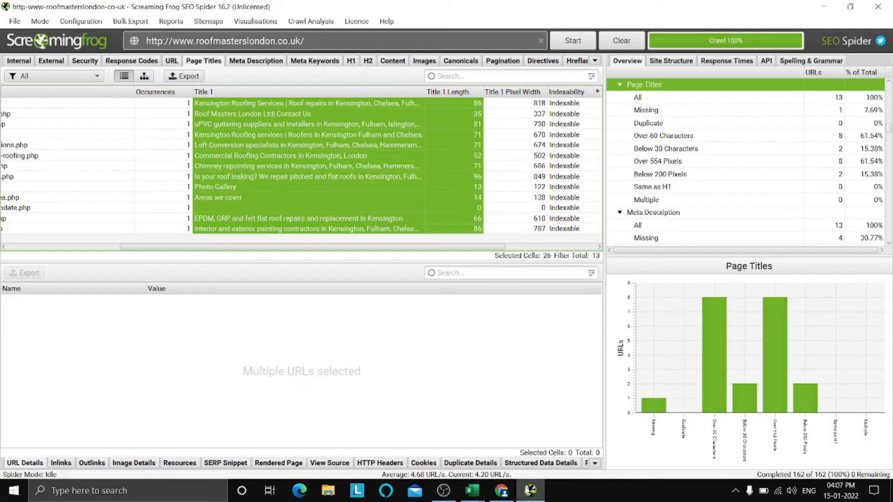
click(392, 61)
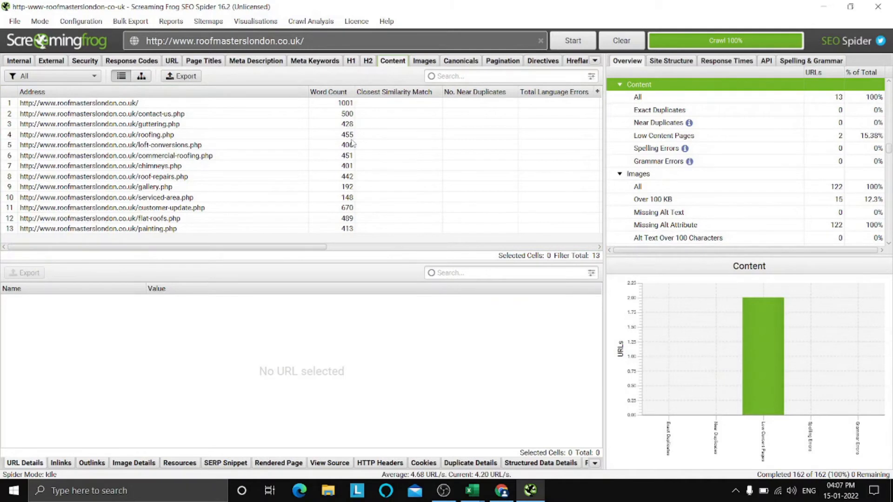
drag(341, 103, 344, 242)
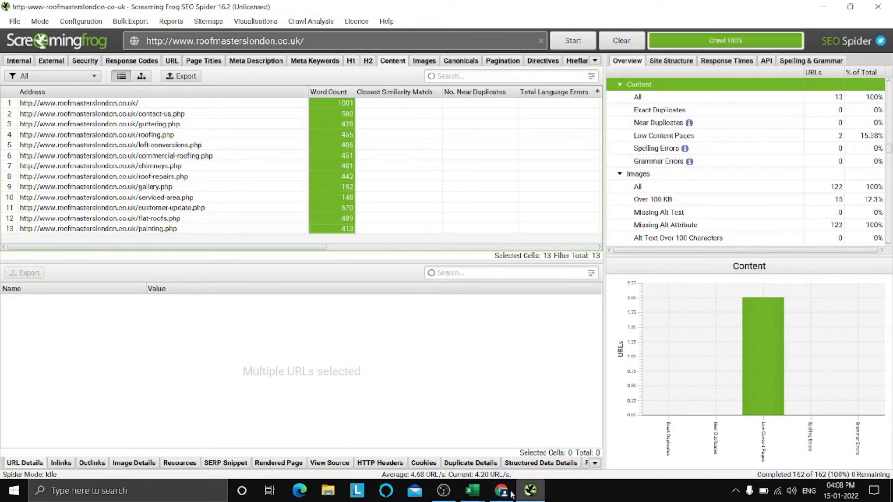
- Switch back to the Word Count sheet in Excel and paste the copied word counts starting at cell E8
mouse_move(472, 490)
click(532, 444)
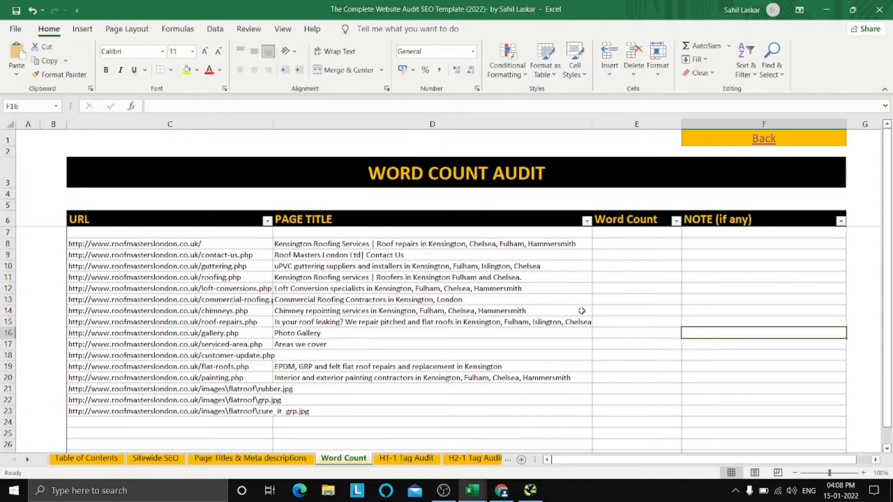
click(629, 242)
key(ctrl+v)
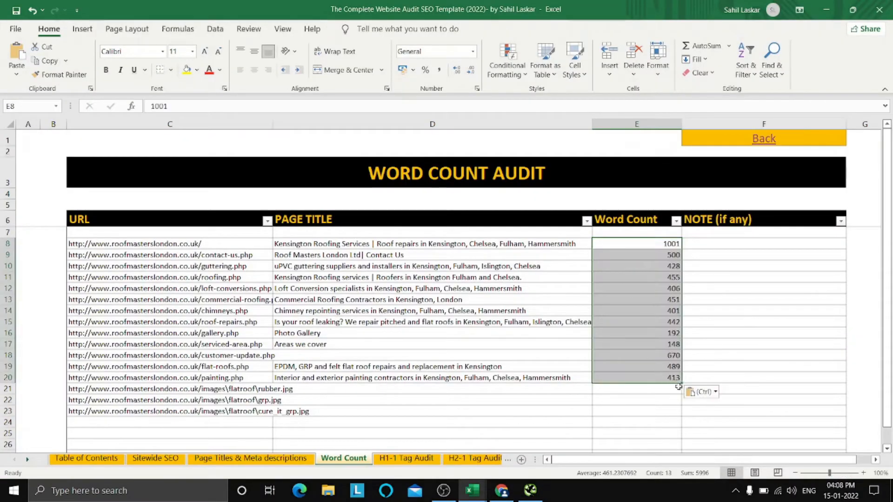
click(760, 346)
- Review the Word Count Audit table, including the image URL rows 21 to 23
scroll(528, 310, down, 1)
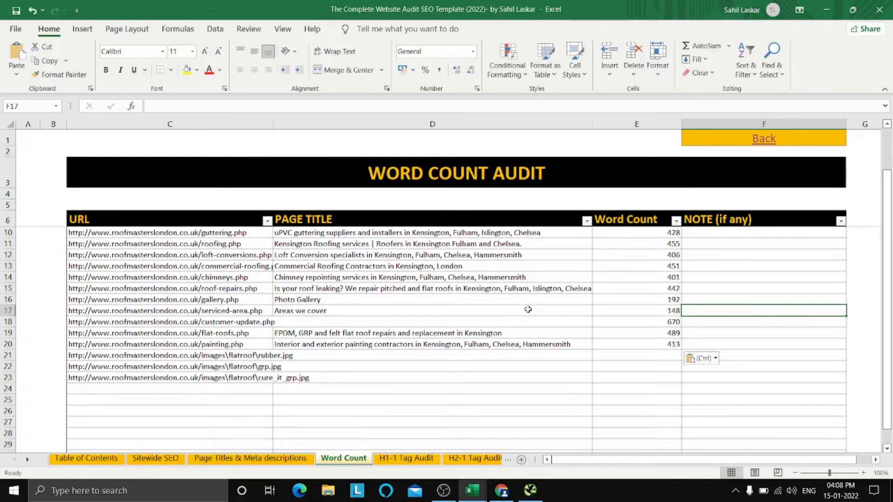
scroll(529, 309, up, 1)
click(761, 281)
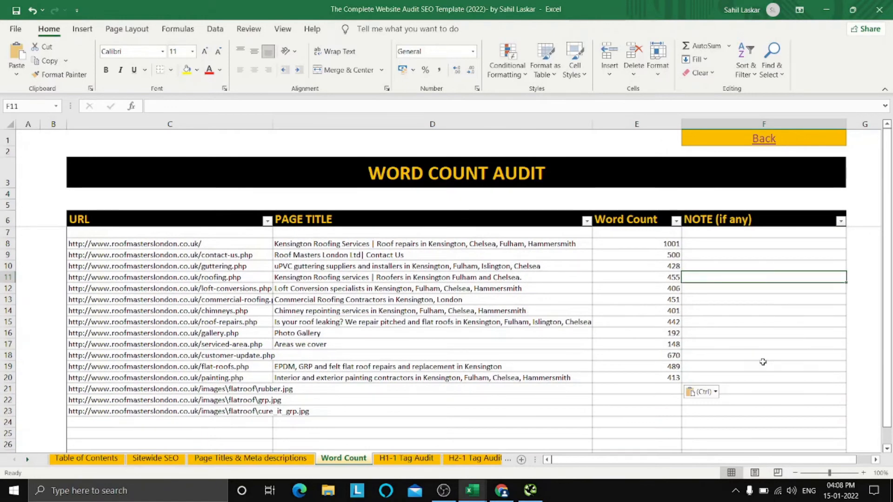
click(767, 375)
click(748, 404)
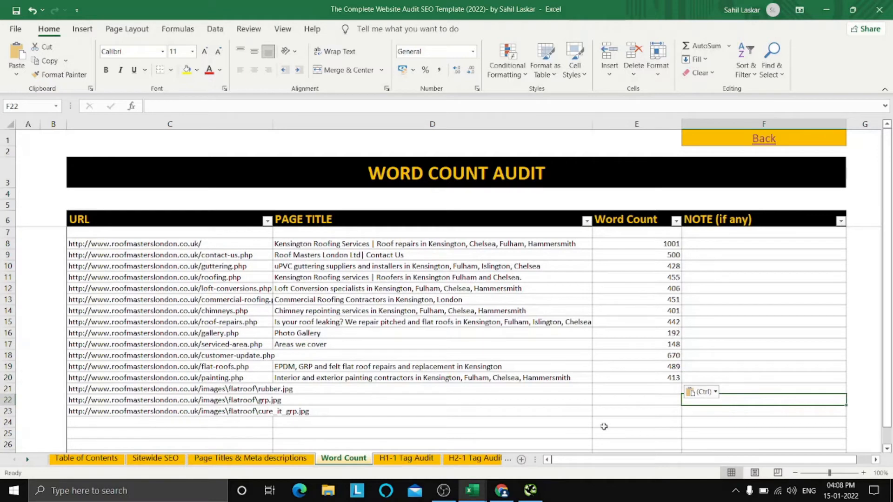
click(531, 412)
click(635, 409)
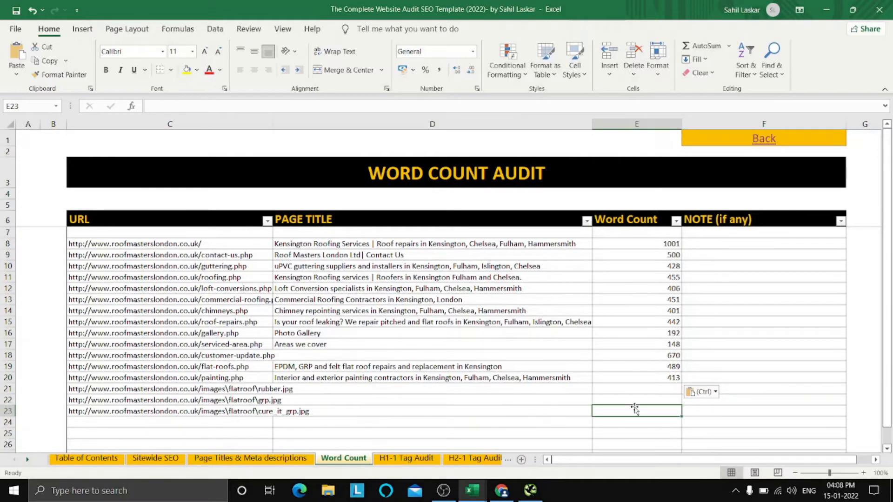
click(758, 420)
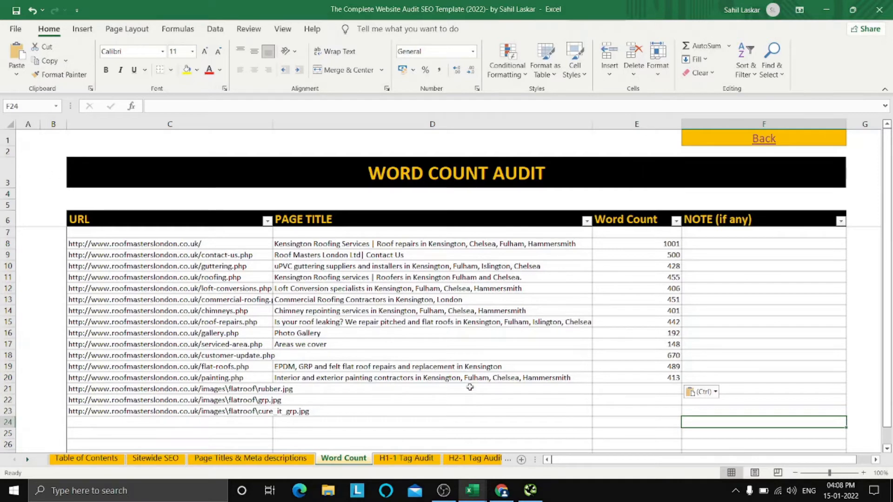
- Compare the word counts of the home and contact pages with those of the other pages in E10:E20
click(662, 244)
drag(661, 250, 666, 256)
click(756, 264)
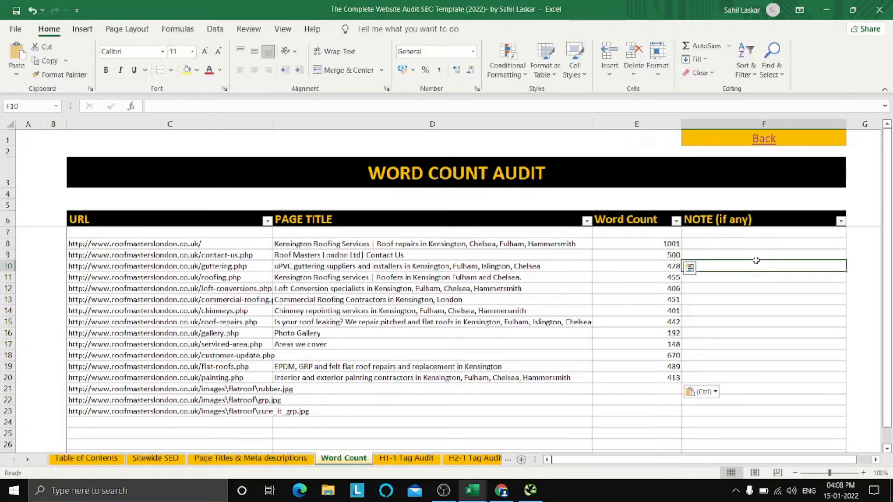
drag(650, 265, 651, 379)
click(740, 309)
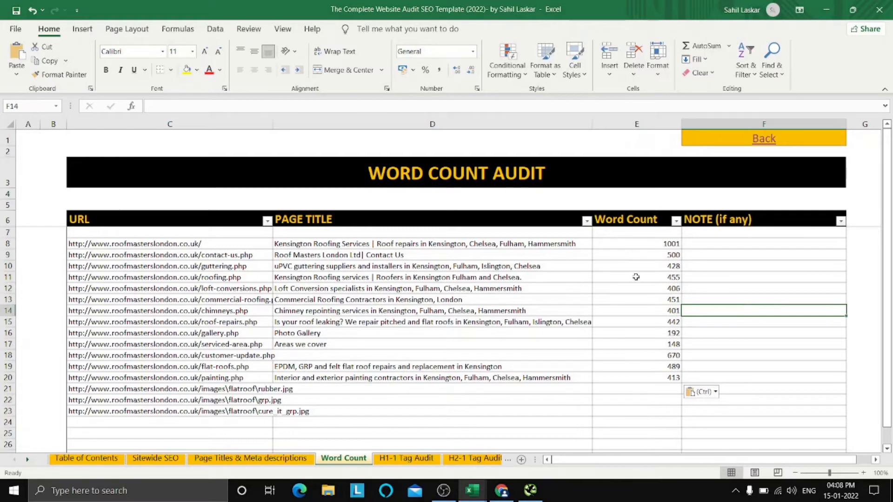
scroll(750, 314, down, 2)
scroll(751, 316, up, 2)
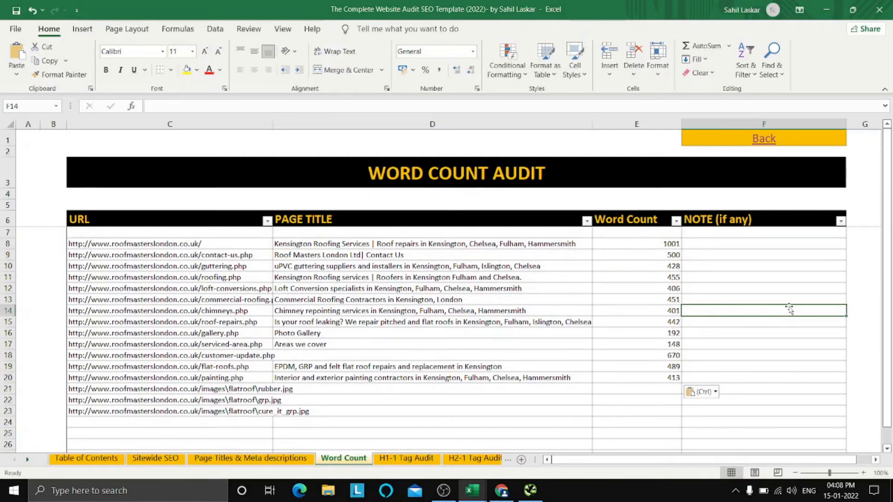
click(622, 414)
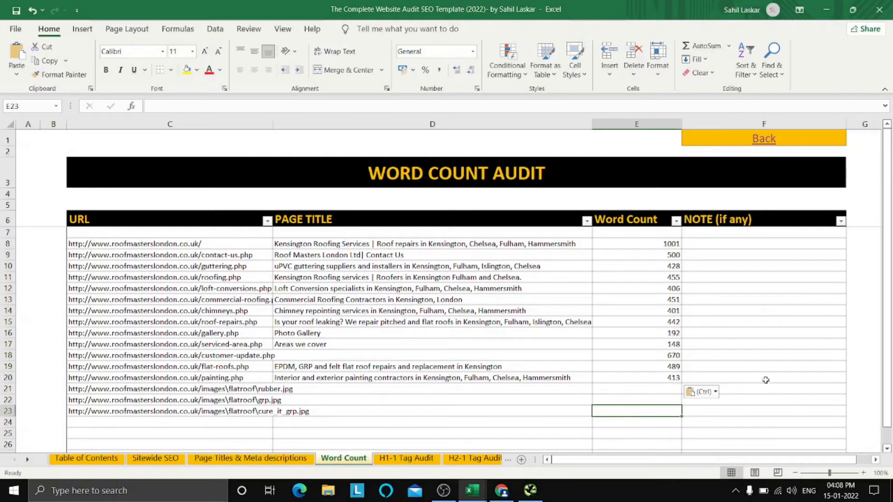
click(757, 426)
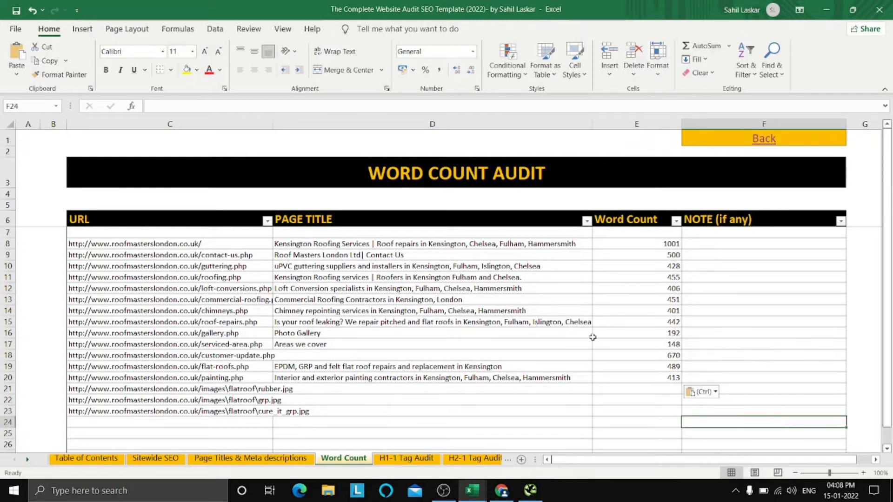
click(673, 323)
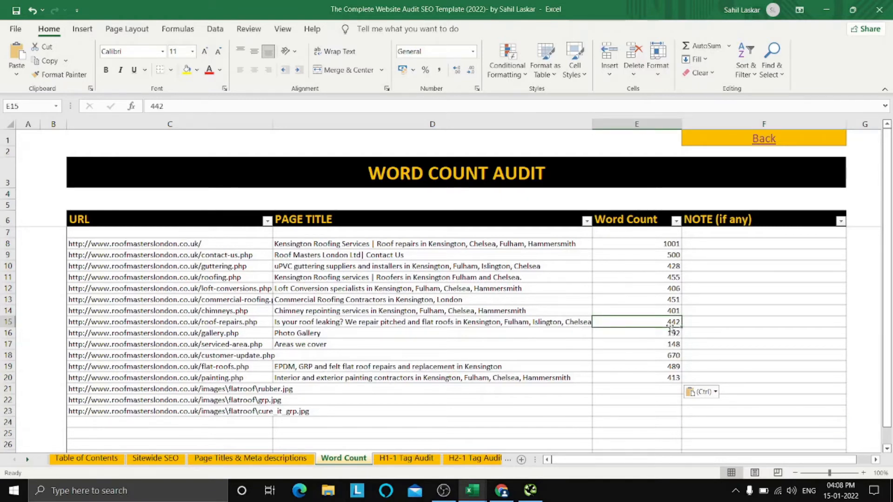
click(664, 310)
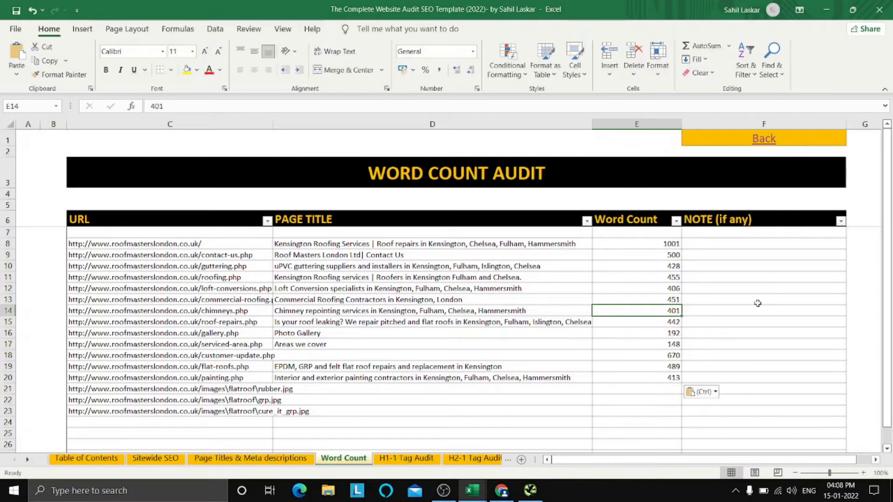
click(642, 277)
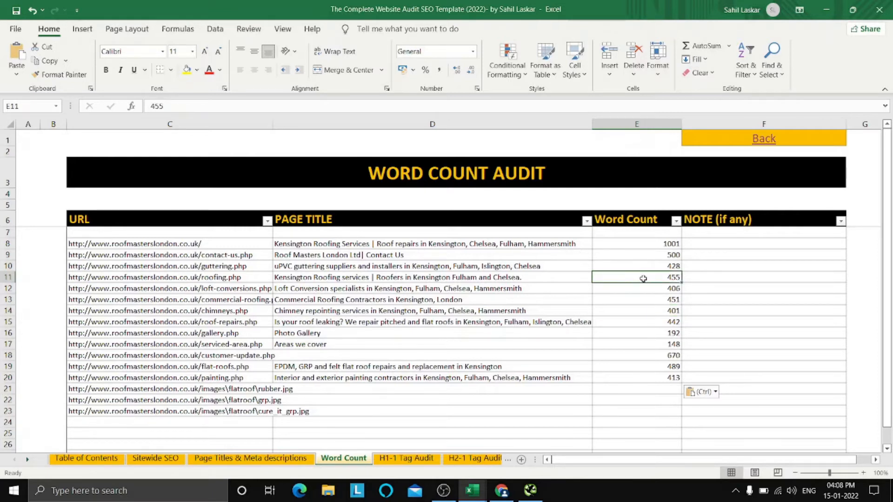
click(752, 296)
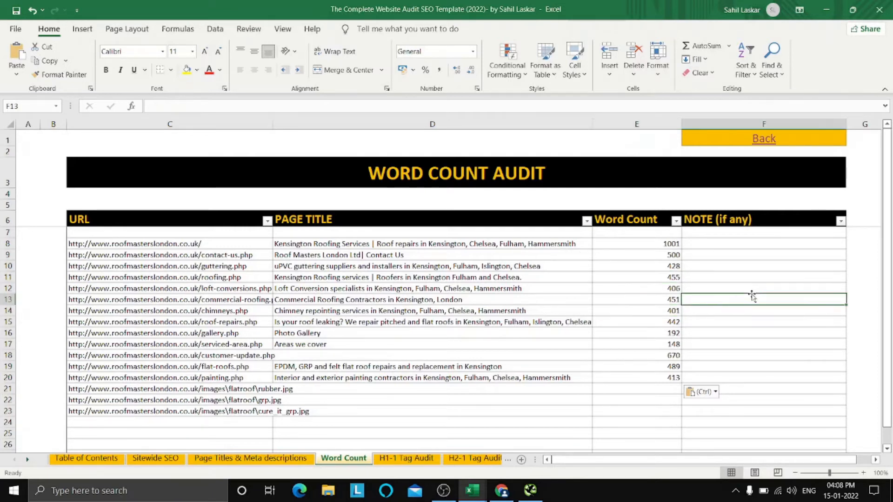
click(763, 353)
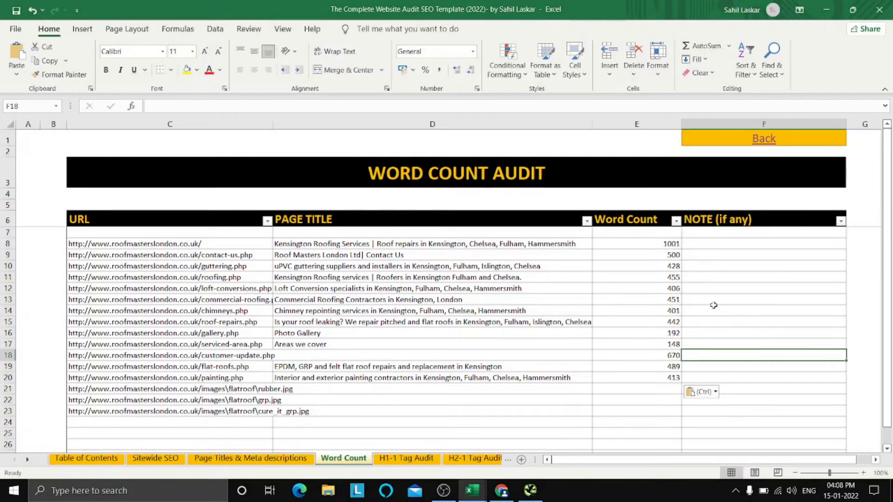
- Enter the note "Make the word count 500+ wherever possible." in cell F10 for the guttering page
click(708, 256)
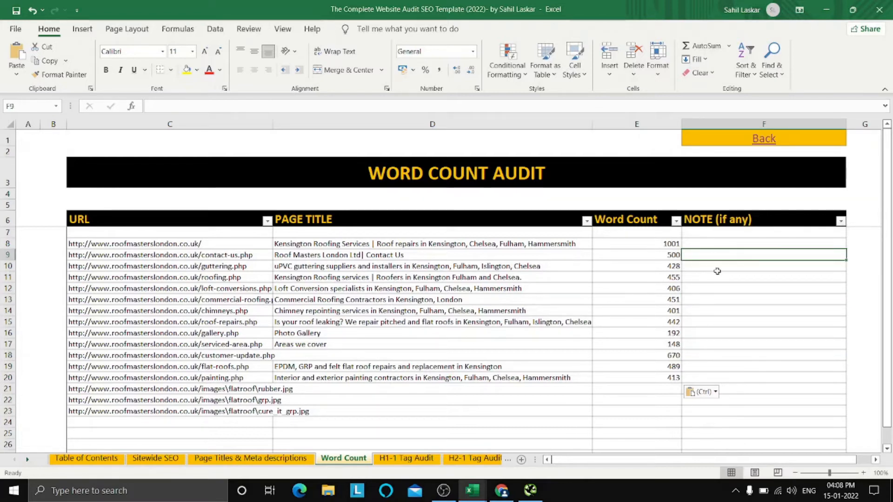
click(717, 269)
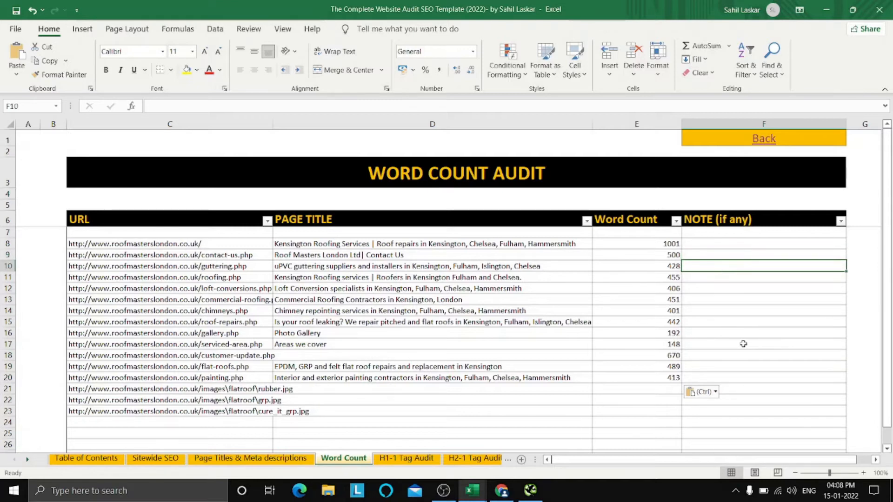
text(Make t)
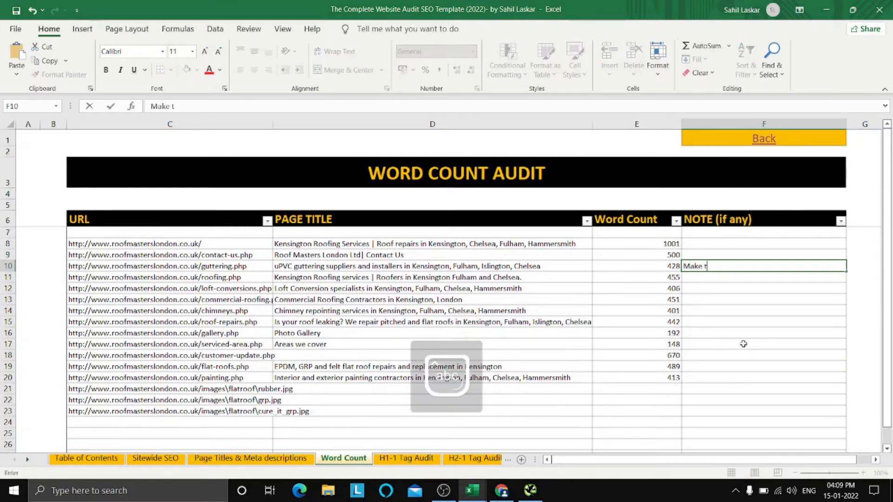
text(he word c)
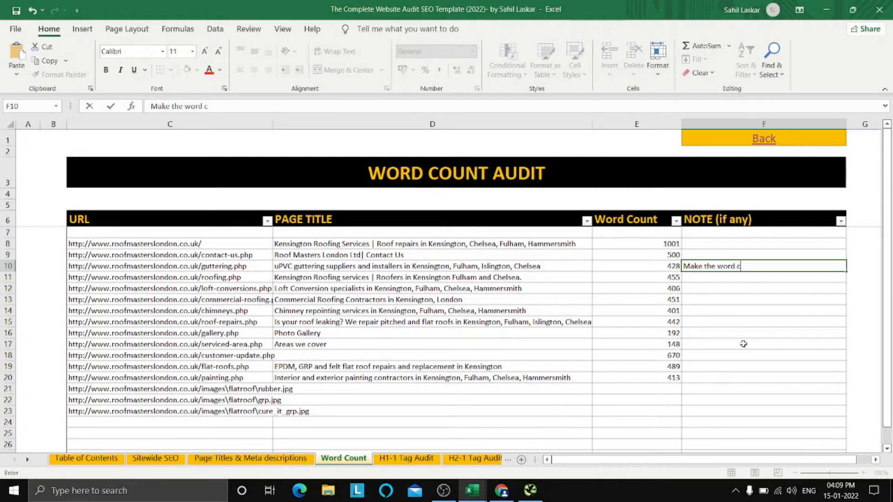
text(ount 500)
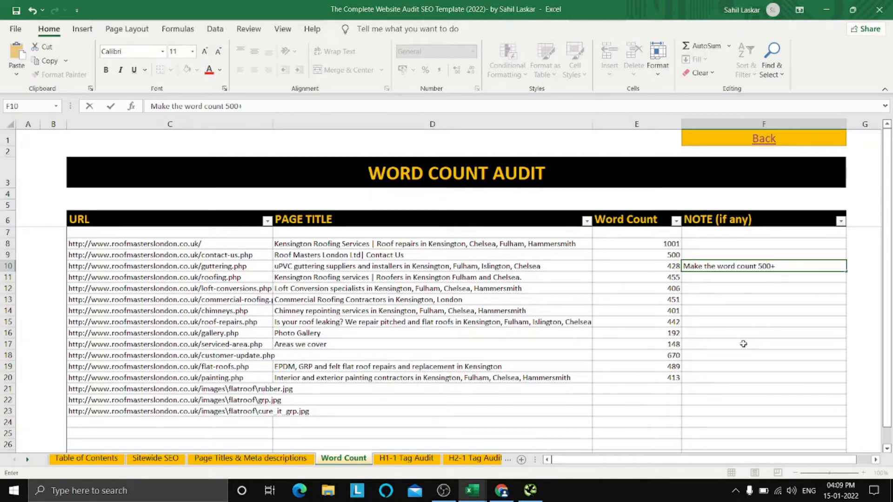
text(+ wh)
key(BackSpace)
key(BackSpace)
key(BackSpace)
text(wherever possible.)
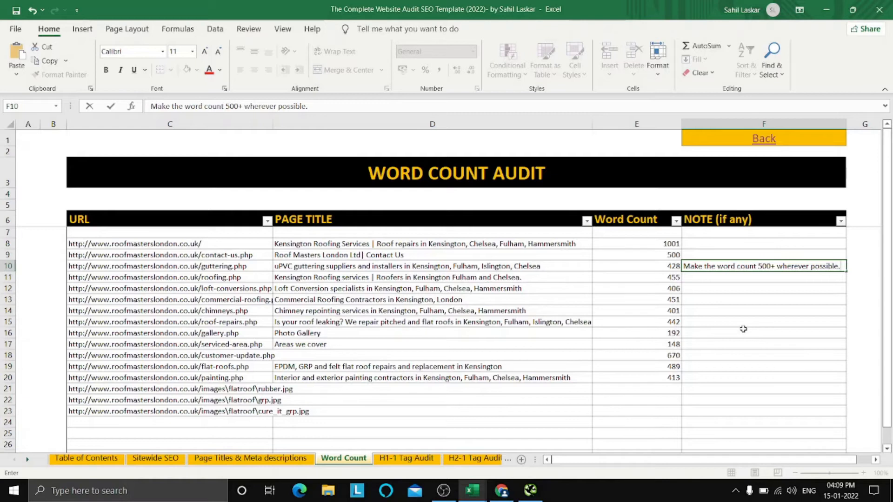
click(743, 328)
- Make the word count note in cell F10 bold
key(Up)
key(Up)
key(Up)
key(Up)
key(Up)
key(Up)
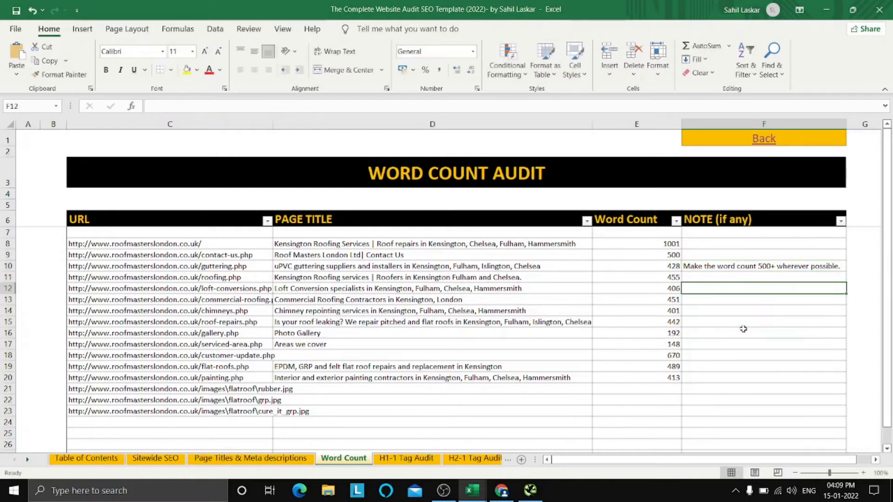
key(ctrl+b)
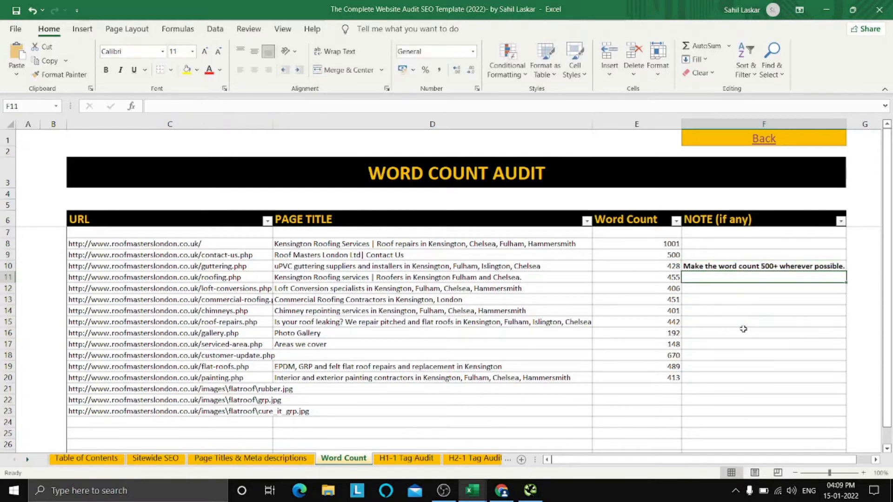
key(Down)
key(Down)
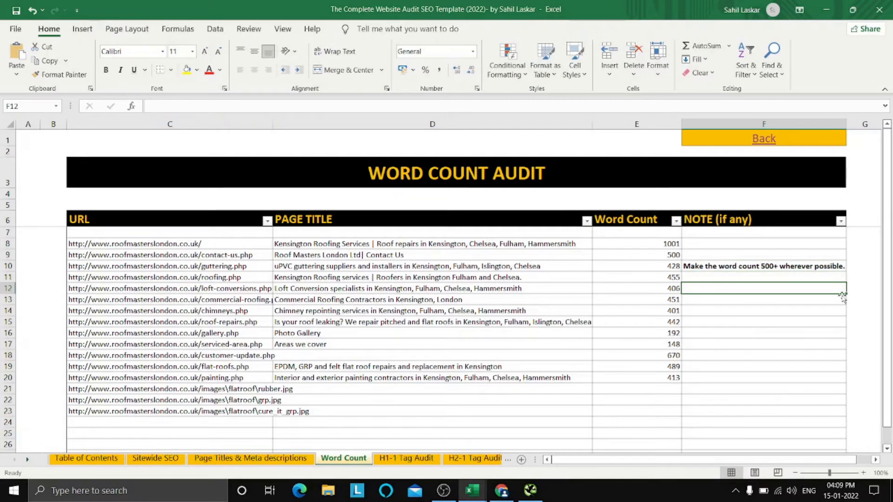
click(767, 355)
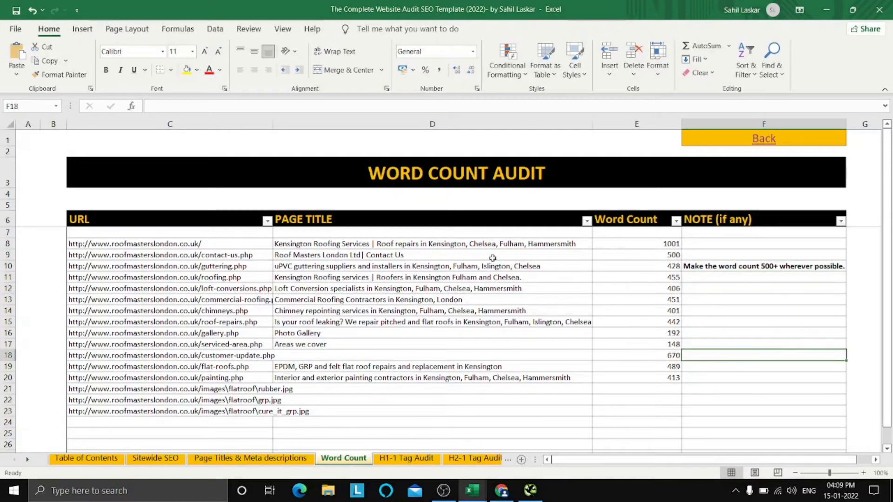
- Sort the Word Count Audit rows in ascending order of the Word Count column
click(530, 421)
click(745, 346)
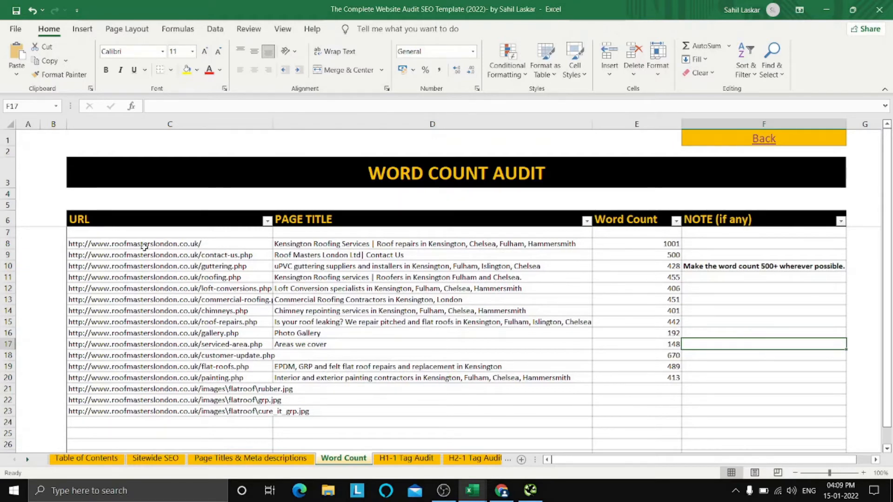
drag(131, 234, 793, 407)
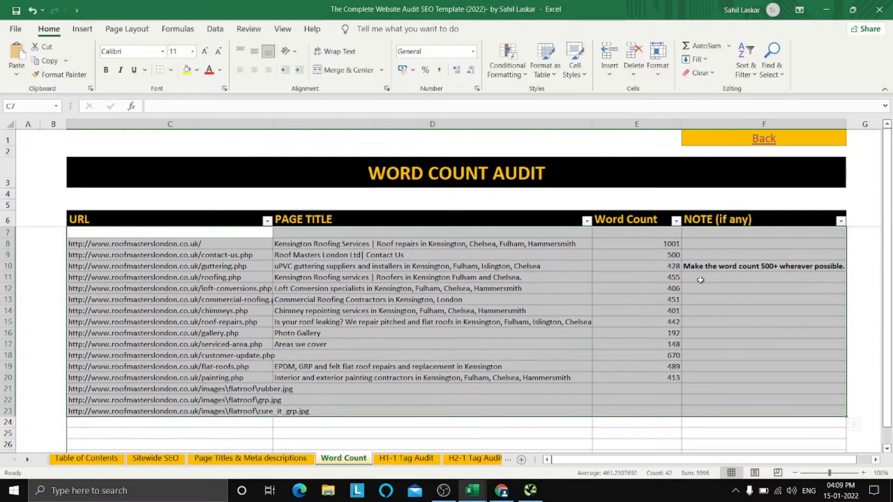
click(676, 221)
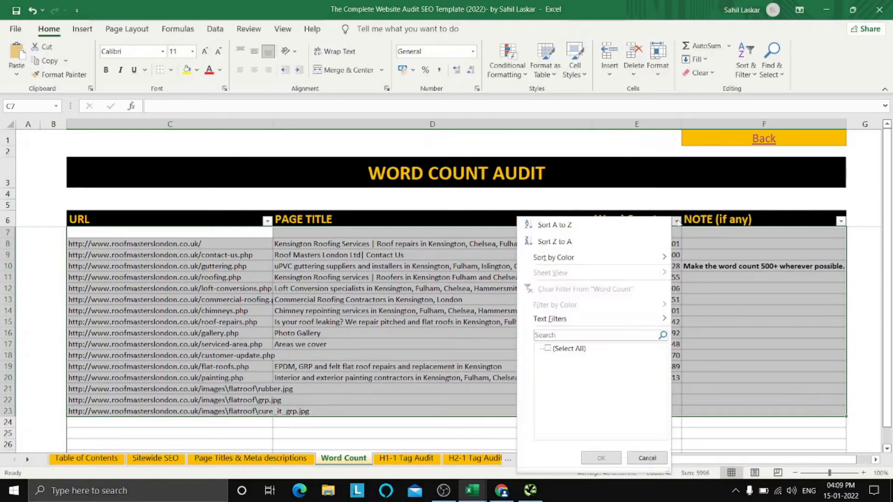
click(625, 226)
click(756, 343)
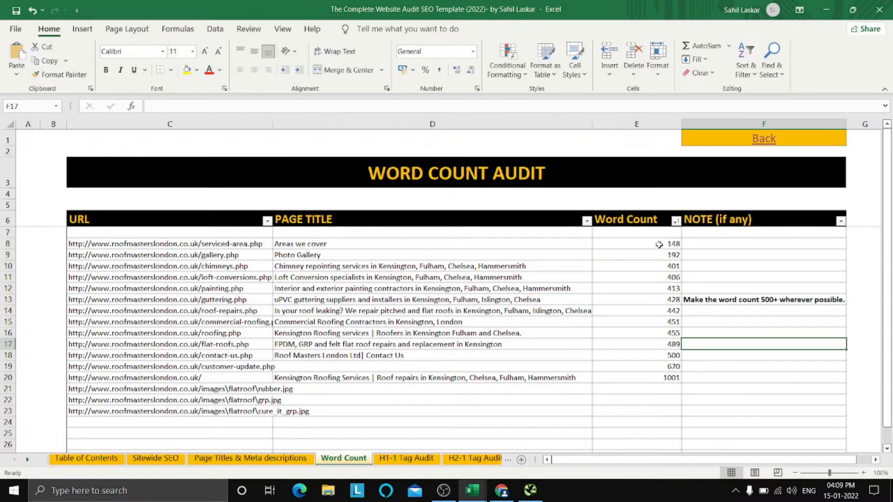
- Check the sorted counts in the Word Count column and undo the sort
drag(654, 245, 653, 378)
click(773, 432)
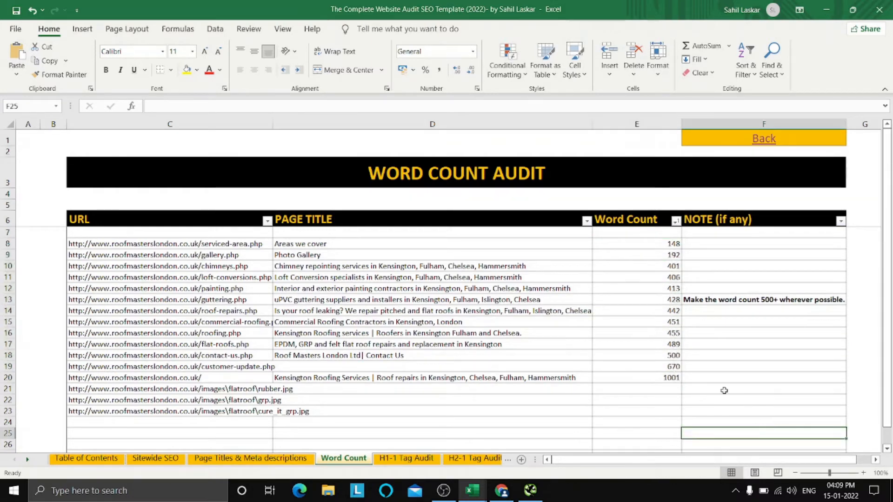
key(ctrl+z)
click(641, 368)
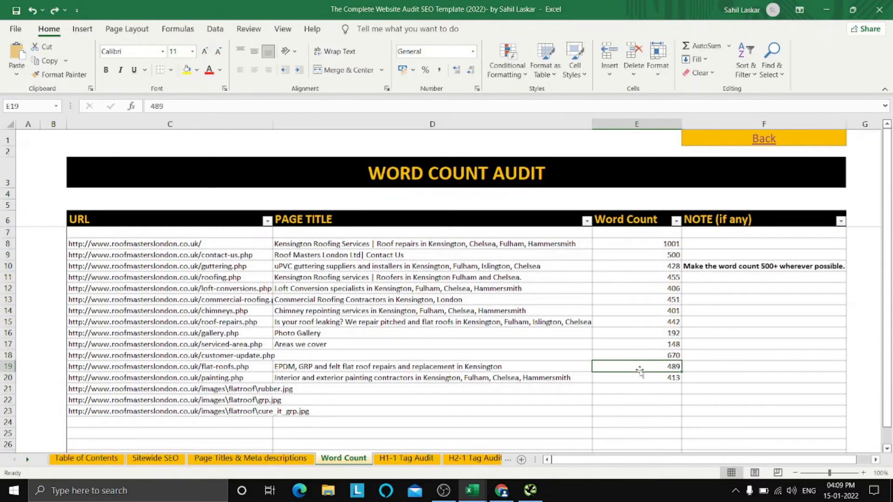
click(617, 414)
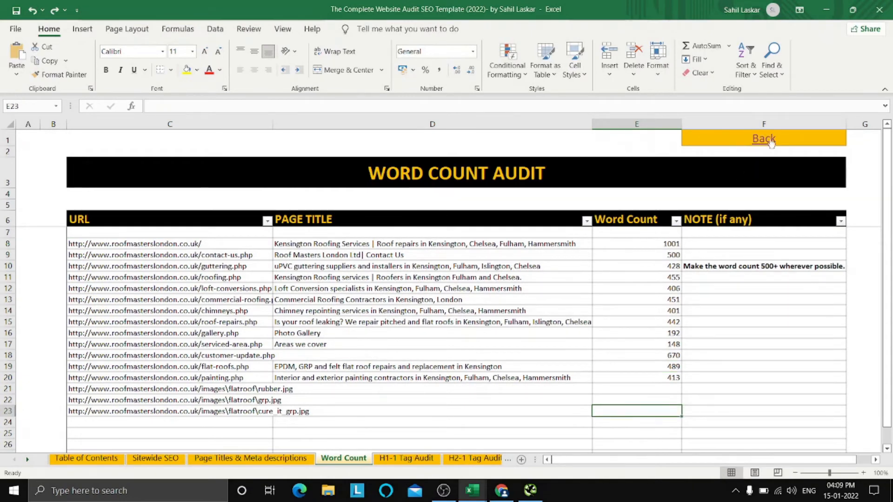
- Return to the Table of Contents sheet and reopen the Word Count report from its link
click(754, 141)
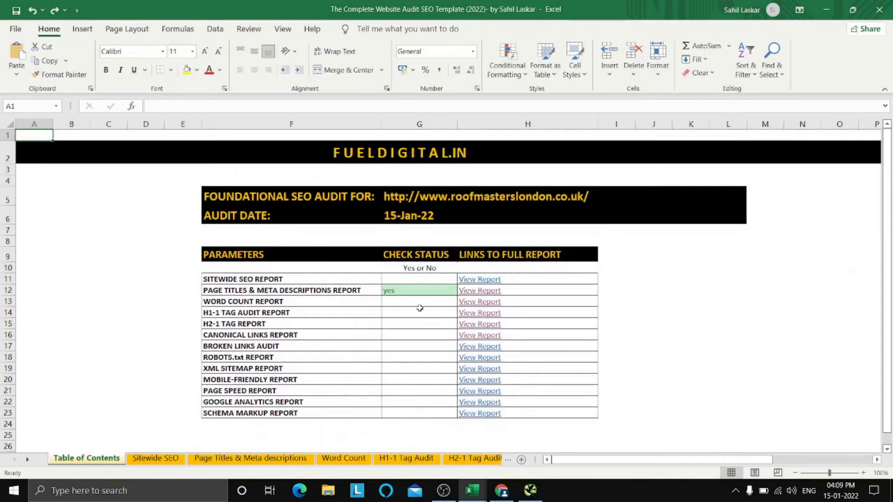
click(467, 302)
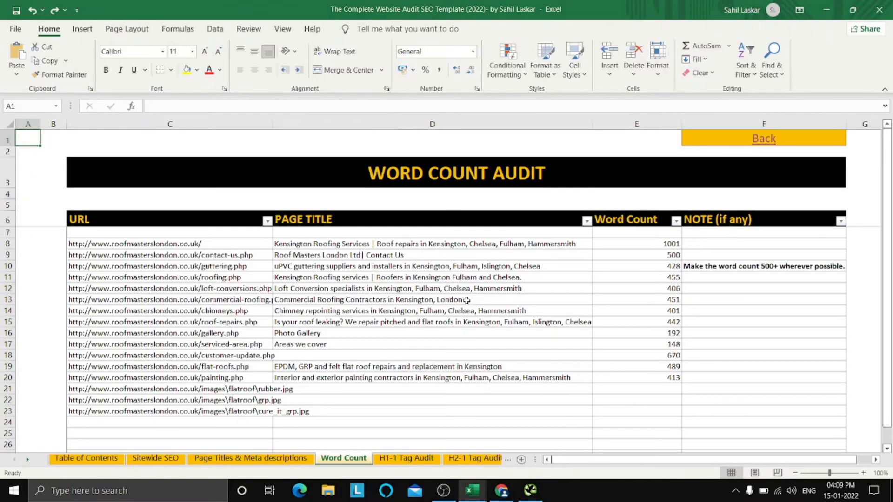
scroll(445, 334, down, 2)
scroll(445, 334, up, 2)
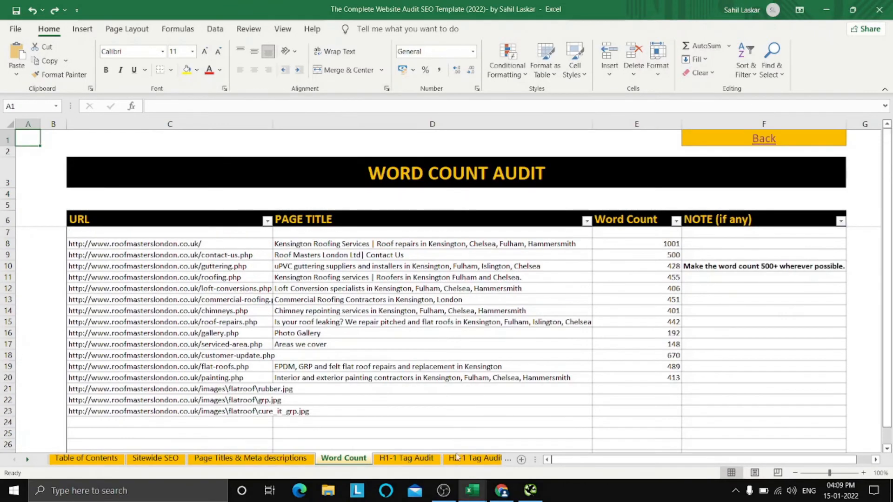
- Switch to the Roof Masters London SEO checklist workbook, review its on-page audit section, and return to the audit template
mouse_move(472, 491)
click(426, 435)
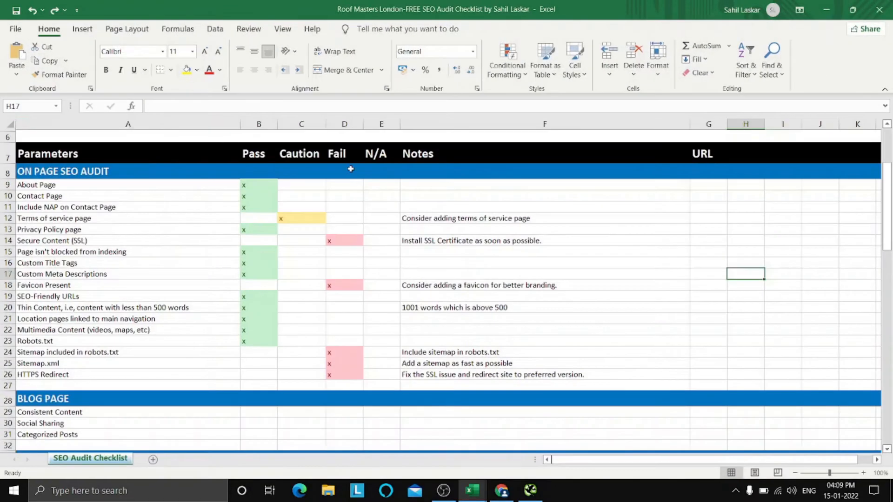
scroll(474, 255, up, 2)
scroll(523, 289, down, 1)
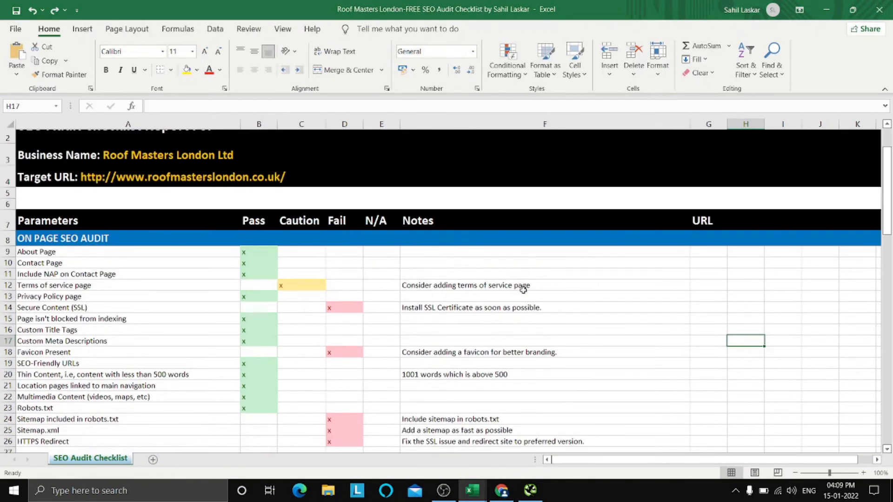
mouse_move(479, 486)
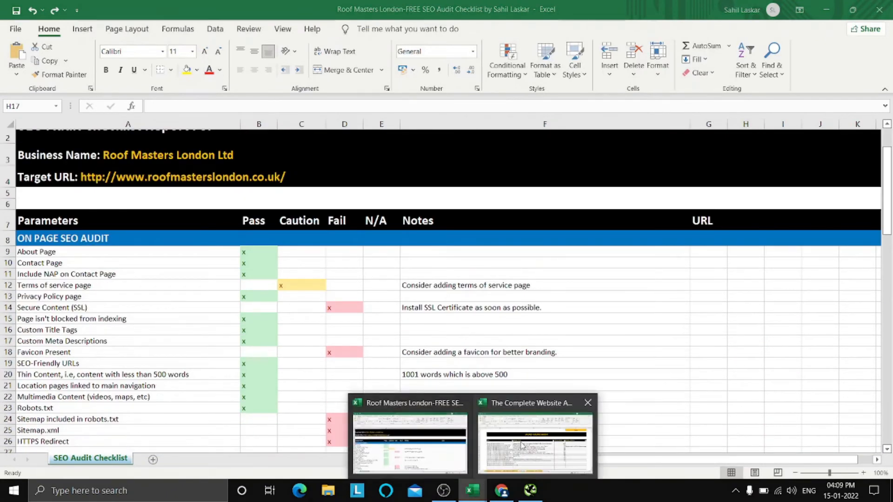
click(520, 442)
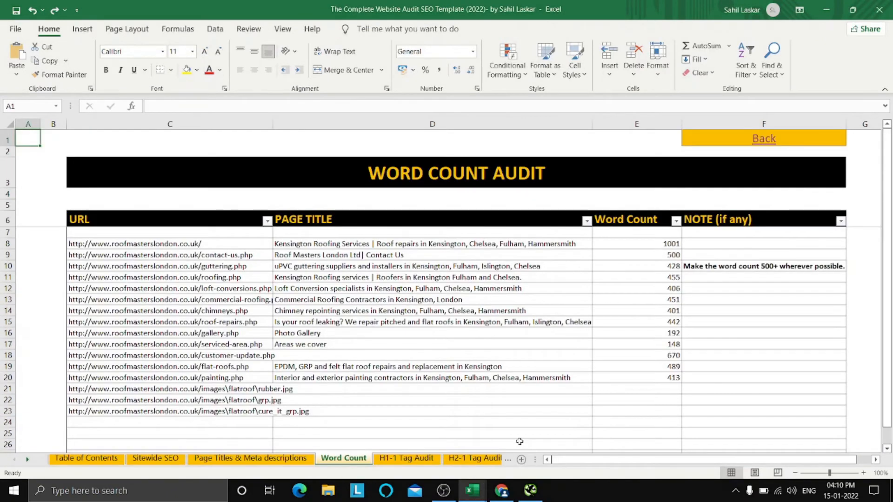
click(638, 405)
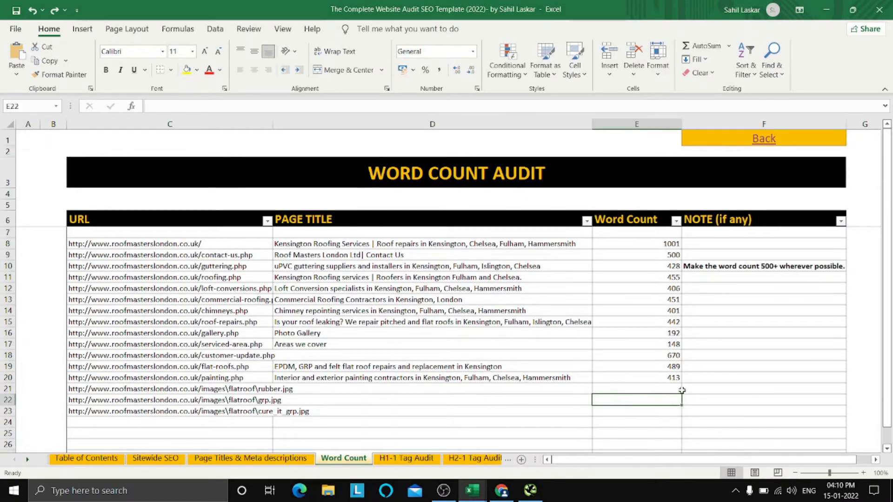
click(724, 378)
click(727, 410)
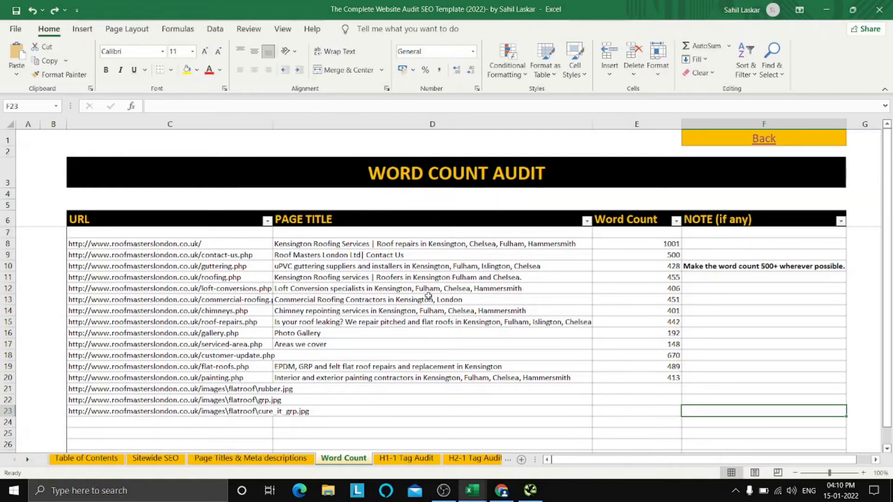
click(729, 356)
click(743, 421)
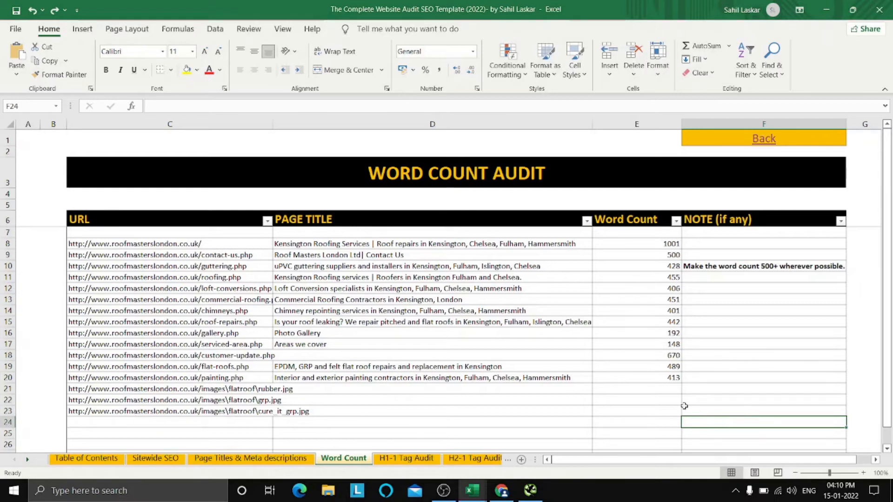
click(646, 403)
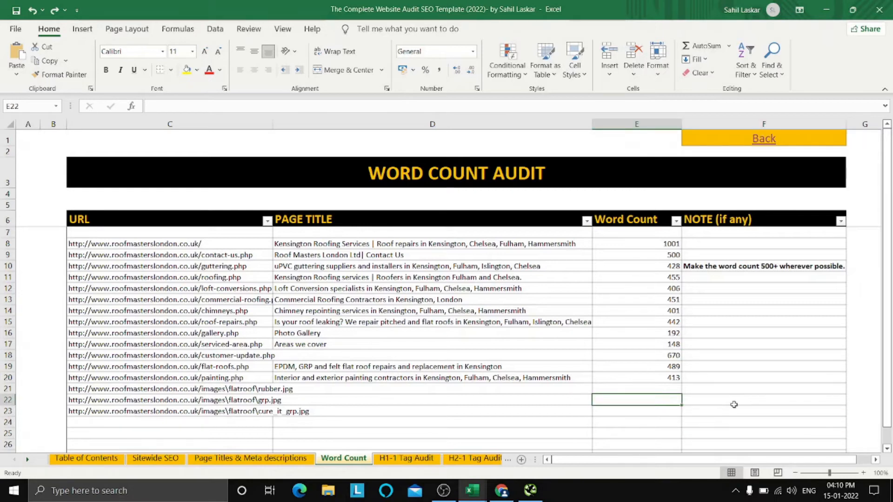
click(734, 405)
click(726, 414)
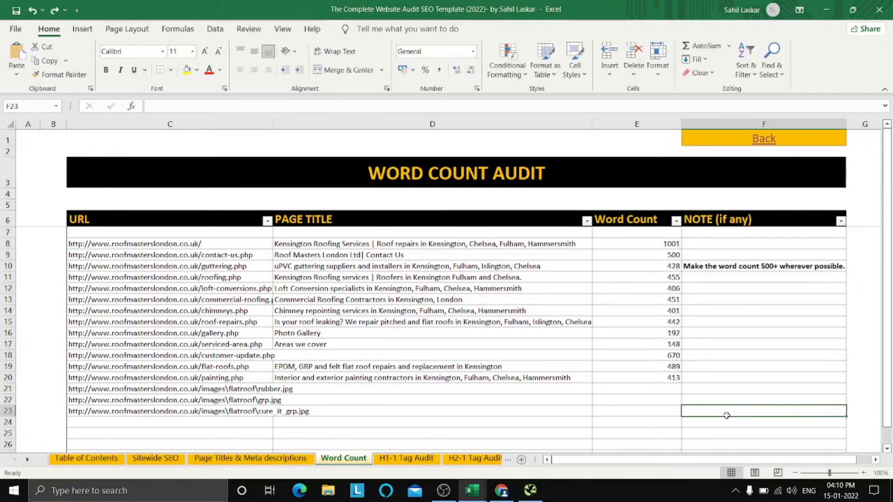
click(650, 402)
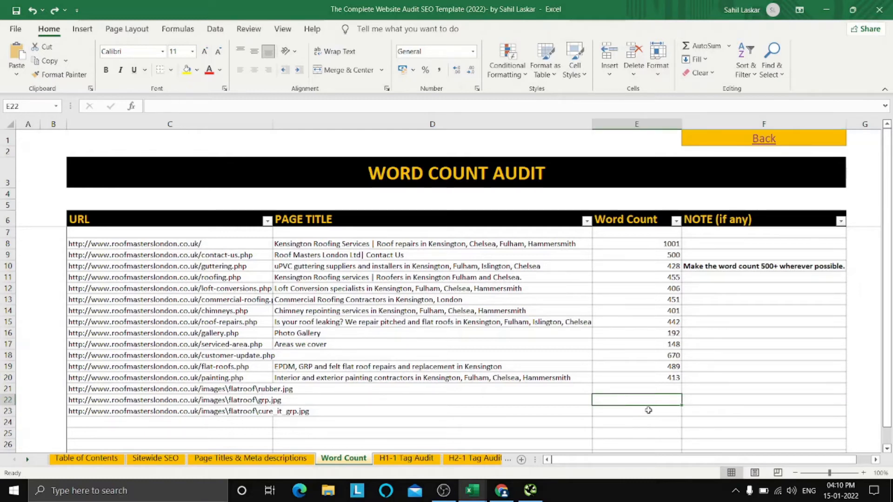
click(649, 411)
click(724, 410)
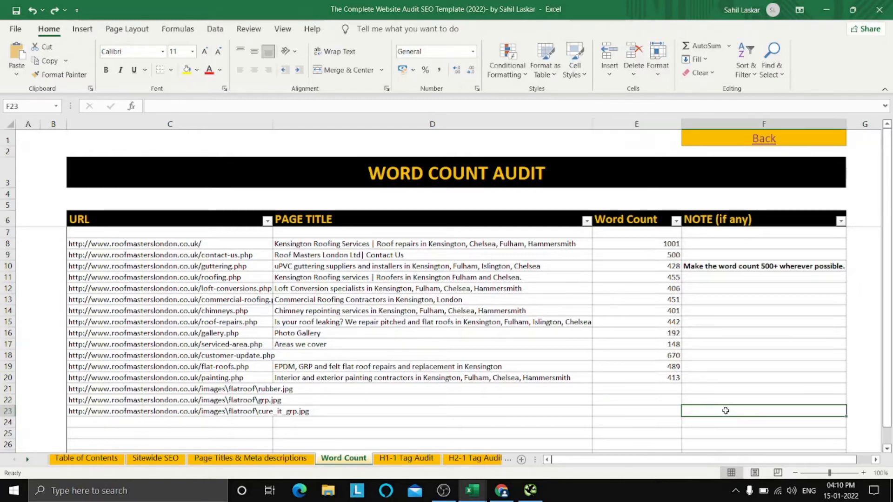
click(727, 393)
click(670, 401)
click(669, 411)
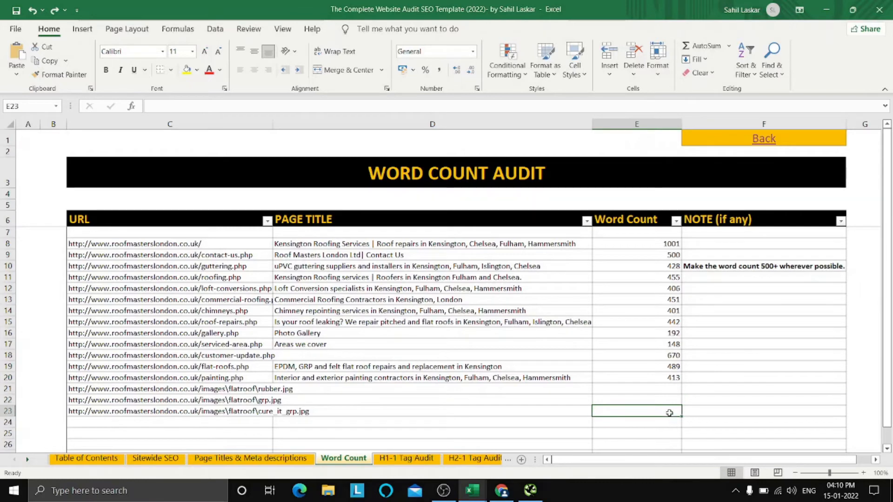
click(711, 411)
click(711, 401)
click(651, 399)
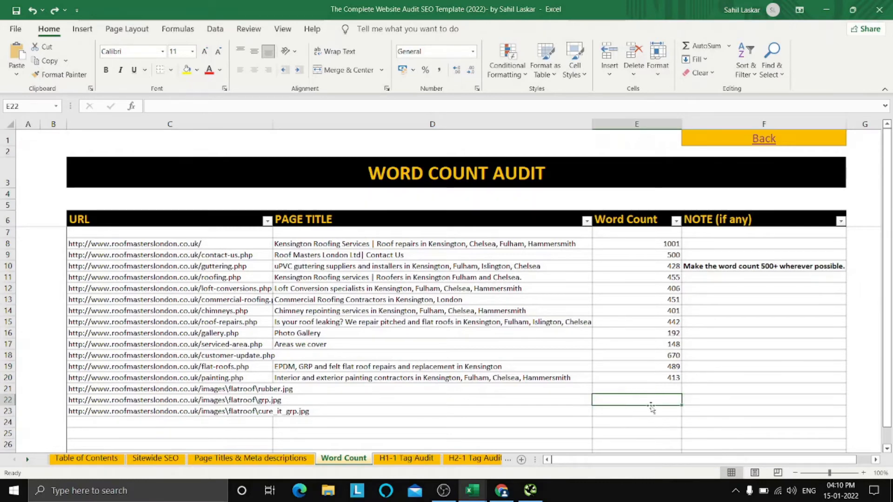
click(667, 412)
click(718, 415)
scroll(715, 417, down, 1)
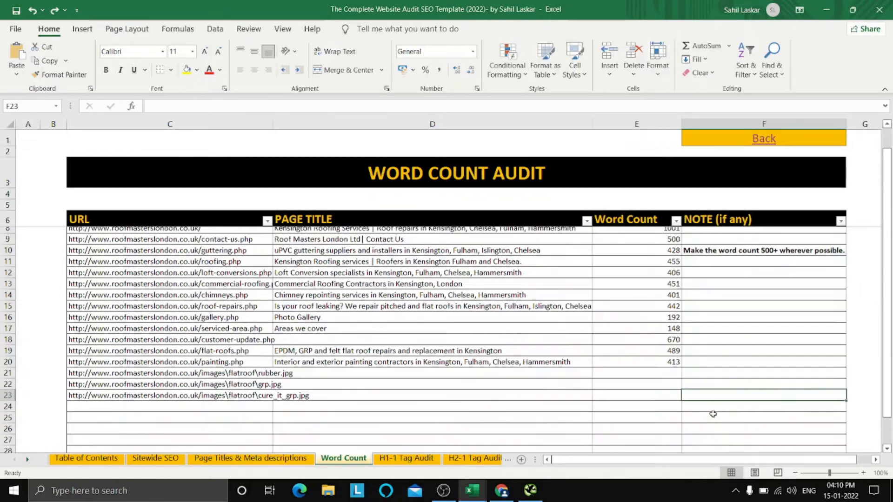
scroll(712, 414, up, 1)
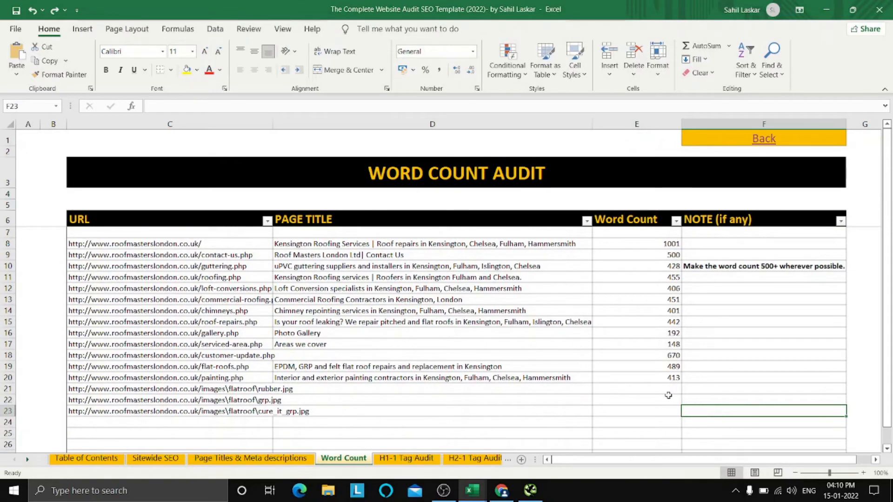
- Mark the Word Count Report's check status as "yes" in G13 of the Table of Contents and open the H1-1 Tag Audit report
click(765, 142)
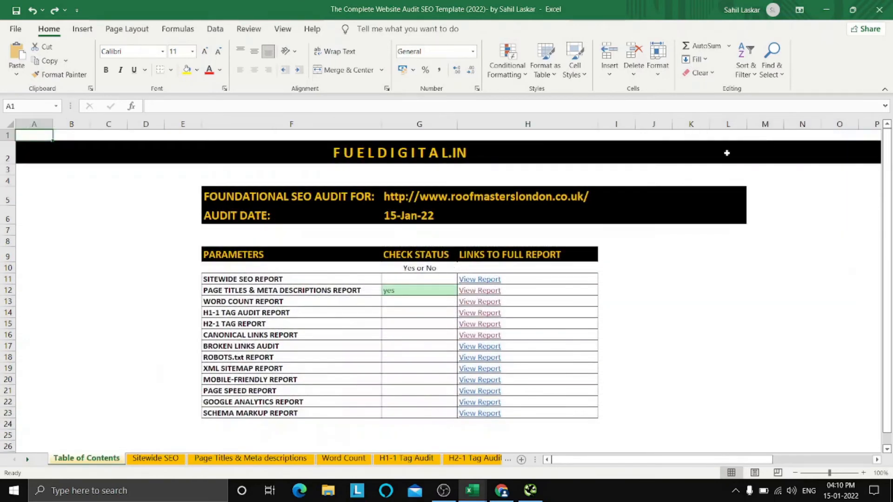
click(398, 304)
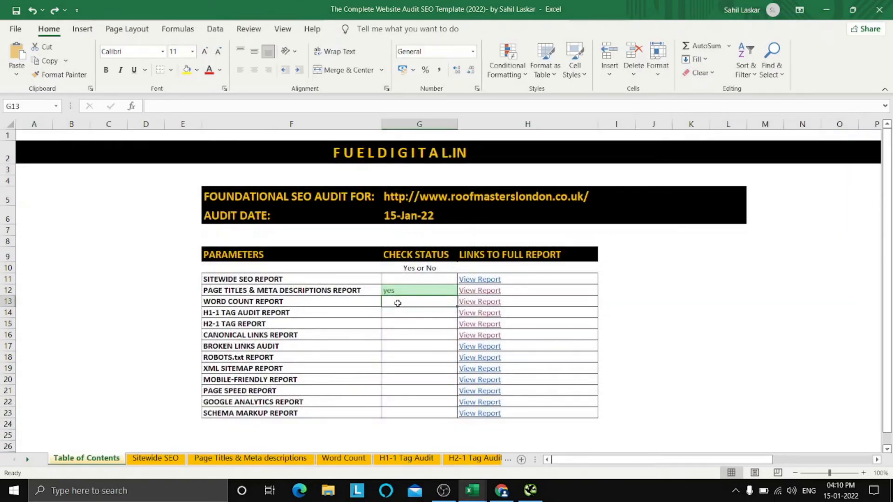
text(yes)
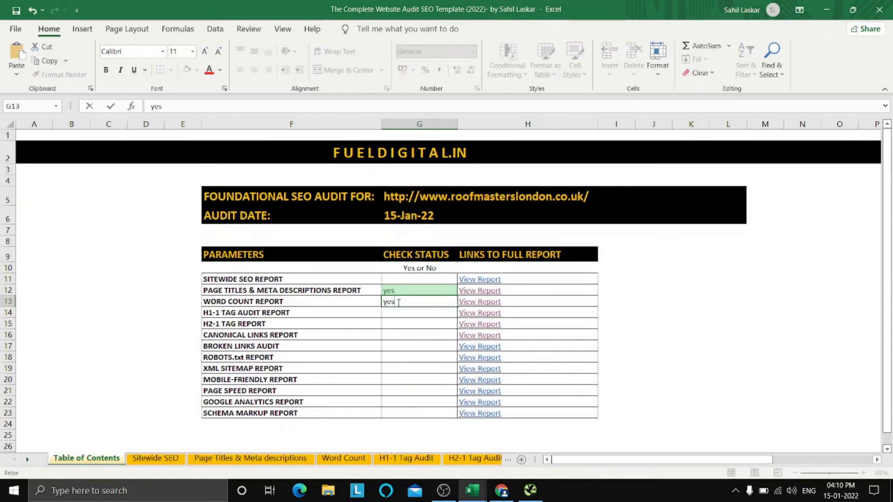
key(Return)
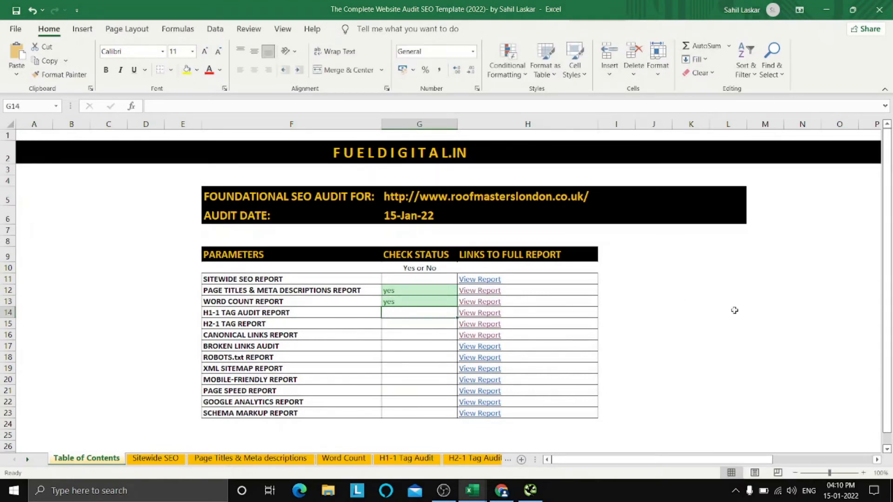
click(483, 314)
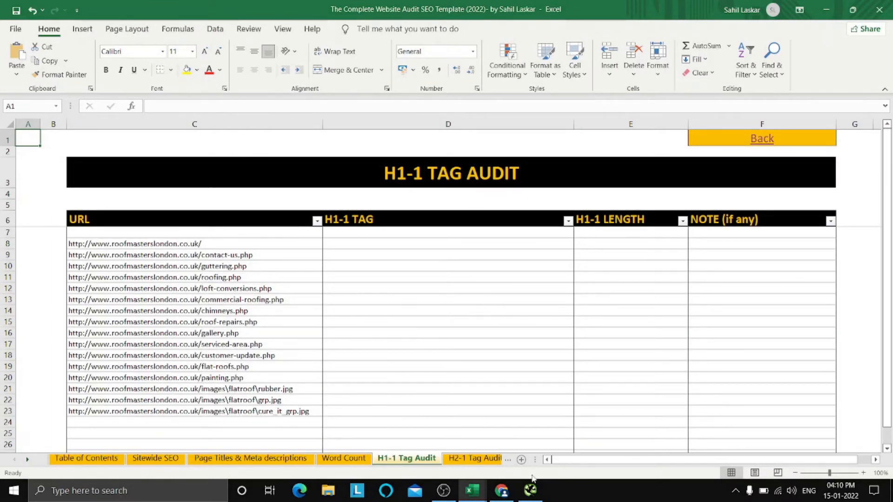
- Switch to Screaming Frog and copy the H1-1 and H1-1 Length values of all 13 pages from the H1 data
click(530, 490)
click(530, 490)
click(530, 490)
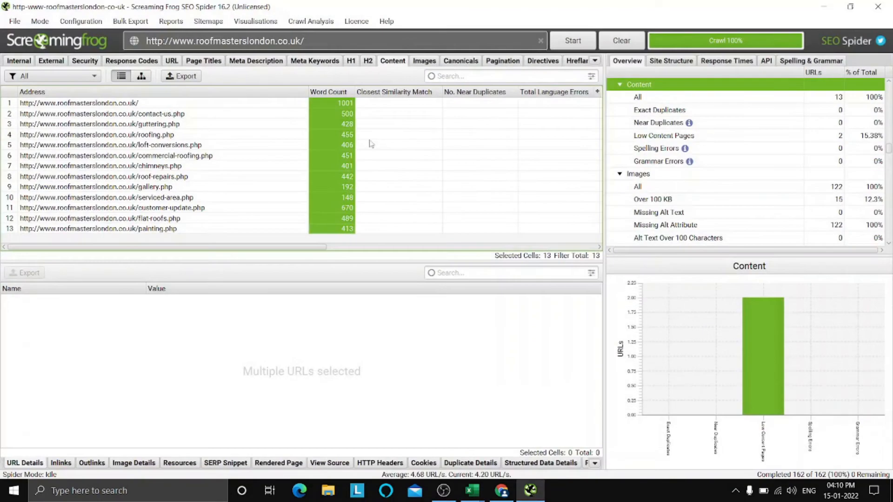
click(351, 60)
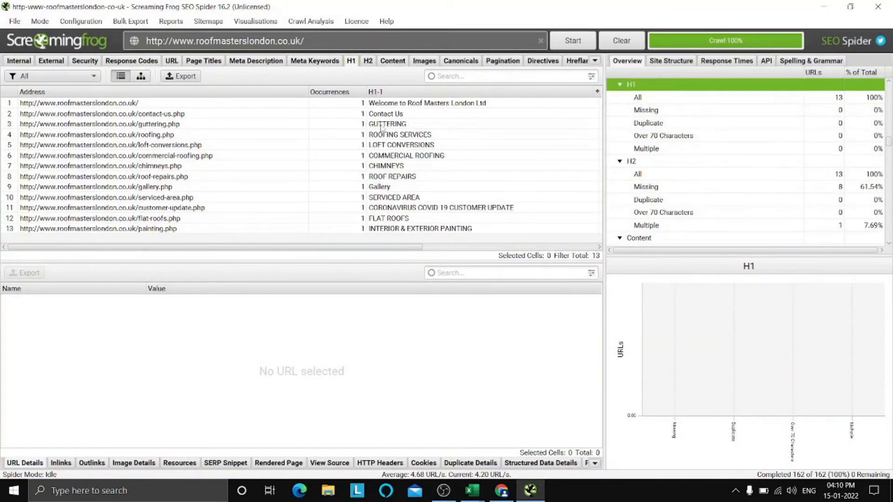
drag(331, 247, 456, 247)
drag(302, 108, 435, 242)
key(ctrl+c)
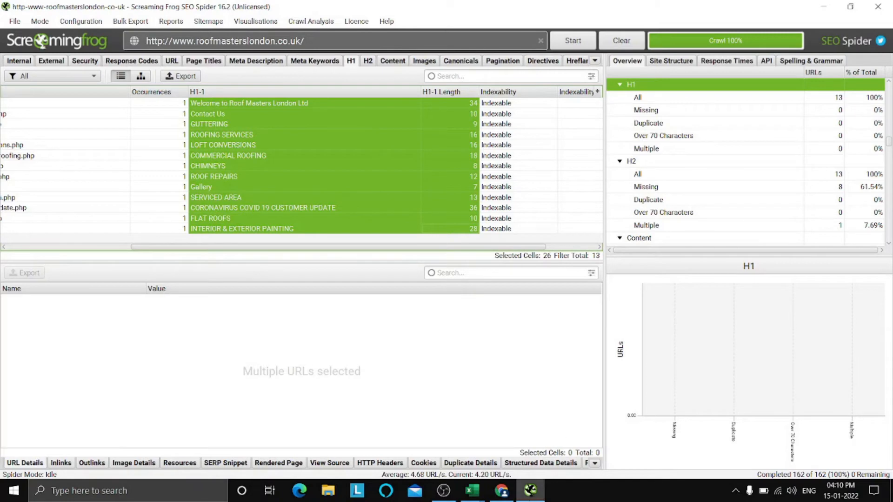
- Switch to the audit template workbook and paste the copied H1-1 tags and lengths into the H1-1 Tag Audit sheet starting at D8
mouse_move(472, 490)
click(514, 446)
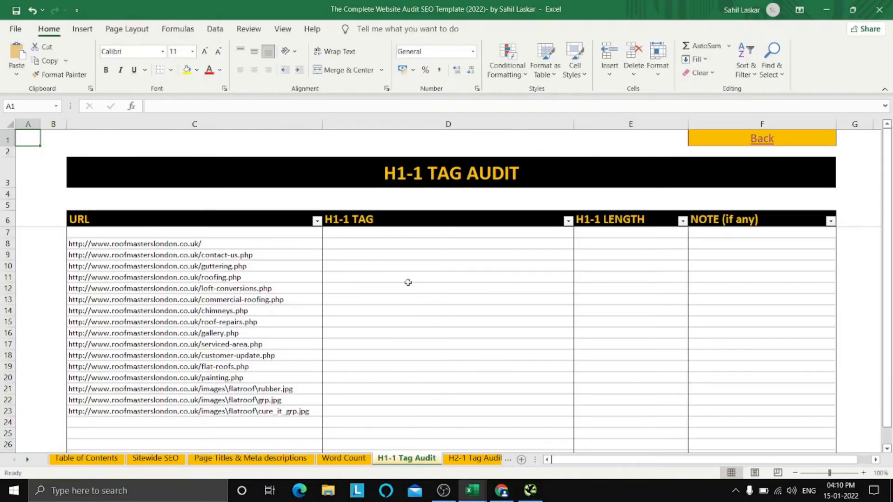
click(385, 242)
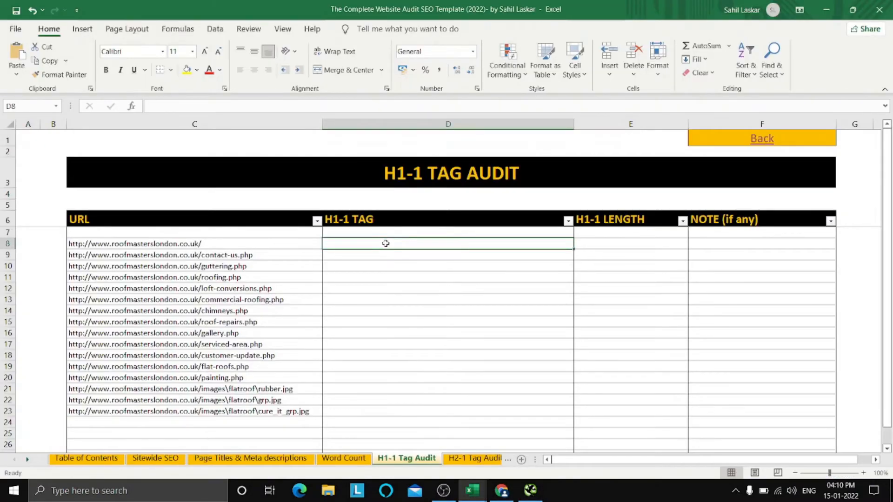
key(ctrl+v)
click(458, 390)
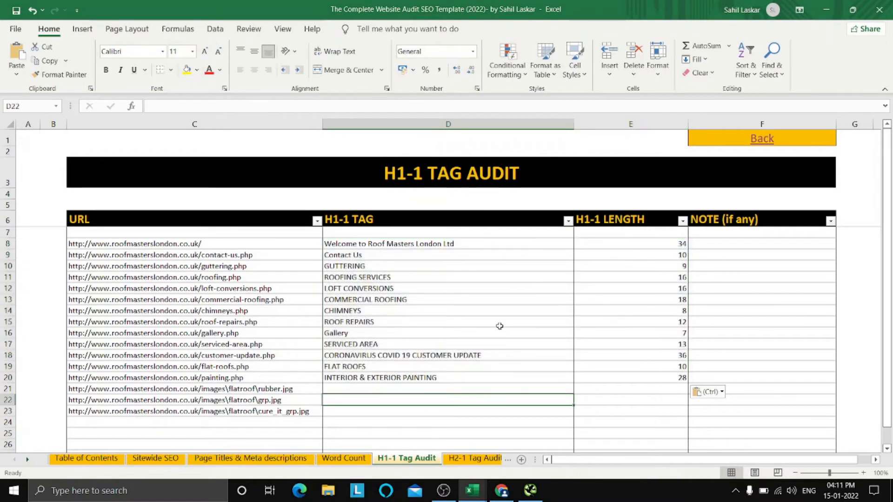
click(755, 315)
click(770, 399)
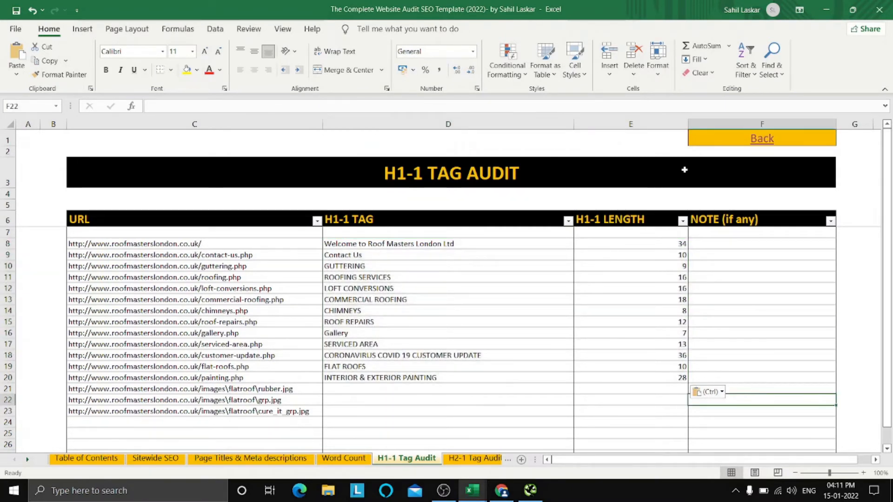
- Mark the H1-1 Tag Audit Report's check status as "yes" in G14 of the Table of Contents and open the H2-1 Tag Report
click(767, 139)
click(767, 139)
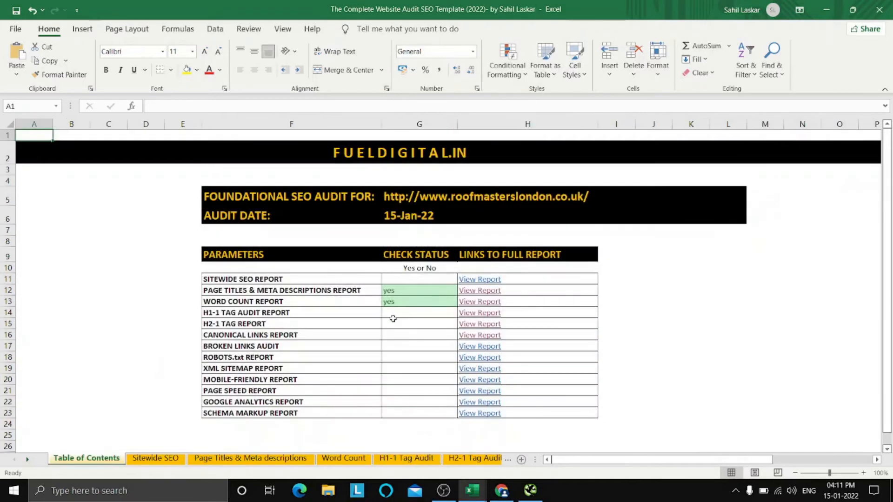
click(404, 313)
text(yes)
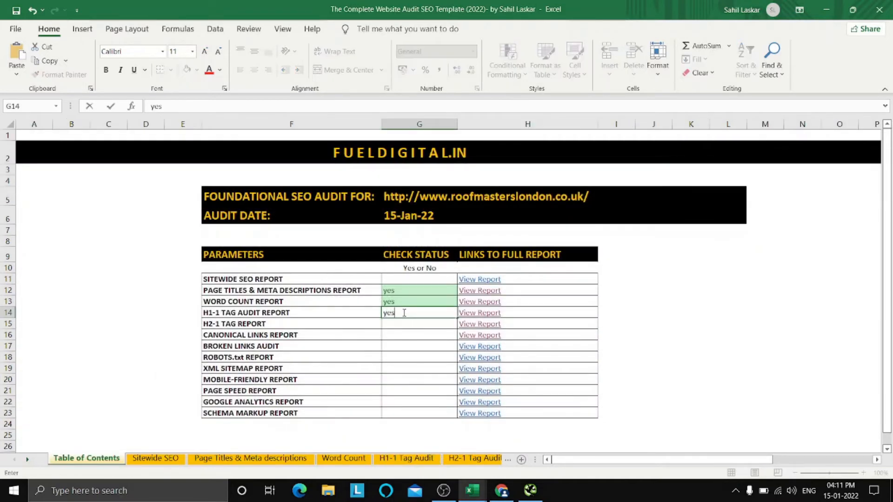
key(Return)
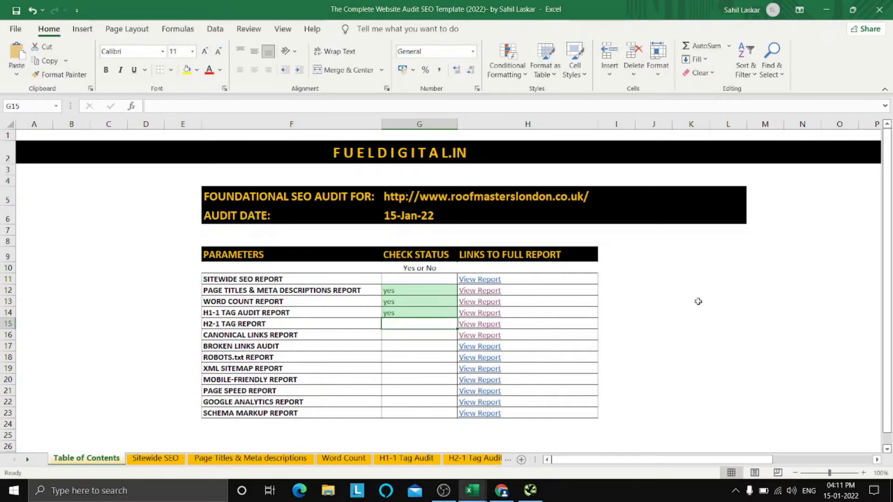
click(480, 324)
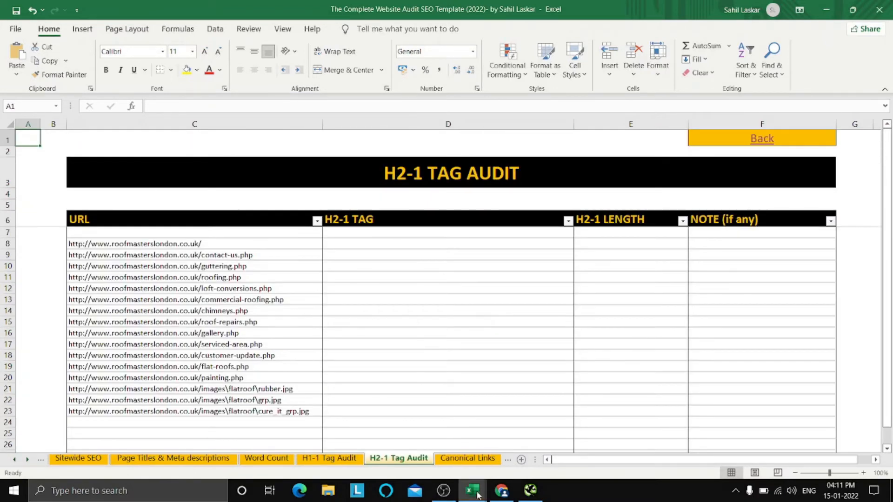
- Switch to Screaming Frog and copy the H2-1 and H2-1 Length values of all 13 pages from the H2 data
click(530, 490)
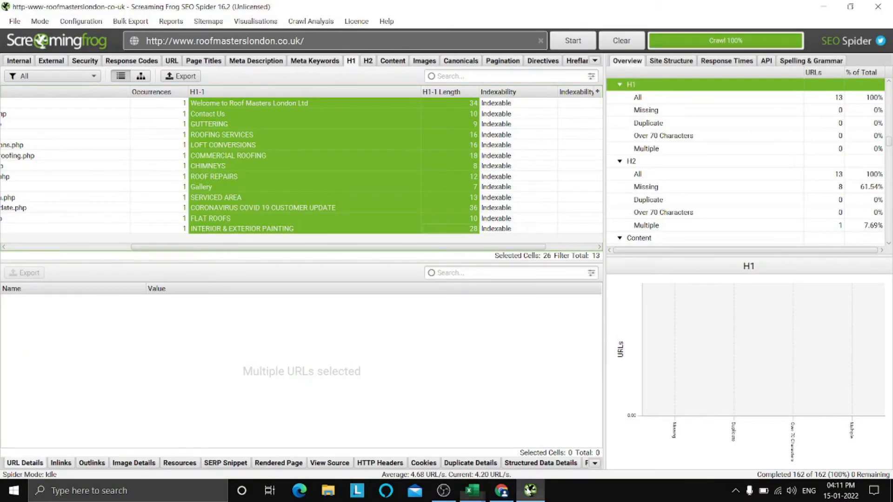
click(368, 61)
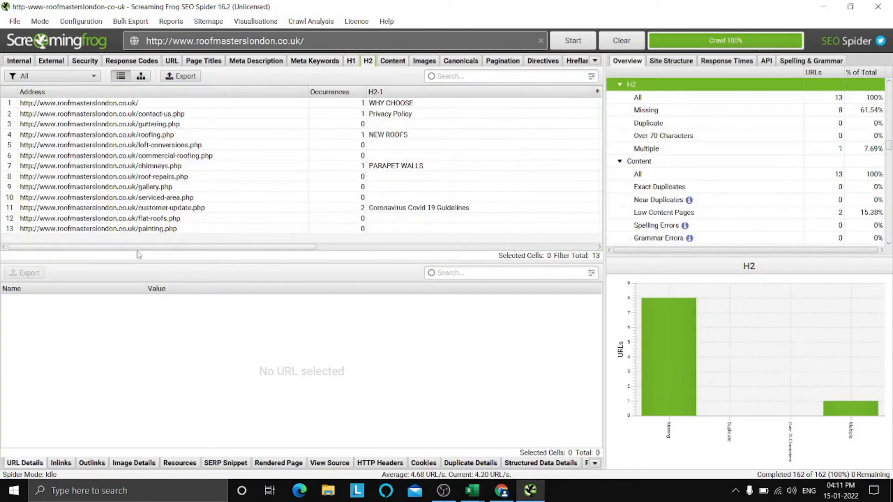
drag(142, 247, 294, 247)
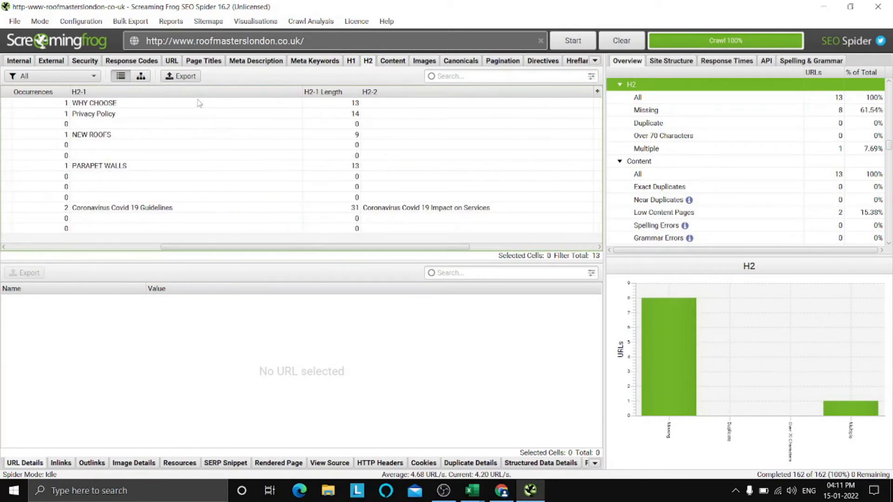
drag(199, 103, 324, 232)
key(ctrl+c)
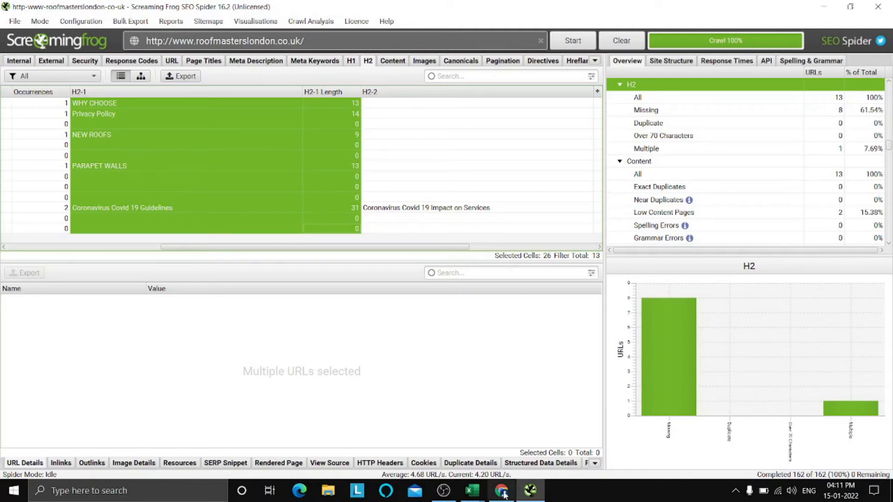
- Return to the audit template workbook and paste the copied H2-1 tags and lengths into the H2-1 Tag Audit sheet starting at D8
mouse_move(473, 491)
click(531, 443)
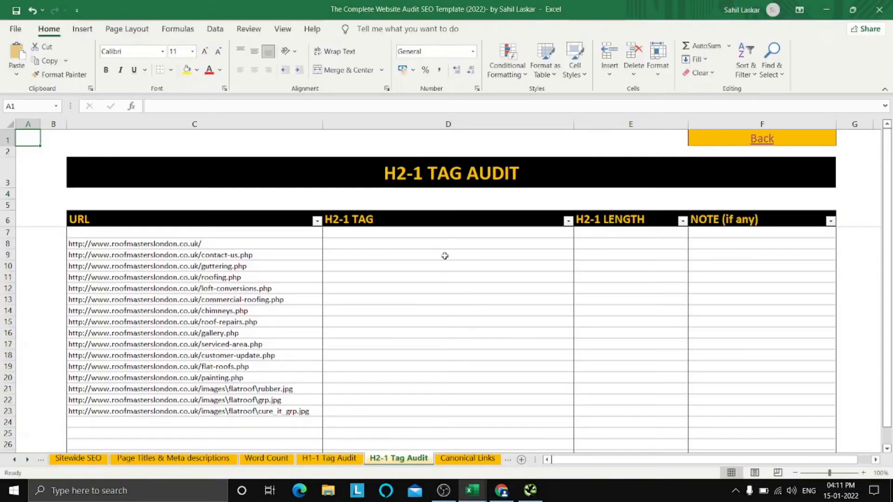
click(431, 242)
key(ctrl+v)
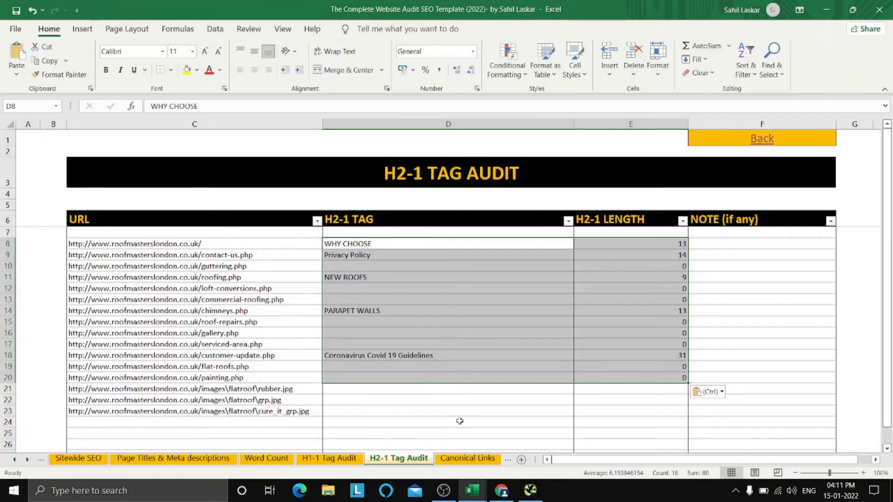
click(460, 422)
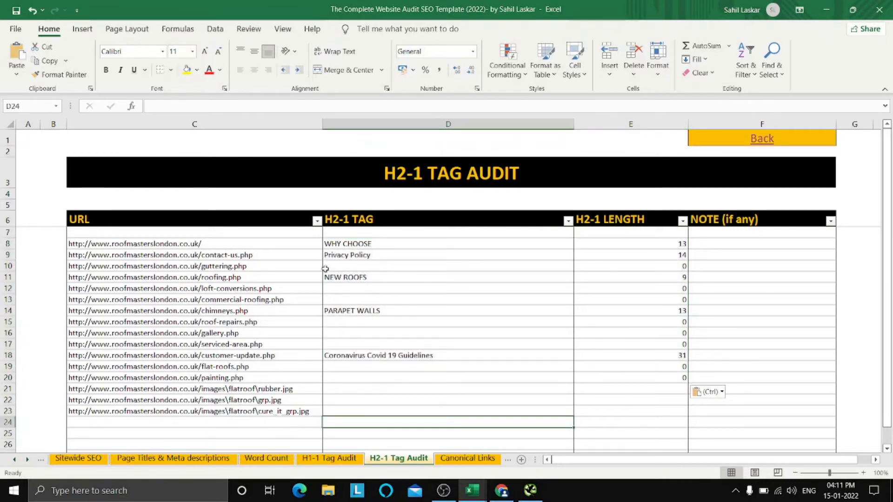
- Examine which page URLs have an H2-1 tag or lack one in the H2-1 Tag Audit sheet, and return to the H1-1 Tag Audit sheet
click(257, 268)
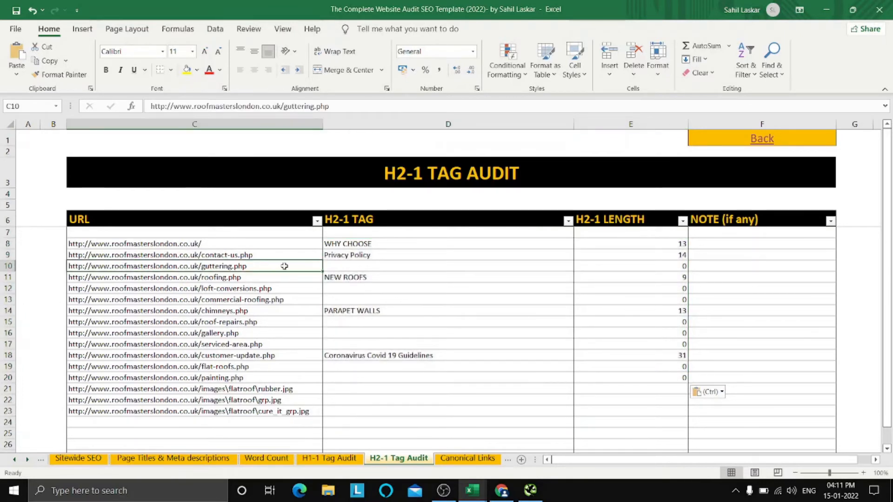
click(345, 267)
key(Down)
key(Down)
key(Down)
key(Down)
key(Down)
key(Down)
key(Down)
key(Down)
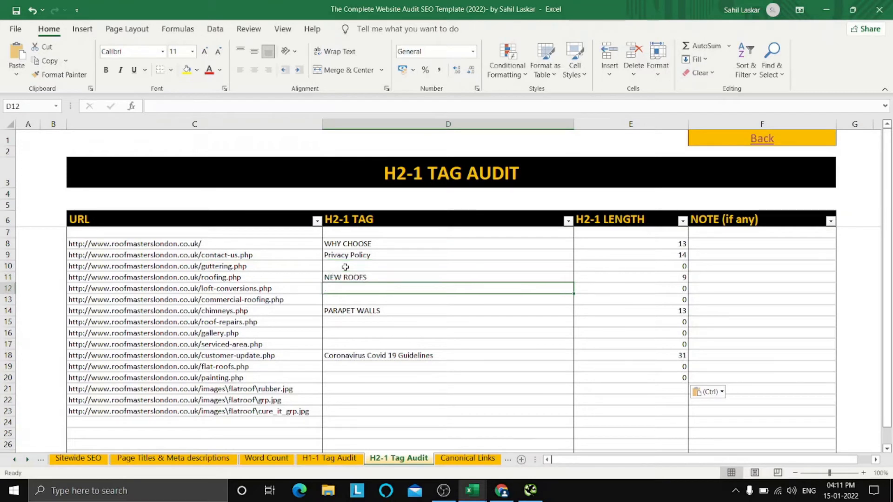
key(Down)
key(Down)
key(Down)
key(Down)
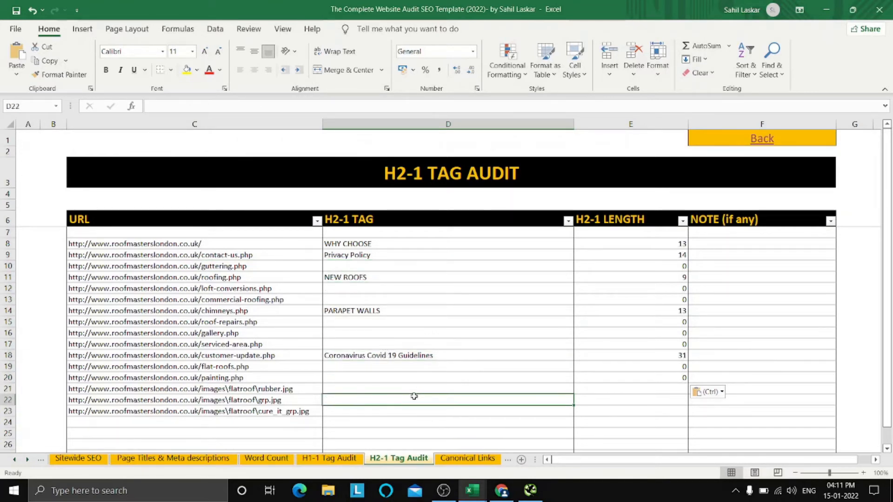
key(Up)
key(Up)
key(Up)
key(Up)
key(Up)
key(Up)
key(Up)
key(Up)
key(Up)
key(Up)
key(Up)
key(Up)
key(Up)
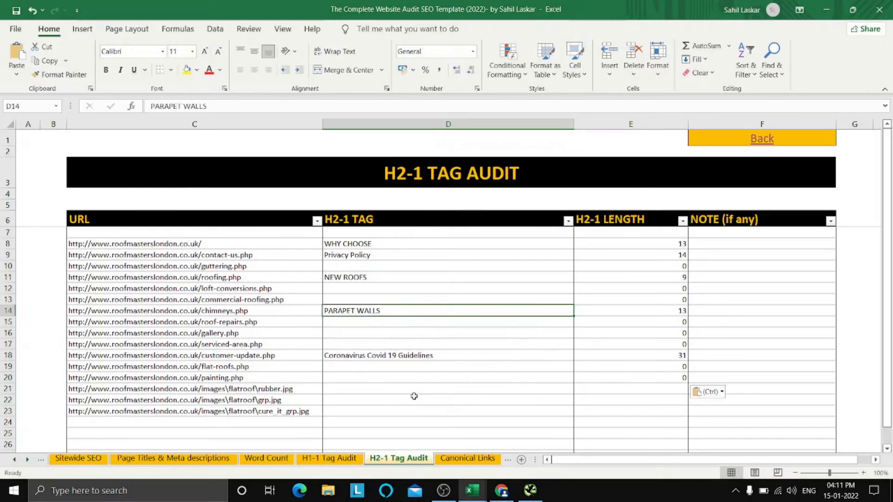
key(Up)
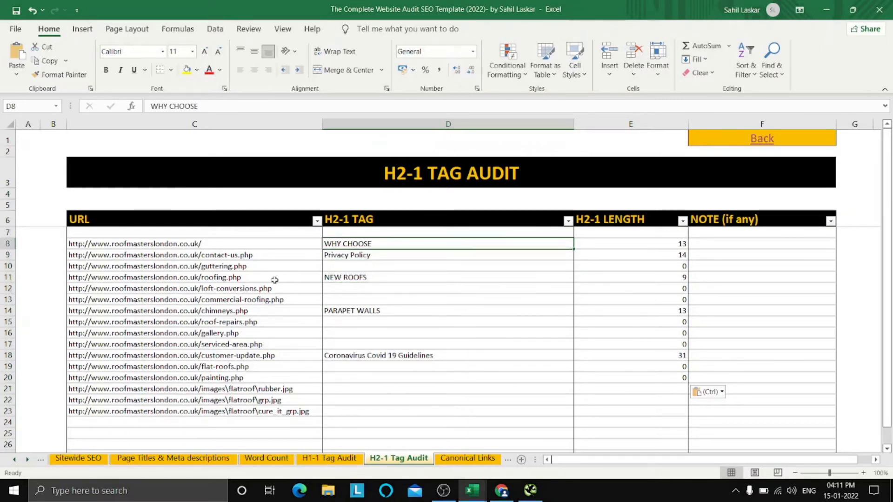
key(Down)
key(Down)
key(Down)
key(Down)
key(Down)
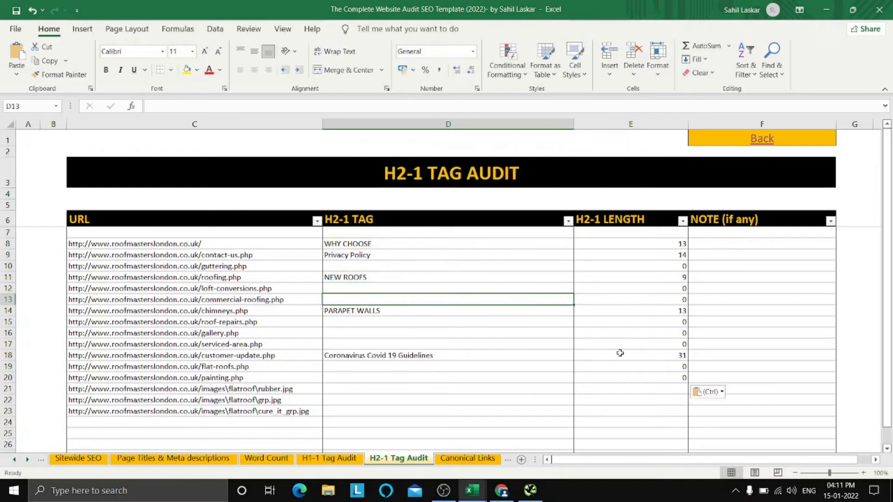
key(Down)
key(Down)
key(Down)
key(Down)
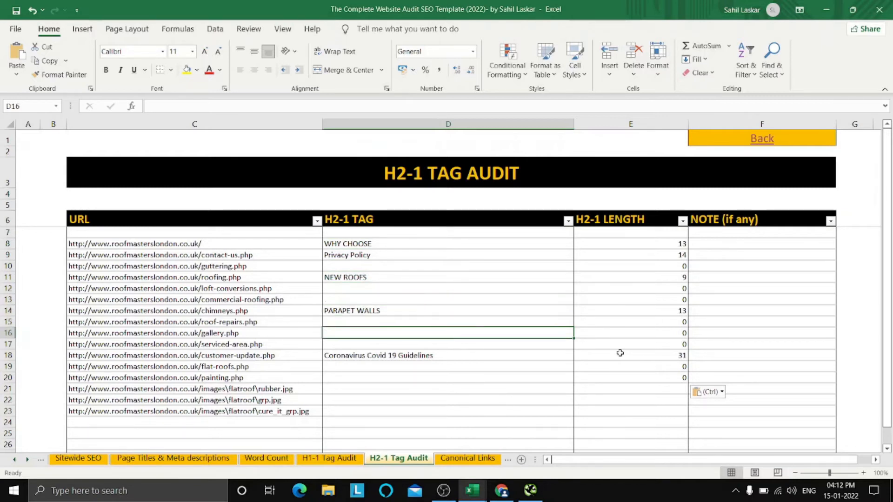
click(620, 353)
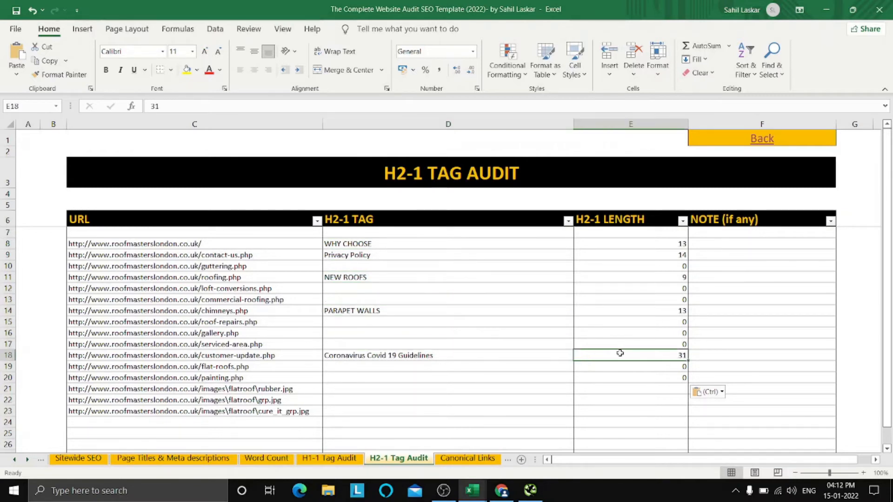
click(410, 430)
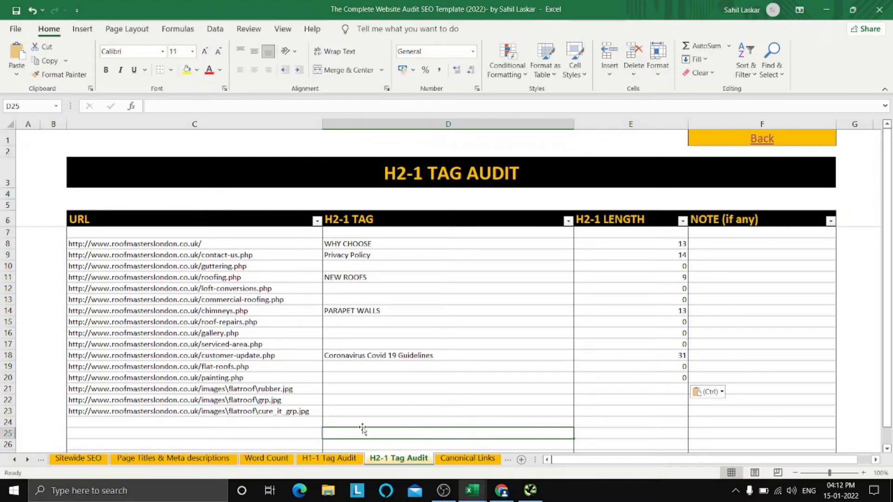
click(320, 460)
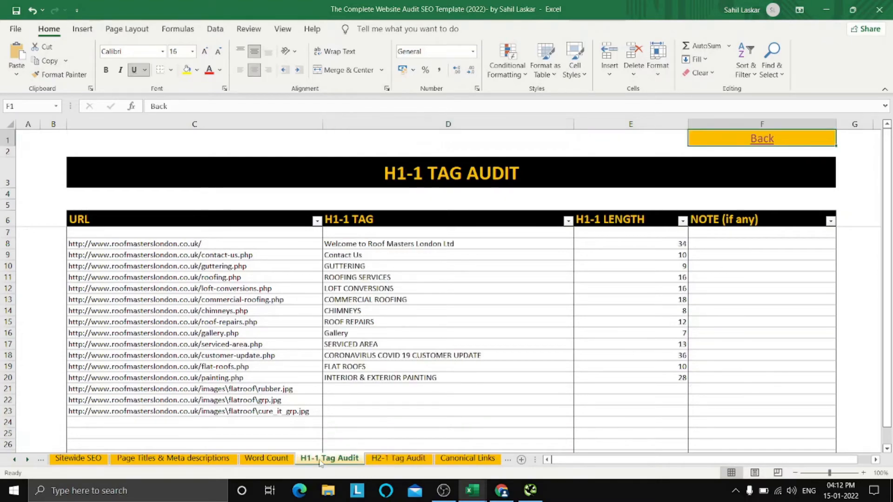
- Switch to the Roof Masters London site in Chrome, show its SEO summary, and copy "Kensington Roofing Services" from the page title
click(502, 490)
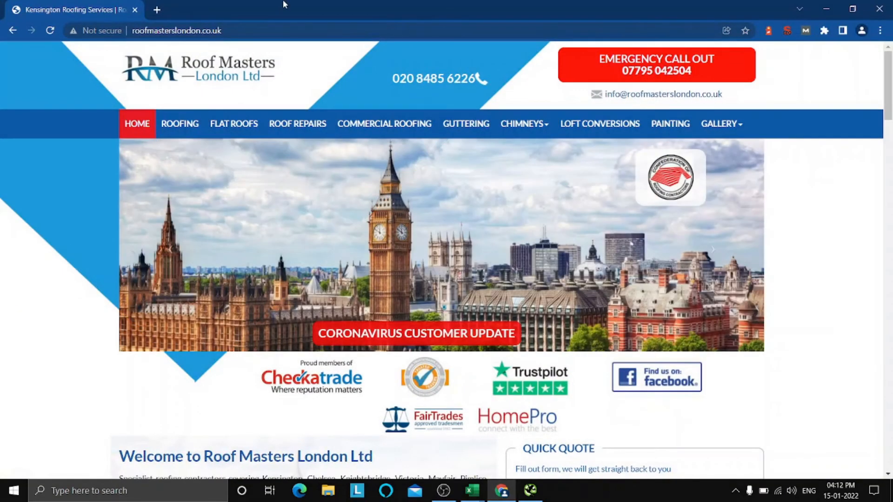
click(789, 30)
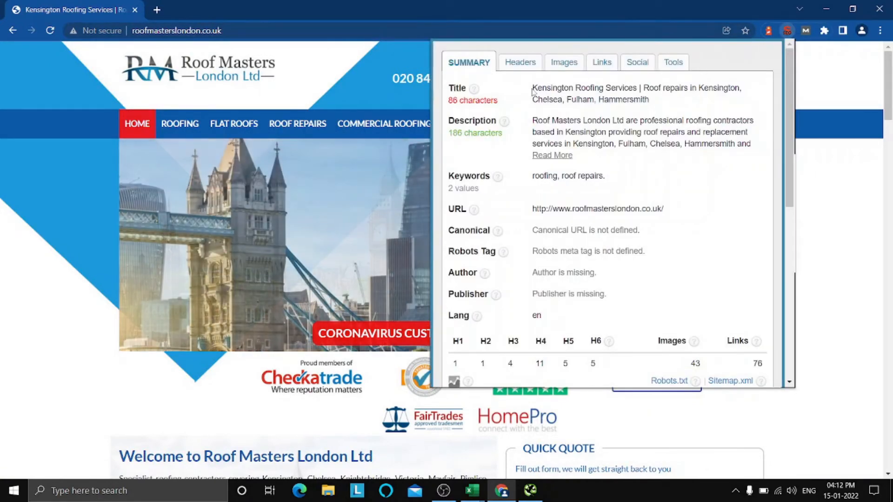
drag(533, 88, 637, 90)
right_click(616, 87)
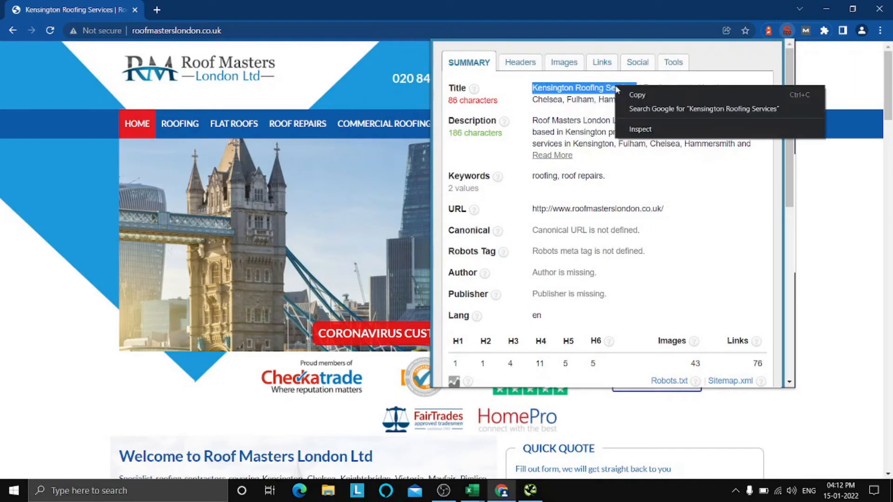
click(628, 96)
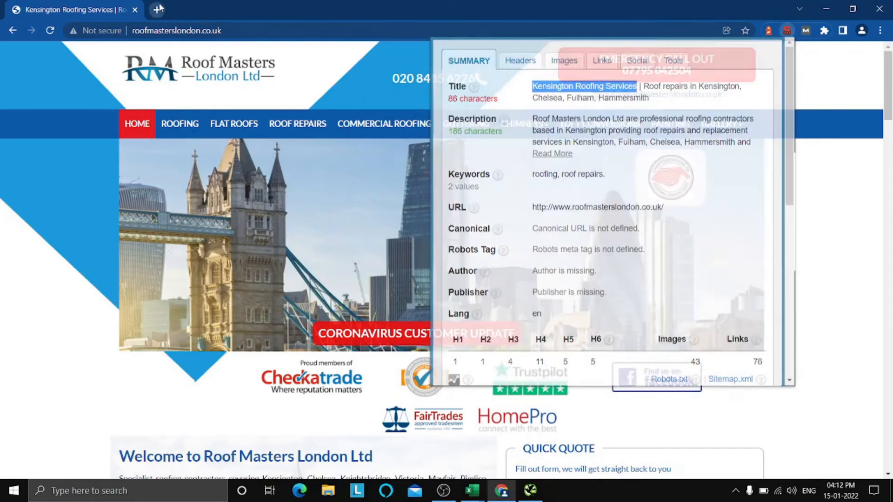
- Search Google in a new browser tab for intitle:"Kensington Roofing Services"
click(158, 9)
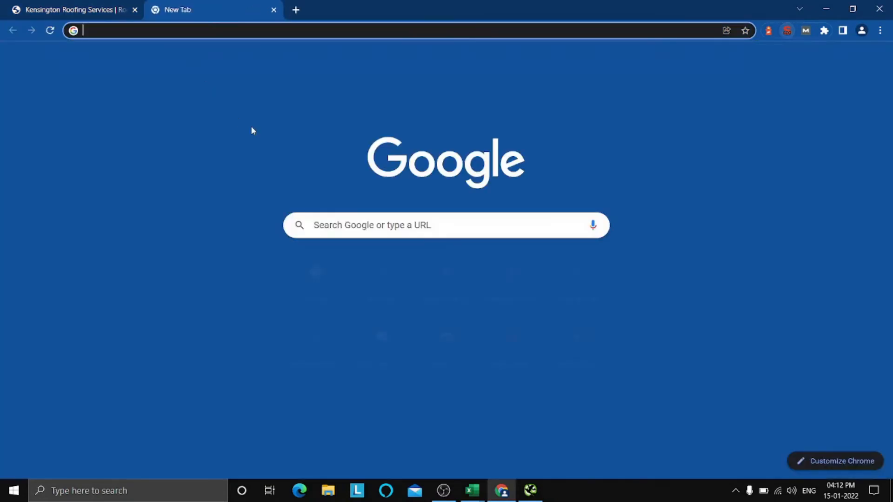
click(326, 286)
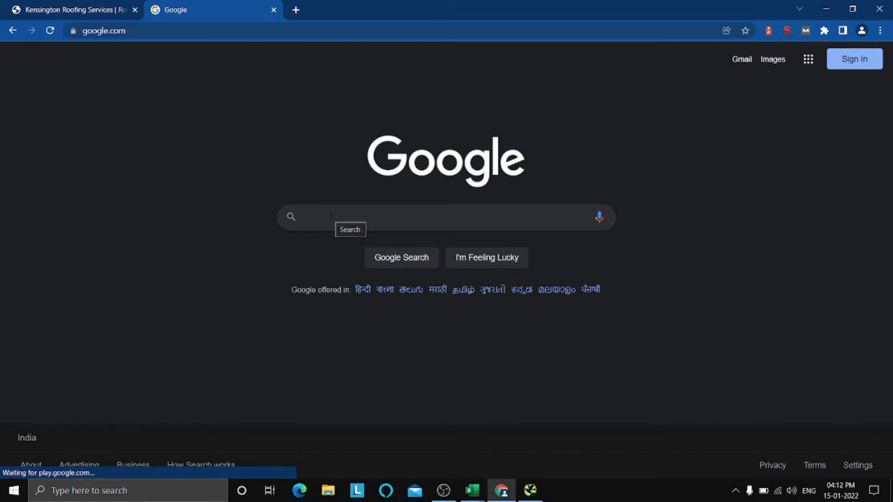
key(ctrl+v)
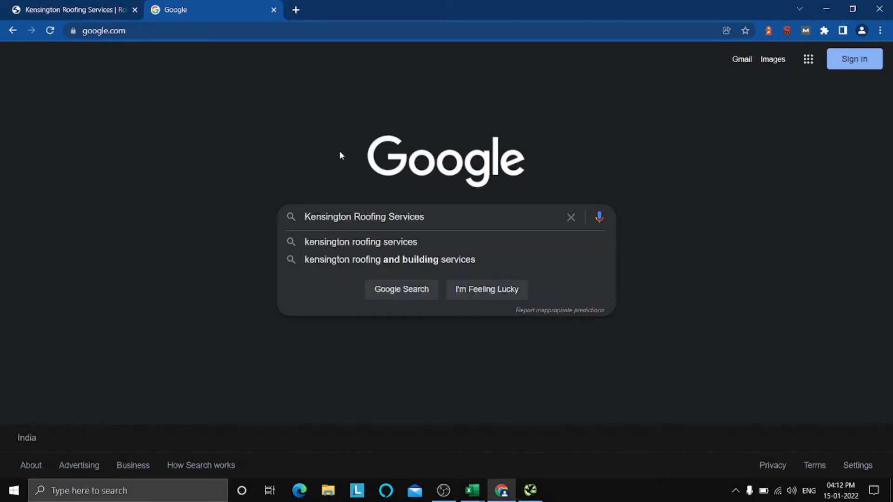
key(Home)
text(intitle)
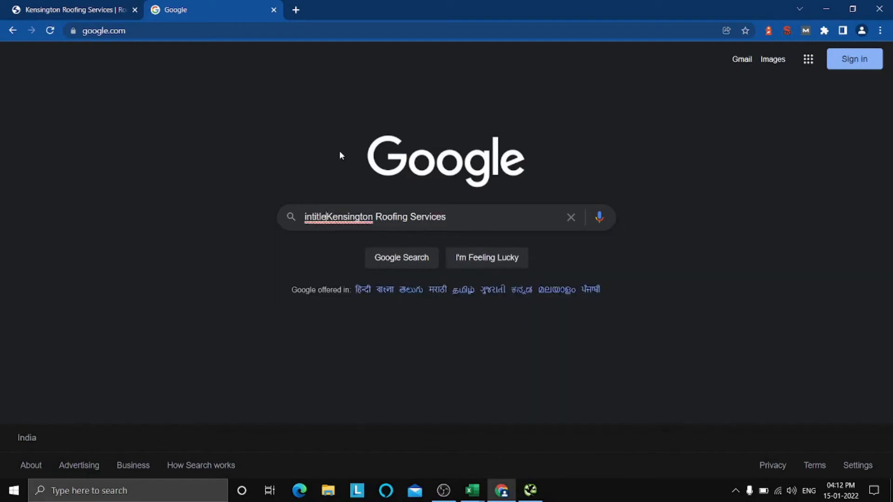
text(:")
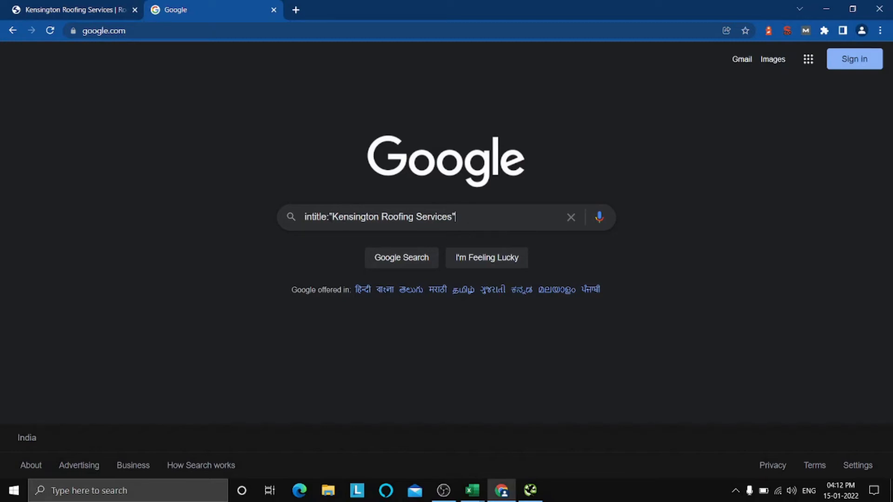
drag(332, 217, 450, 216)
click(468, 216)
key(Return)
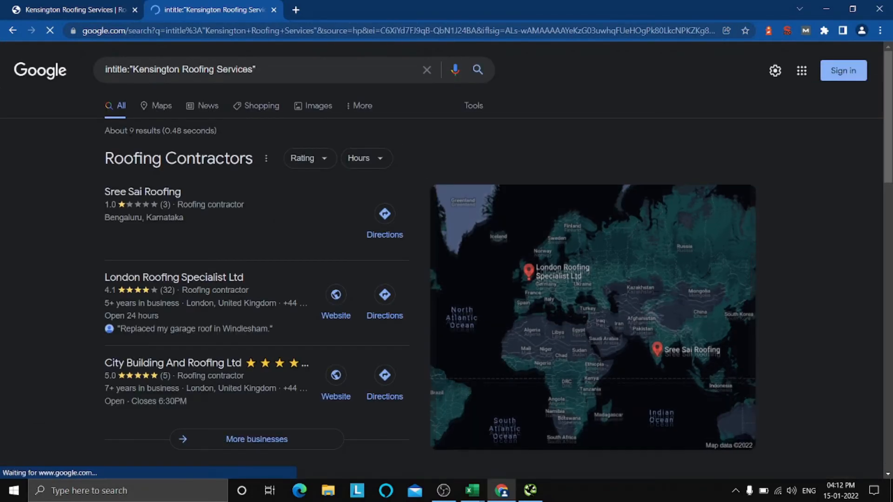
- Examine the result count and the page titles returned by the intitle search, through to the end of the results page
drag(129, 130, 162, 131)
click(62, 155)
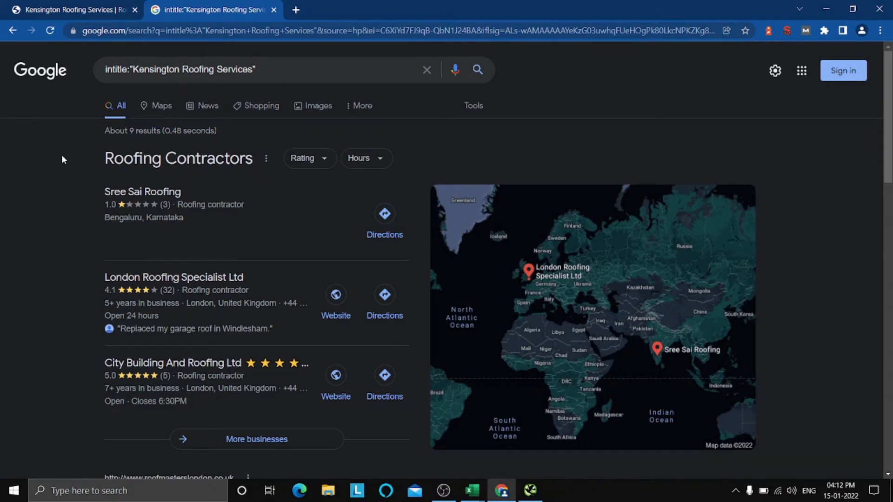
scroll(162, 166, down, 12)
scroll(163, 166, down, 9)
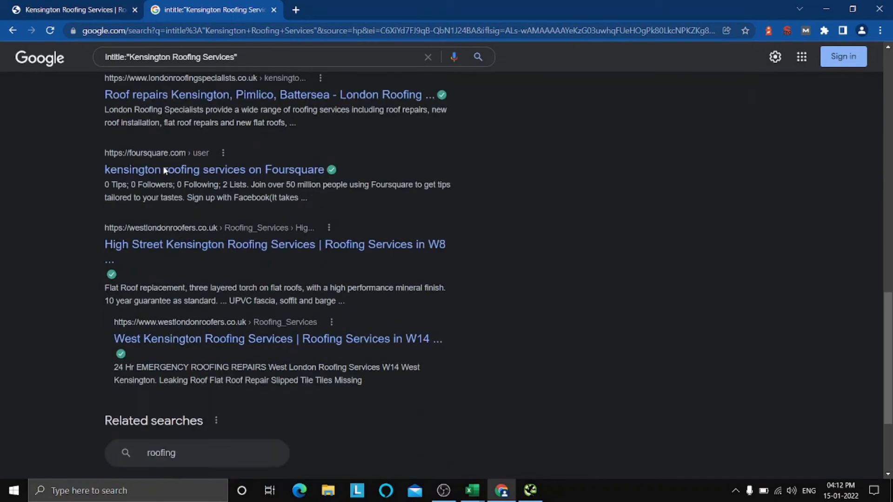
scroll(435, 296, up, 1)
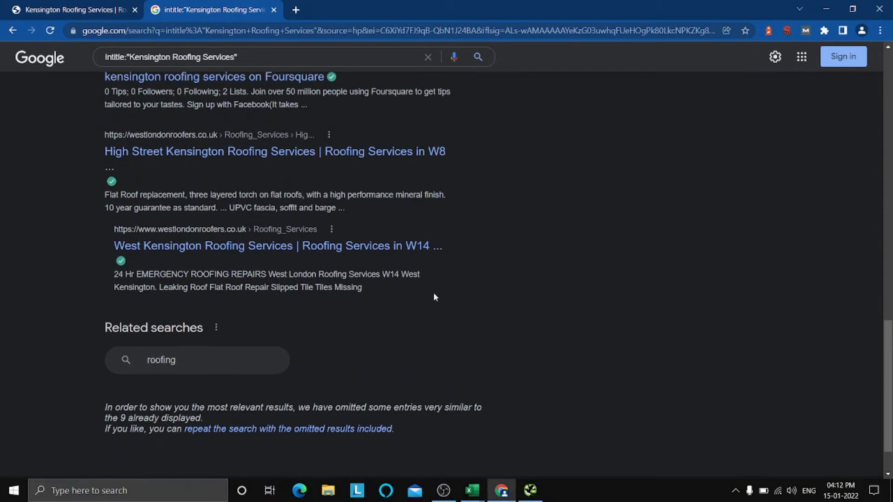
scroll(435, 295, down, 1)
scroll(465, 239, up, 7)
scroll(465, 239, up, 13)
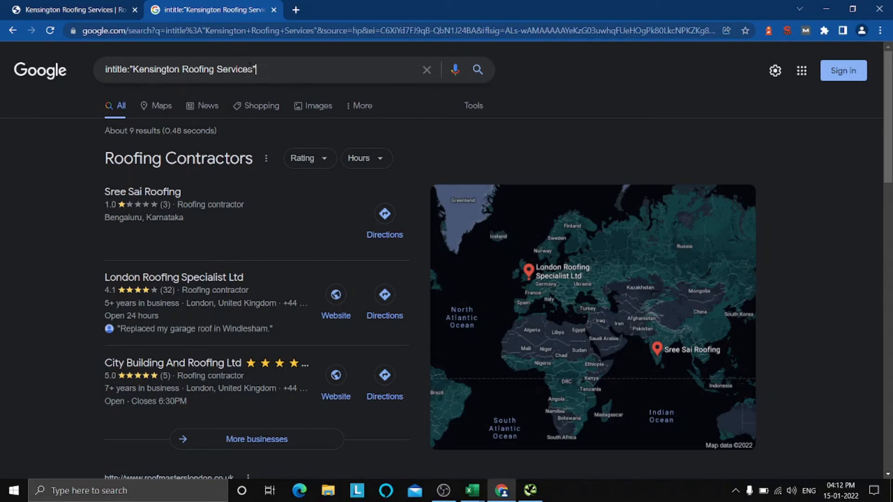
drag(250, 68, 104, 68)
click(10, 209)
scroll(10, 259, down, 5)
scroll(13, 256, down, 4)
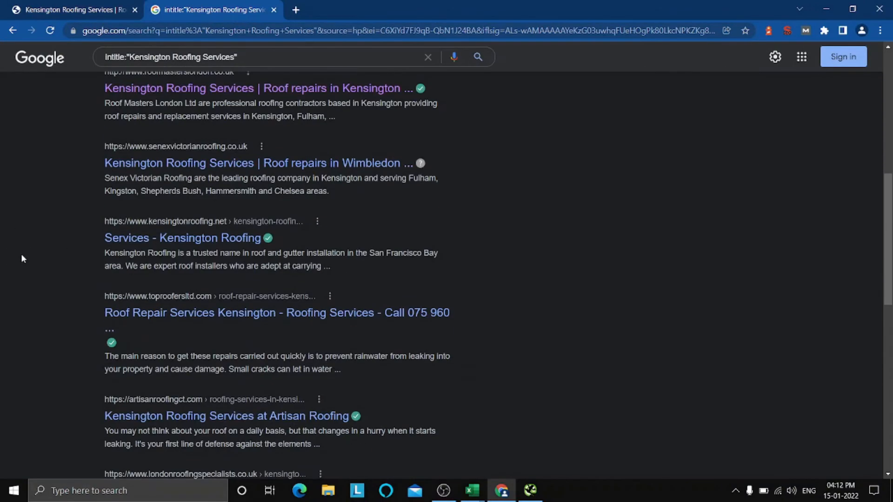
scroll(22, 256, down, 10)
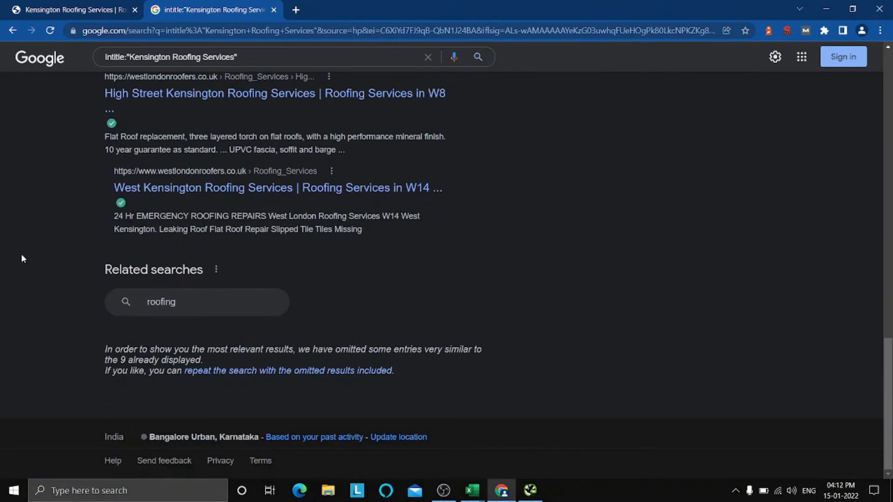
- Repeat the Google search with the omitted results included and compare its result count and titles with the Roof Masters London homepage title
click(285, 371)
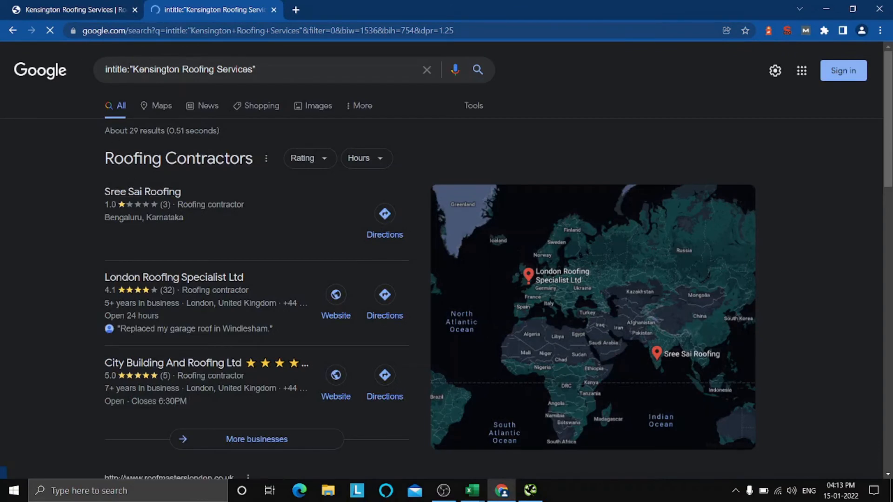
drag(105, 131, 165, 131)
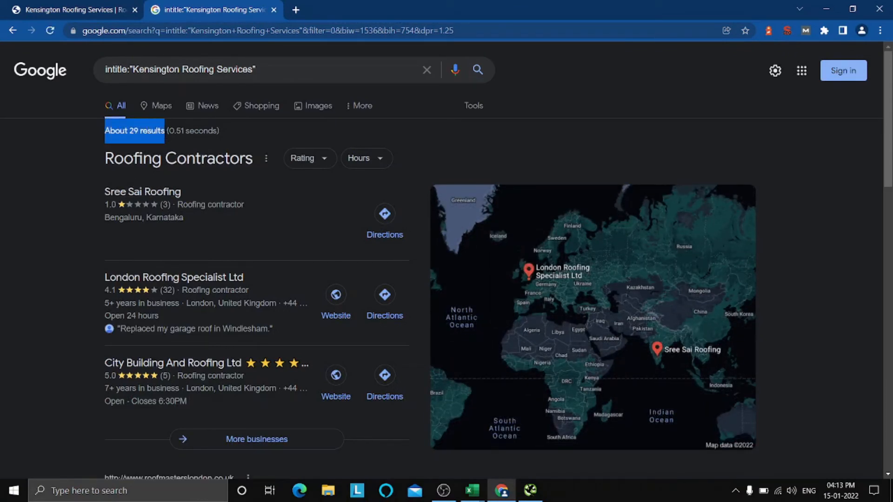
click(68, 137)
scroll(255, 325, down, 12)
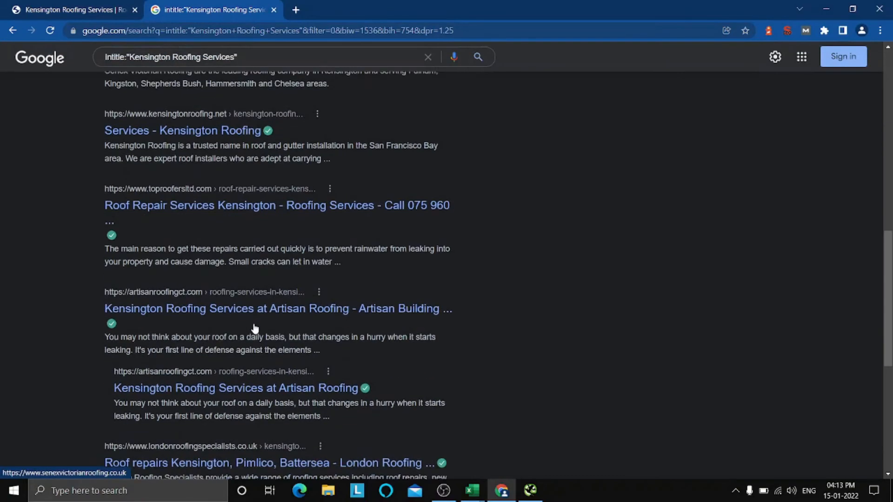
scroll(255, 328, up, 12)
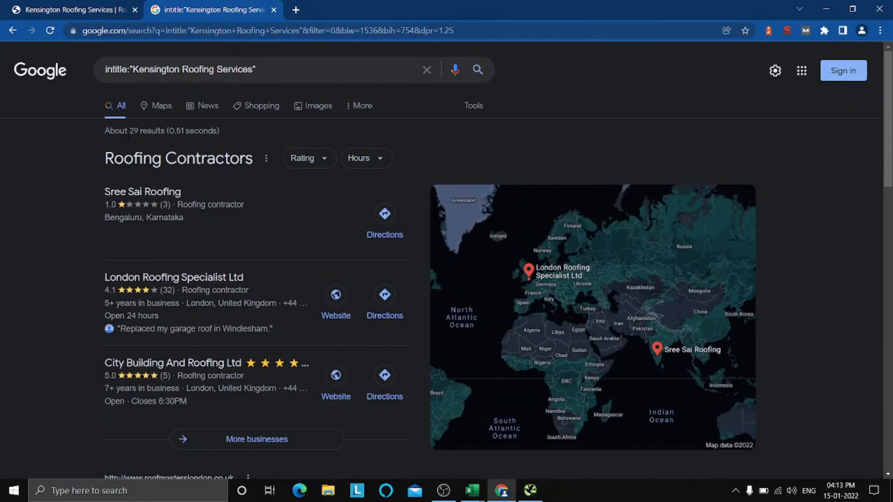
drag(127, 136, 166, 138)
click(6, 194)
drag(254, 69, 128, 69)
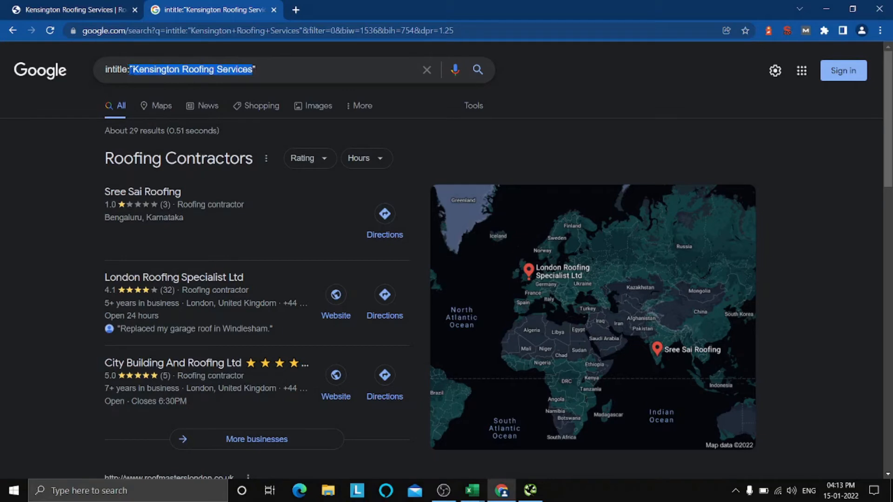
click(37, 213)
click(105, 10)
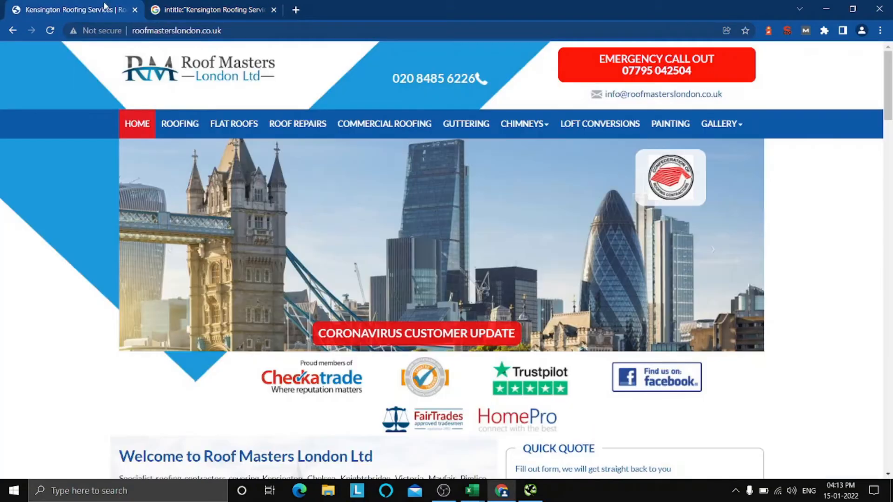
click(200, 5)
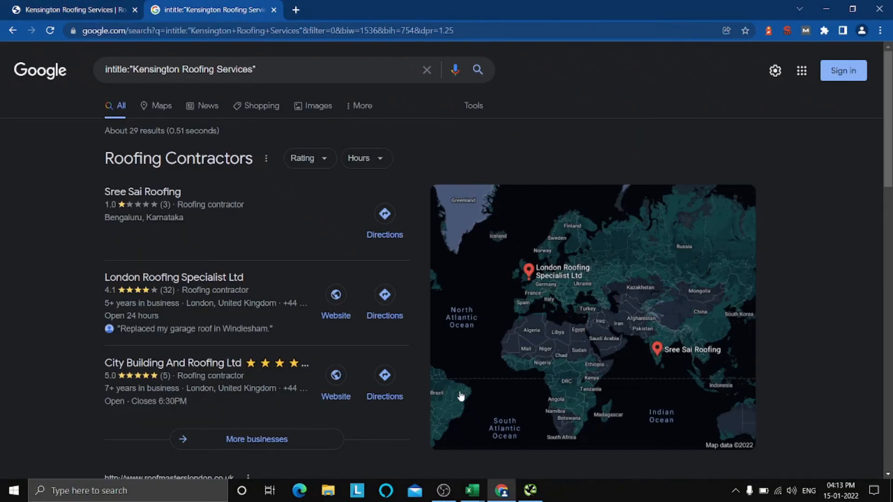
- Switch to the audit workbook in Excel and open the H2-1 tag report from the table of contents
mouse_move(472, 490)
click(499, 449)
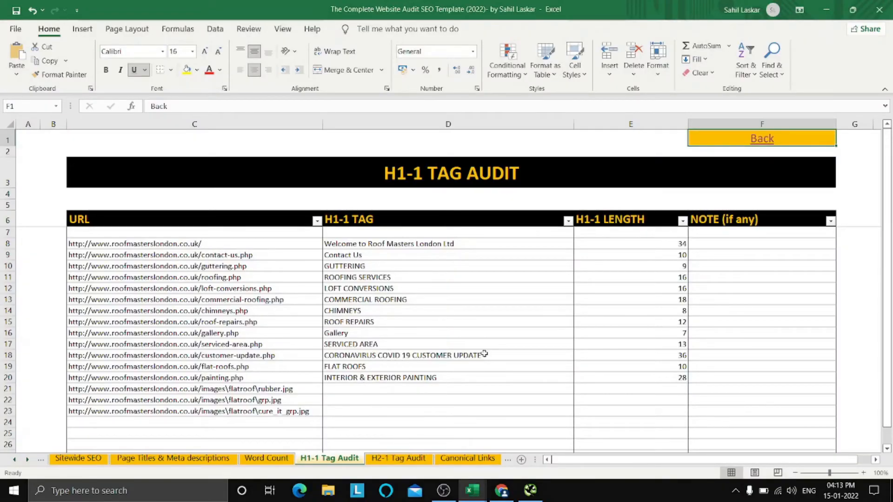
click(762, 140)
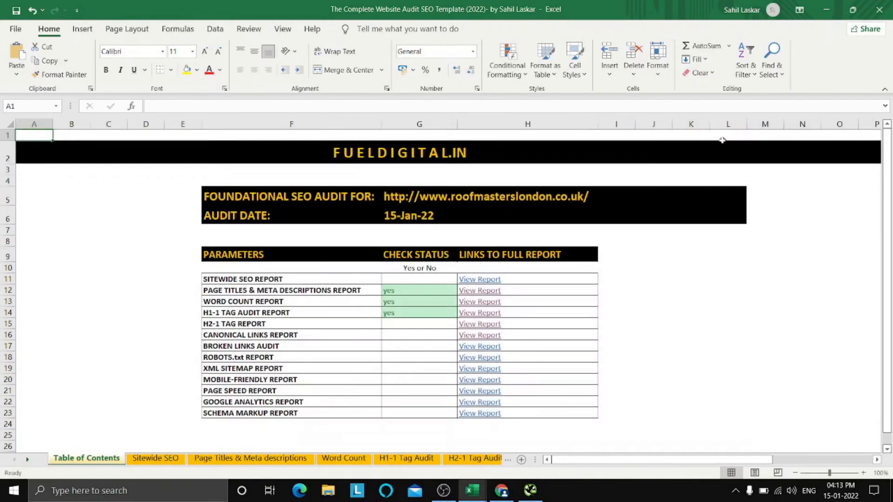
click(483, 324)
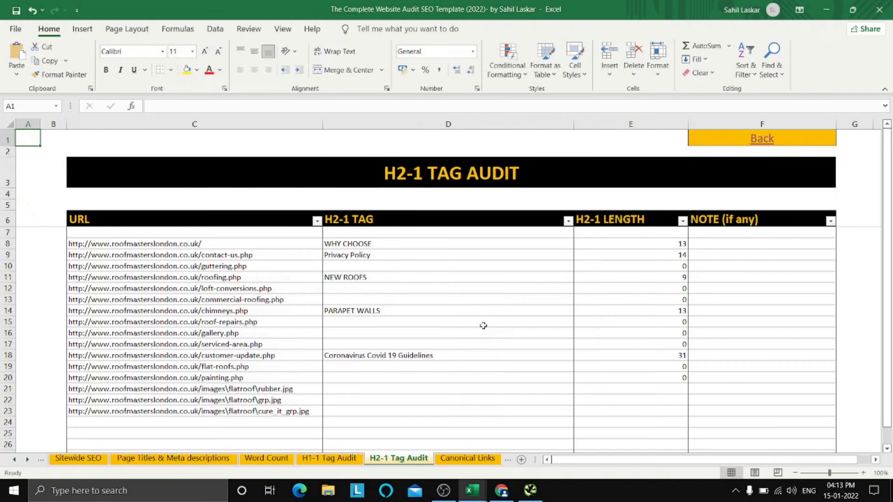
- Examine which page URLs have an empty H2-1 tag cell in the H2-1 Tag Audit sheet, without changing any cell
click(513, 299)
click(424, 286)
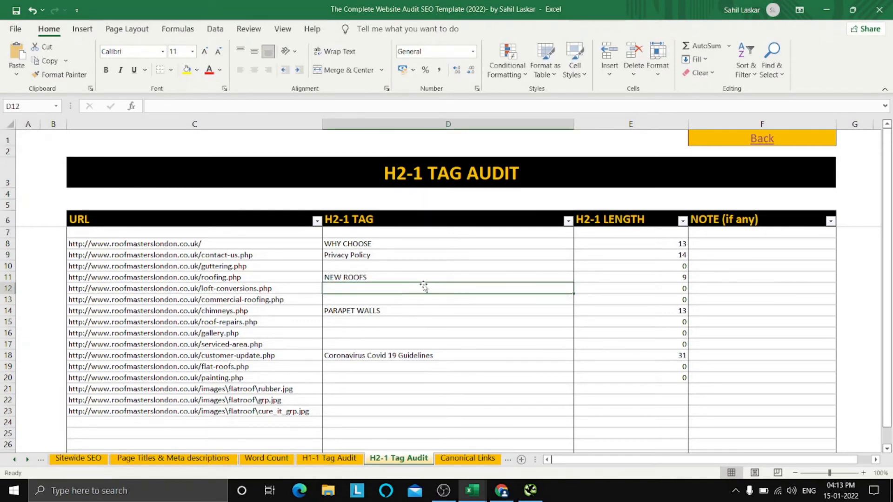
click(415, 266)
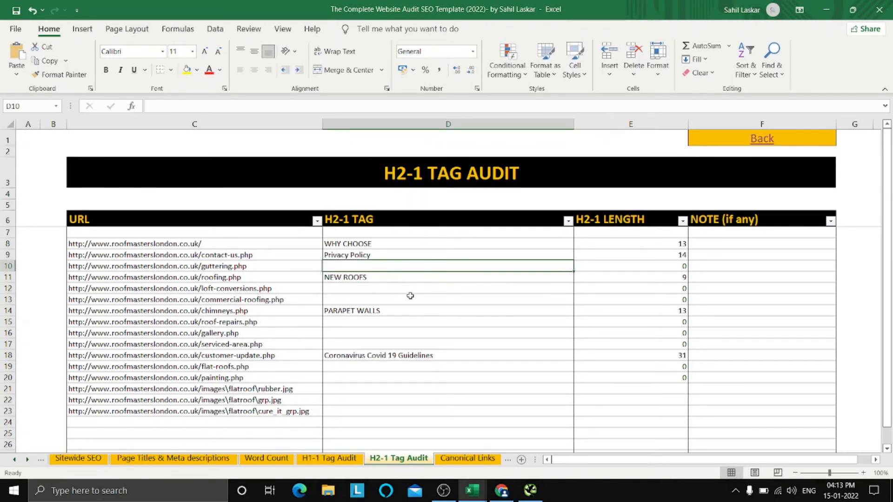
click(411, 296)
click(399, 323)
click(396, 335)
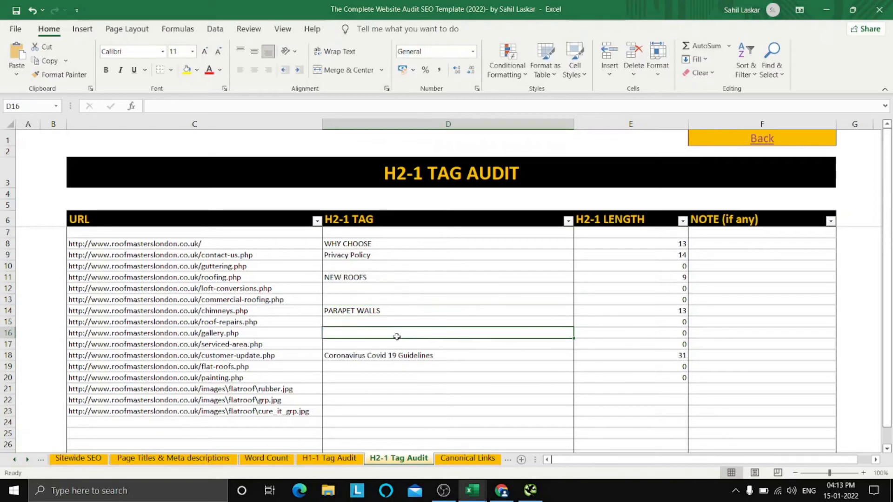
click(396, 344)
click(405, 378)
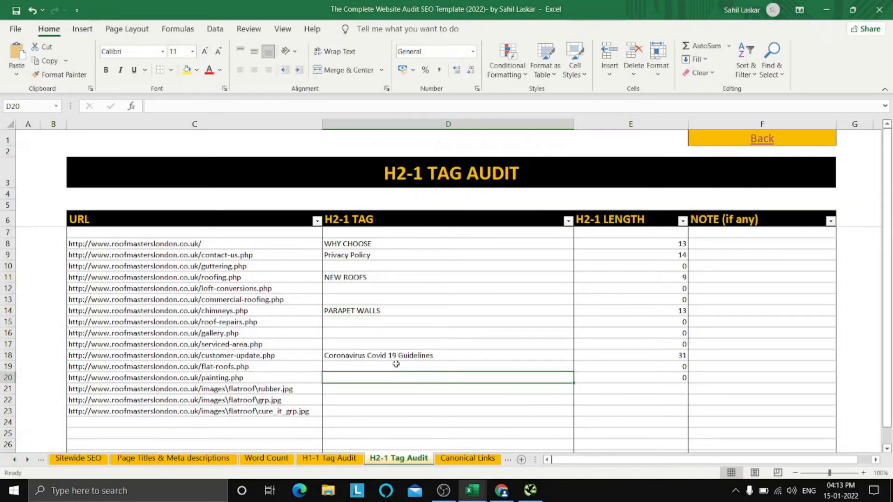
click(379, 321)
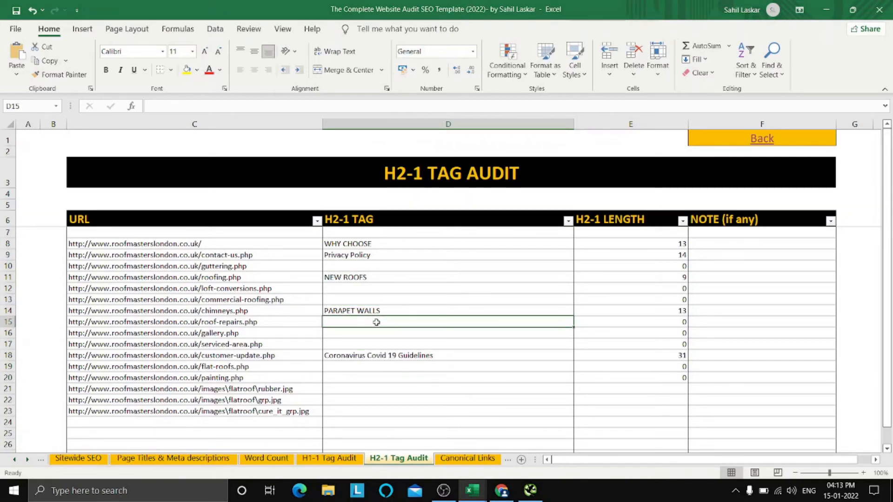
click(368, 263)
click(377, 289)
click(378, 299)
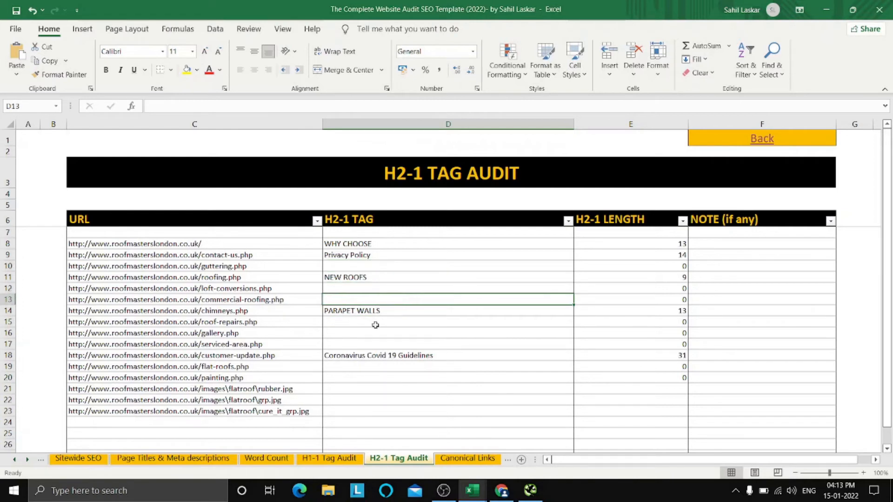
click(375, 325)
click(368, 344)
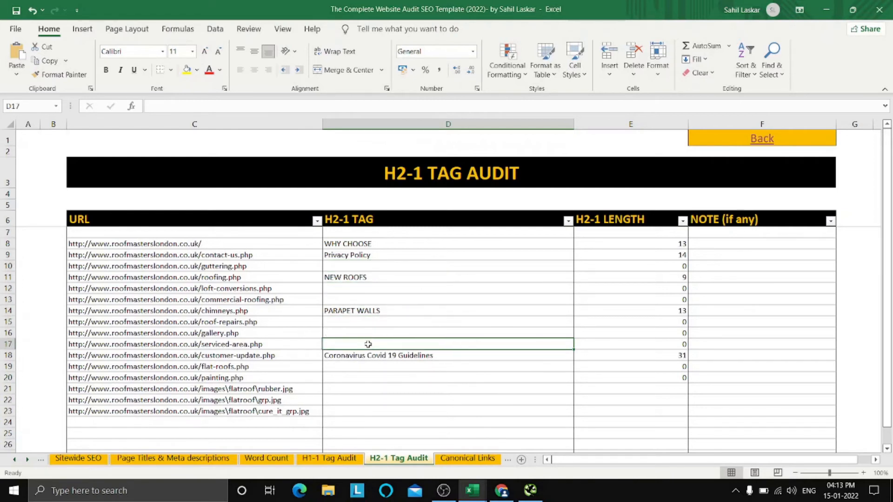
click(362, 367)
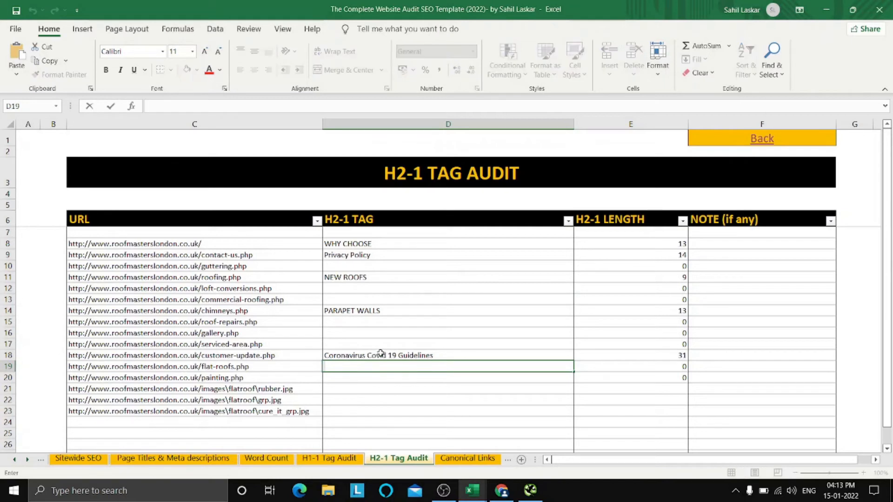
click(418, 341)
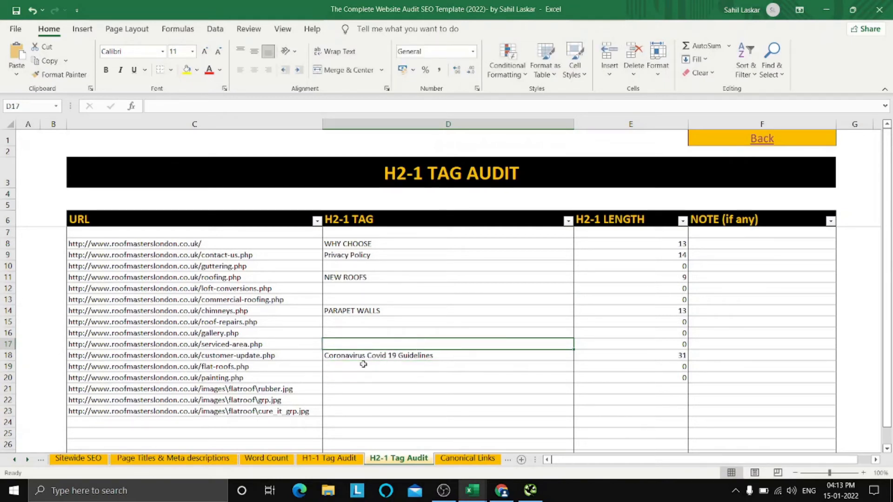
- Return to the table of contents from the H1-1 Tag Audit sheet and set the H2-1 Tag Report's check status to yes
click(329, 458)
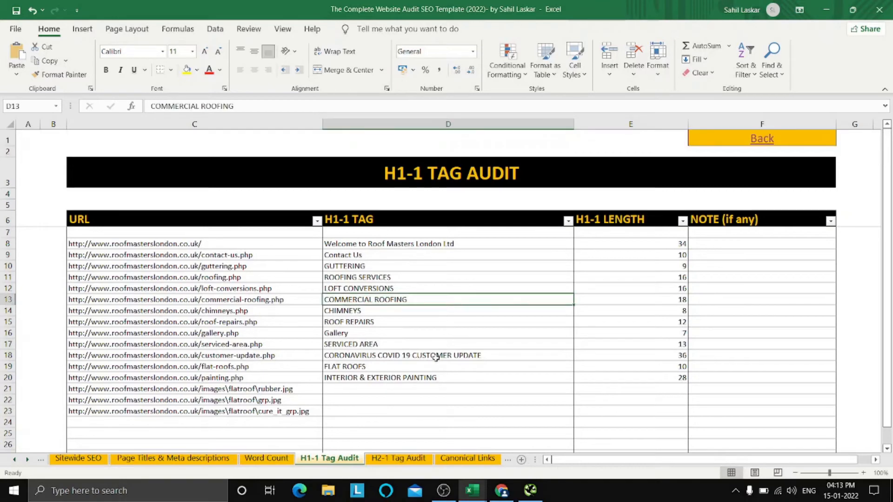
click(436, 357)
click(762, 139)
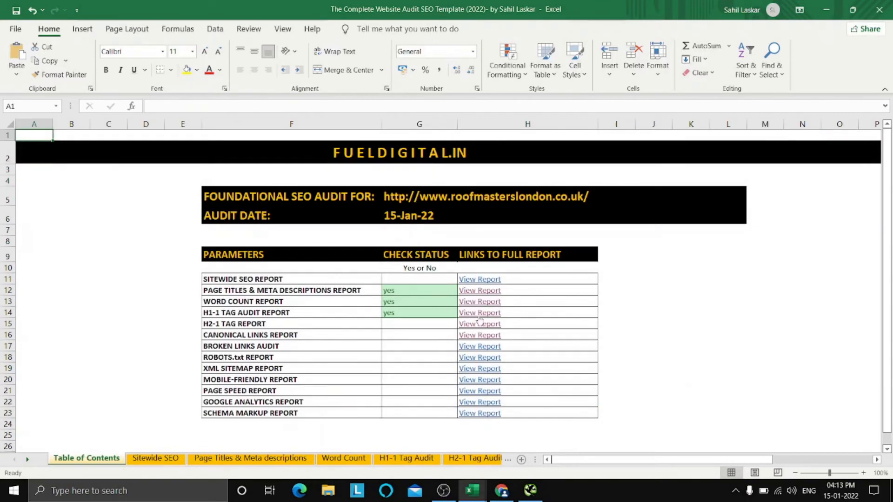
click(409, 324)
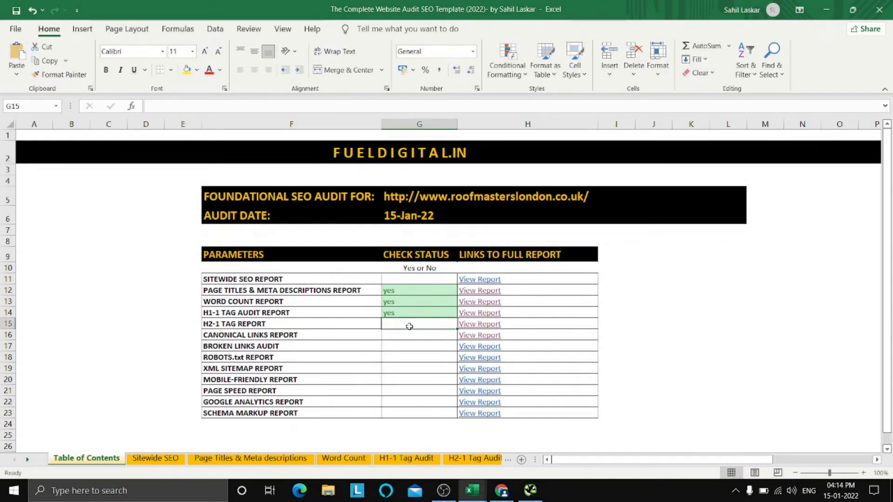
text(yes)
click(418, 344)
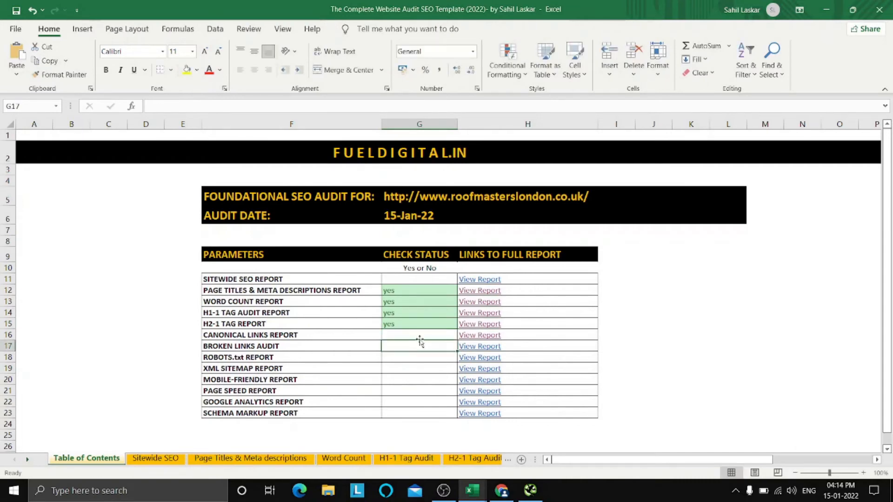
click(422, 325)
- Open the H2-1 tag report and review the tag, length and note columns for the listed URLs
click(492, 324)
click(493, 324)
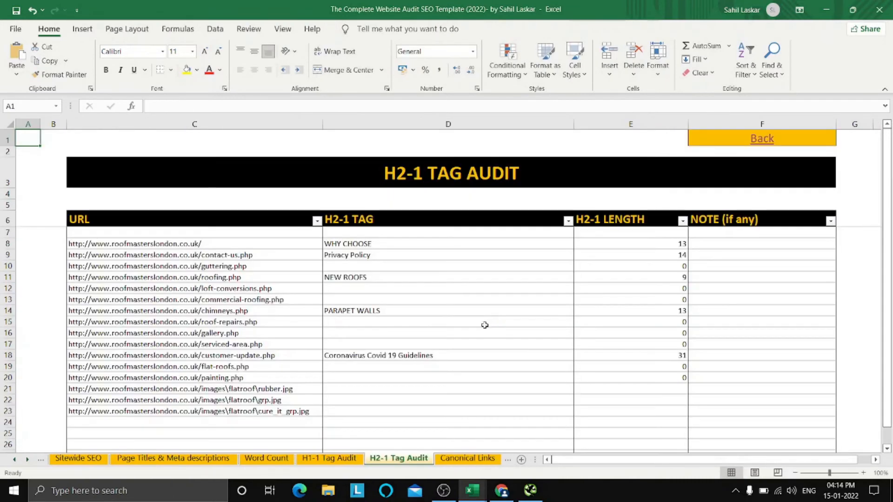
click(647, 307)
click(464, 388)
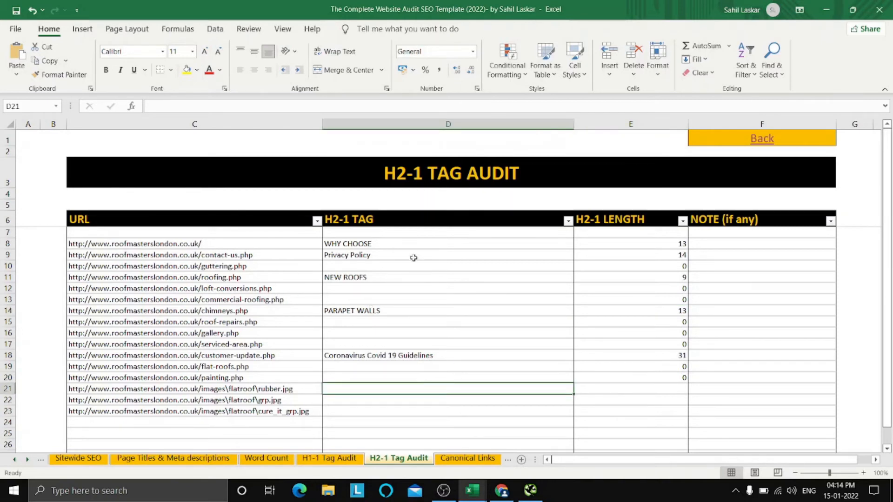
drag(386, 244, 386, 367)
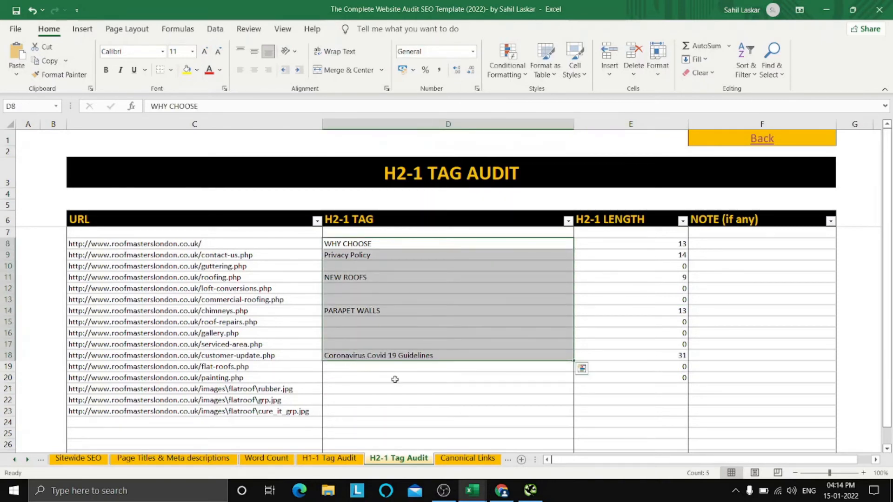
click(522, 376)
click(773, 379)
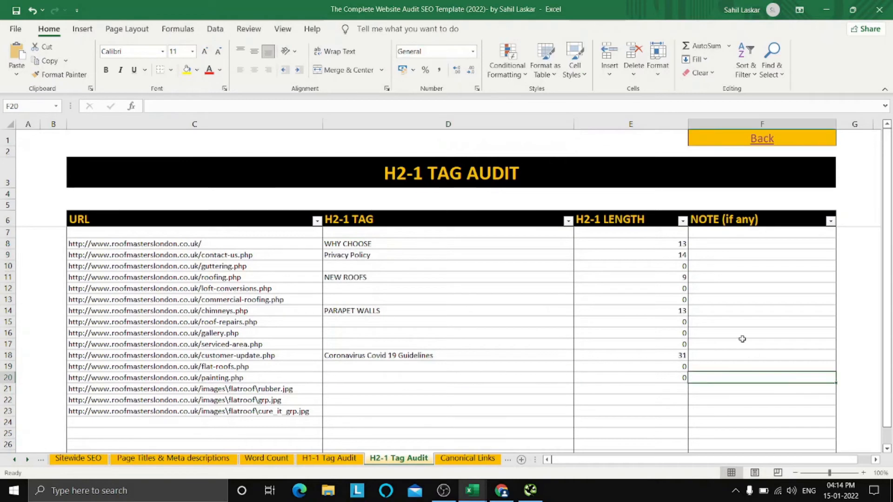
click(669, 243)
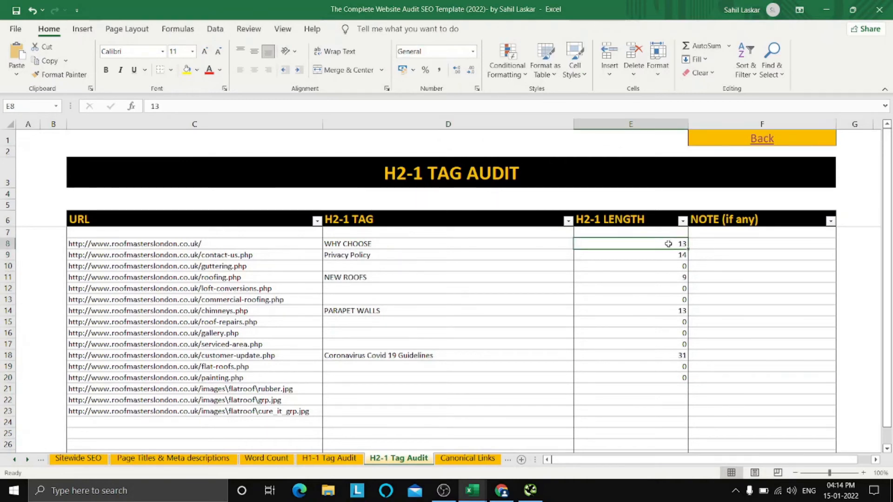
click(662, 276)
drag(652, 244, 828, 378)
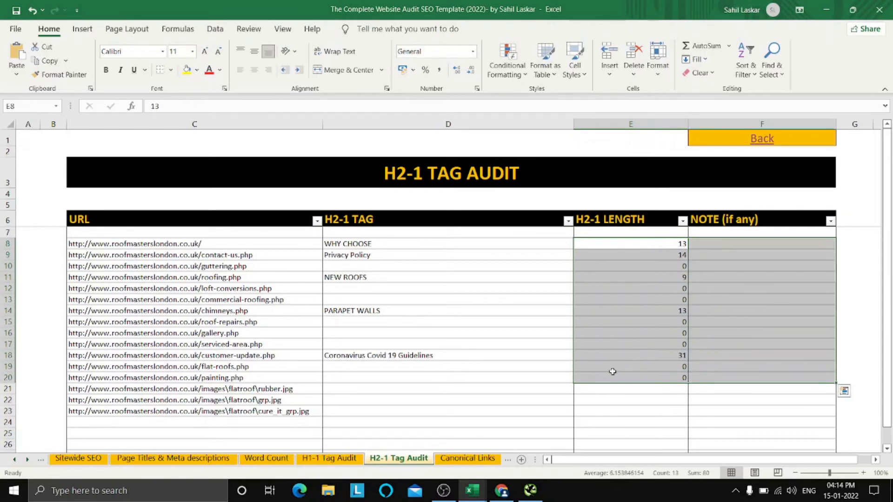
- Return from the H2-1 Tag Audit sheet to the table of contents and open the Canonical Links report
click(657, 409)
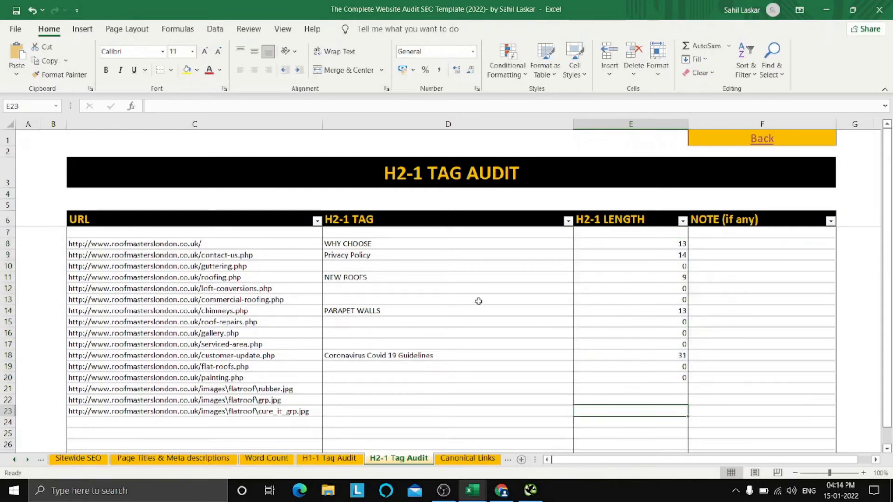
click(365, 243)
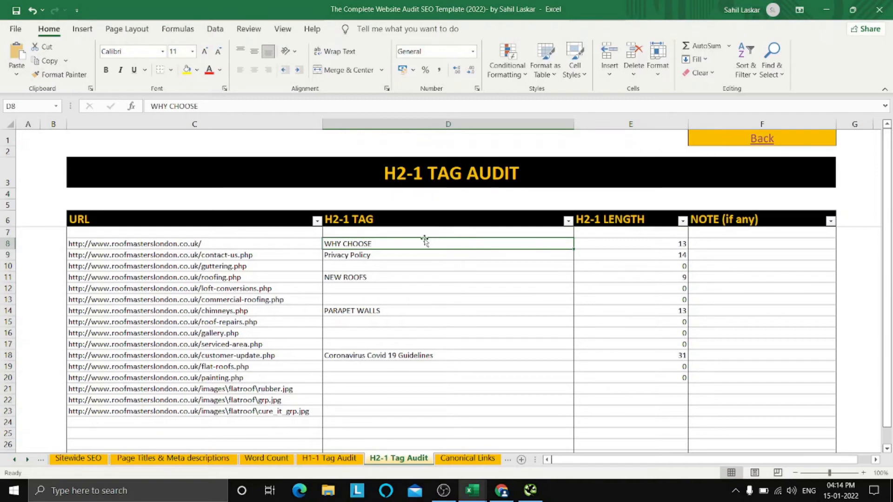
click(393, 263)
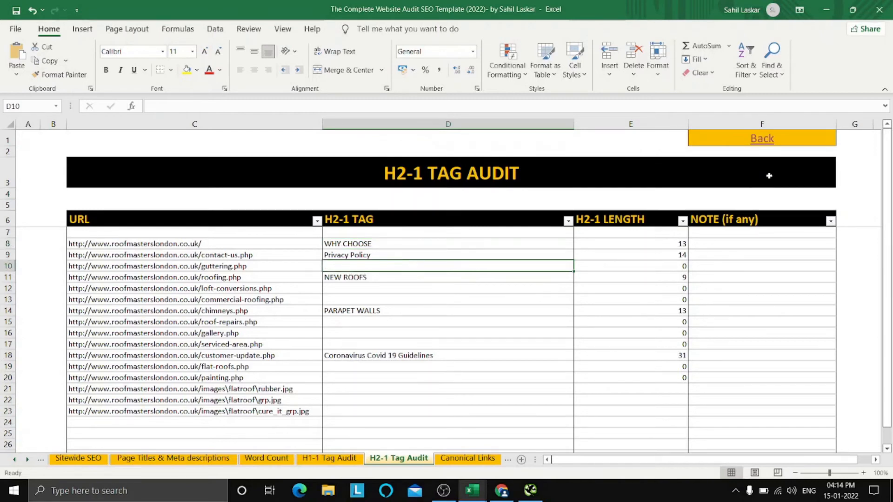
click(767, 150)
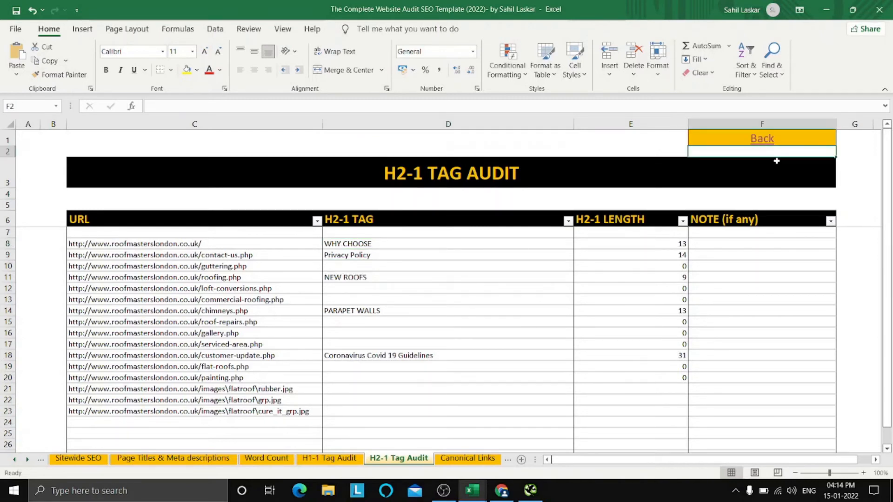
click(758, 139)
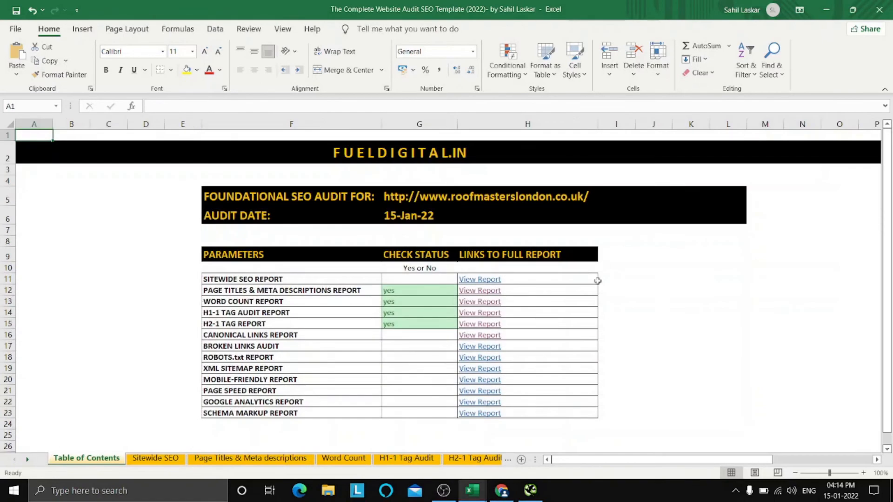
click(413, 333)
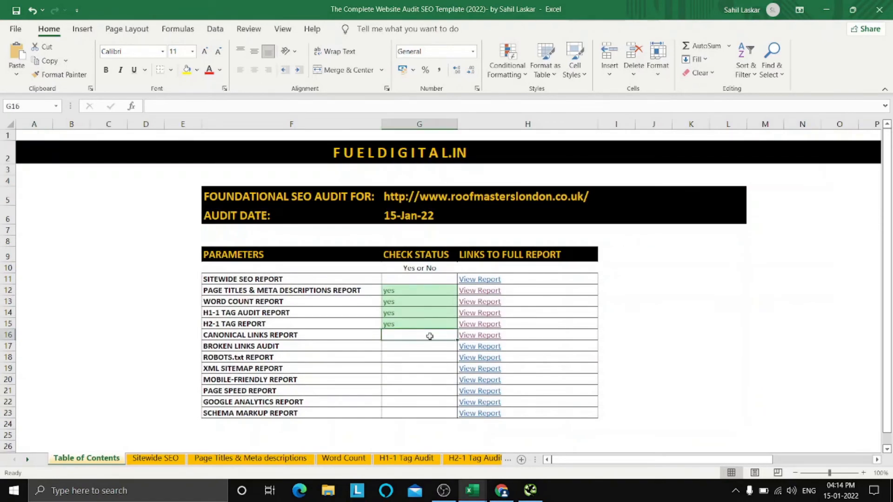
click(468, 335)
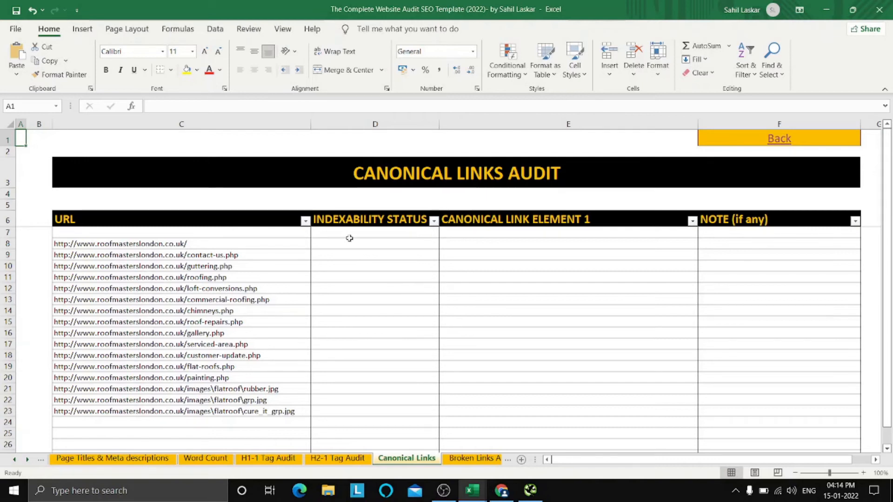
- Switch to Screaming Frog and copy the Indexability column for all the internal HTML URLs
drag(358, 243, 360, 299)
click(480, 286)
click(365, 243)
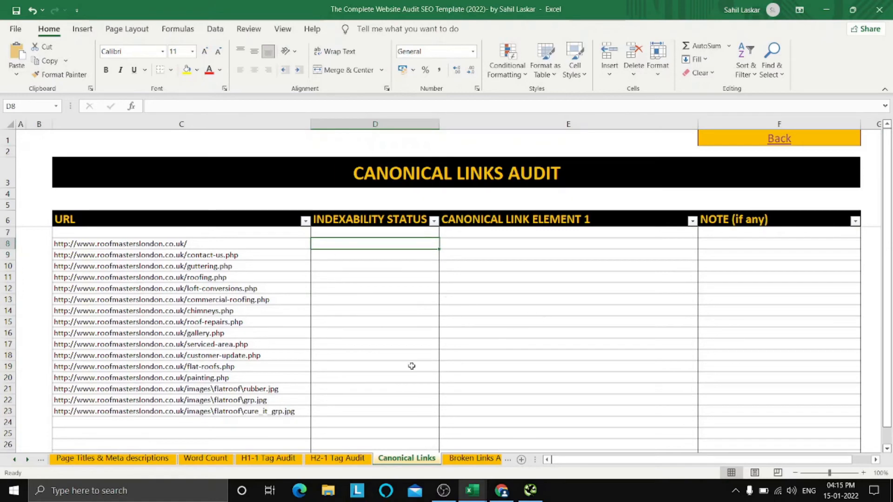
click(531, 491)
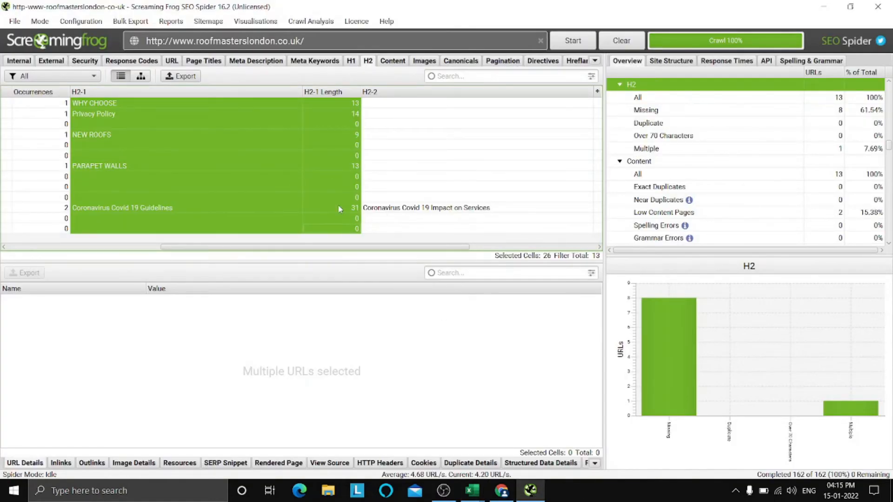
click(24, 62)
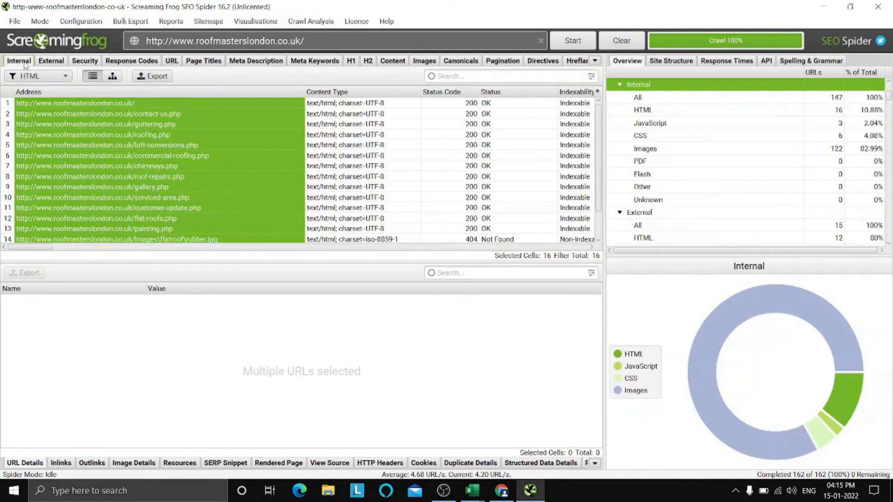
click(287, 362)
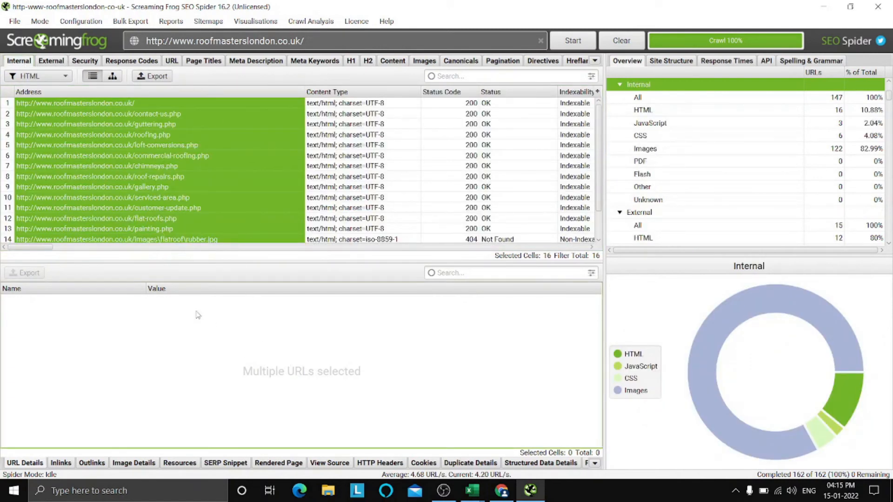
drag(41, 247, 60, 247)
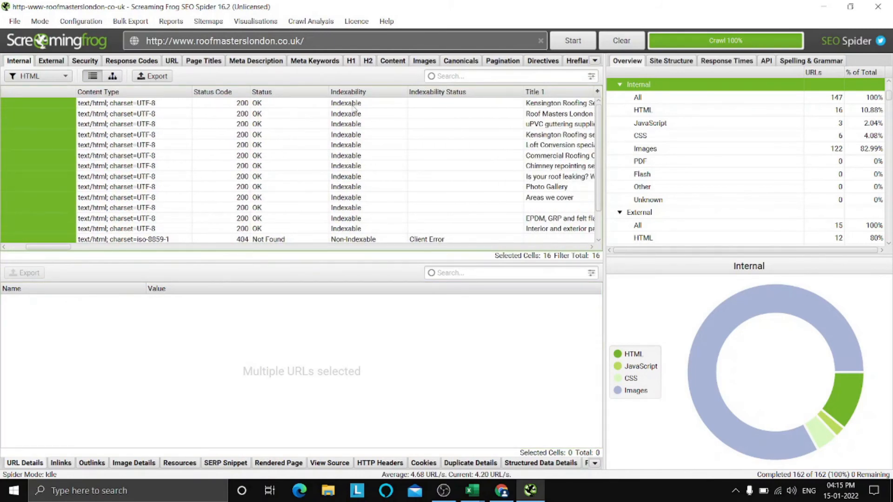
drag(354, 107, 363, 185)
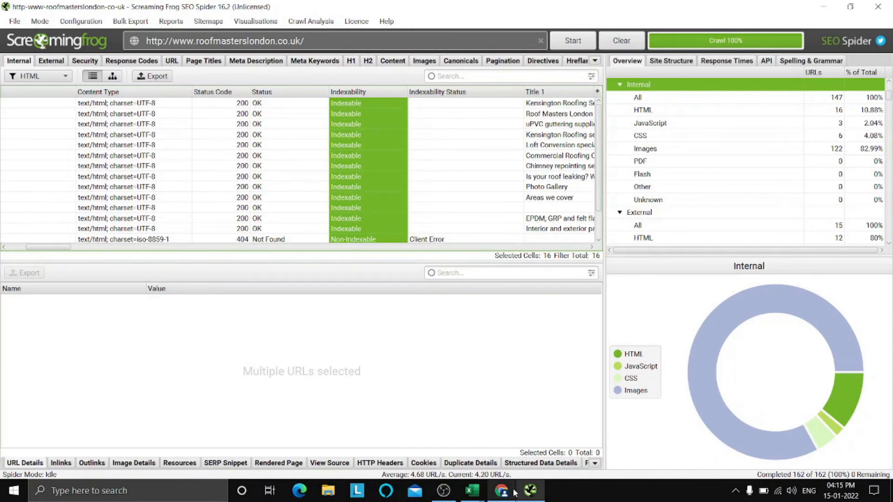
- Switch to the audit workbook and paste the copied indexability values into the Indexability Status column from cell D8
mouse_move(472, 490)
click(480, 474)
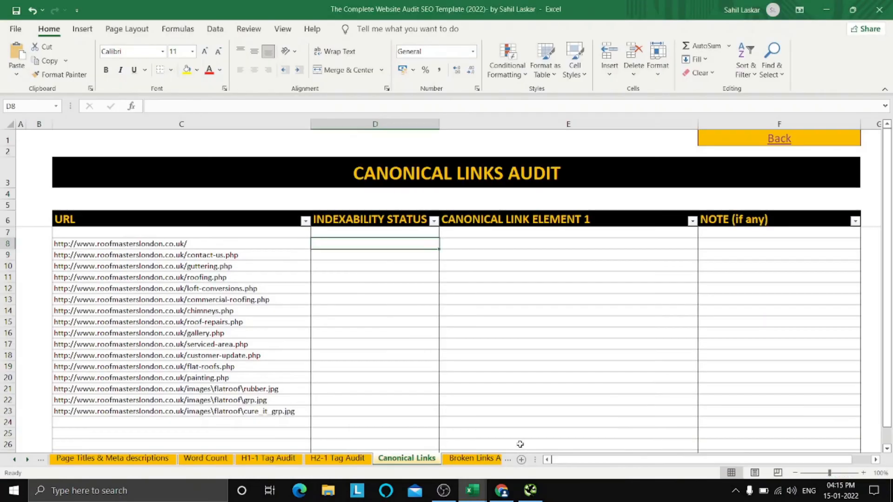
click(381, 279)
click(366, 244)
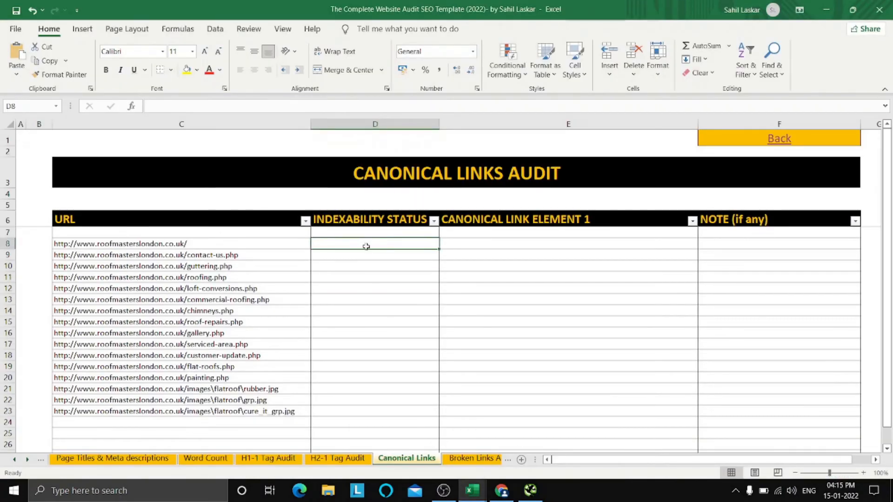
text(Indexable Indexable Indexable Indexable Indexable Indexable Indexable Indexable Indexable Indexable Indexable Indexable Indexable Non-Indexable Non-Indexable Non-Indexable)
click(503, 343)
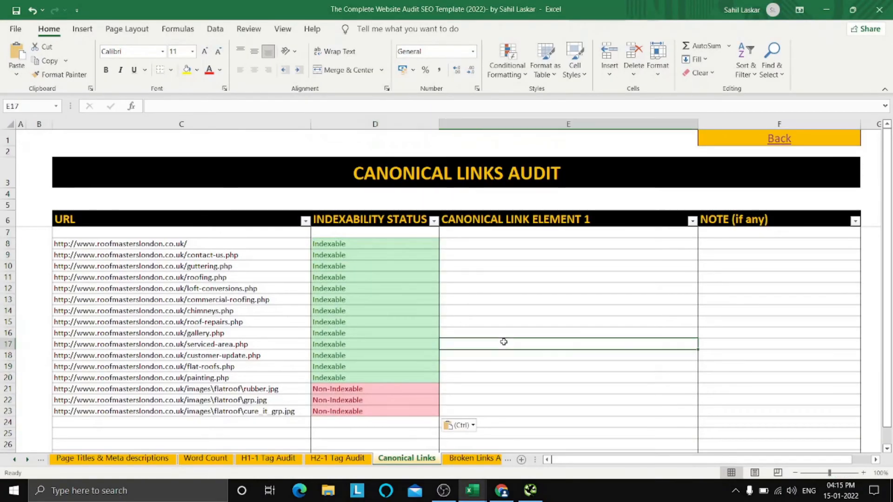
- Examine the indexability status of each listed URL alongside the canonical link and note columns
click(766, 297)
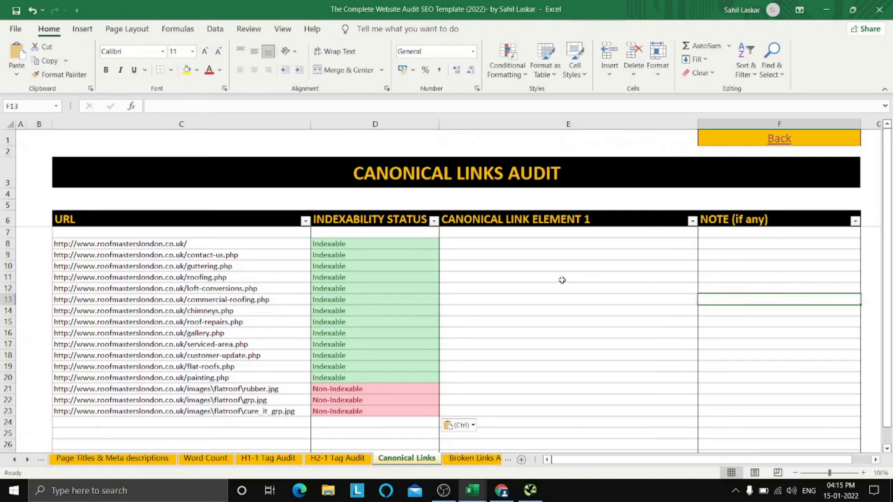
scroll(562, 280, down, 1)
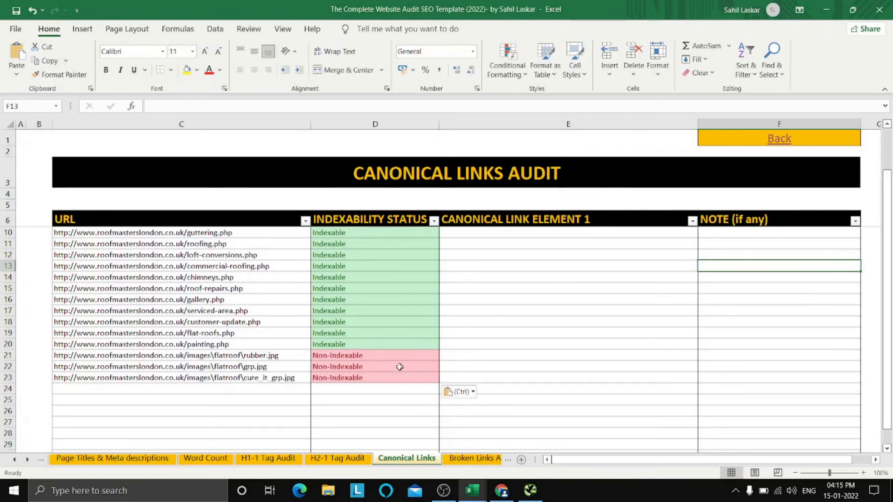
scroll(587, 321, up, 1)
scroll(589, 321, up, 1)
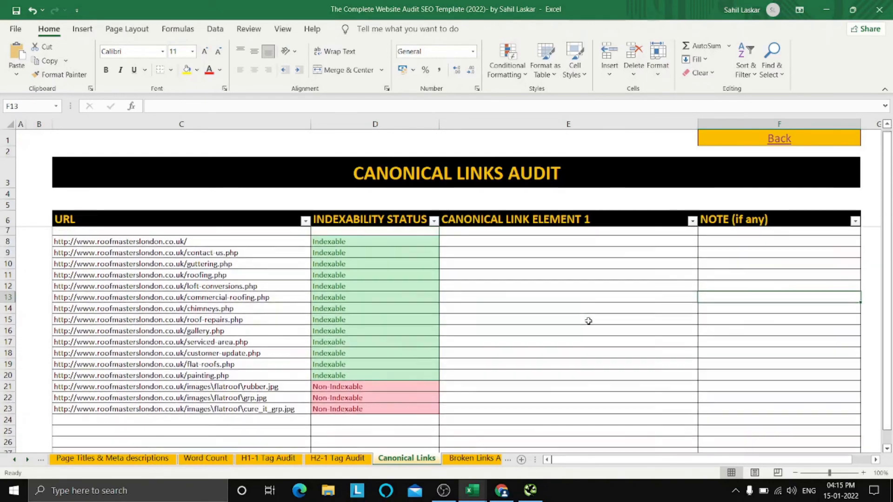
click(542, 299)
click(577, 271)
click(600, 343)
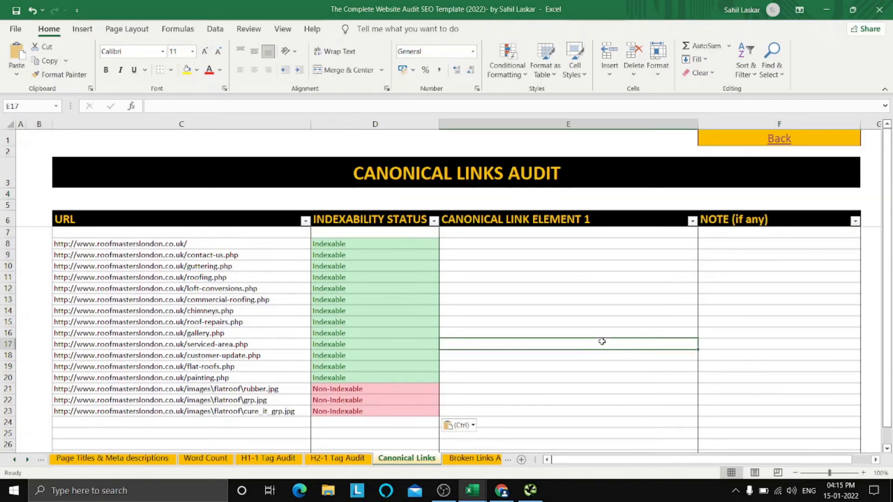
click(751, 312)
click(752, 275)
click(554, 297)
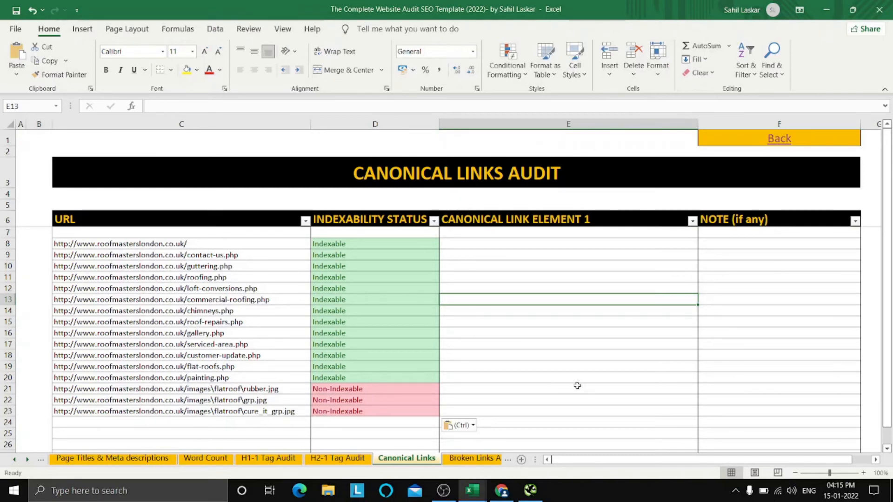
- Copy the rubber.jpg URL from the sheet, open it in a new Chrome tab to check the page, and close that tab
click(81, 390)
key(ctrl+c)
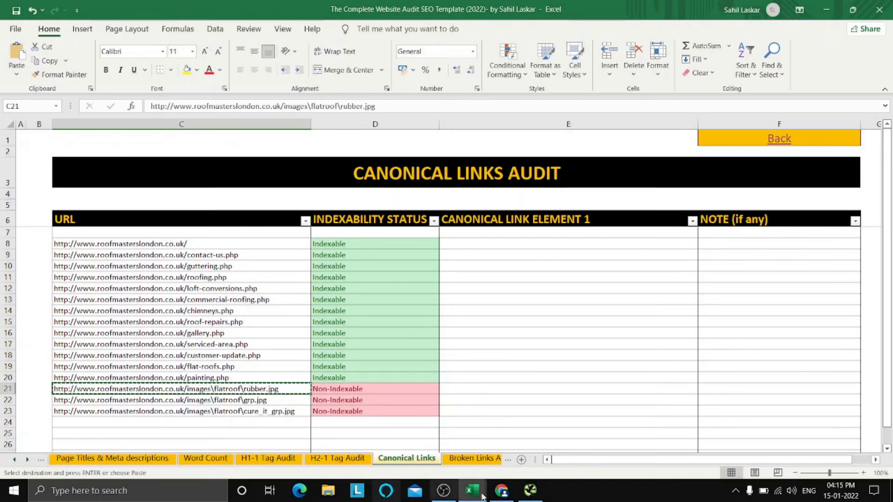
click(501, 490)
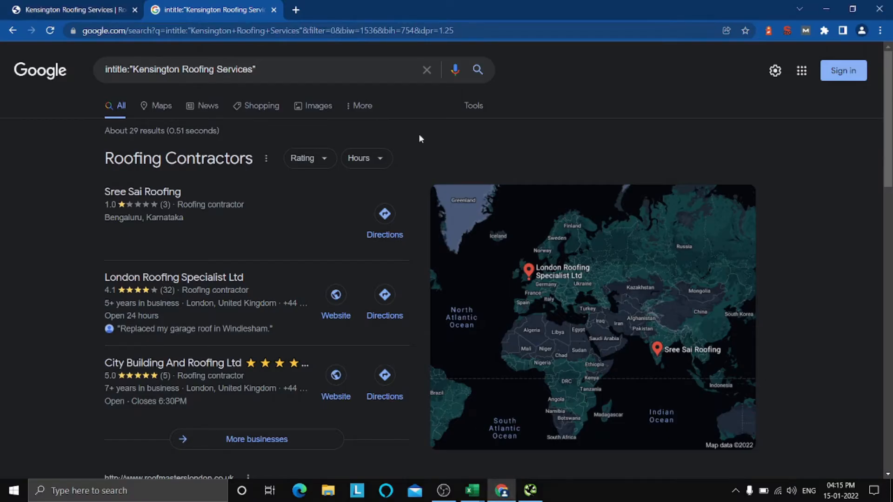
click(298, 11)
key(ctrl+v)
key(Return)
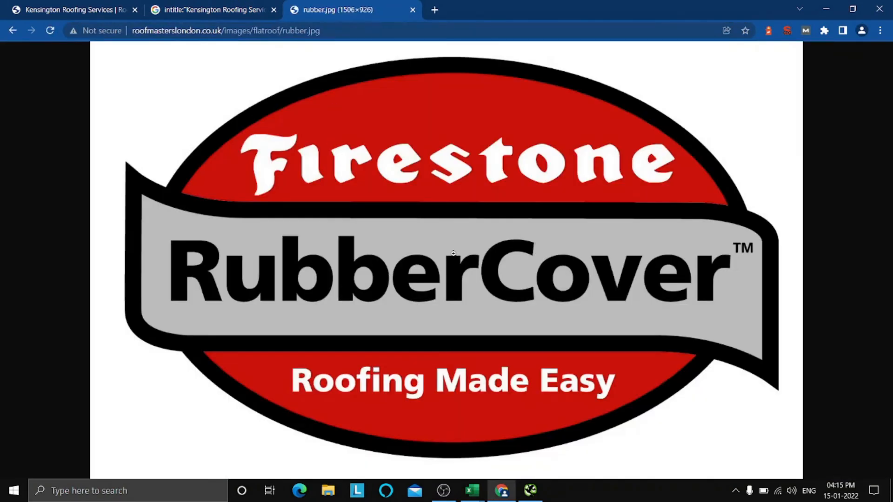
click(80, 8)
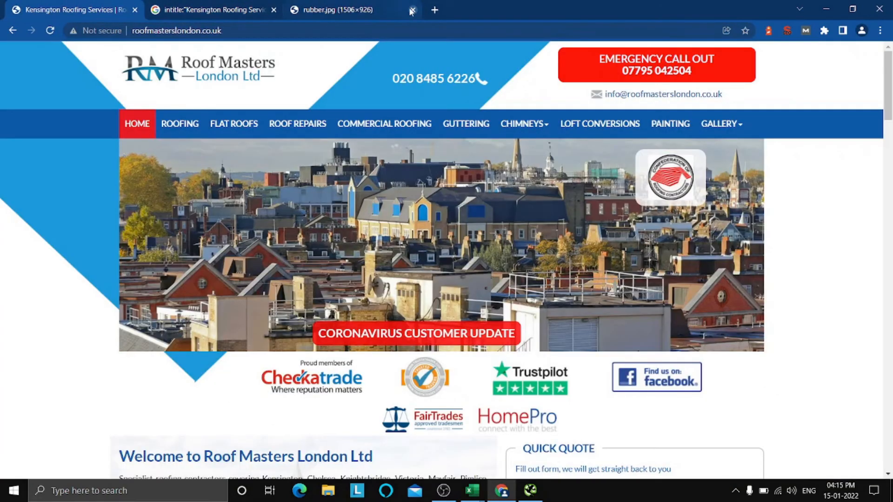
click(412, 10)
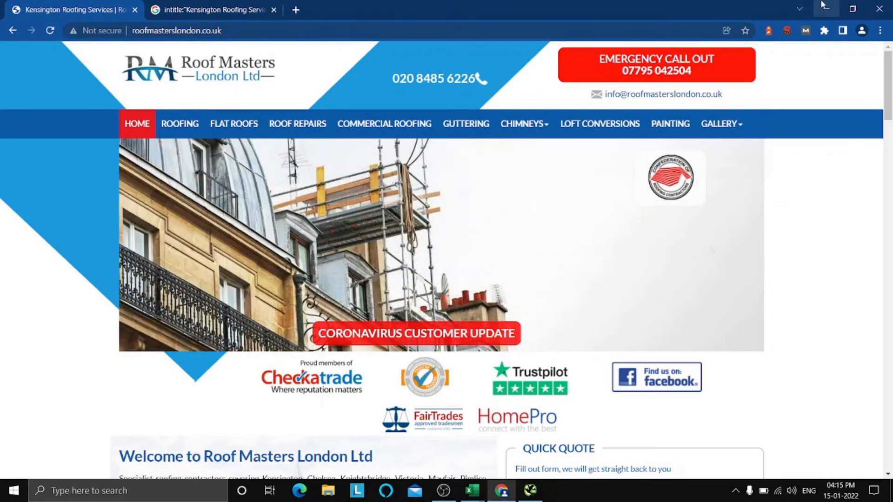
- Return to the audit workbook and review the Canonical Link Element 1 and Note columns against the listed URLs
key(alt+Tab)
key(Right)
key(Right)
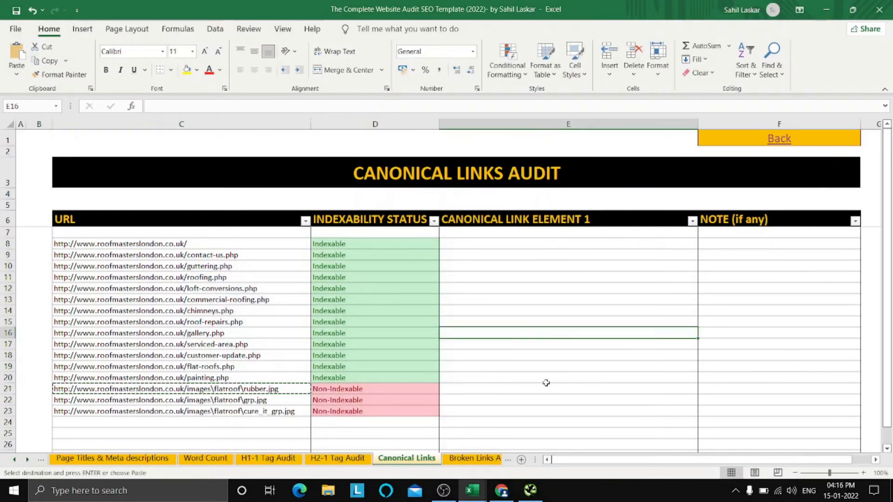
click(550, 298)
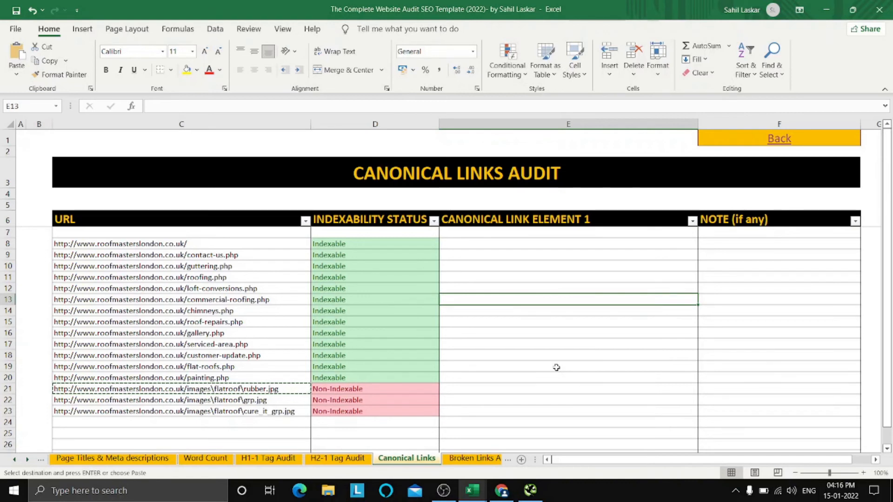
click(557, 257)
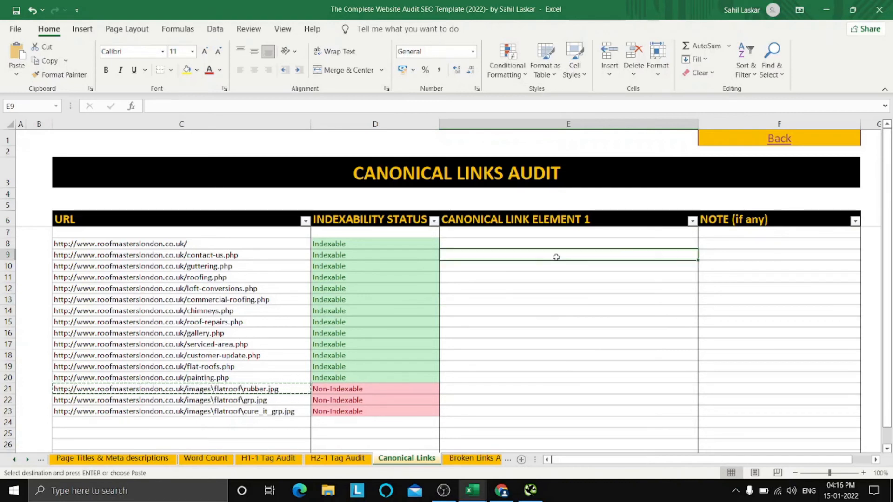
click(567, 321)
click(565, 277)
click(555, 347)
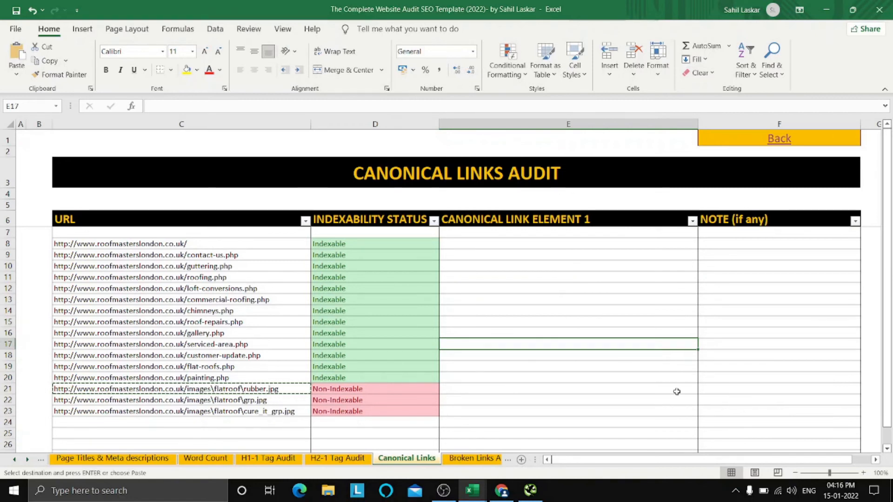
click(774, 300)
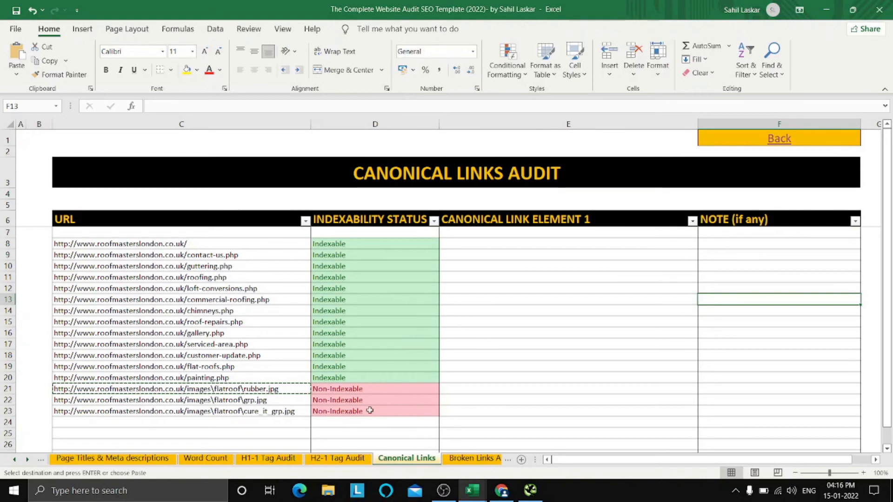
click(612, 343)
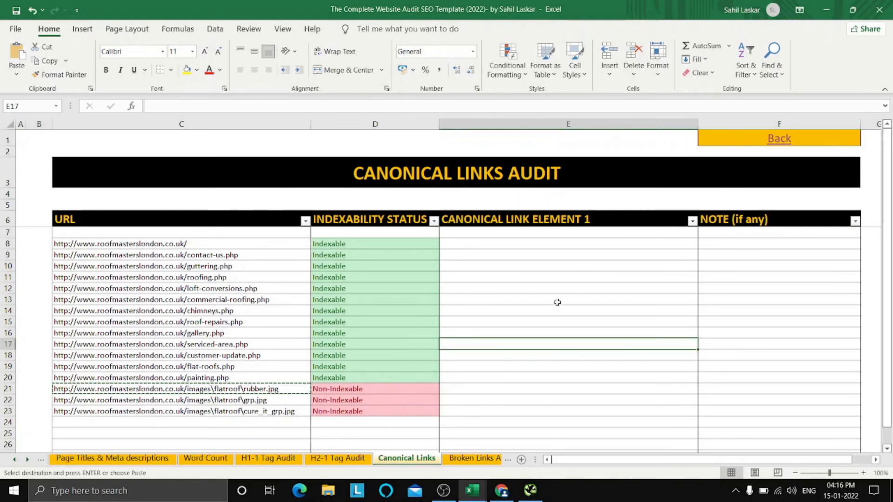
click(607, 287)
click(778, 289)
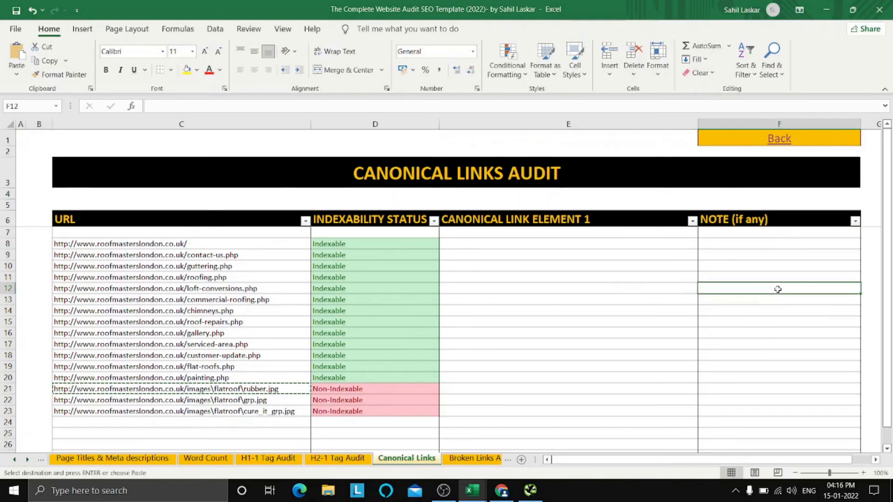
- Switch to Screaming Frog and check the Canonical Link Element 1 column in the Canonicals report
click(509, 241)
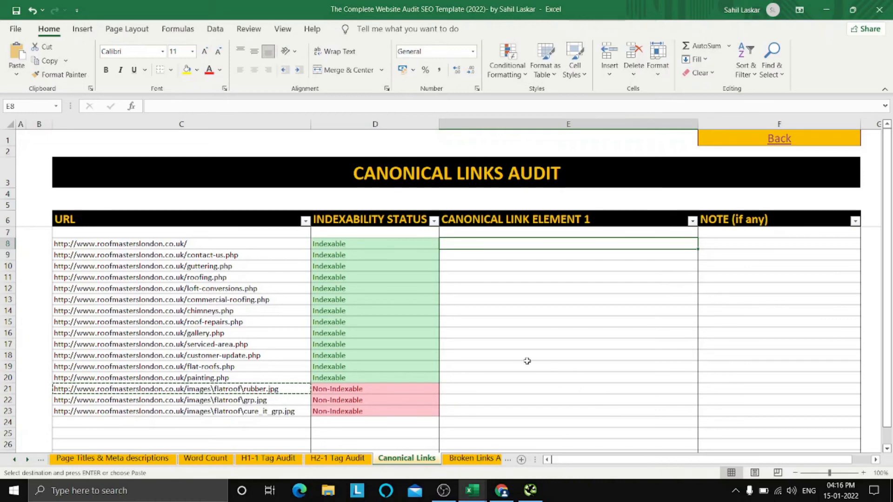
click(530, 490)
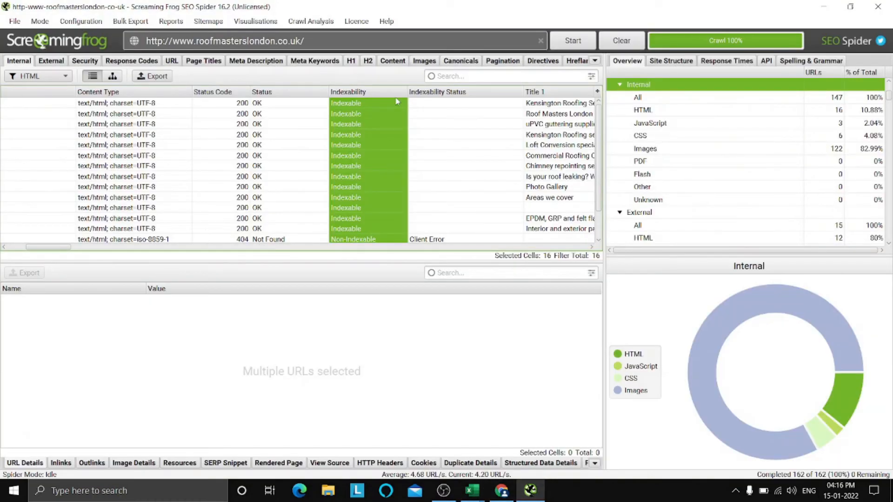
click(462, 61)
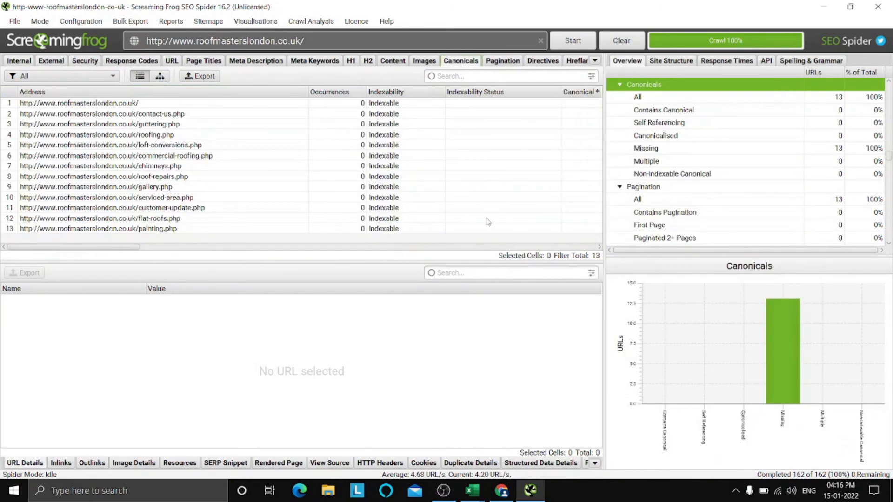
click(115, 248)
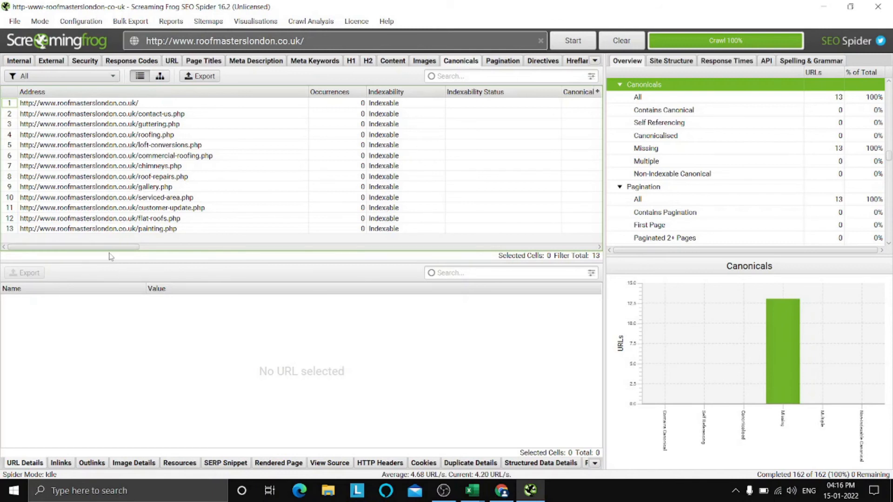
drag(110, 257, 183, 256)
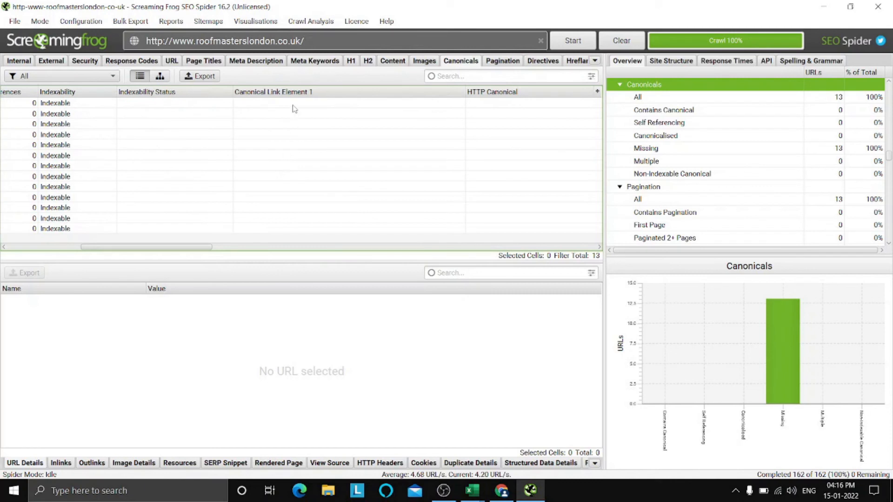
drag(134, 247, 61, 246)
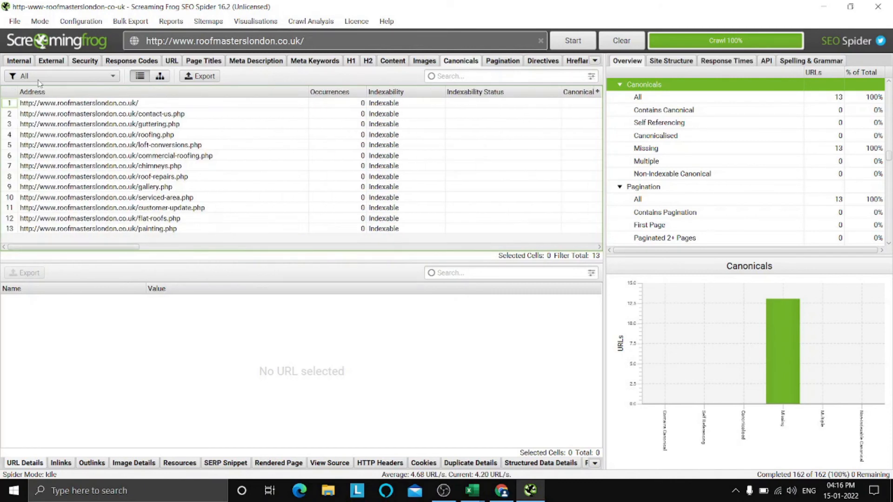
- Compare the addresses and indexability of the internal HTML pages with the Canonical Link Element 1 data in the Canonicals report
click(22, 60)
scroll(360, 198, down, 1)
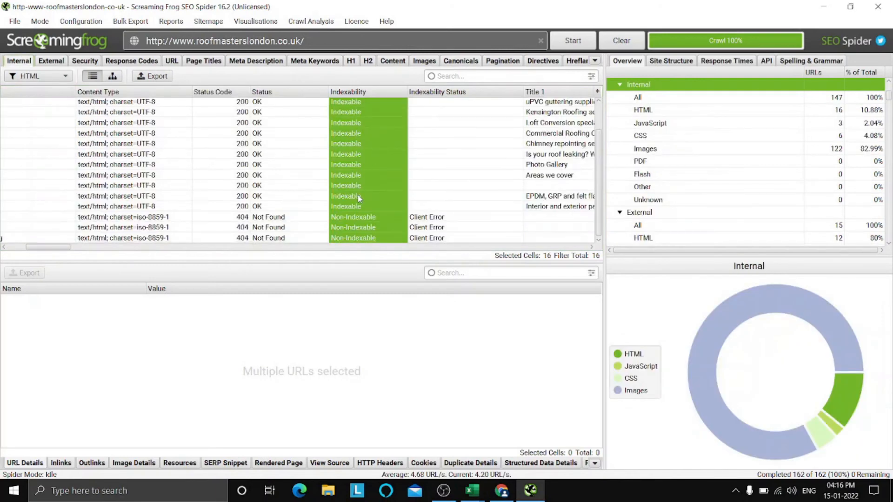
scroll(358, 199, up, 1)
drag(52, 247, 34, 246)
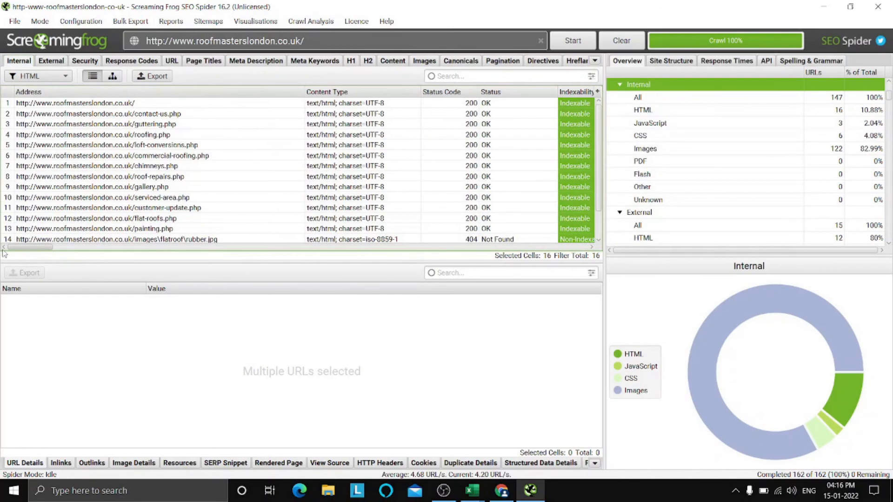
scroll(238, 184, down, 1)
scroll(238, 184, up, 1)
drag(39, 247, 70, 247)
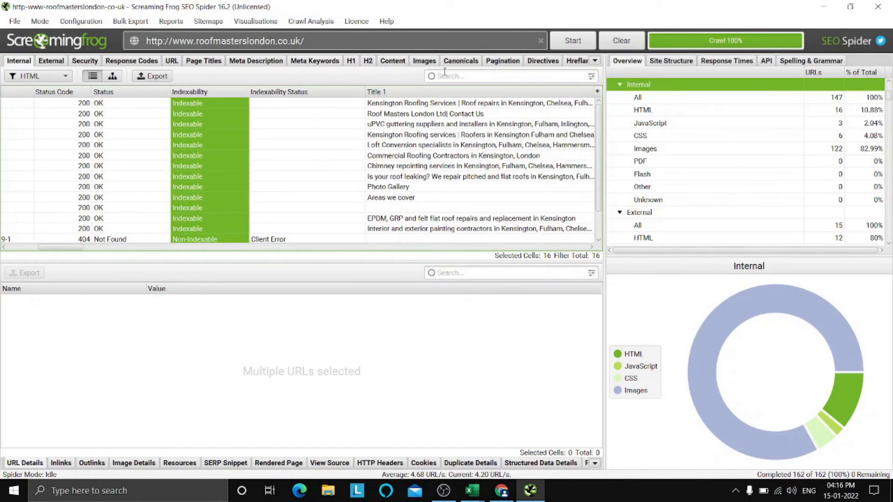
click(463, 61)
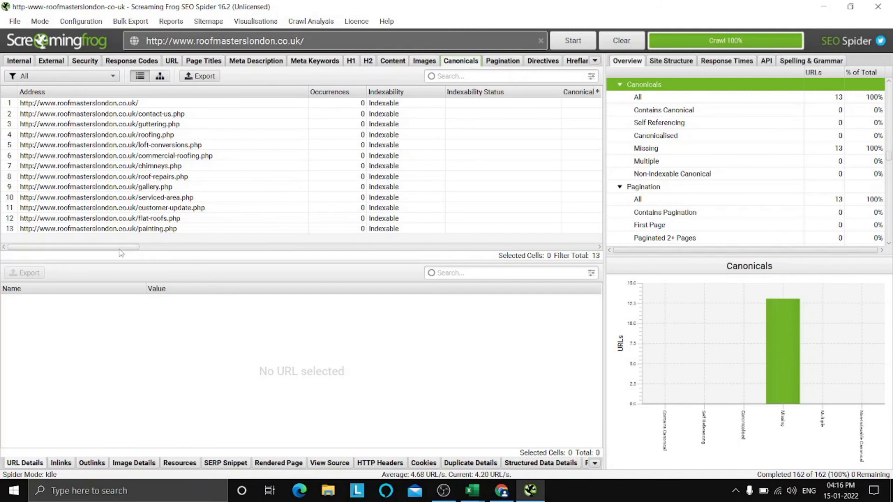
drag(120, 248, 204, 248)
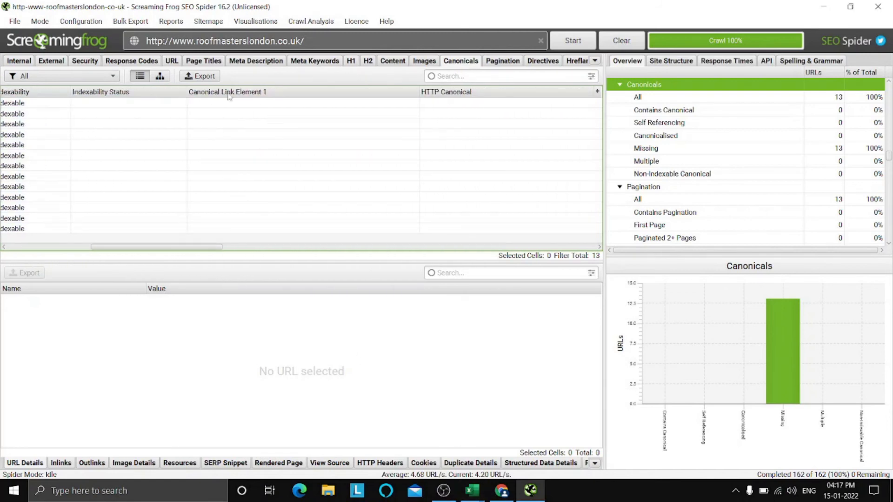
- Switch to the audit template workbook, enter N/A as Canonical Link Element 1 in E8 and copy it down to E23
mouse_move(473, 491)
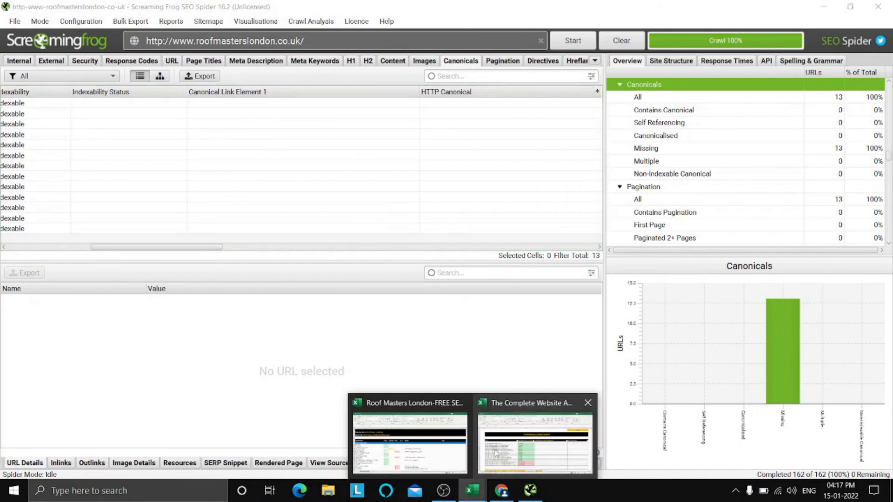
click(510, 434)
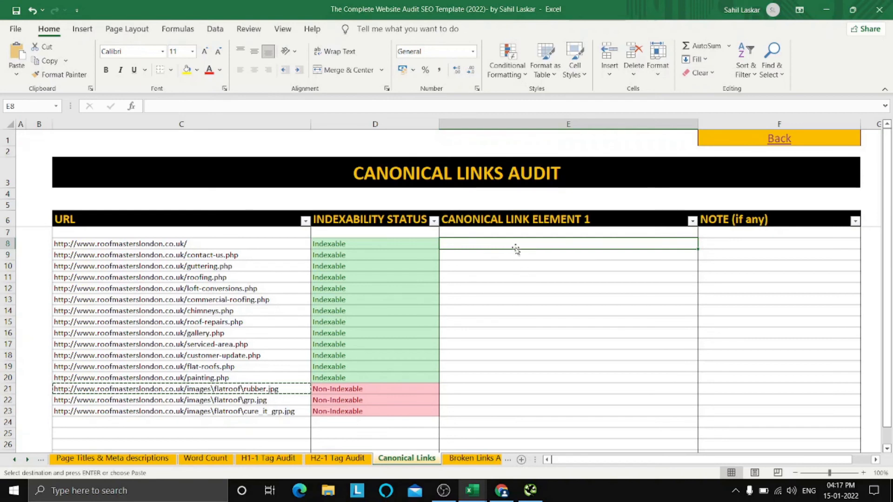
key(Caps_Lock)
text(N/A)
key(Caps_Lock)
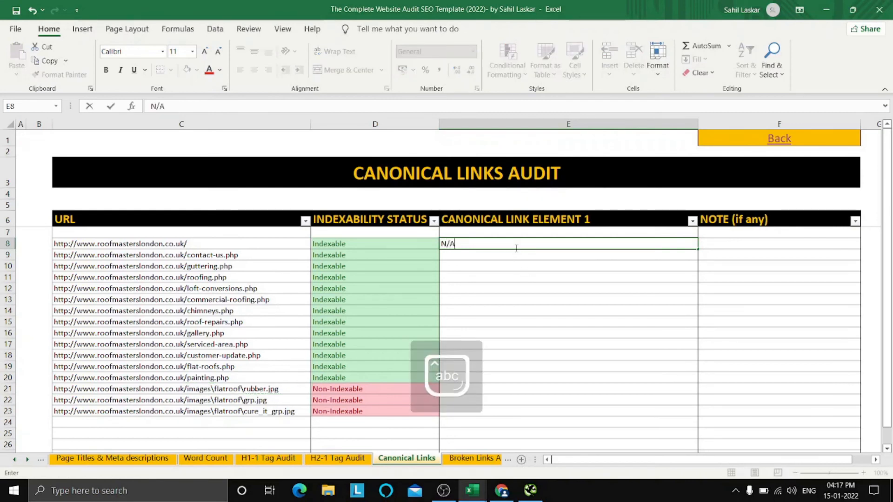
key(ctrl+Return)
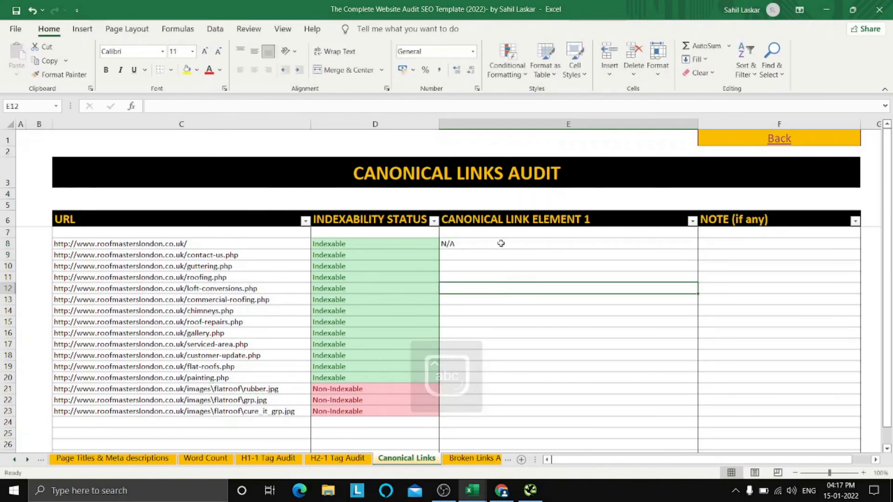
key(ctrl+c)
drag(490, 243, 540, 413)
key(ctrl+v)
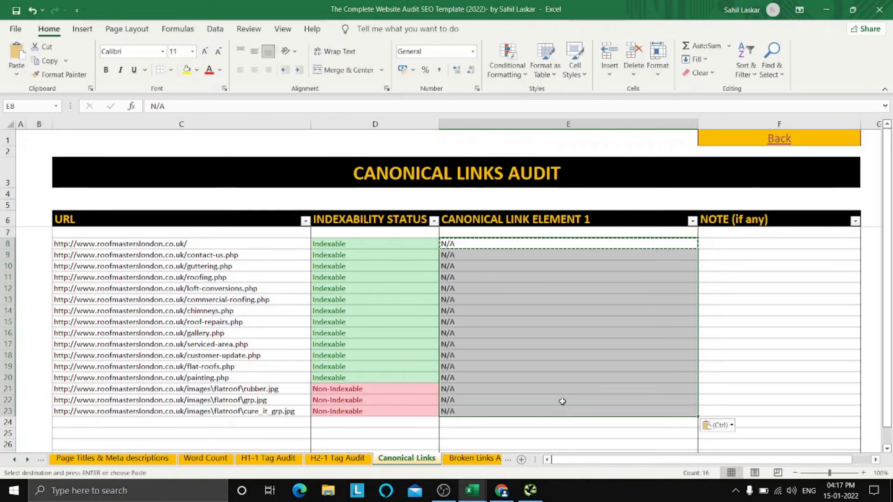
- Review the Canonical Links sheet row by row, checking the Note column beside the canonical link entries
click(745, 313)
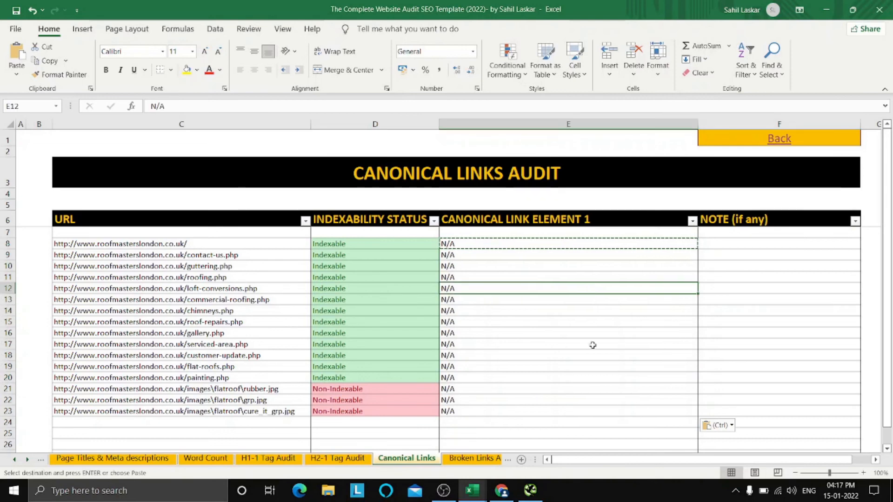
click(791, 323)
scroll(520, 342, down, 2)
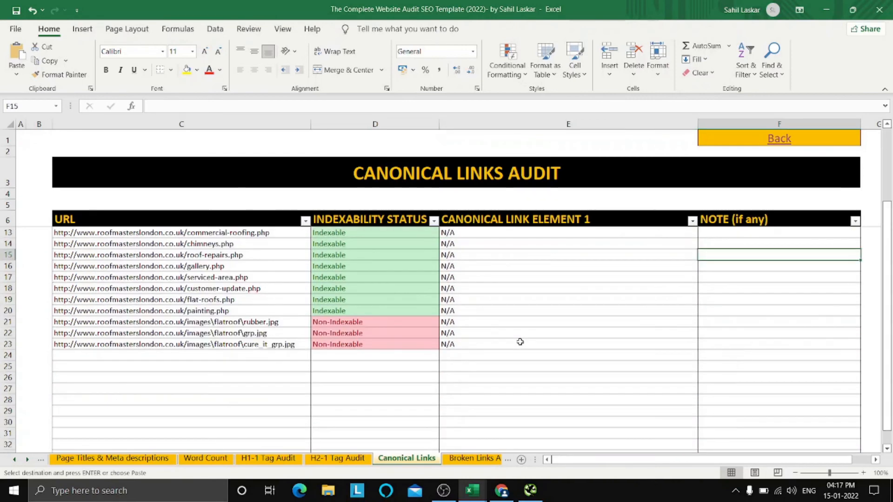
scroll(520, 342, up, 2)
click(777, 289)
click(773, 374)
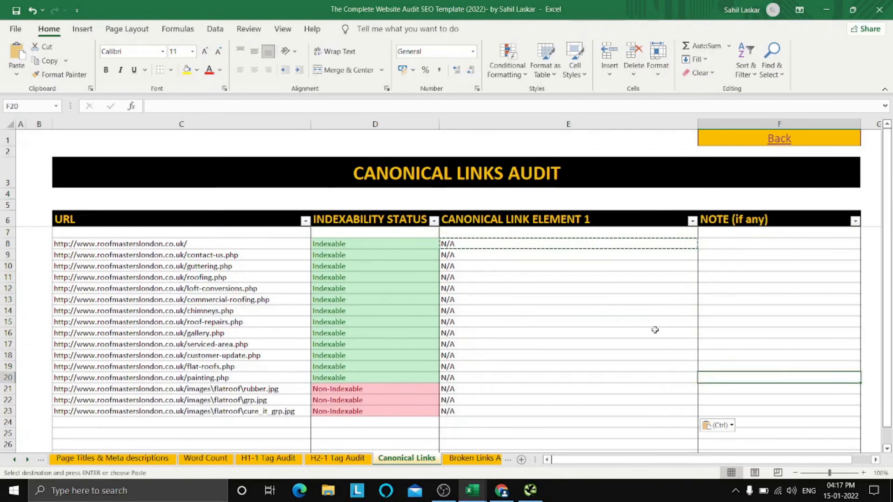
click(771, 275)
click(780, 357)
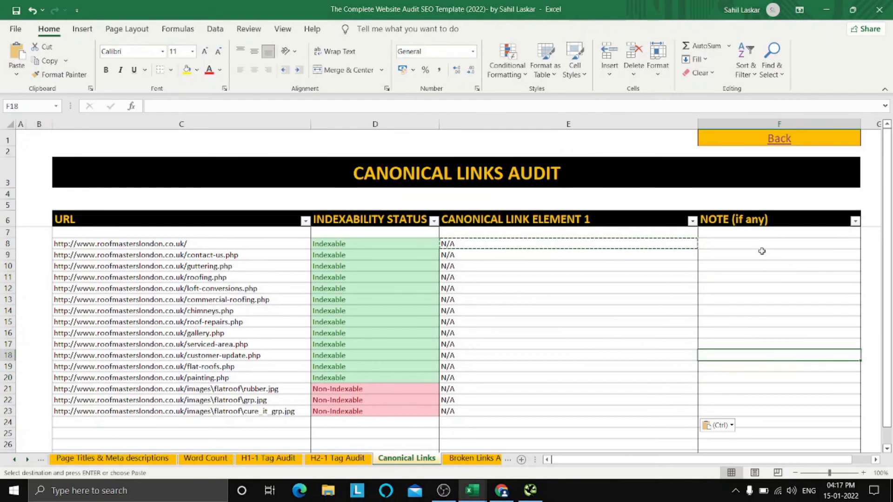
drag(761, 251, 791, 384)
click(791, 399)
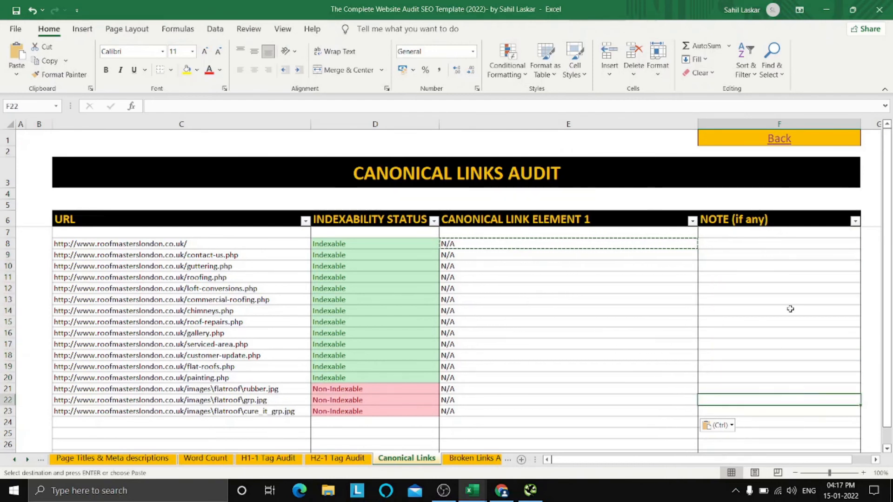
click(777, 296)
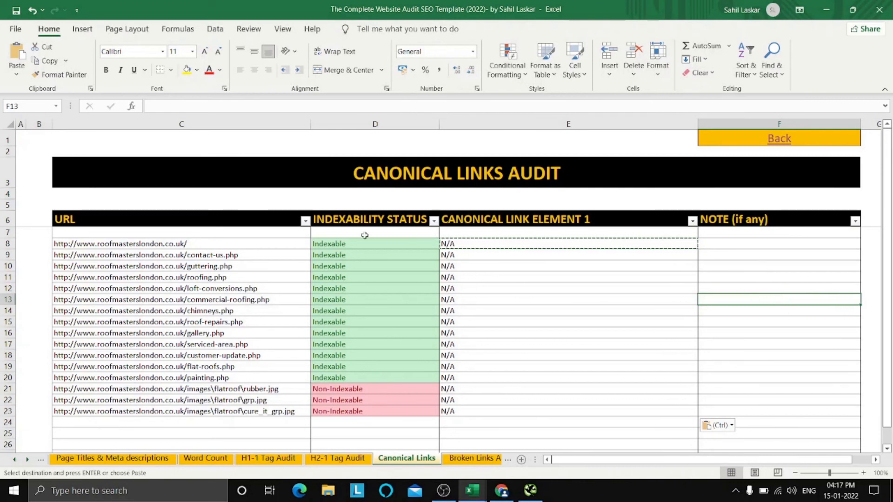
click(528, 310)
click(579, 376)
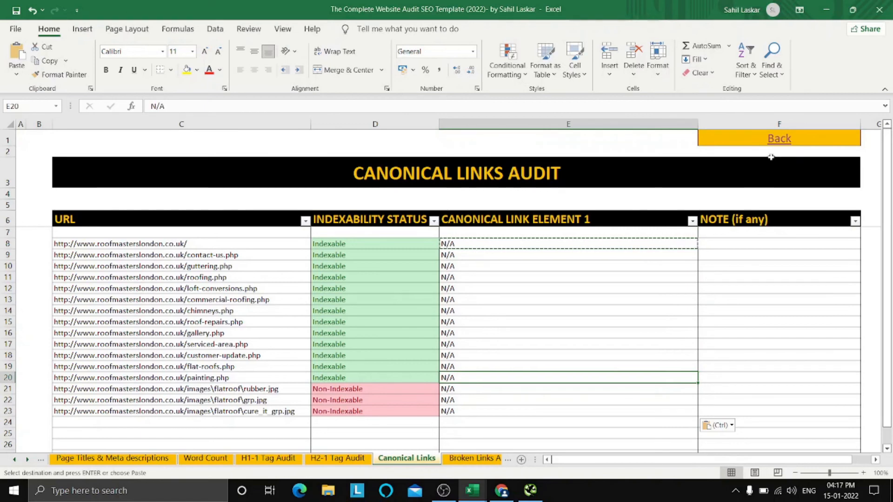
- Return to the Table of Contents, set the Canonical Links Report check status to Yes, and reopen that report
click(780, 139)
click(718, 310)
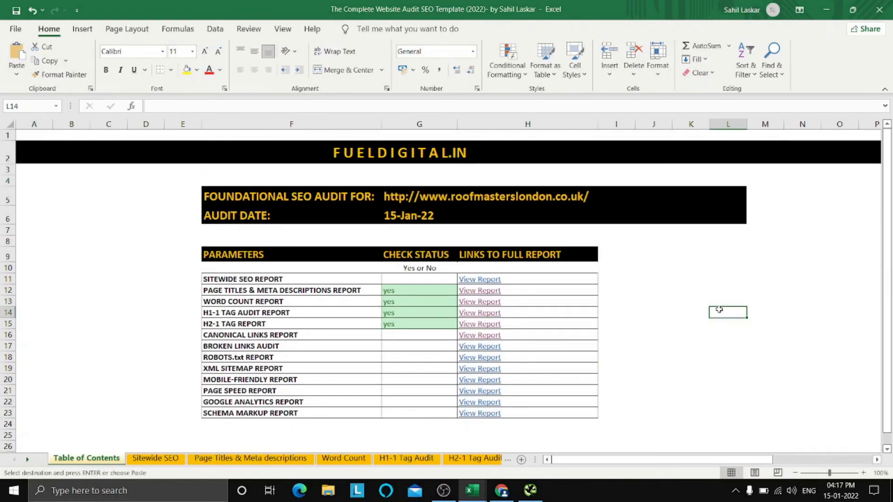
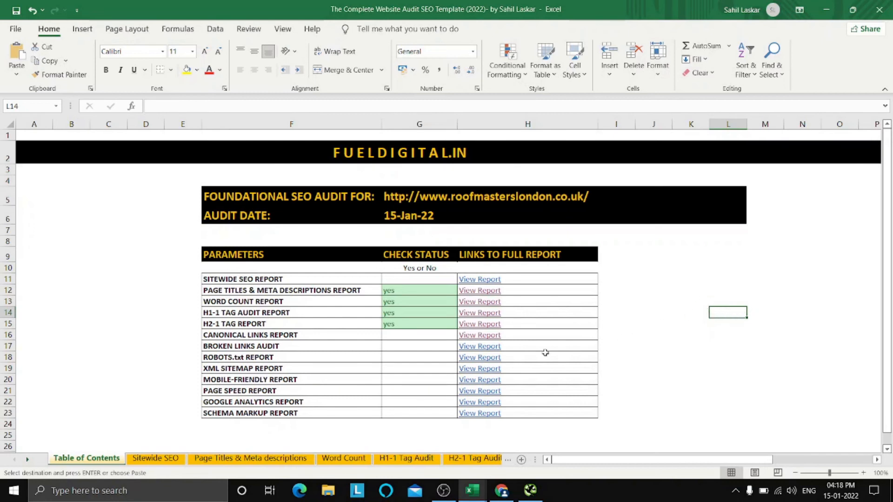
click(423, 339)
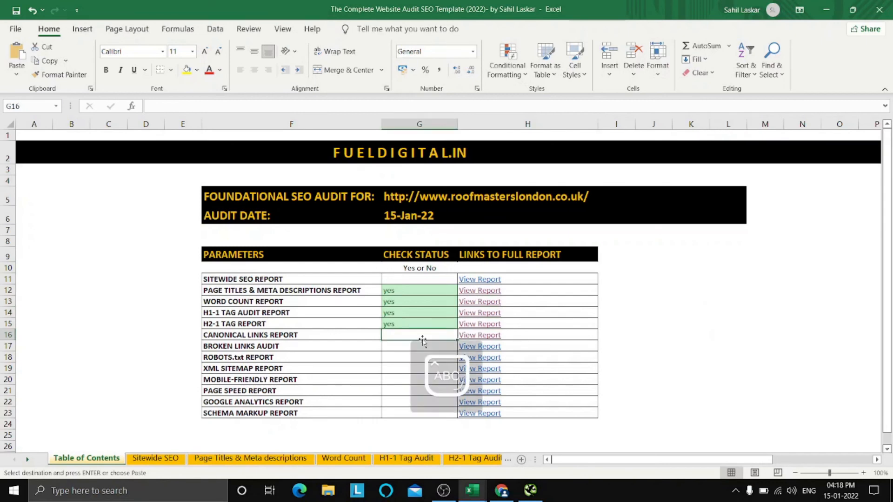
text(Yes)
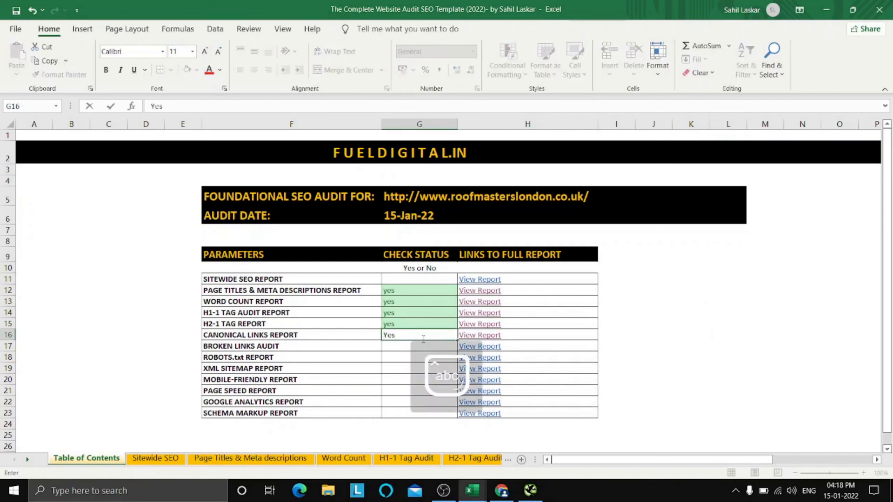
click(475, 334)
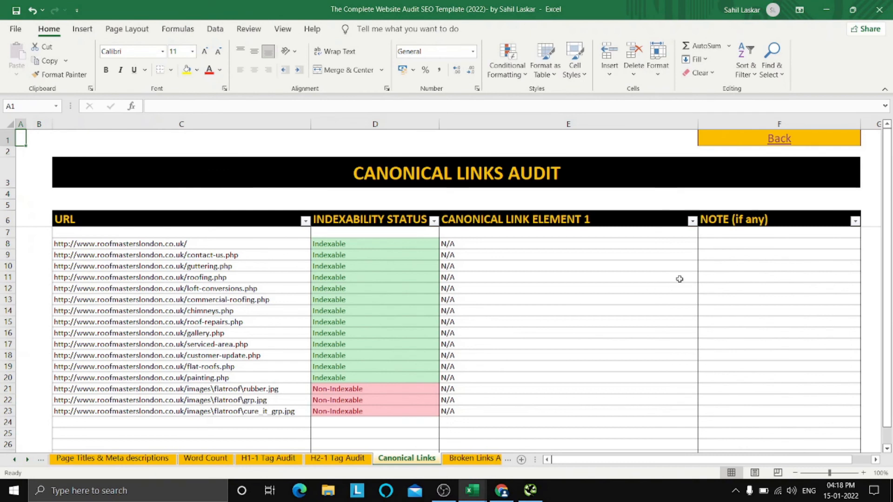
click(764, 265)
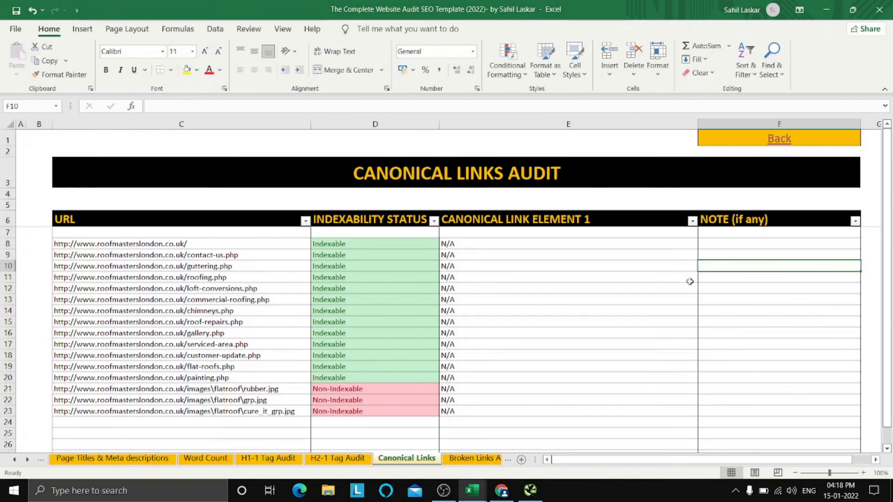
- Switch to Chrome and open the FuelDigital site in a new tab
click(502, 491)
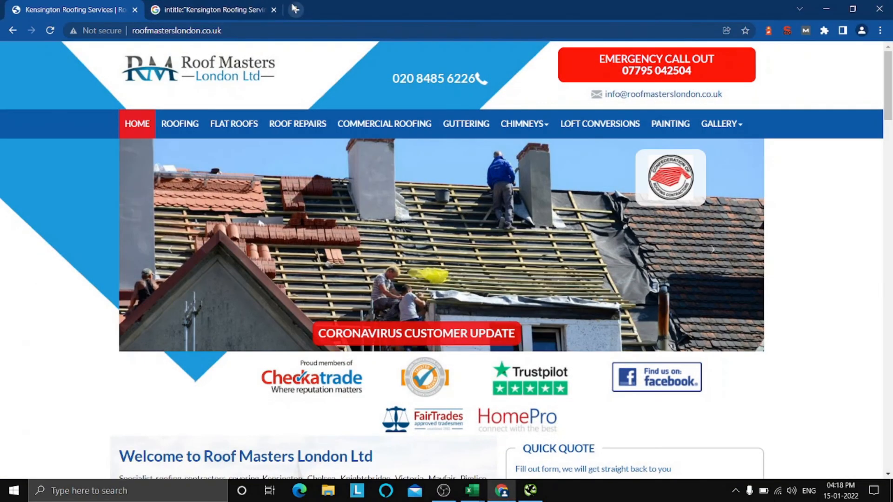
click(296, 9)
click(394, 282)
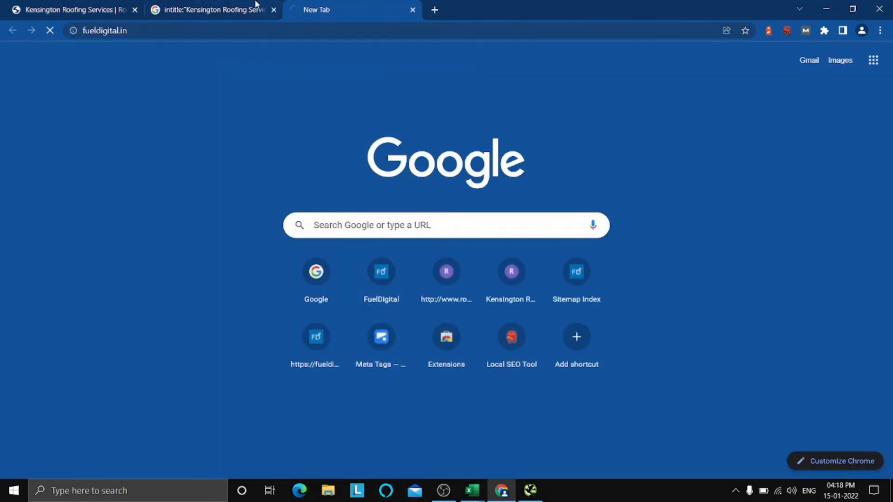
click(192, 6)
click(61, 6)
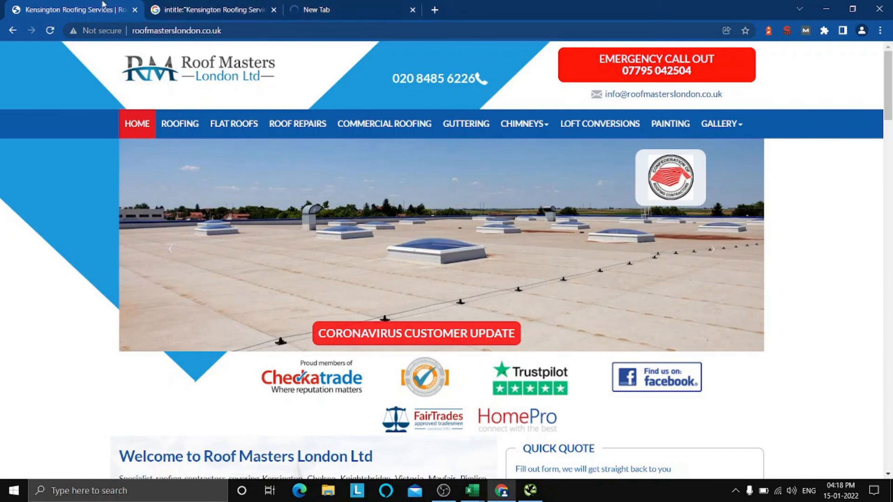
click(218, 6)
click(74, 9)
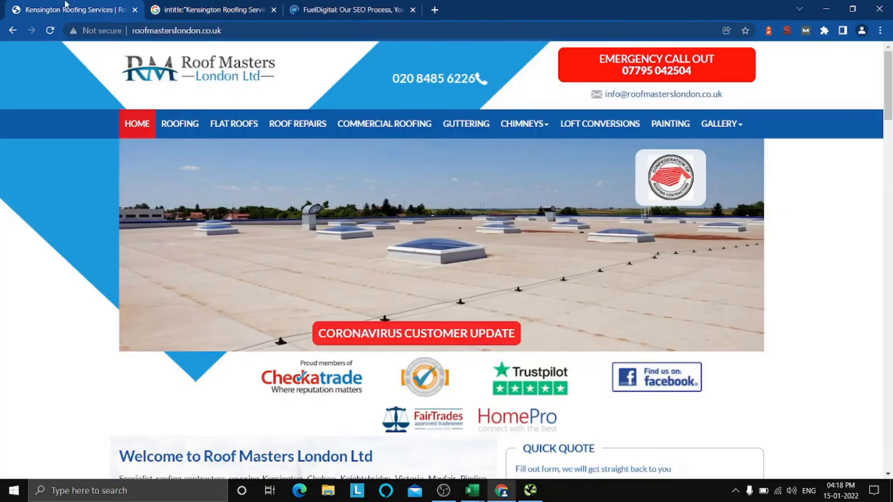
click(344, 10)
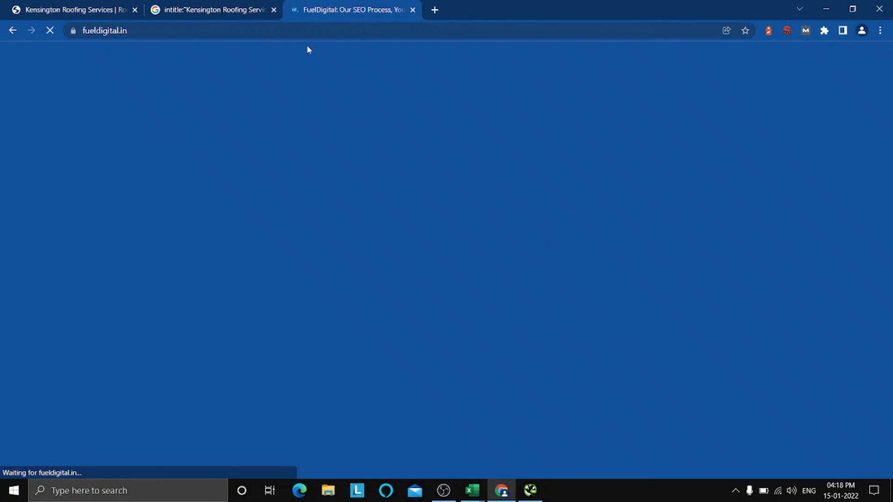
click(200, 8)
click(75, 8)
scroll(197, 133, down, 1)
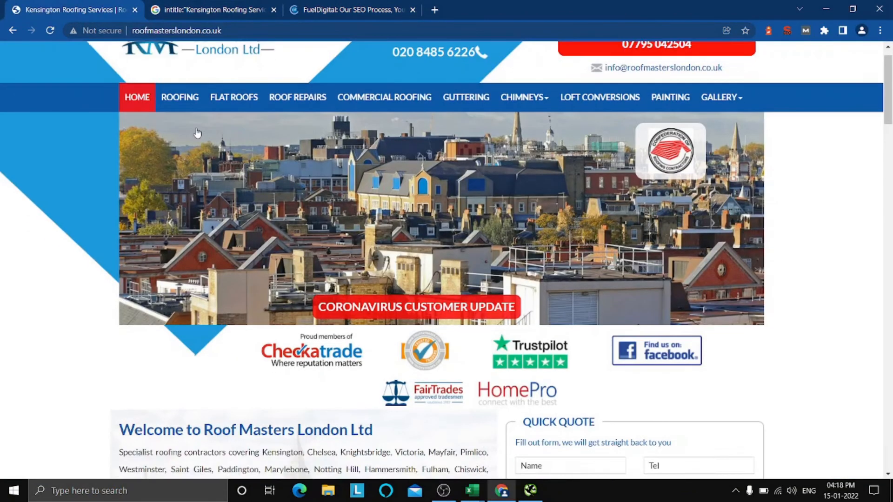
- Look through the Roof Masters London homepage, from its welcome text to the customer reviews
scroll(197, 133, down, 20)
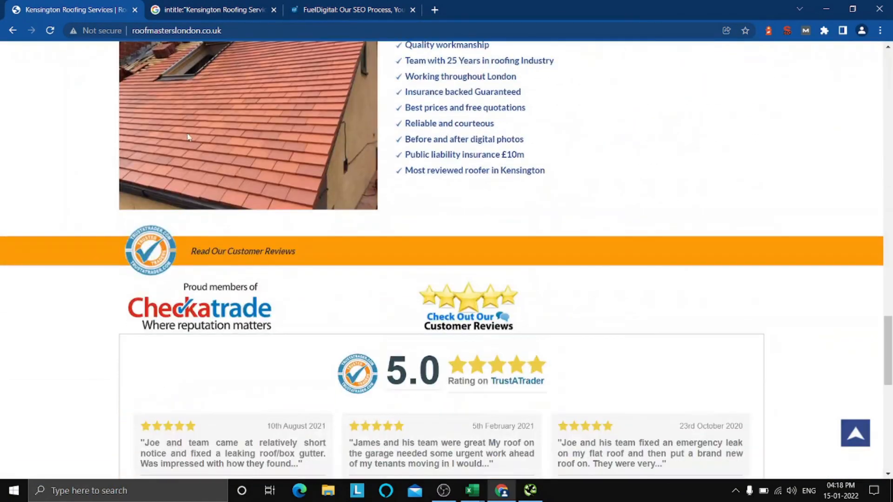
scroll(188, 137, down, 10)
scroll(186, 136, up, 15)
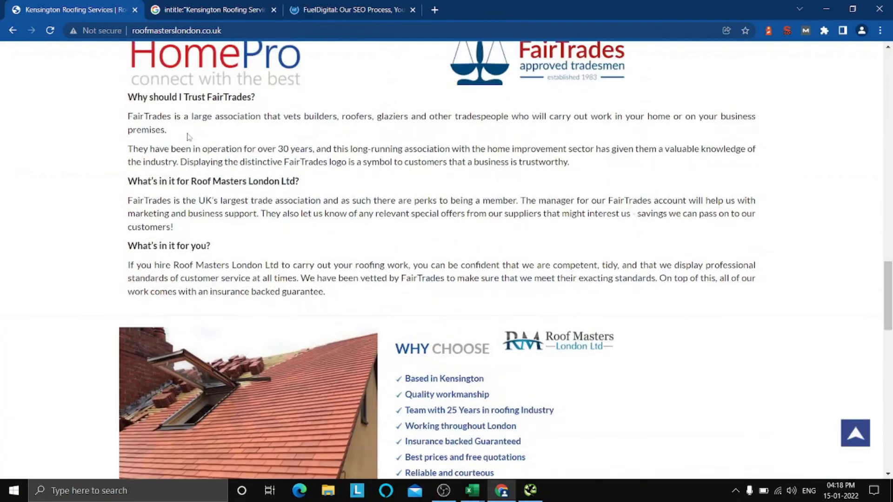
scroll(188, 137, up, 20)
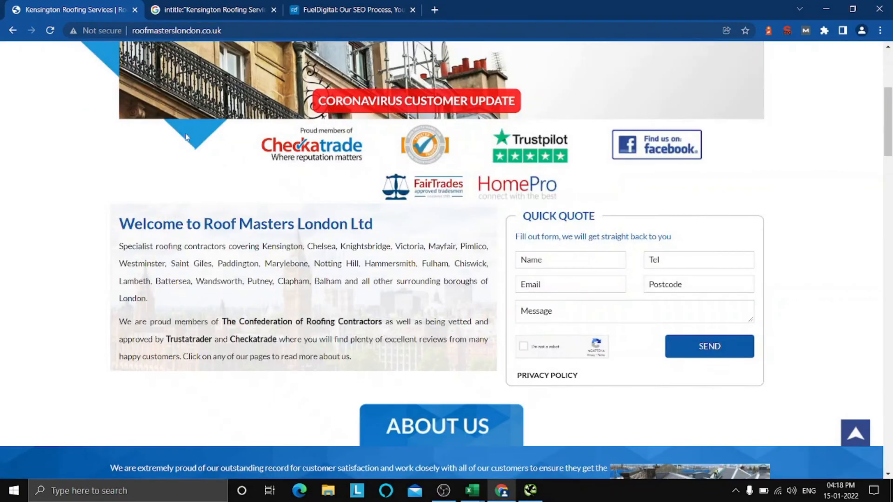
- Open the FuelDigital shop and go to the product page of The Complete Website Audit SEO Template (2022)
click(343, 5)
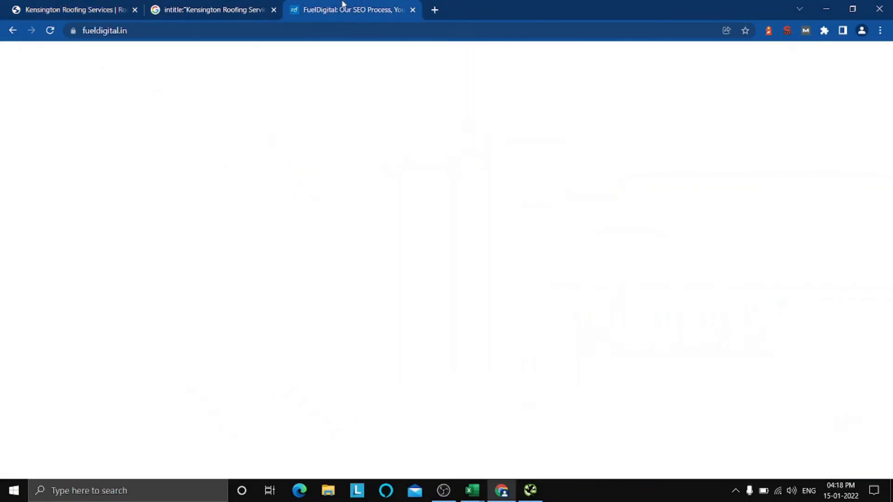
click(552, 67)
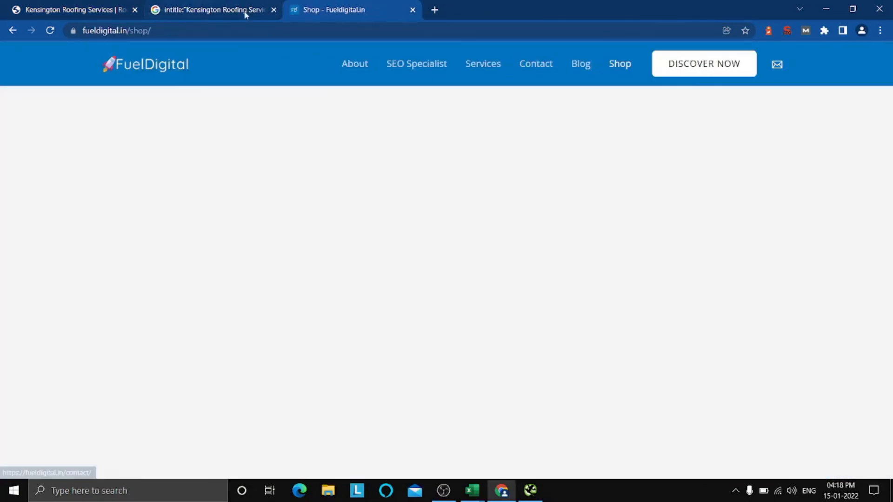
scroll(347, 280, down, 3)
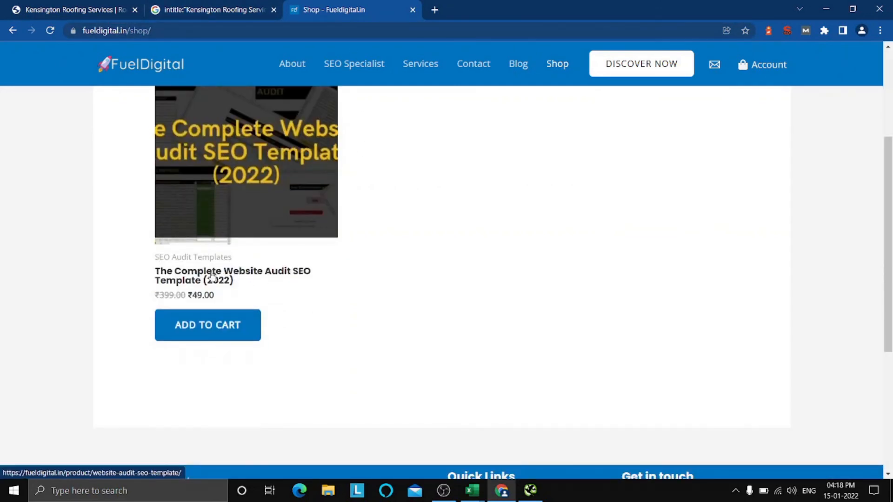
click(212, 274)
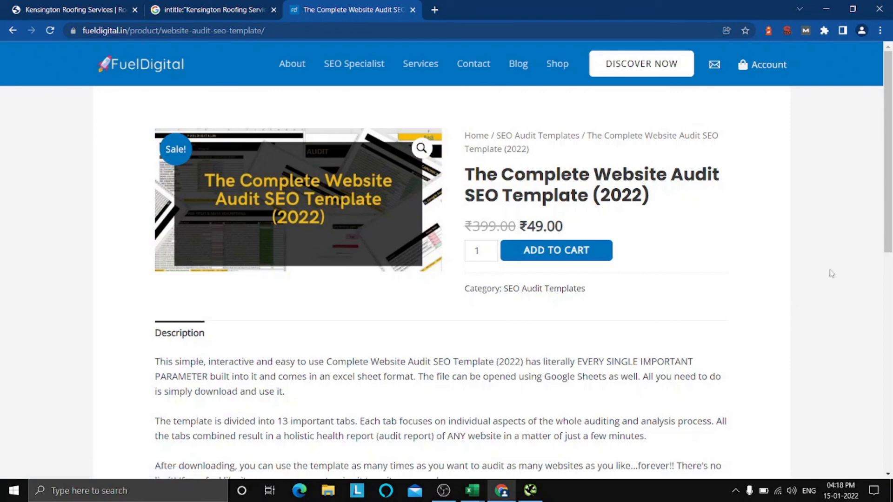
- Read through the template's product page, including its price and full description
scroll(845, 278, down, 10)
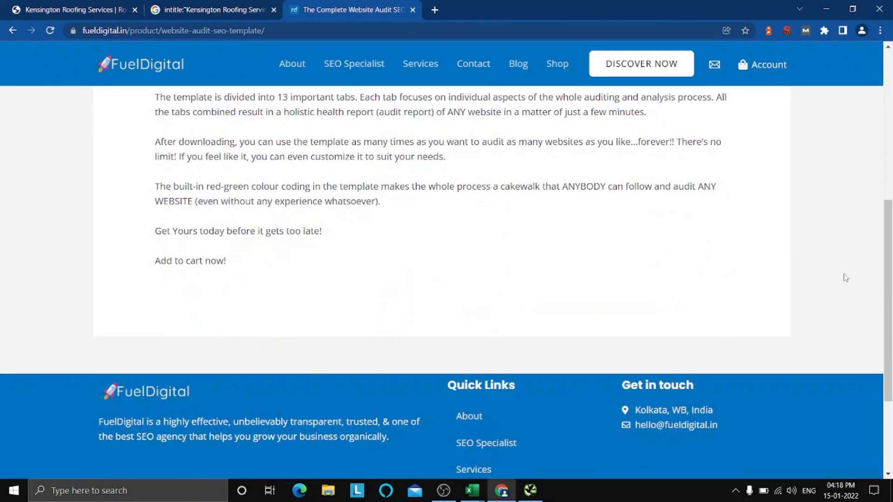
scroll(845, 277, up, 9)
scroll(846, 278, up, 2)
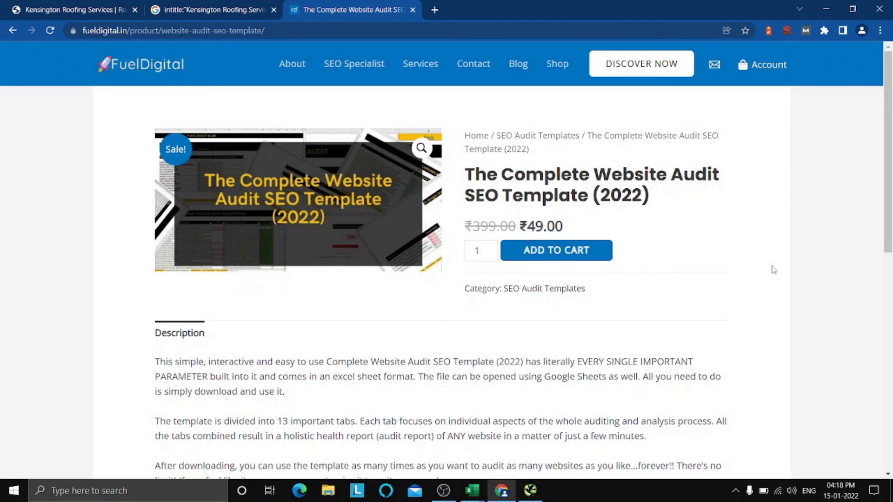
scroll(786, 272, down, 4)
scroll(819, 269, up, 4)
scroll(850, 266, down, 3)
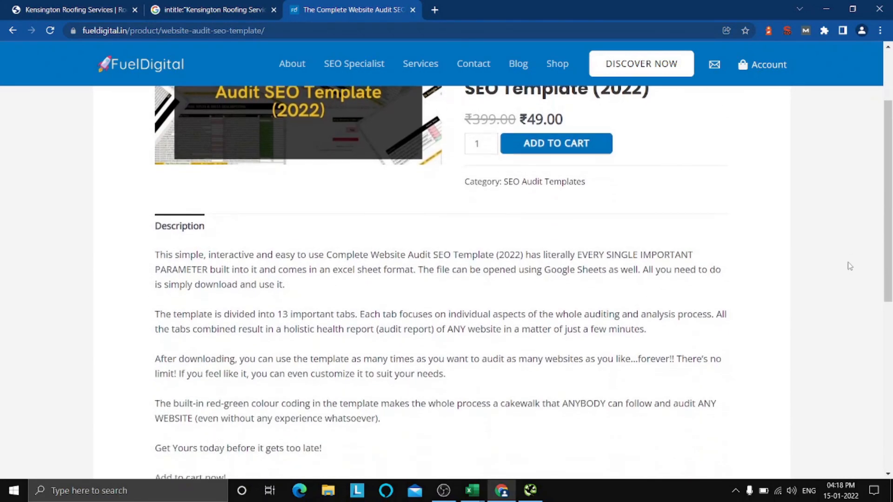
scroll(849, 266, down, 7)
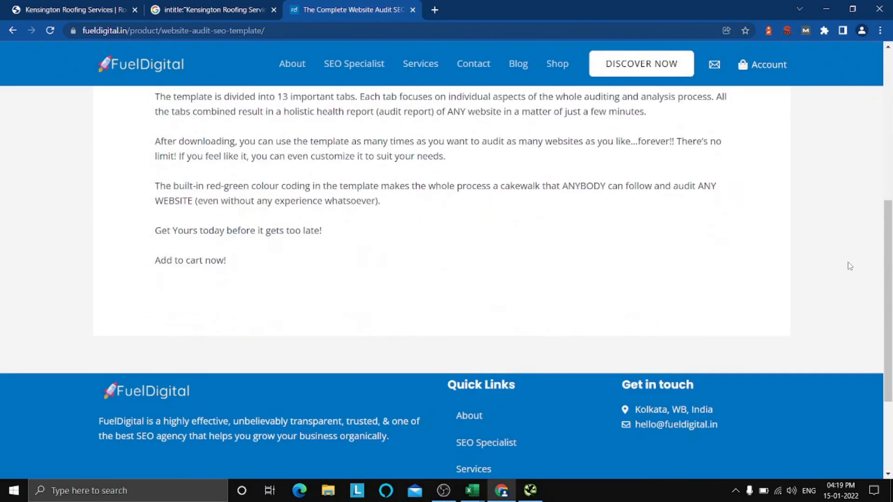
scroll(850, 266, up, 9)
scroll(849, 266, up, 1)
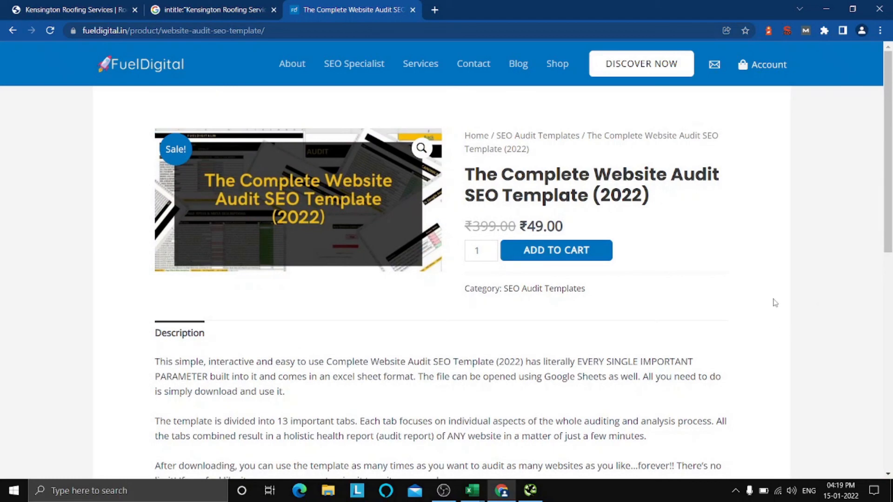
scroll(831, 307, down, 9)
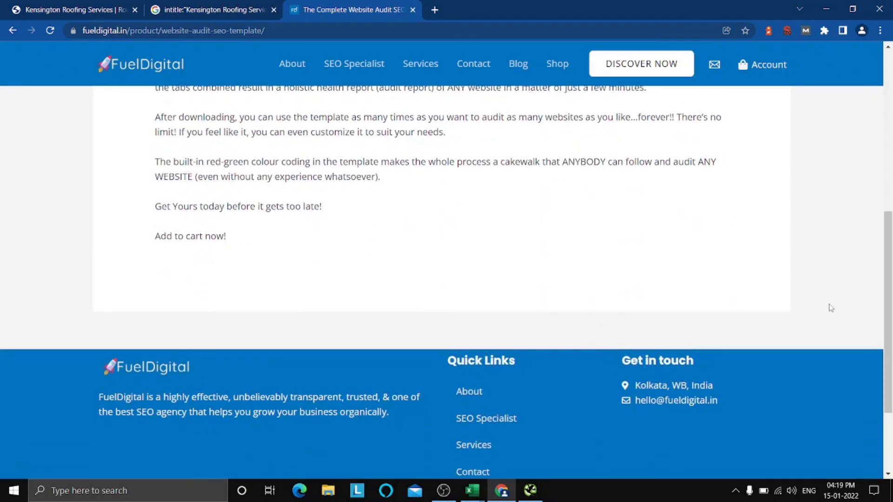
scroll(831, 308, up, 10)
scroll(831, 308, up, 1)
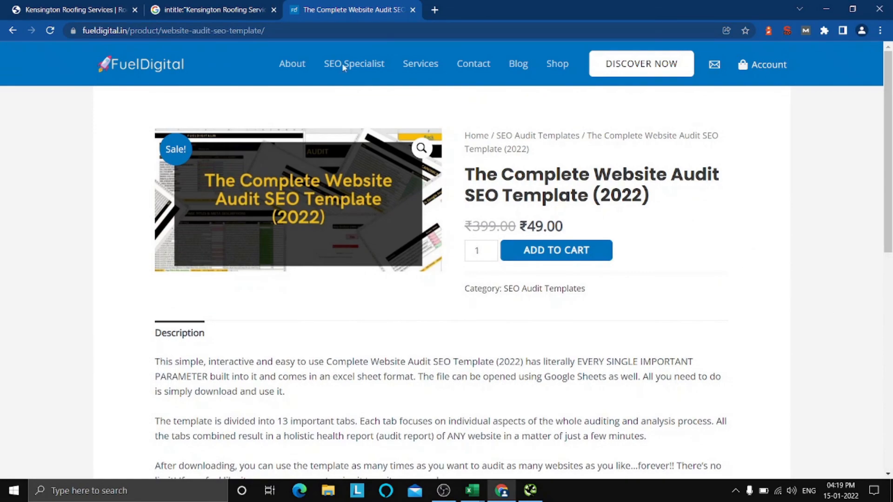
- Return to the Roof Masters London homepage and view its header, banner and trade badges
click(59, 5)
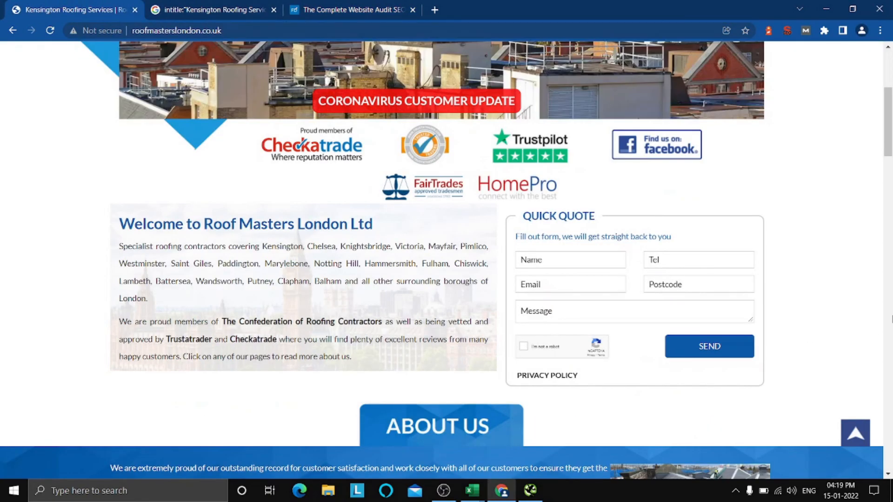
scroll(892, 319, up, 5)
scroll(891, 319, down, 3)
scroll(892, 319, up, 3)
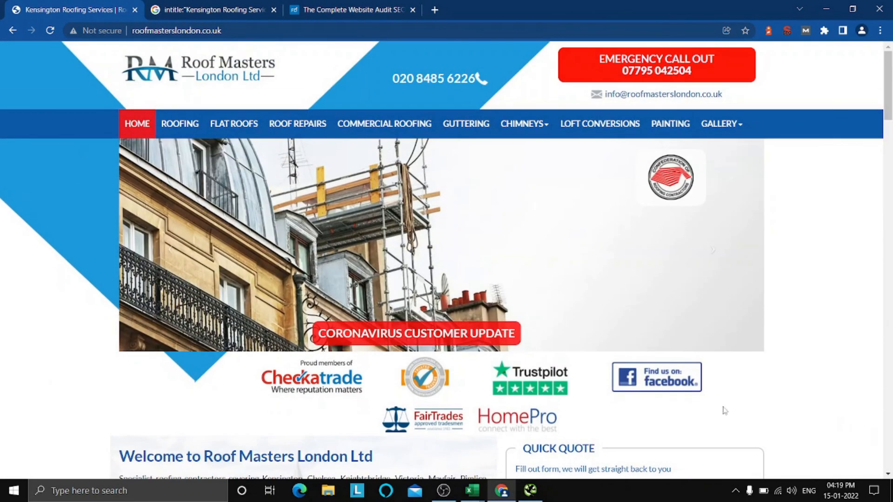
- Switch to the audit template workbook in Excel and go back from the Canonical Links Audit to the Table of Contents
mouse_move(472, 491)
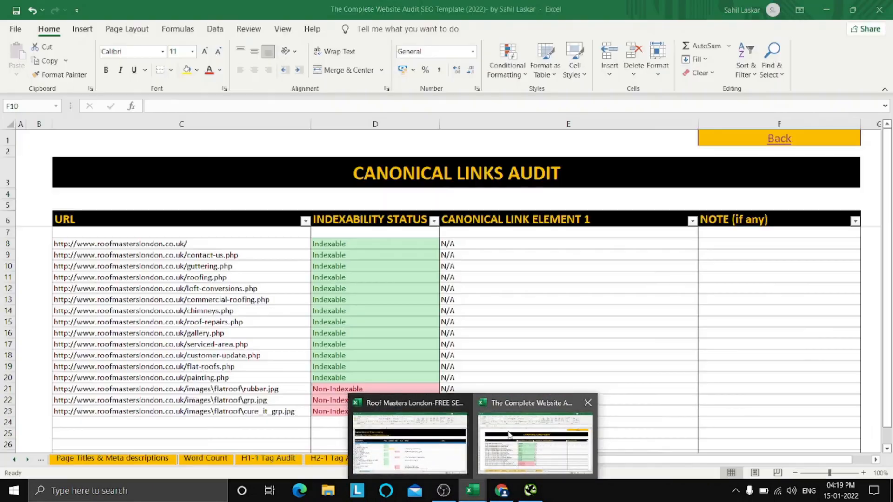
click(509, 435)
click(779, 140)
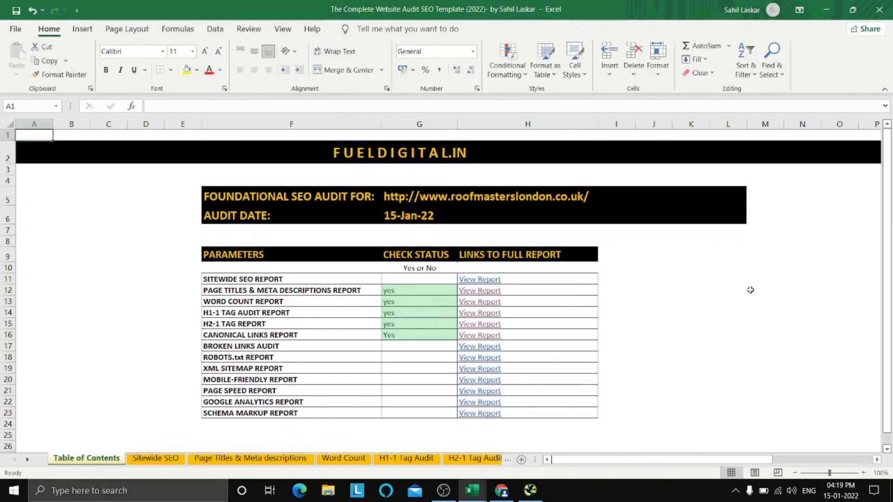
click(750, 290)
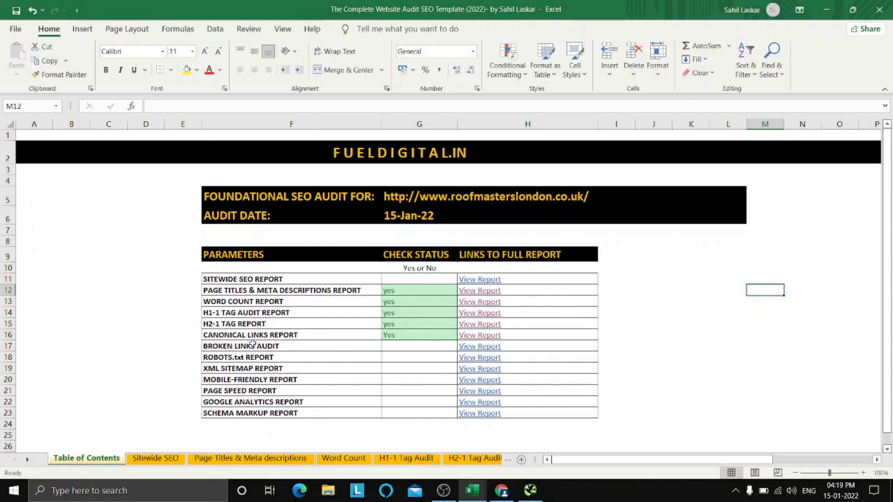
- Review the sections of the Roof Masters London SEO Audit Checklist workbook, and return to the audit template workbook
click(502, 493)
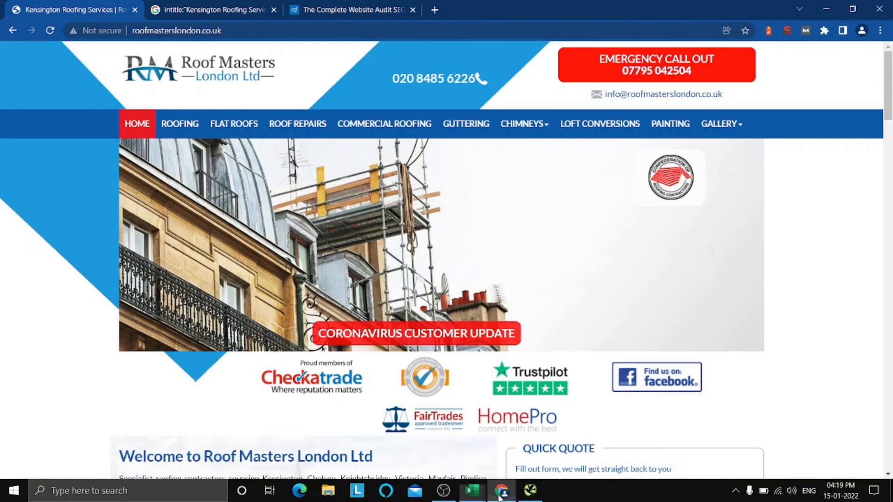
click(502, 494)
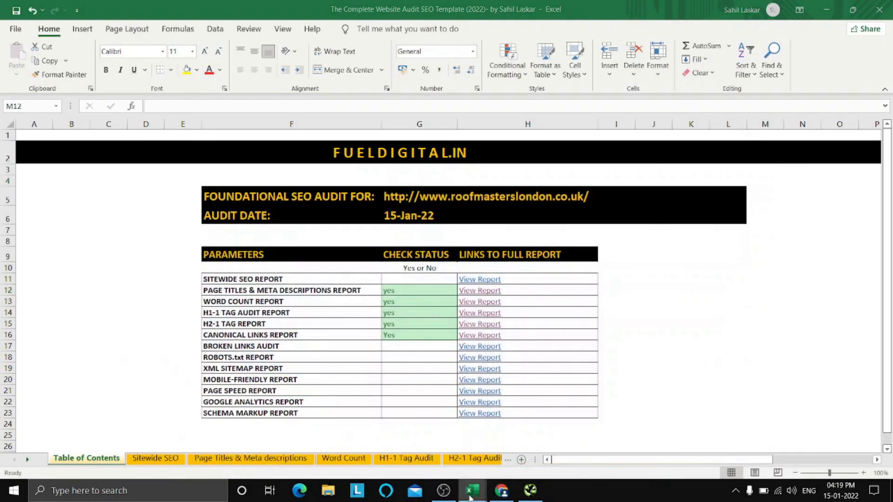
mouse_move(472, 490)
click(393, 437)
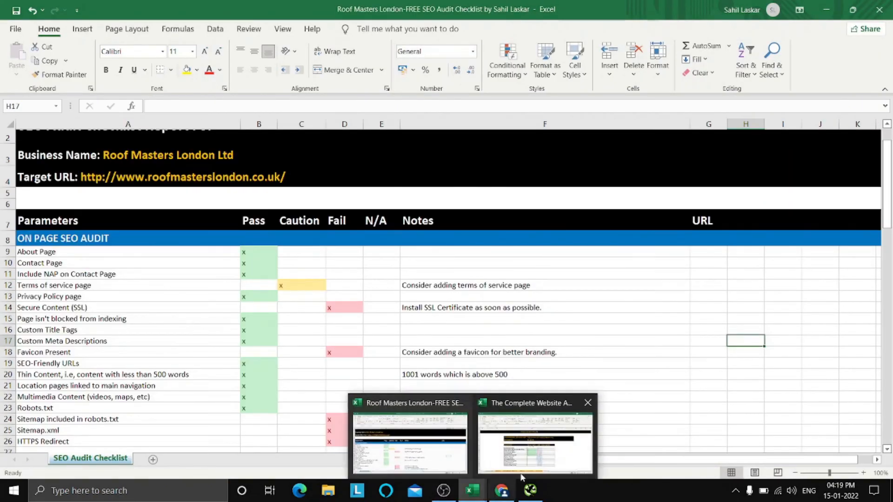
scroll(629, 362, down, 2)
scroll(629, 362, up, 3)
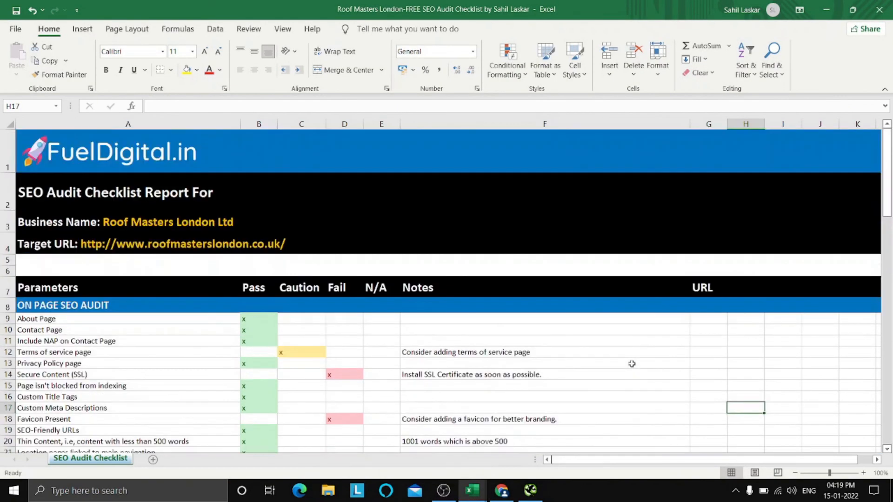
scroll(482, 316, down, 2)
scroll(482, 317, down, 9)
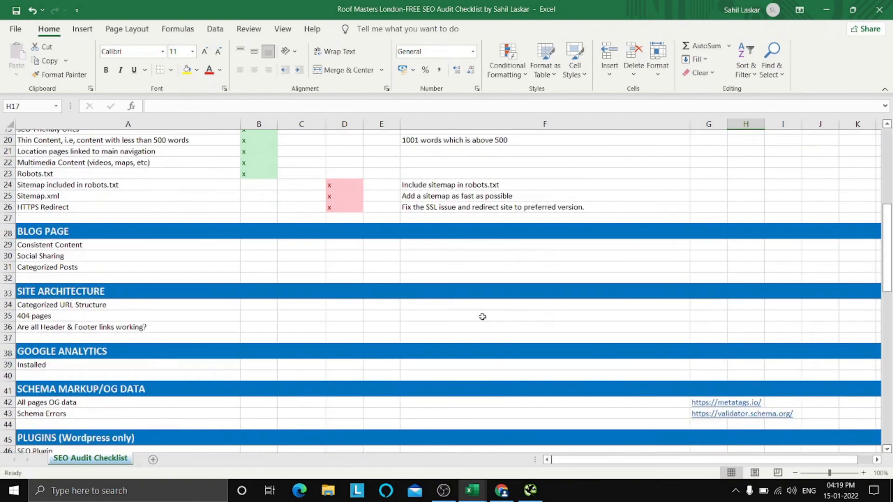
scroll(409, 305, down, 4)
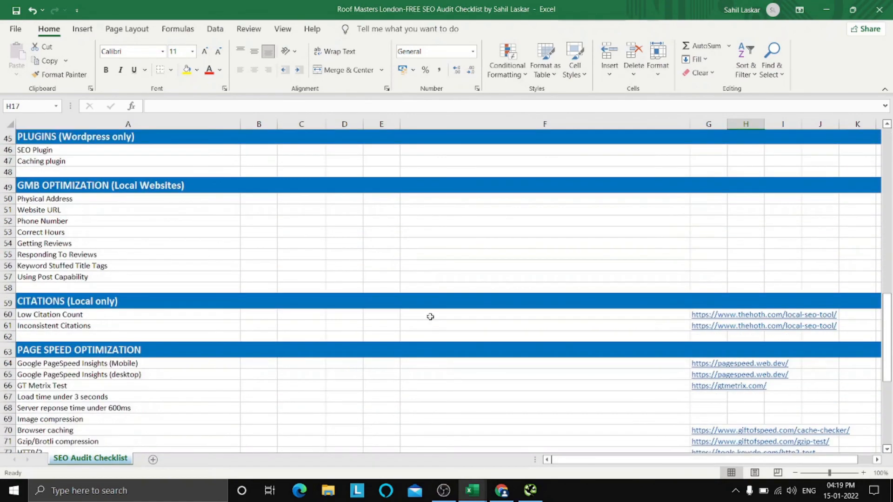
scroll(429, 318, up, 8)
mouse_move(470, 488)
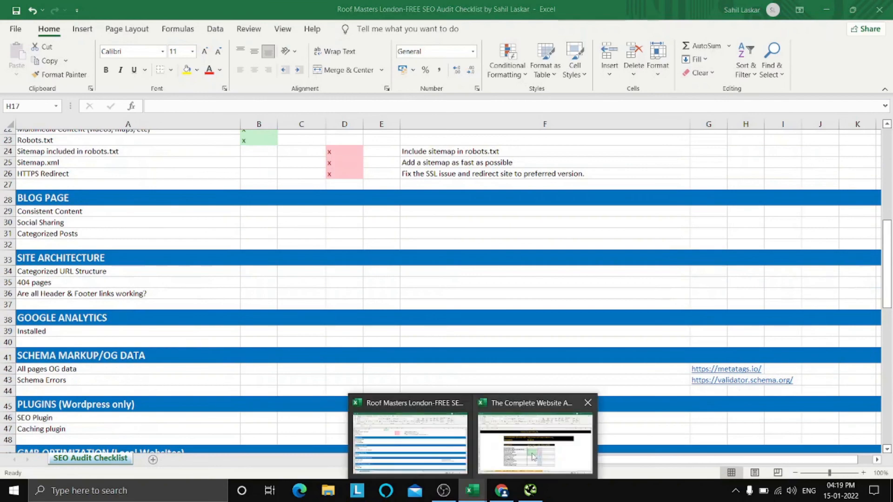
click(535, 447)
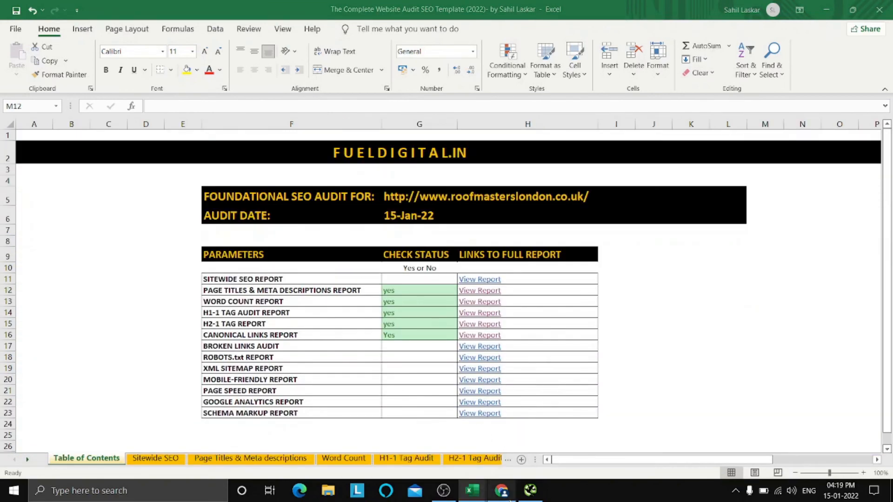
- Switch to Chrome and bring up the audit template's product page to view its description again
click(501, 491)
click(214, 6)
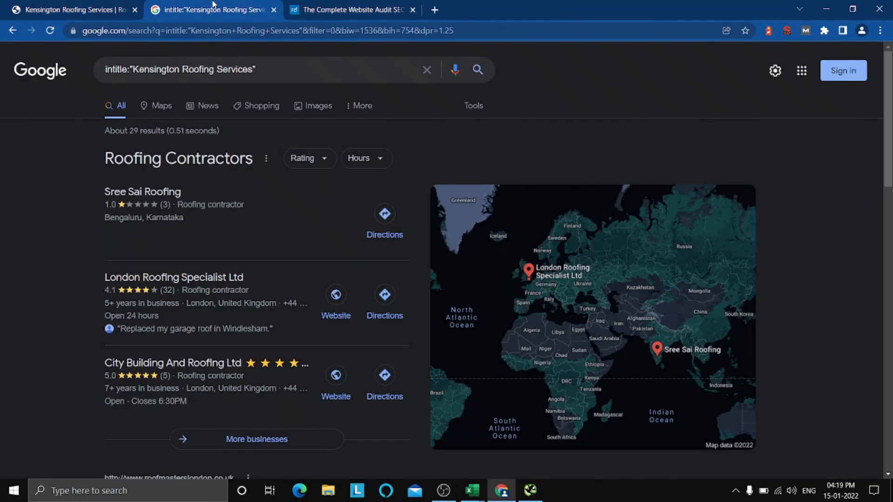
click(329, 6)
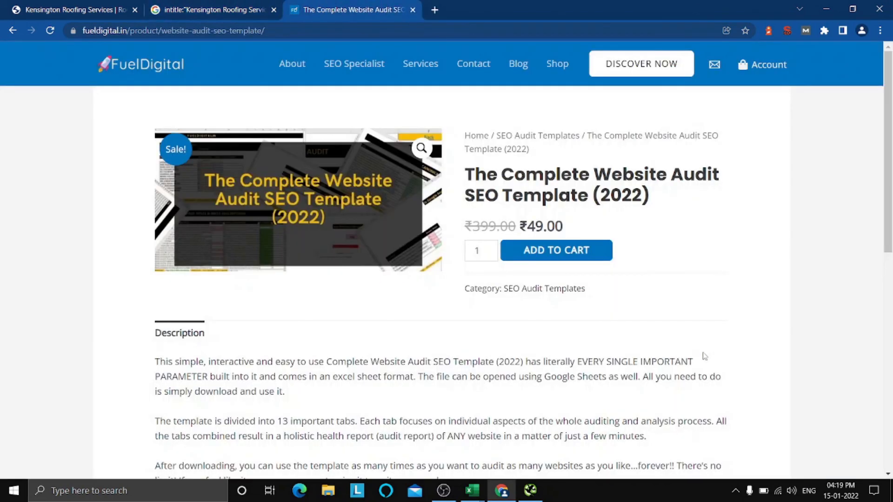
scroll(702, 355, down, 4)
scroll(702, 355, up, 4)
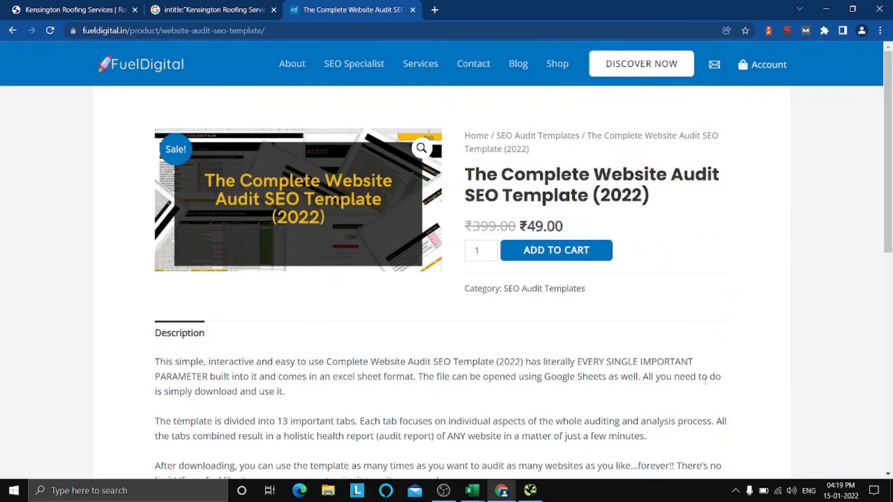